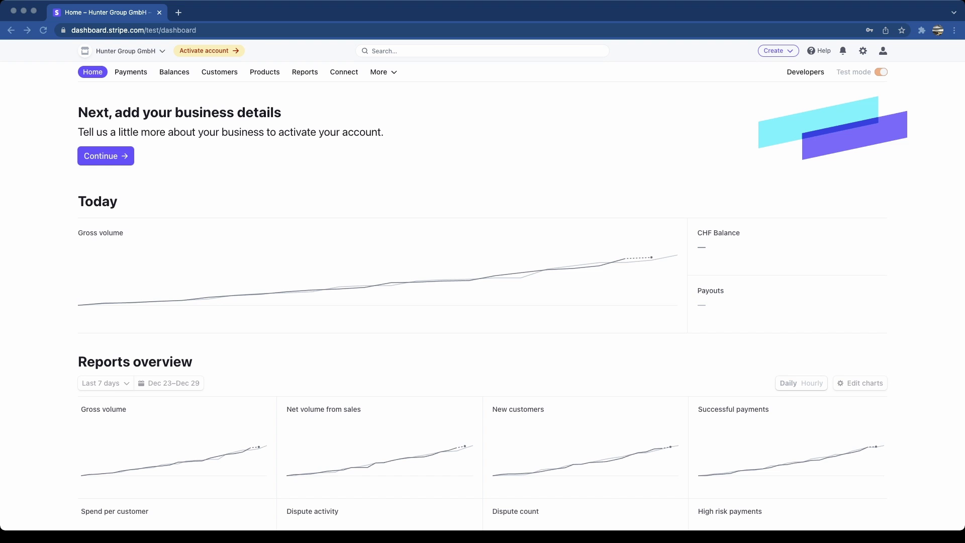
Add a product named "Harry Porter Book" with the Hogwarts letters blurb as its description and the Philosopher's Stone cover as its image
left_click(264, 72)
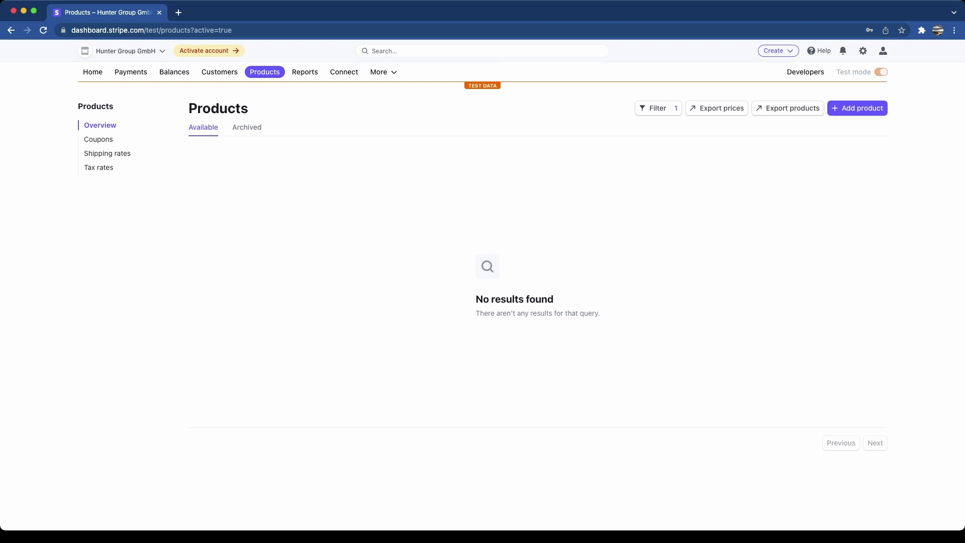
left_click(857, 108)
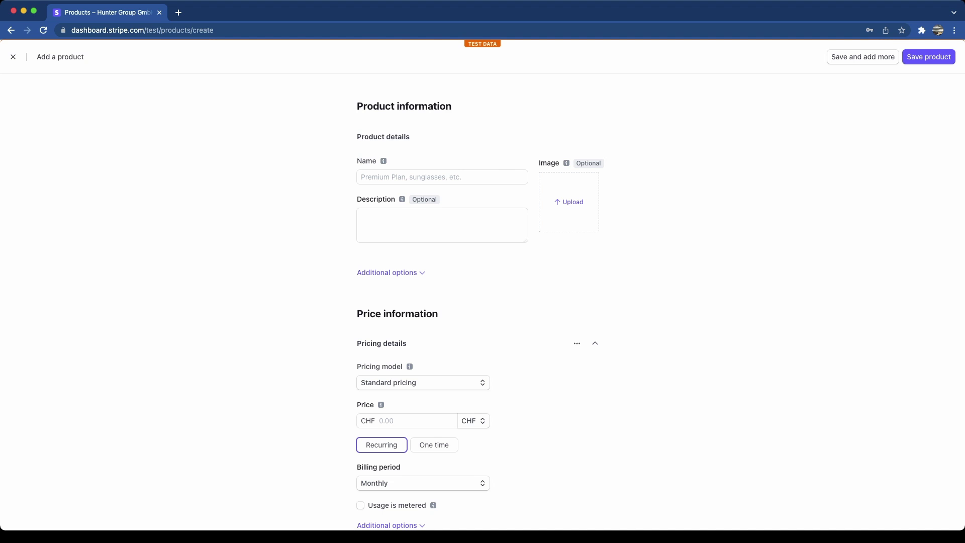
left_click(442, 177)
type("Harry Porter Book")
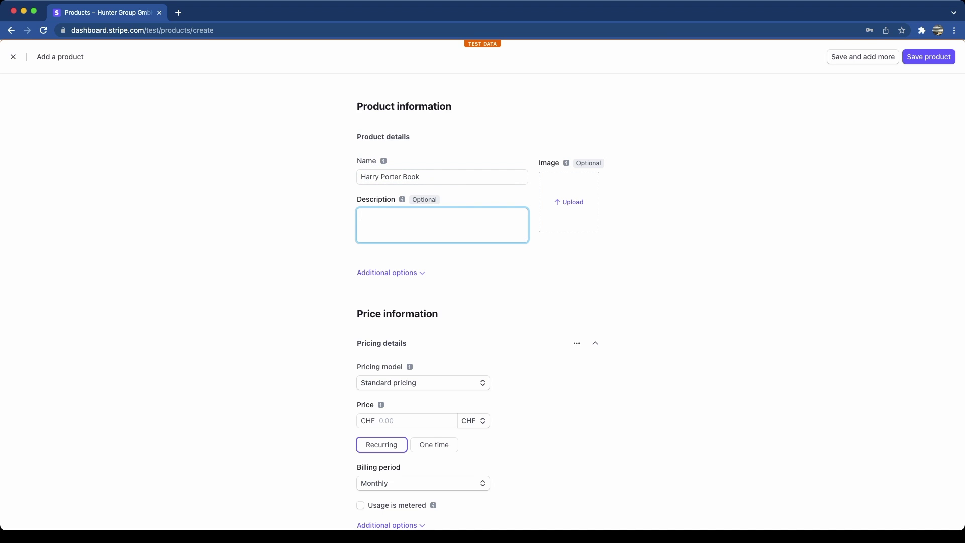
key("super+Tab")
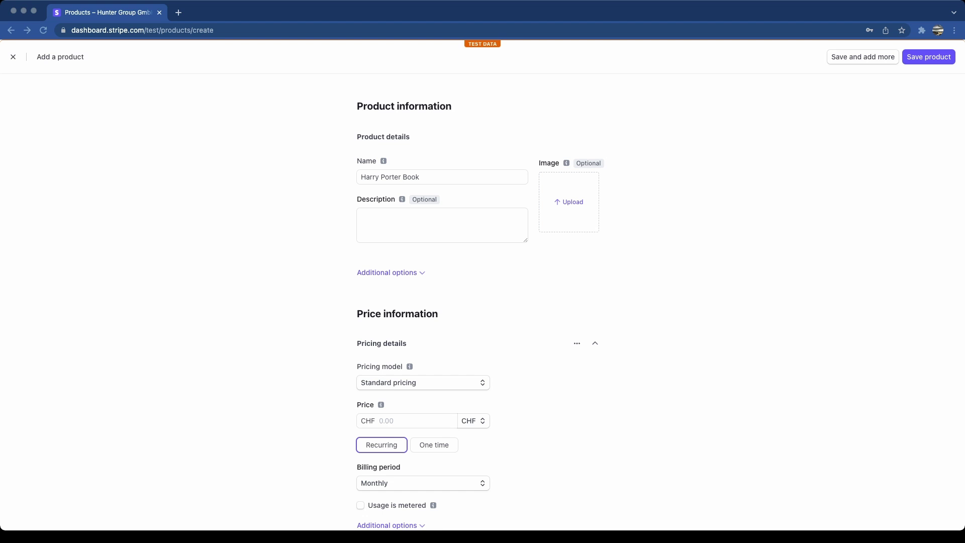
key("super+Tab")
type("Harry Potter has never even heard of Hogwarts when the letters start dropping on the doormat at number four, Privet Drive. Addressed in green ink on yellowish parchment with a purple seal, they are swiftly confiscated by his grisly aunt and uncle.")
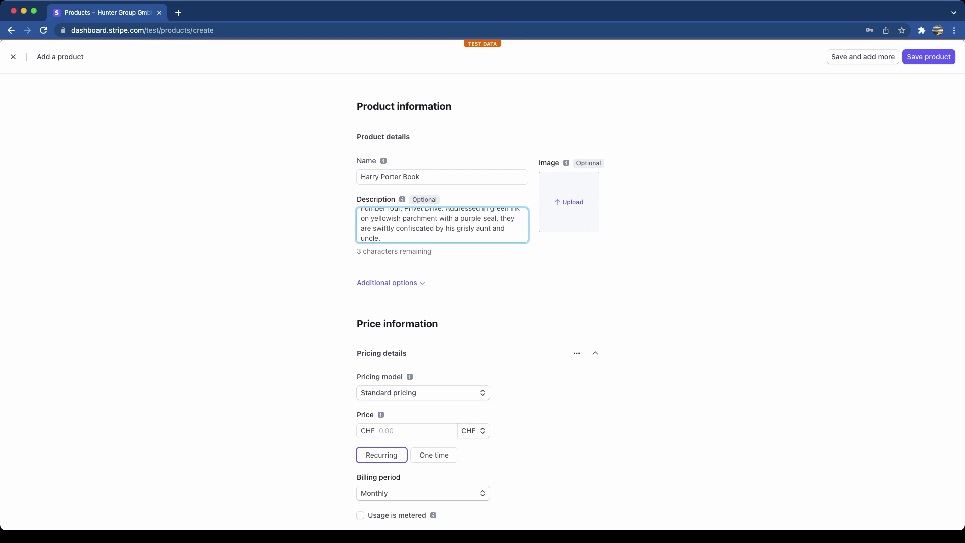
left_click(569, 202)
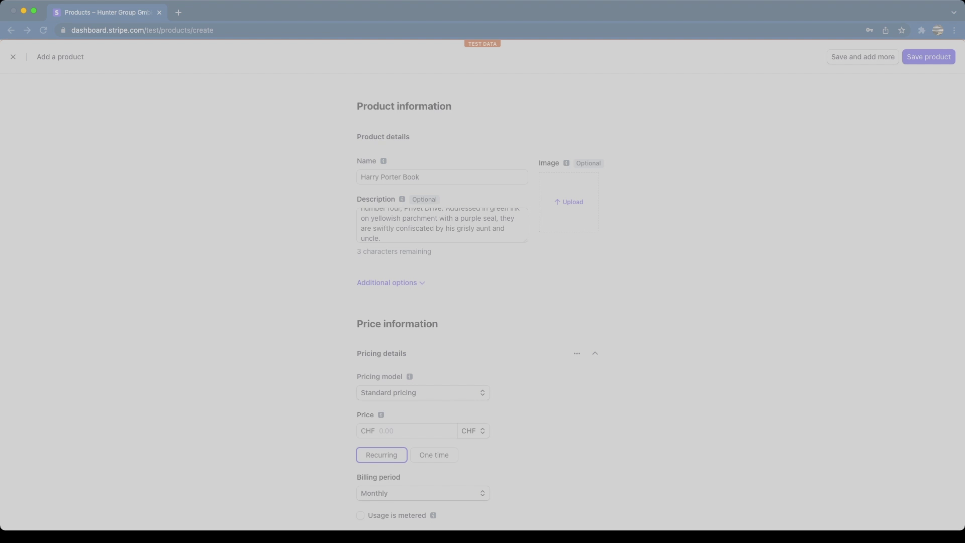
key("Return")
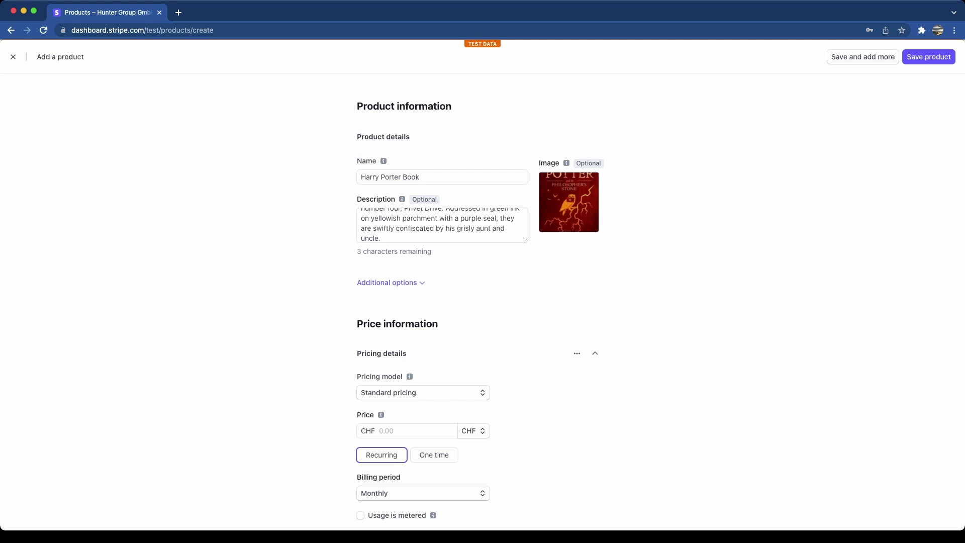
Set the book's price to a one-time CHF 10.00 and save the product
scroll(483, 296, "down", 4)
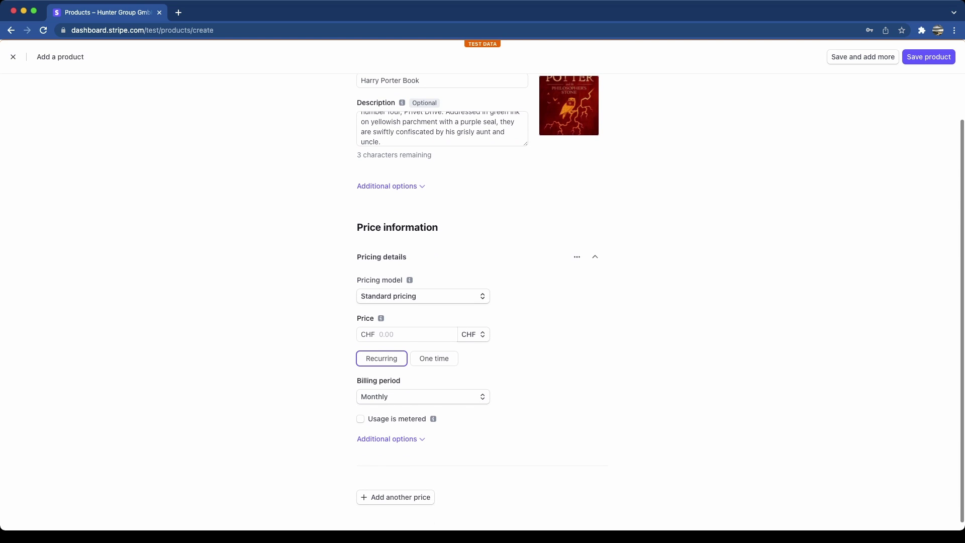
left_click(434, 358)
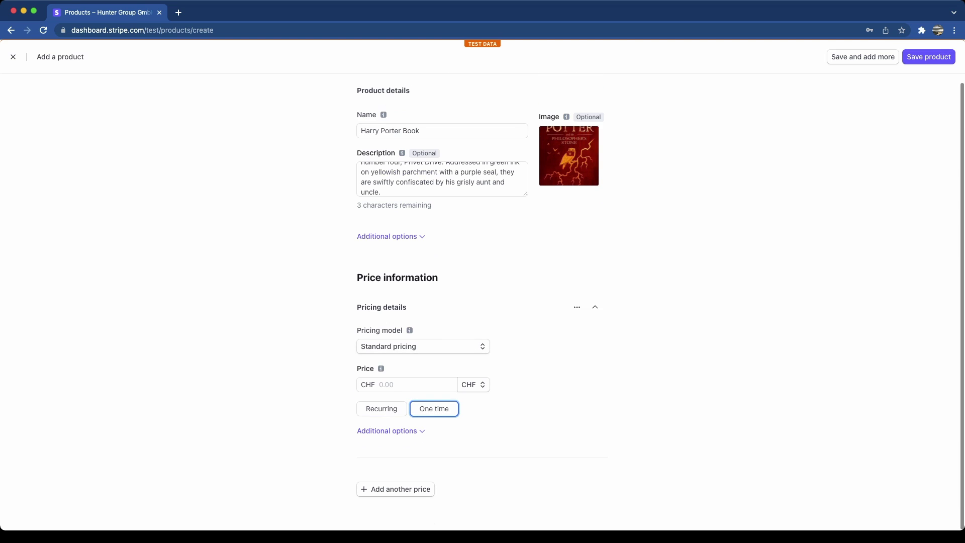
left_click(407, 384)
type("10")
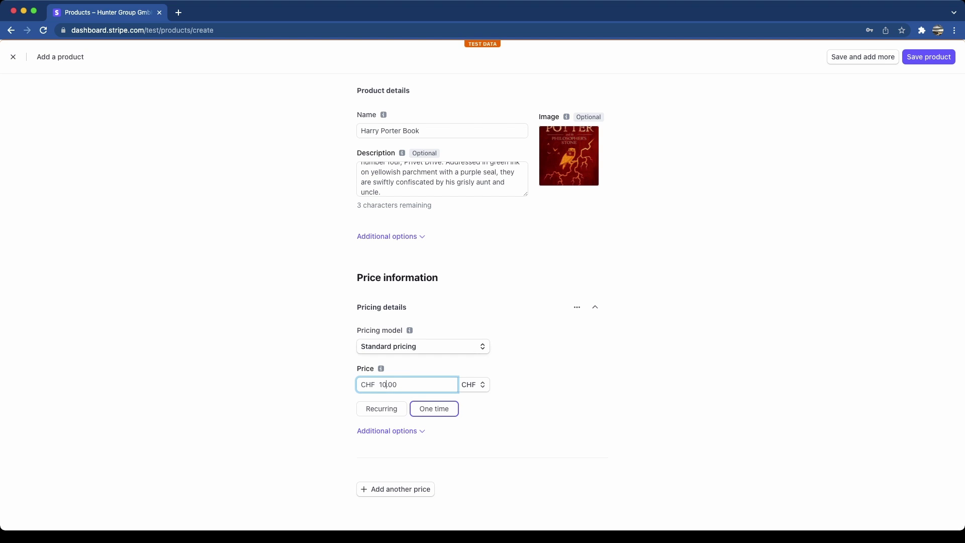
scroll(482, 302, "up", 1)
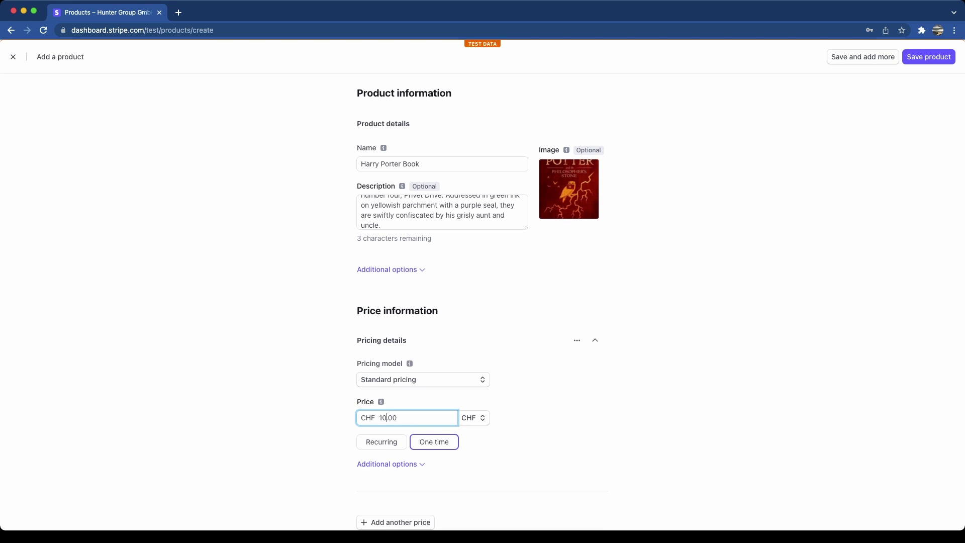
key("Return")
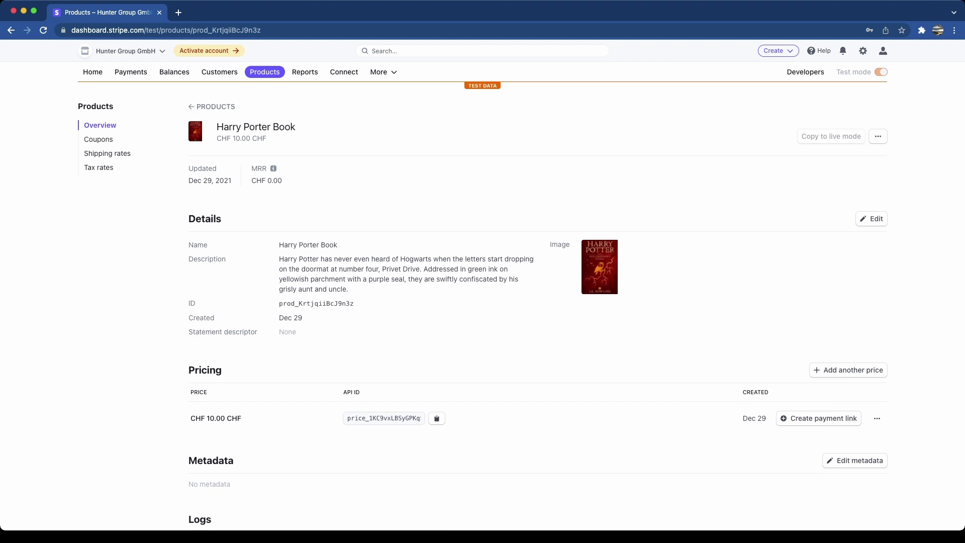
Start a new payment link for the Harry Porter Book at CHF 10.00 and let customers adjust the quantity
scroll(577, 302, "down", 2)
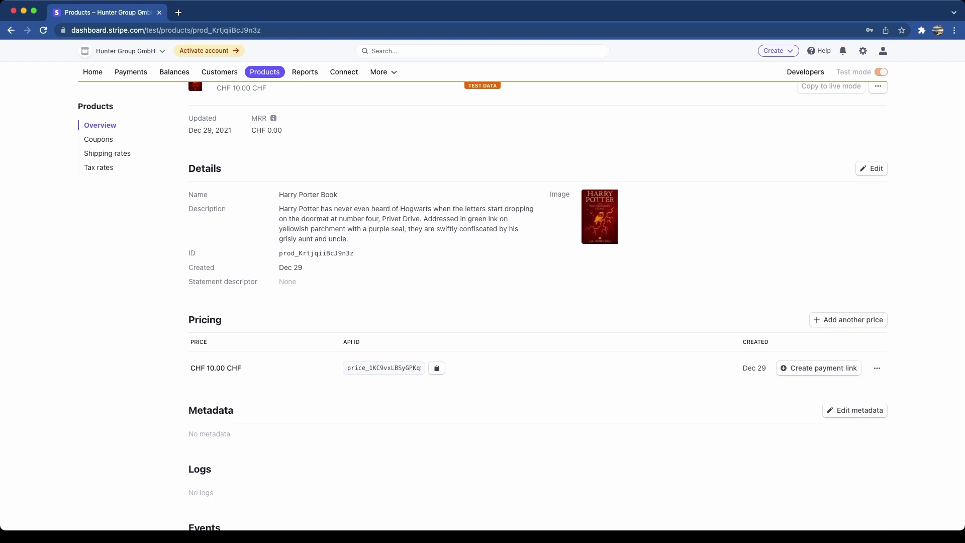
scroll(576, 302, "up", 1)
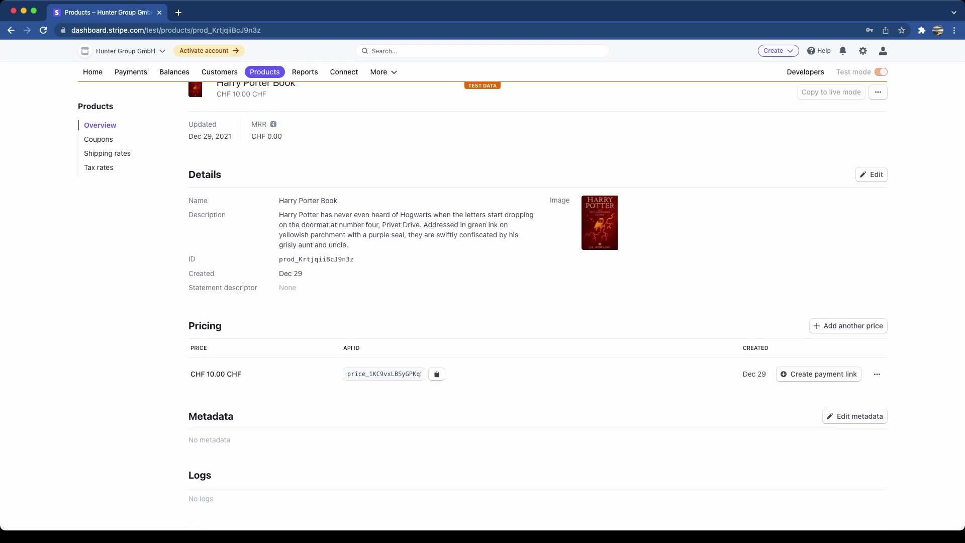
scroll(576, 301, "up", 2)
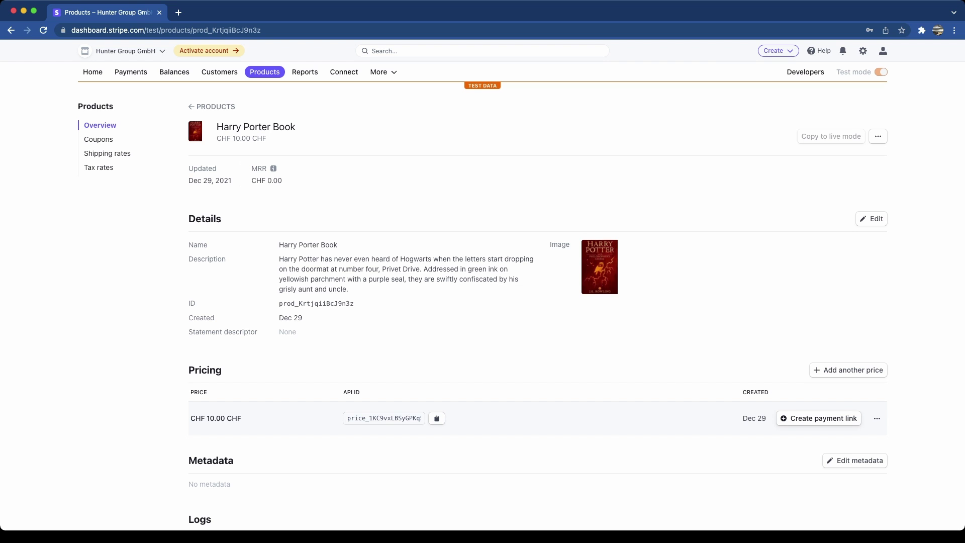
left_click(383, 72)
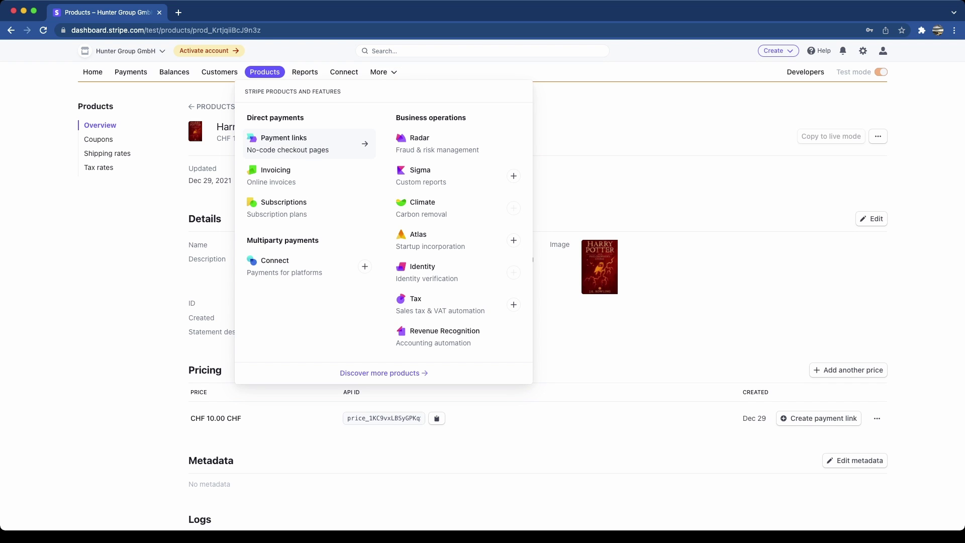
left_click(284, 143)
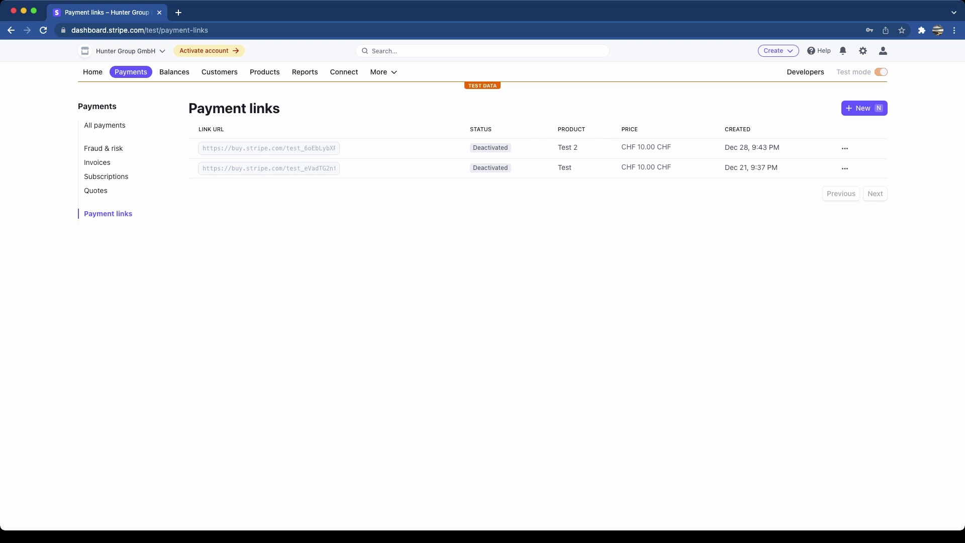
key("n")
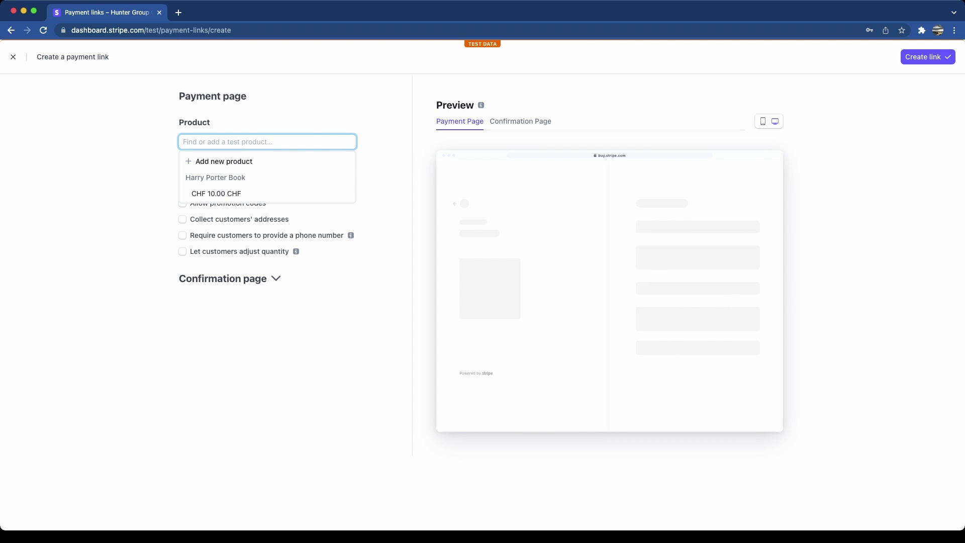
key("Down")
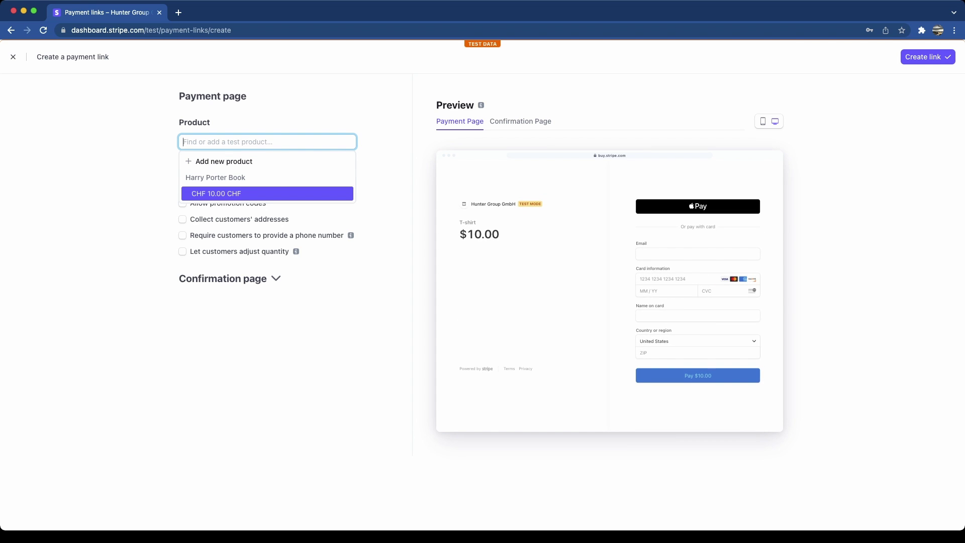
key("Return")
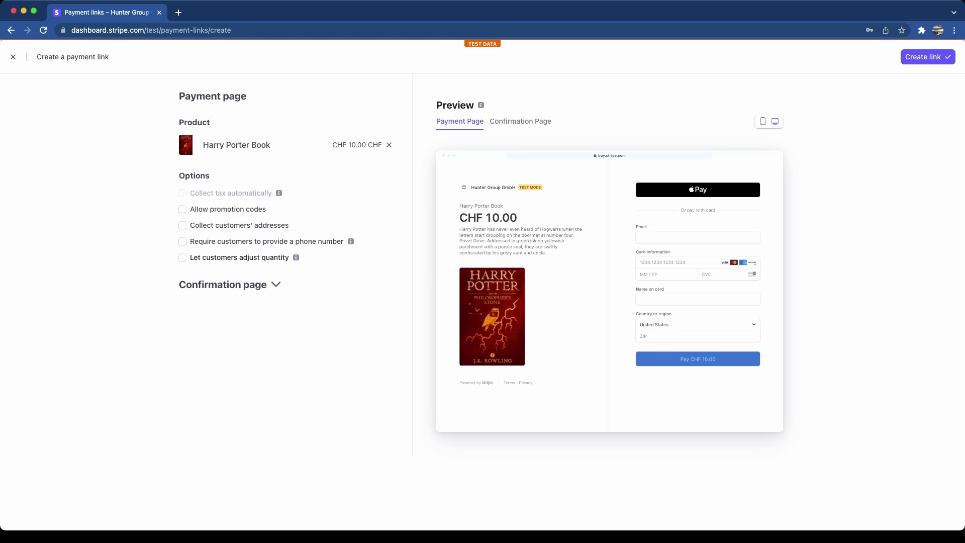
left_click(182, 258)
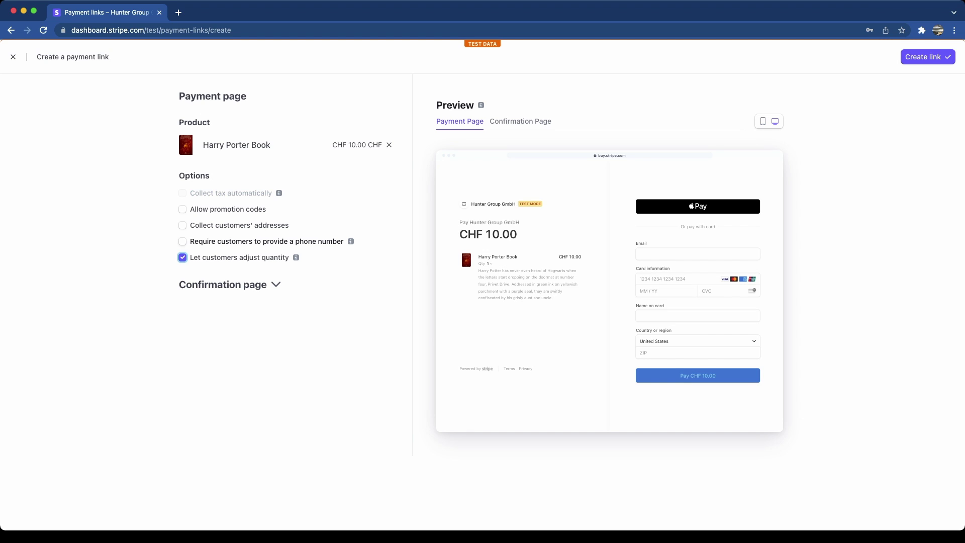
Review the confirmation page options with the confirmation and mobile payment page previews, and create the payment link
left_click(223, 285)
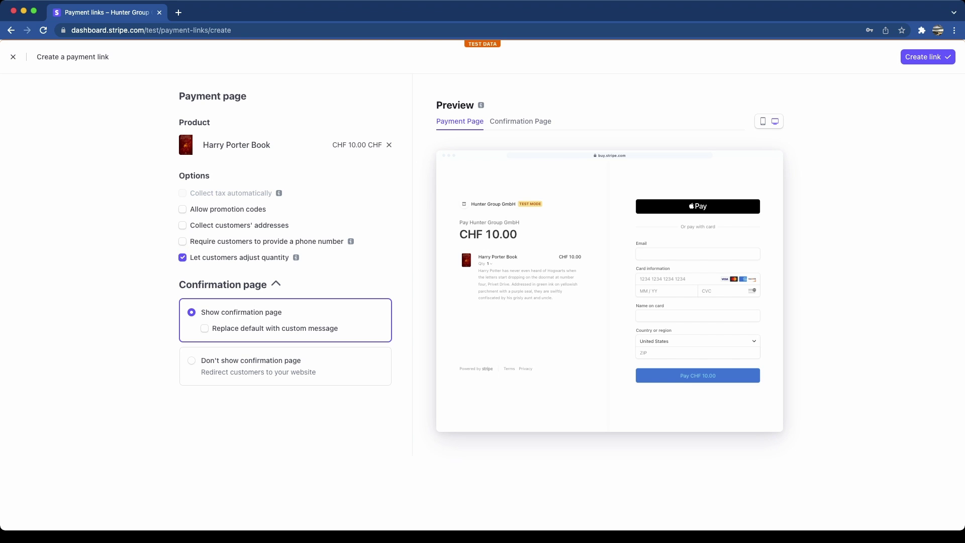
left_click(521, 121)
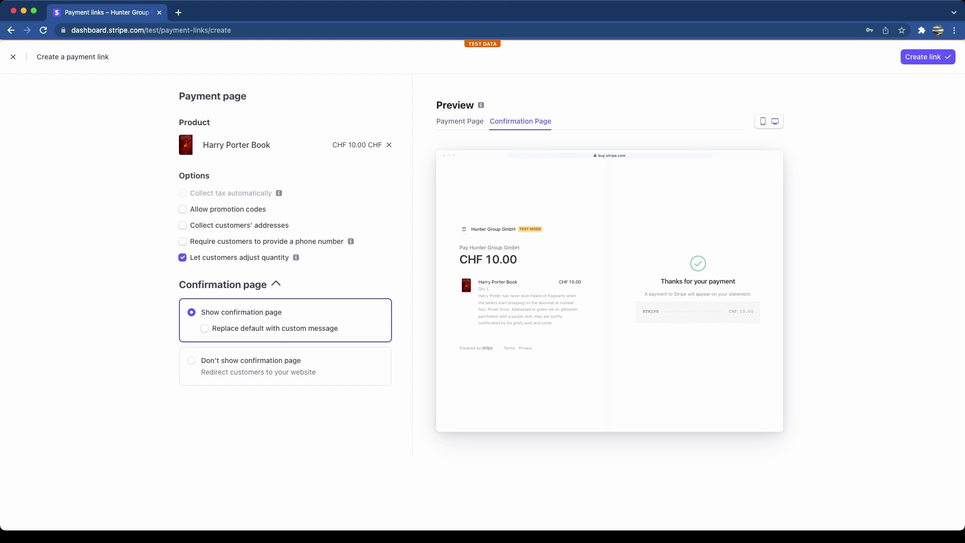
left_click(763, 121)
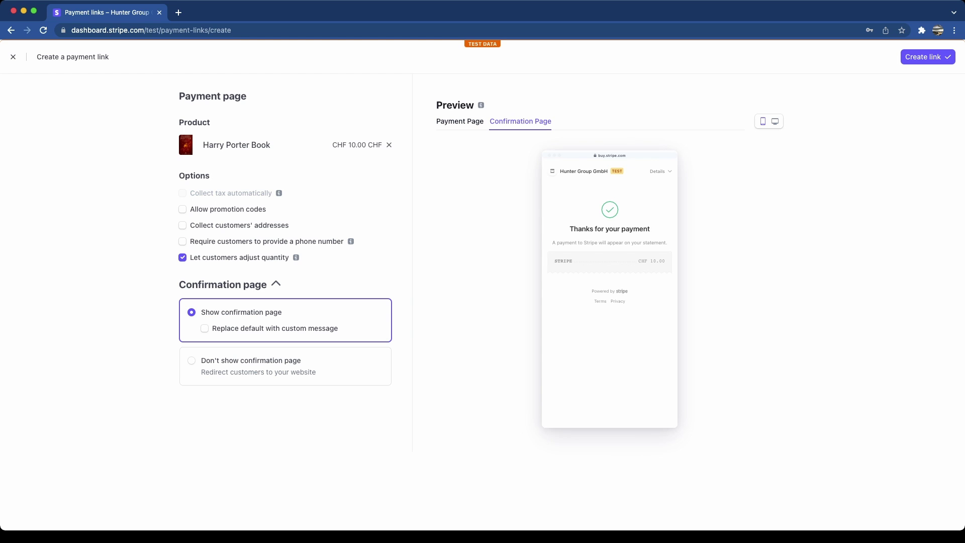
left_click(459, 121)
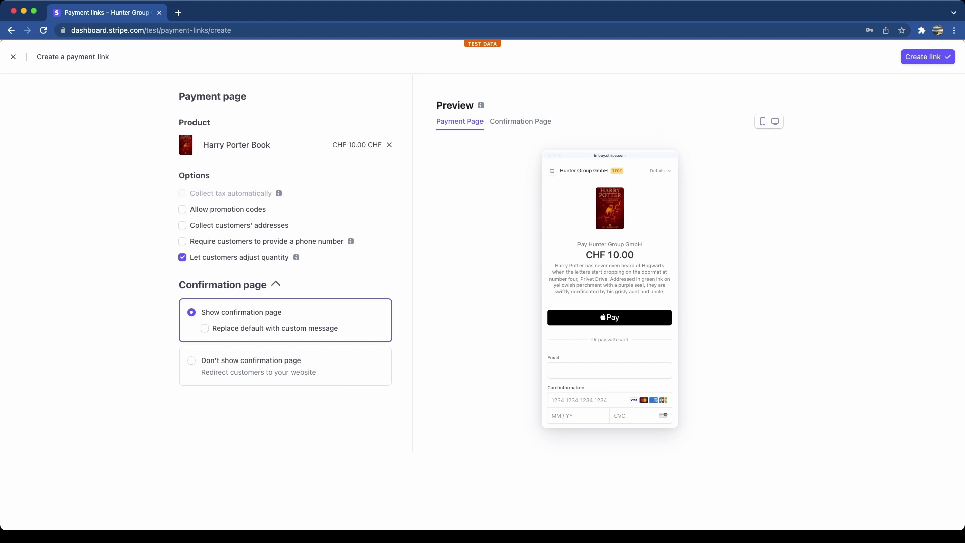
left_click(928, 56)
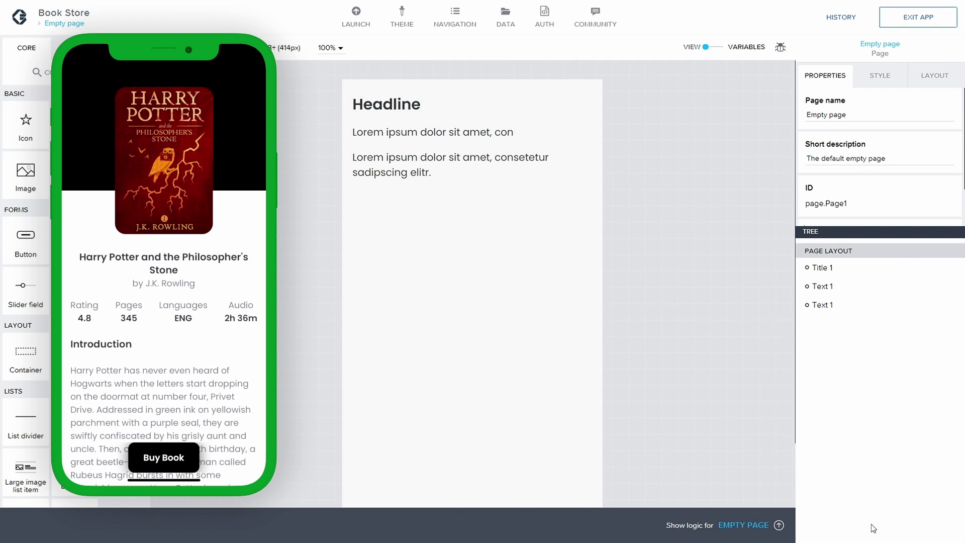
Switch to the Book Store project in Composer and remove the headline and both placeholder texts from the empty page
left_click(368, 110)
left_click(581, 122)
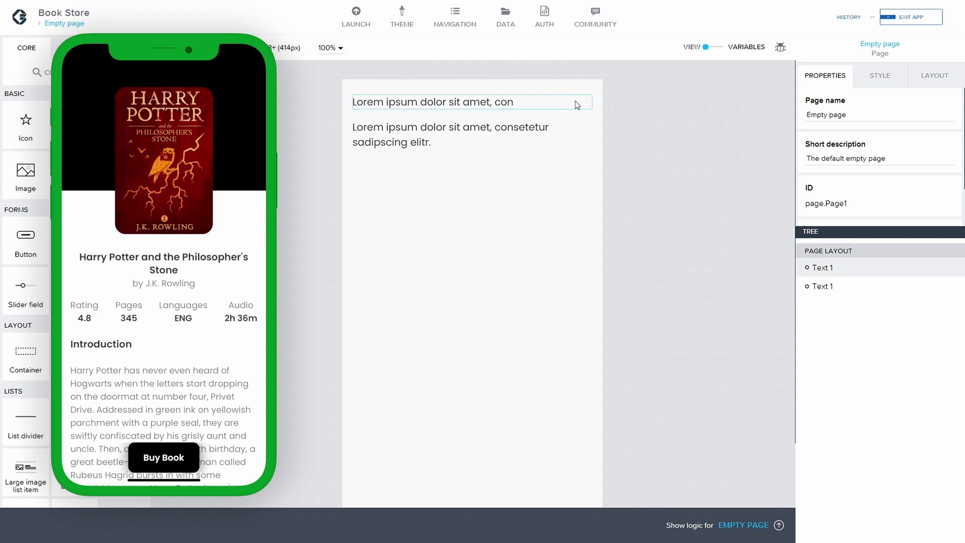
left_click(575, 100)
left_click(579, 116)
left_click(574, 110)
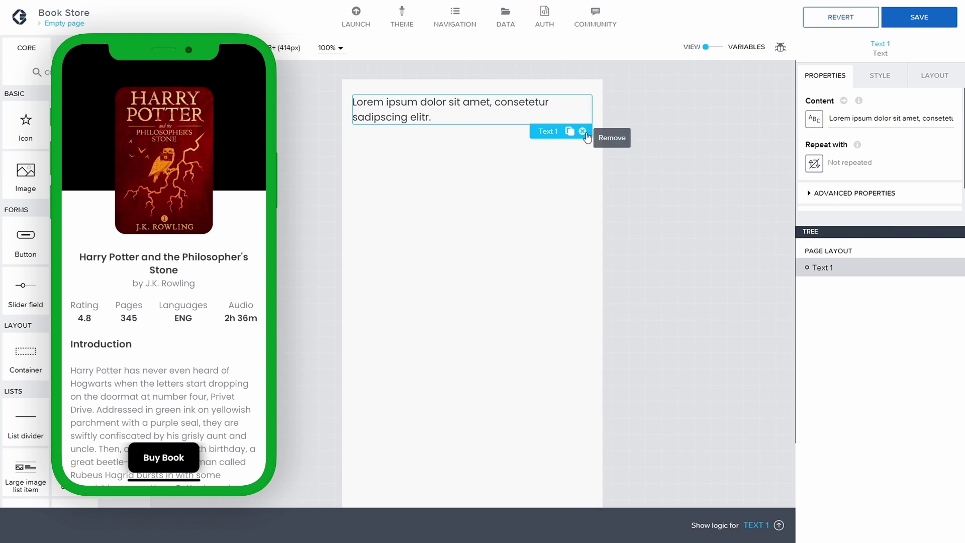
left_click(582, 134)
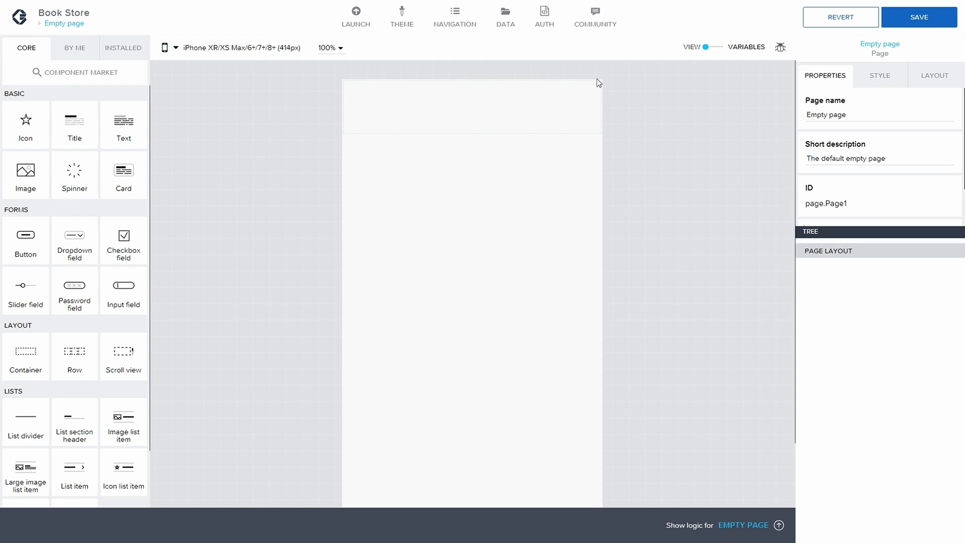
Disable both the navigation header bar and the navigation menu of the Book Store app, and save the project
left_click(458, 20)
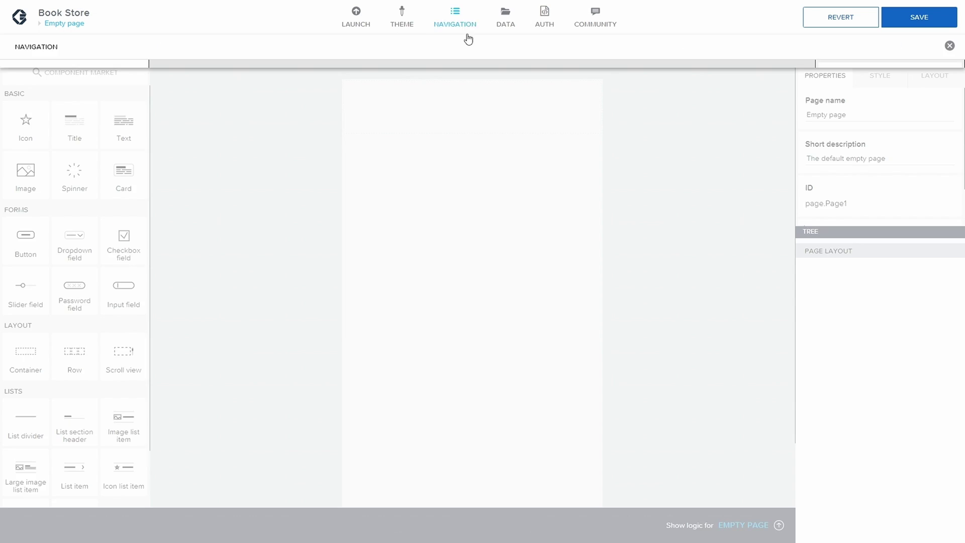
left_click(513, 116)
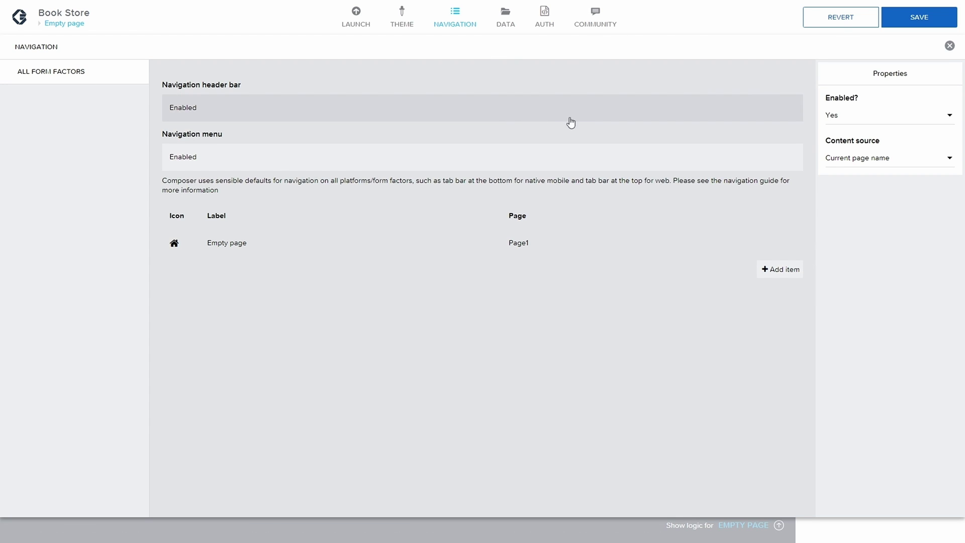
left_click(873, 117)
left_click(846, 138)
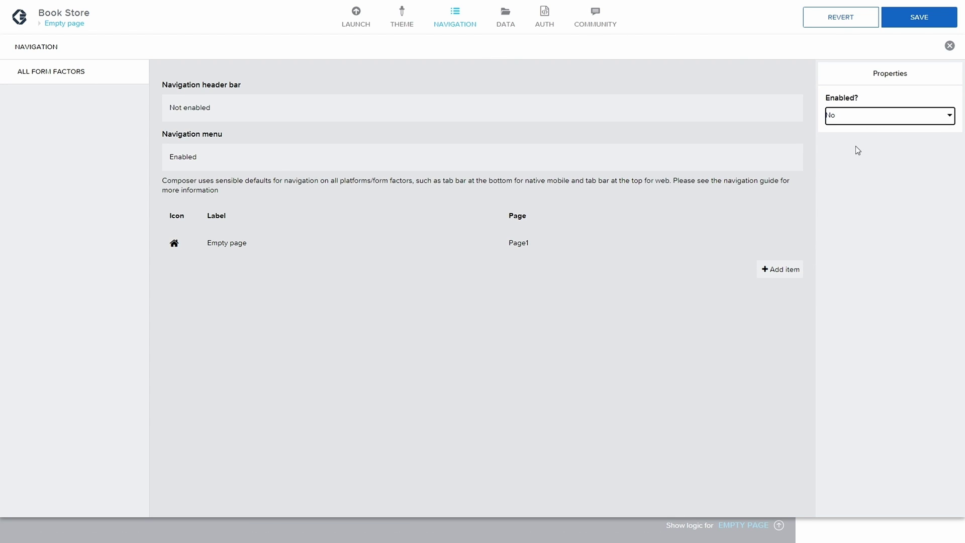
left_click(313, 168)
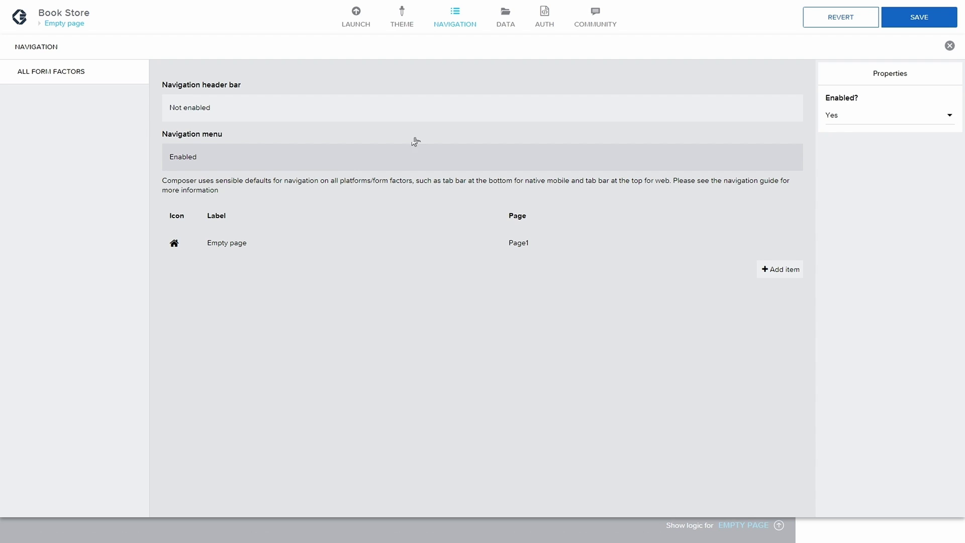
left_click(880, 115)
left_click(874, 137)
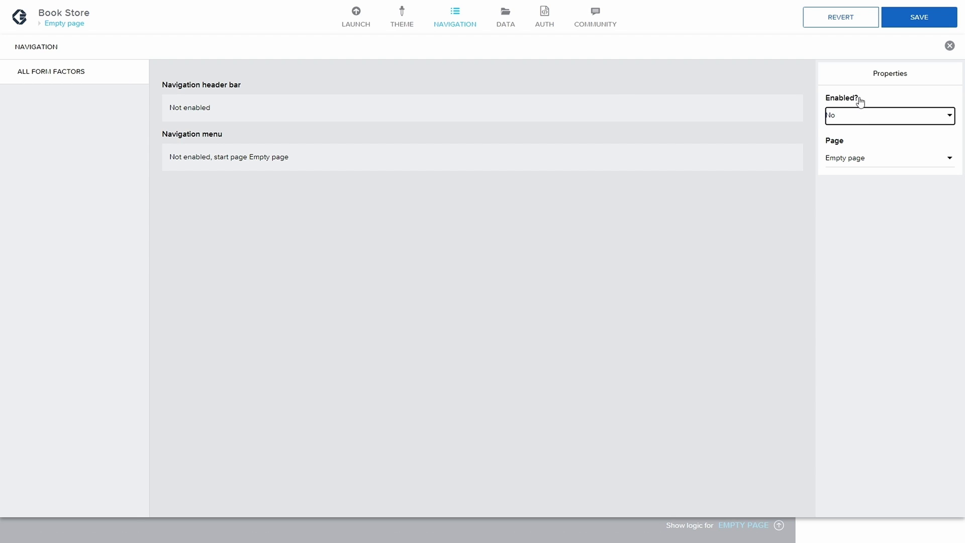
left_click(919, 17)
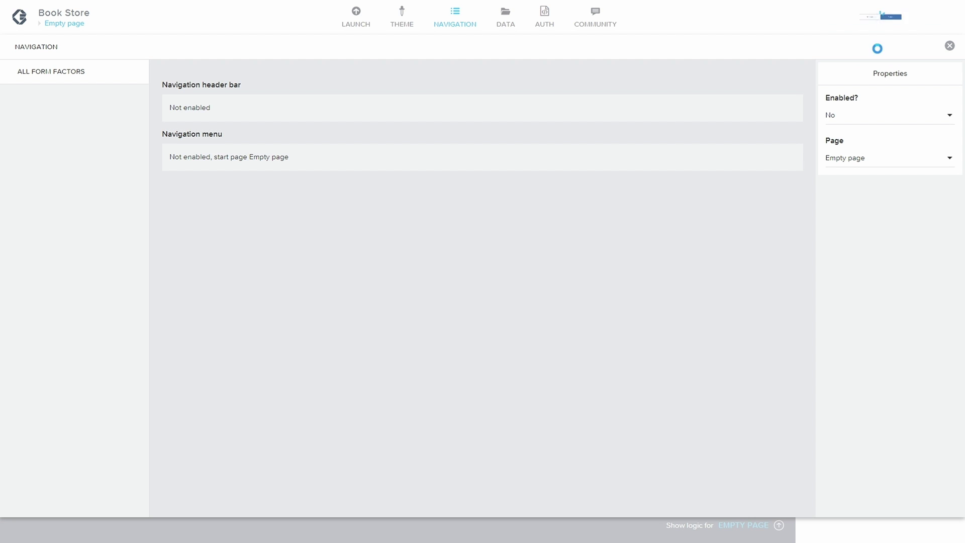
Close the navigation settings and set the page layout to stretch to the viewport height with scrolling and safe area disabled
left_click(949, 46)
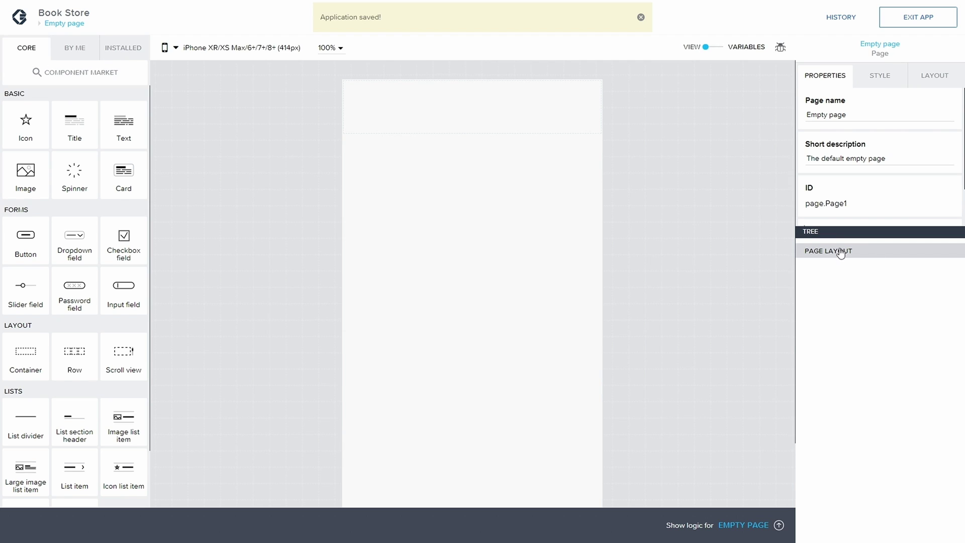
left_click(894, 86)
left_click(809, 170)
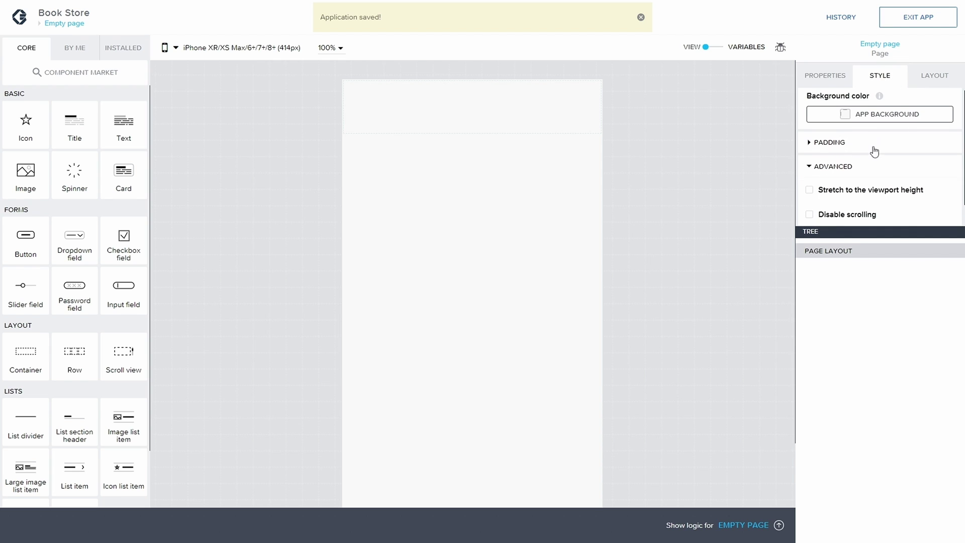
left_click(808, 174)
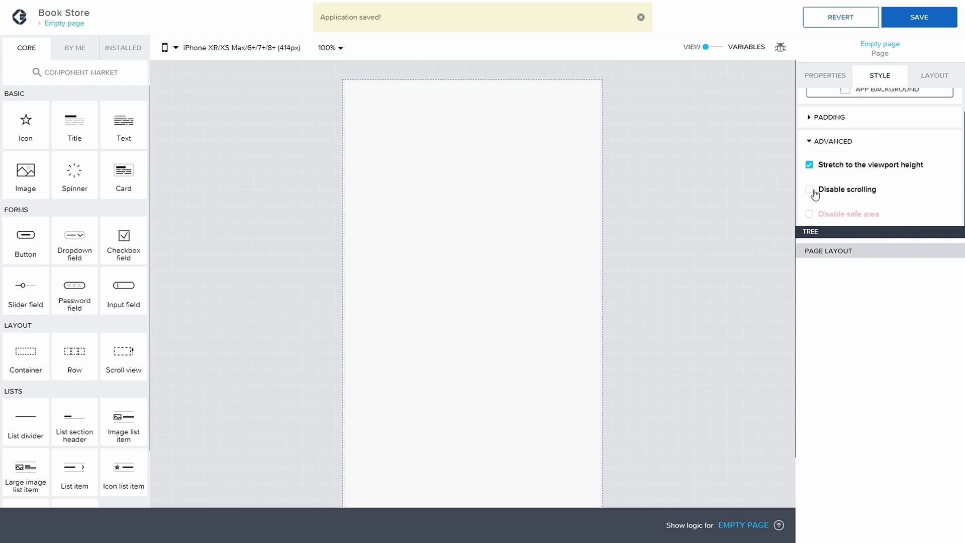
left_click(810, 190)
left_click(809, 214)
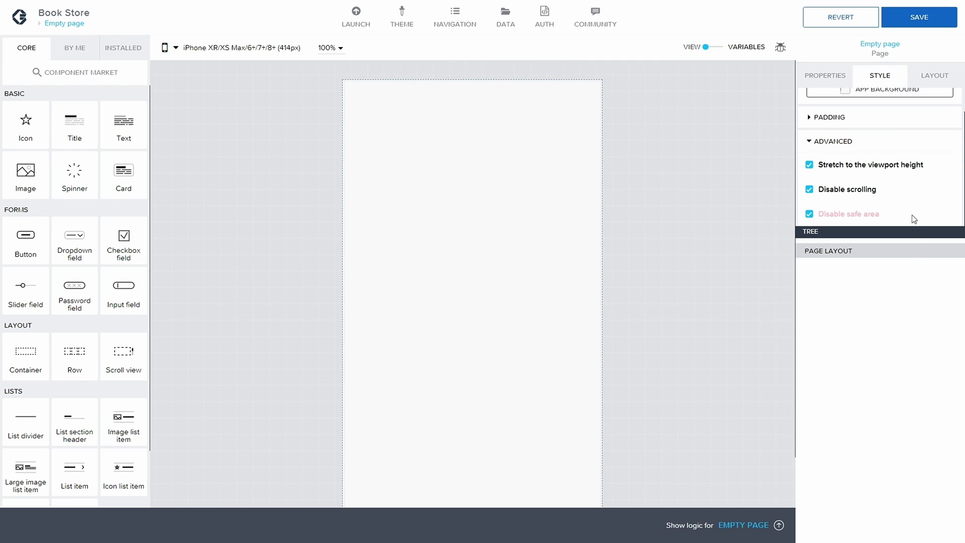
Clear the page layout's padding to 0px on all four sides and save the project
scroll(899, 158, "up", 1)
left_click(810, 151)
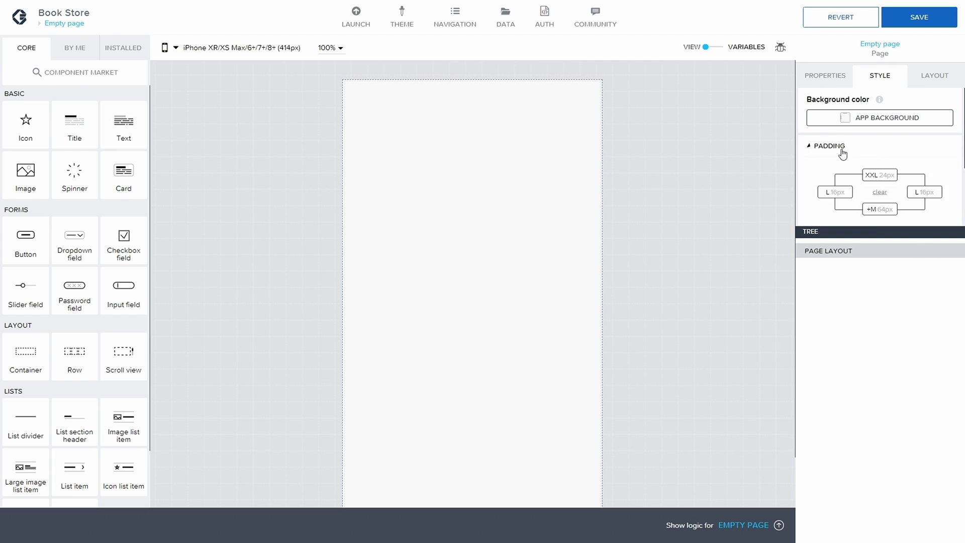
scroll(880, 166, "down", 1)
left_click(880, 151)
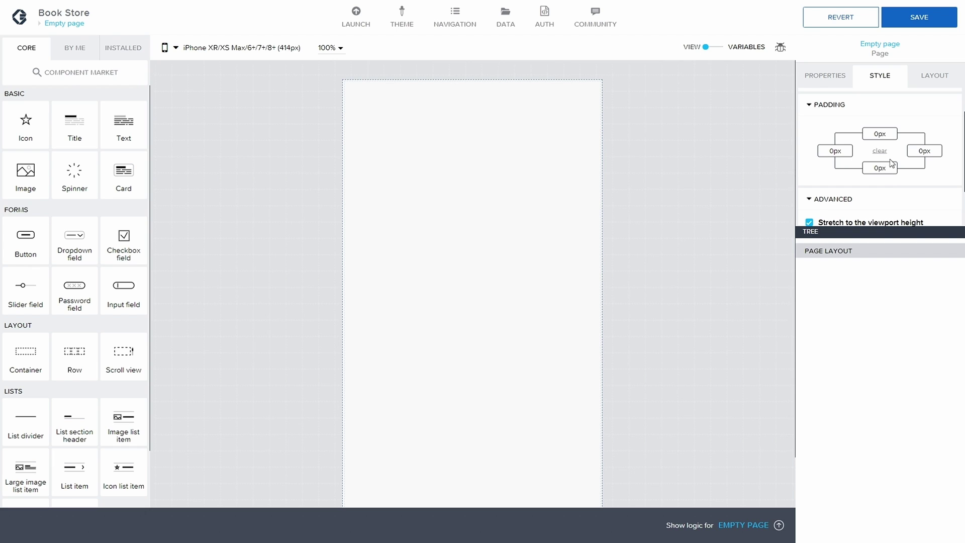
left_click(919, 18)
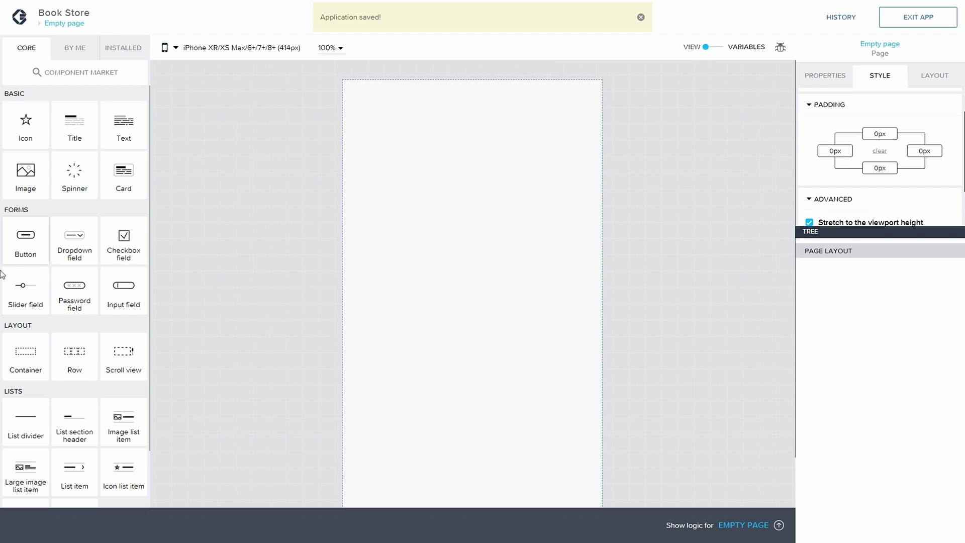
Add a container to the page layout, set its display name to Container Main, and save the project
left_click_drag(20, 359, 839, 271)
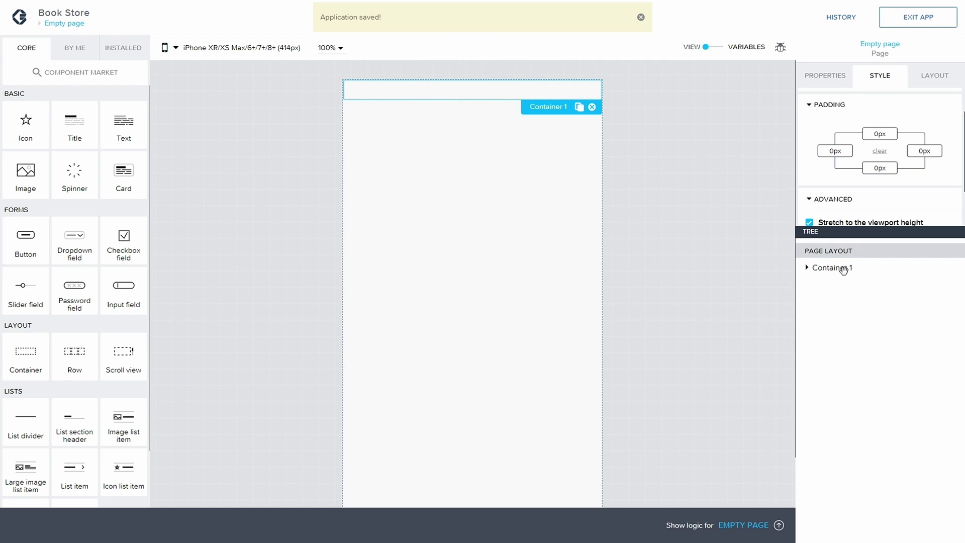
left_click(806, 267)
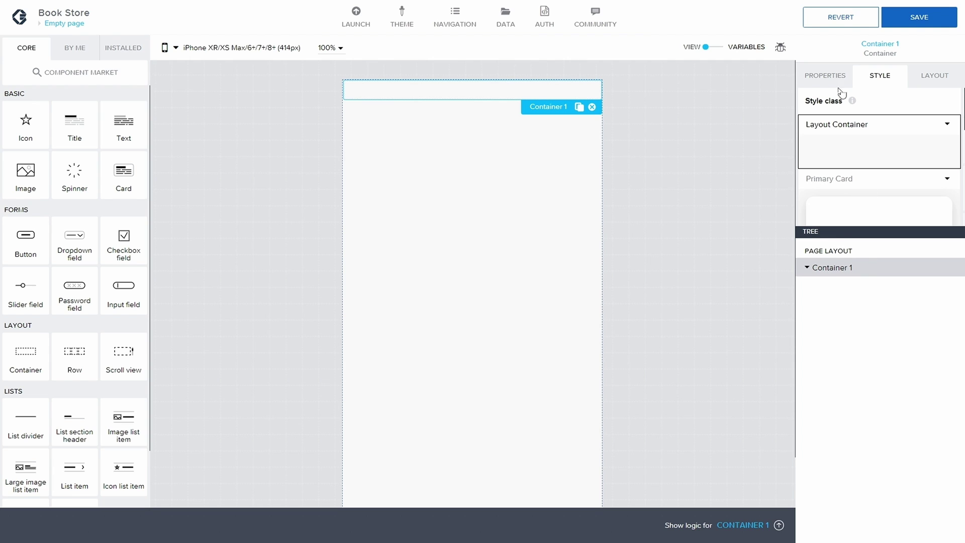
left_click(825, 75)
left_click(835, 193)
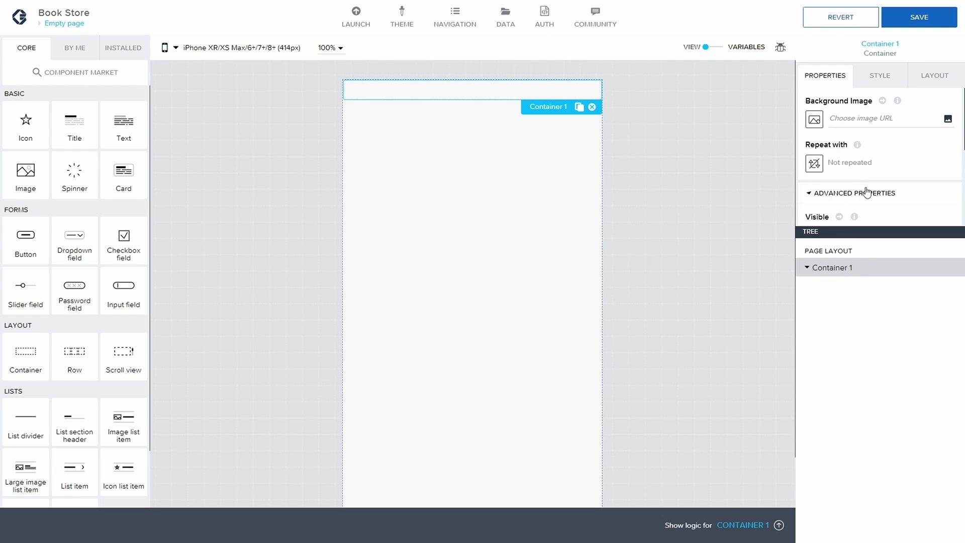
scroll(855, 196, "down", 2)
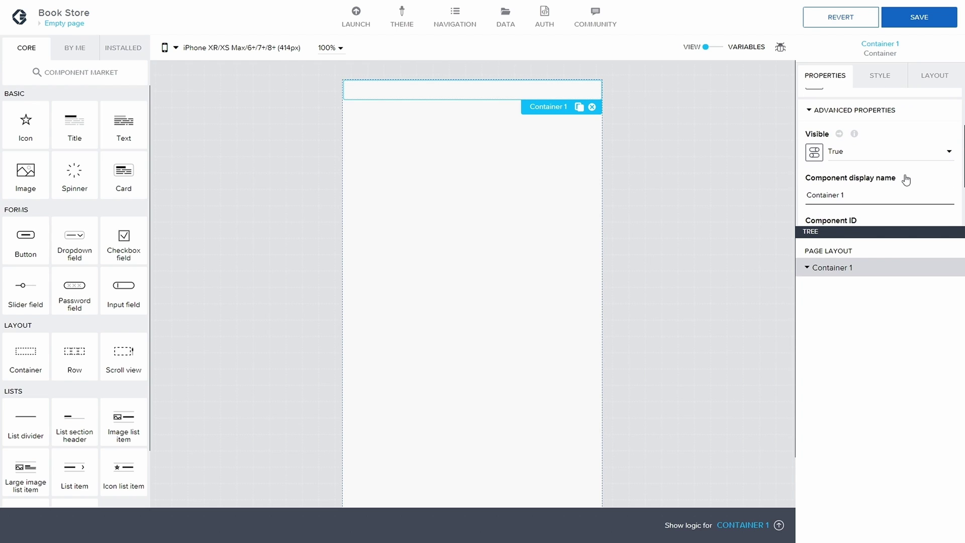
key("BackSpace")
type("Main")
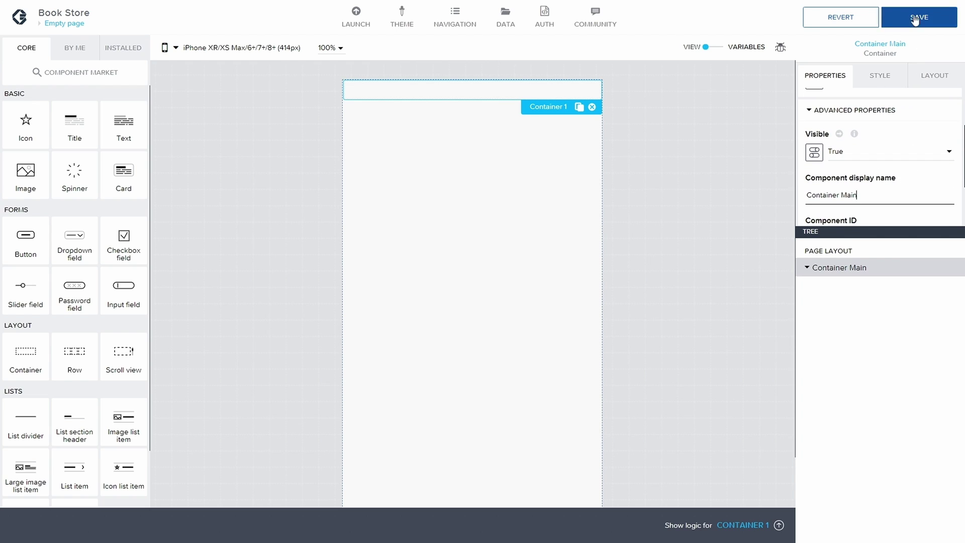
left_click(914, 19)
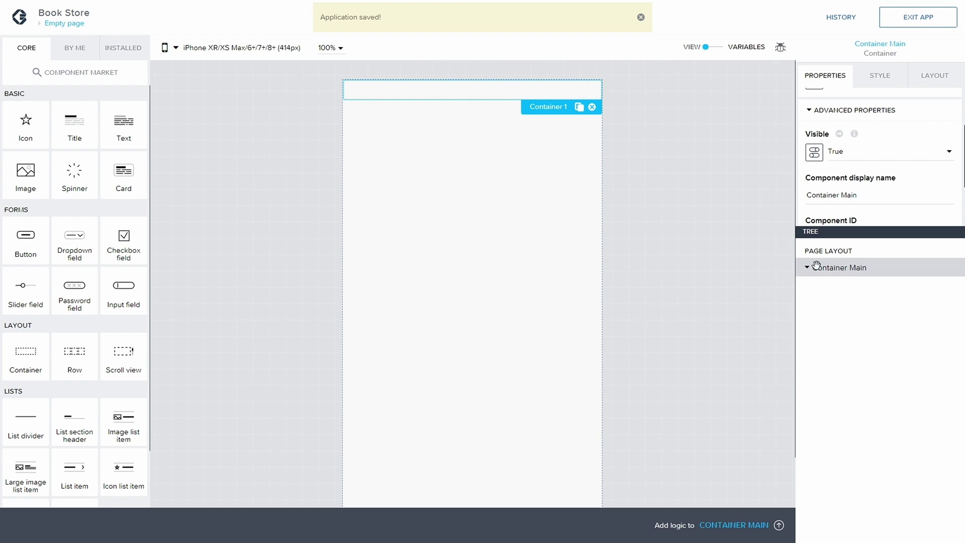
Switch Container Main to advanced sizing and set its width to 100%
left_click(816, 266)
left_click(930, 79)
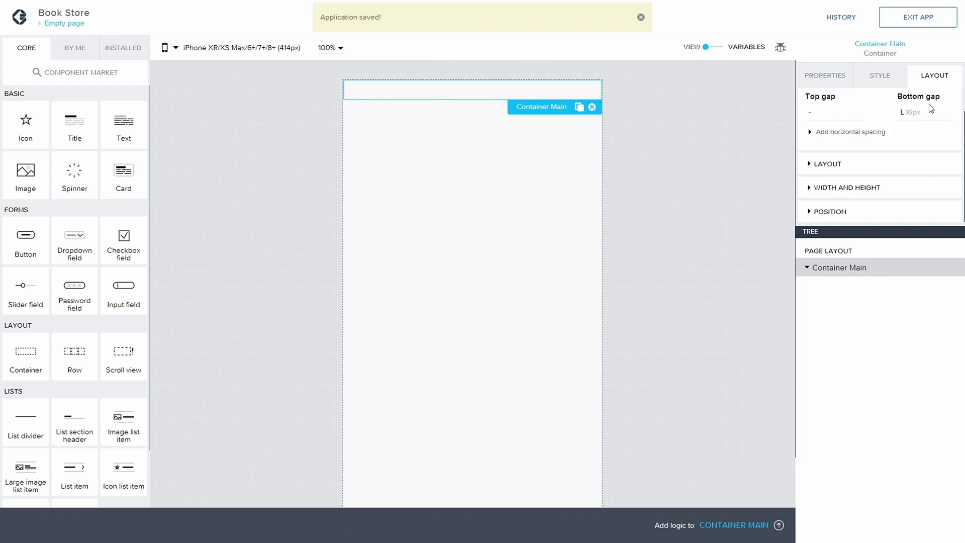
left_click(808, 164)
scroll(898, 174, "down", 3)
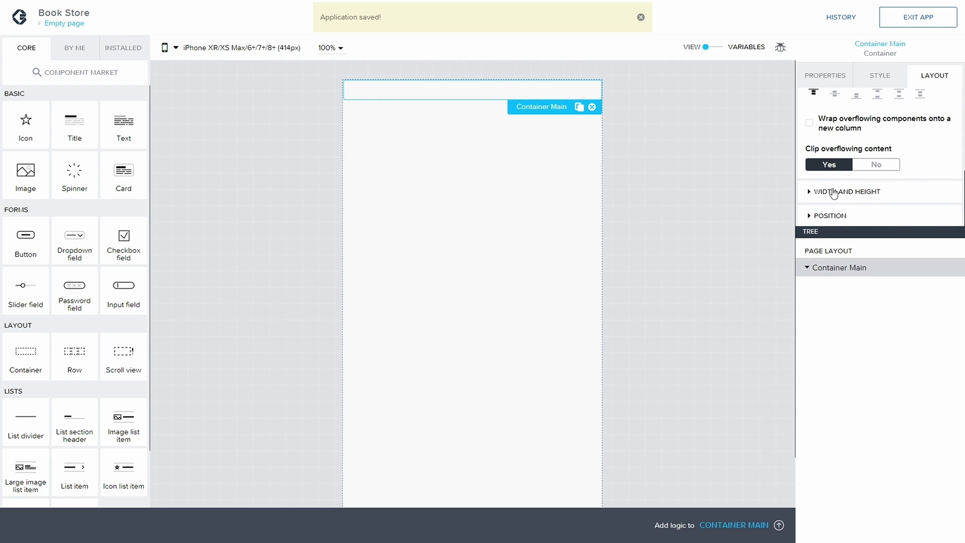
left_click(843, 191)
scroll(847, 189, "down", 2)
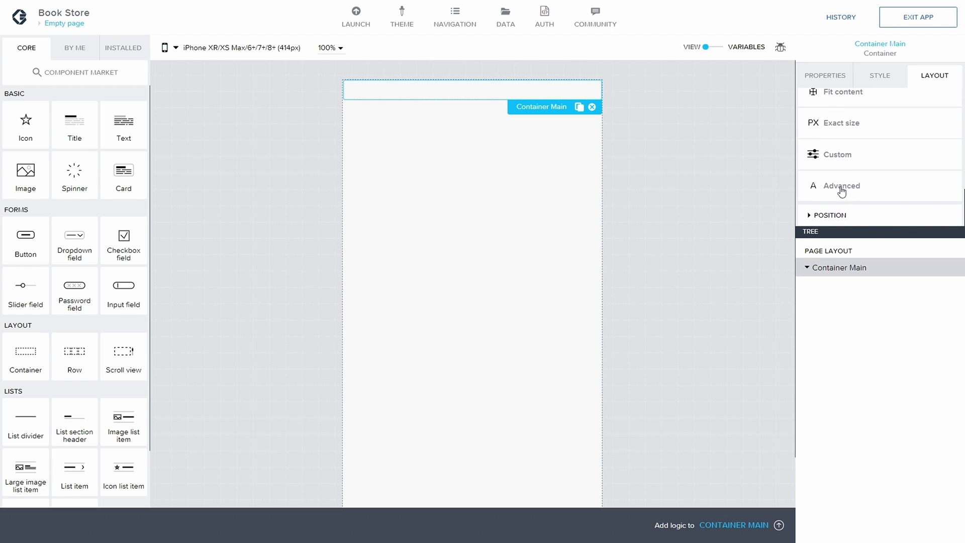
left_click(883, 186)
scroll(849, 191, "down", 2)
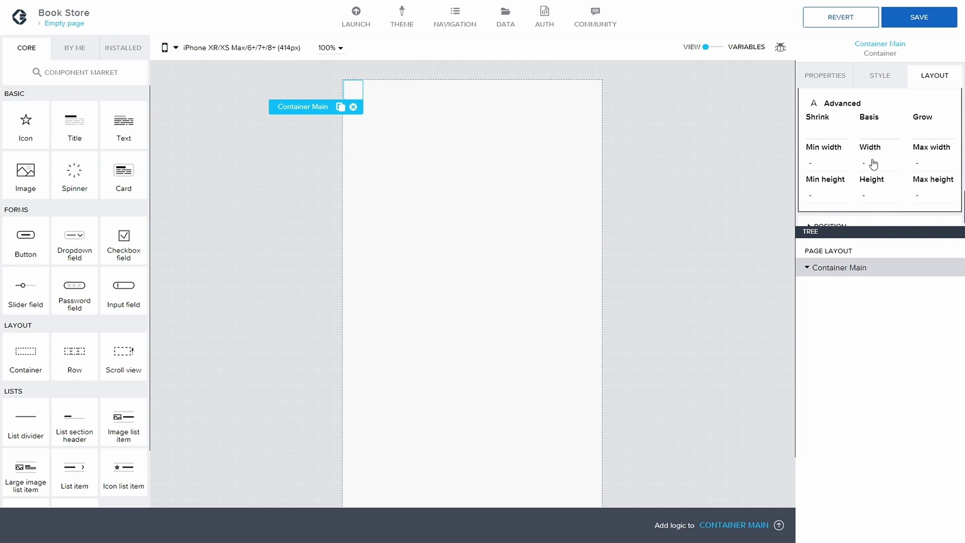
left_click(870, 162)
left_click(904, 182)
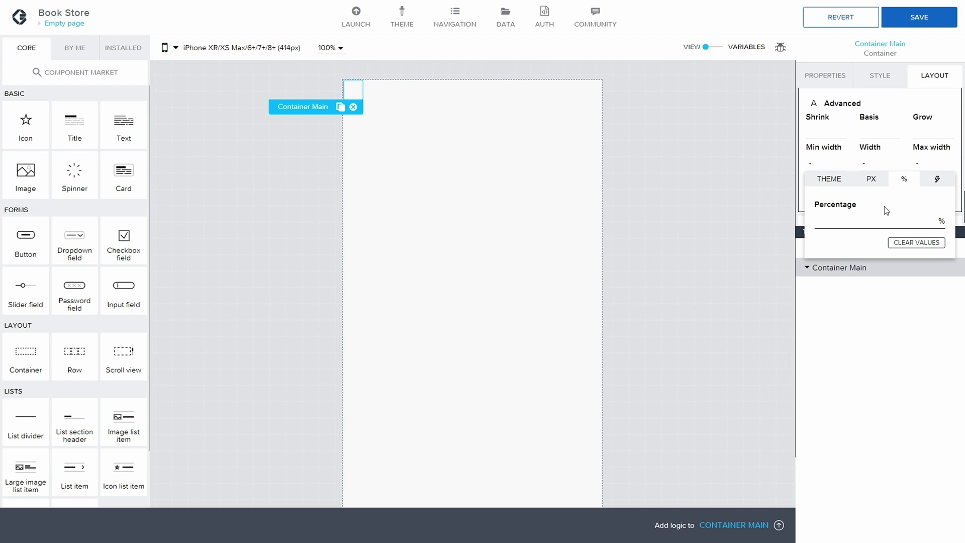
type("100")
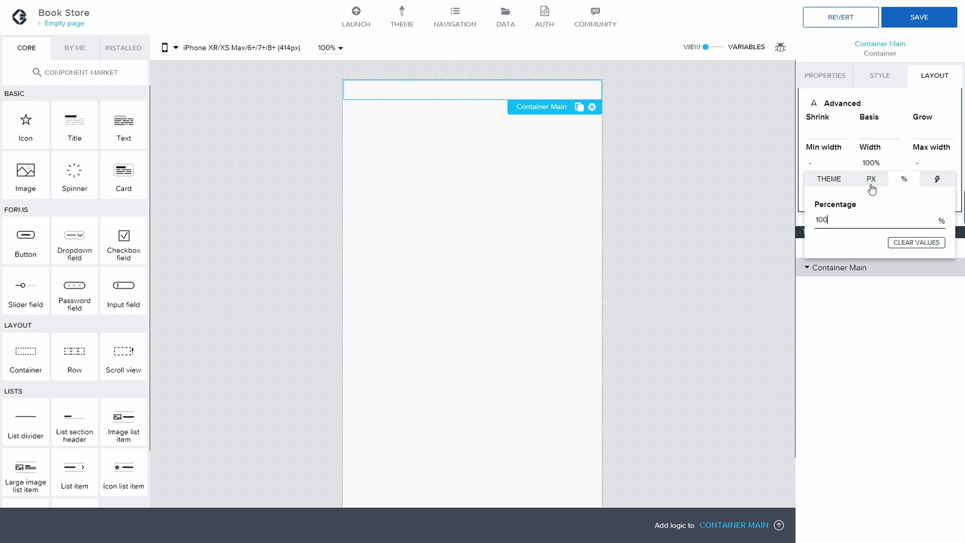
left_click(902, 158)
Set Container Main's height to 100% and save the project
left_click(868, 195)
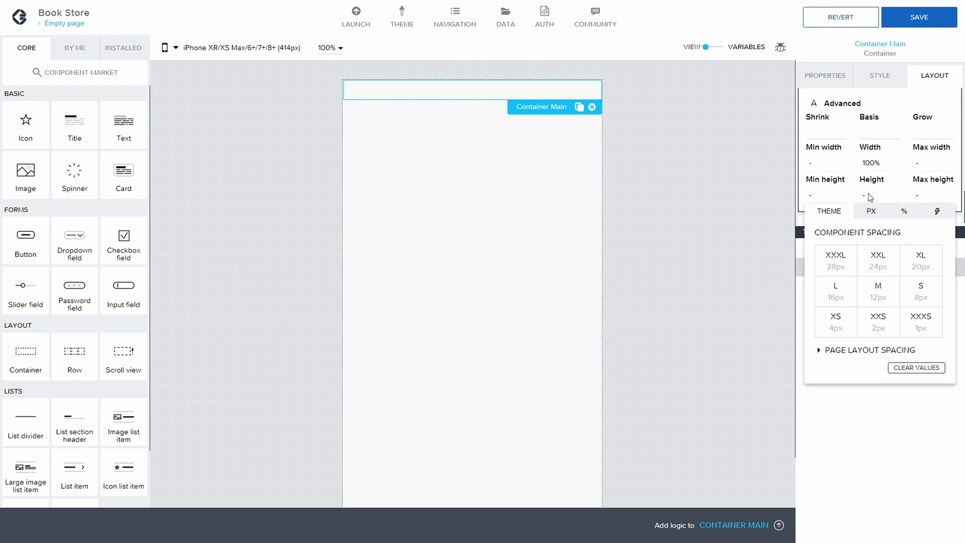
left_click(907, 216)
type("1")
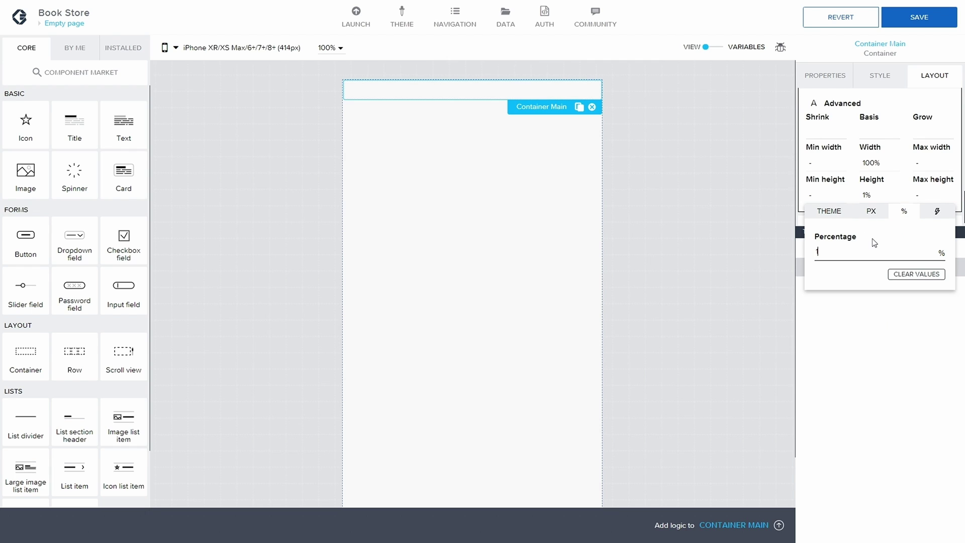
type("00")
left_click(937, 19)
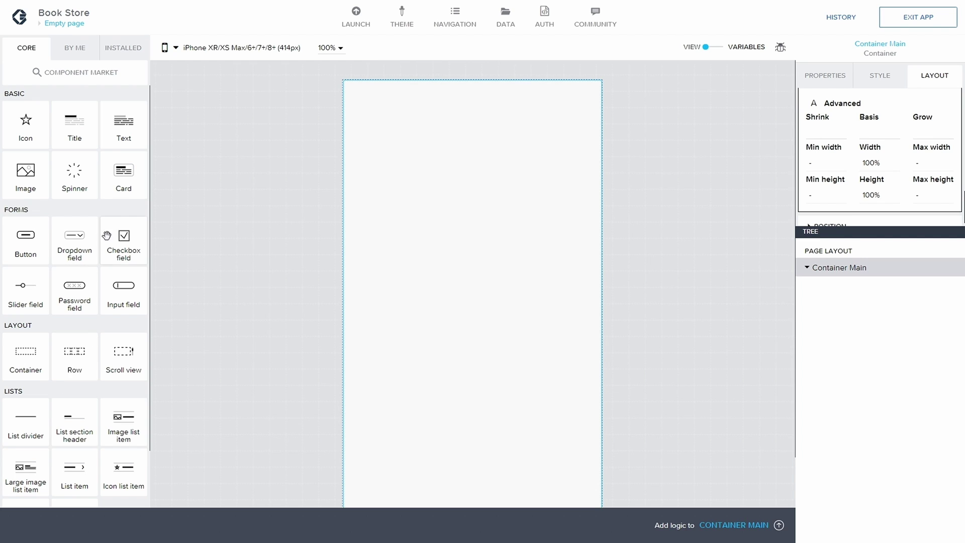
Add a scroll view inside Container Main and select it
left_click_drag(144, 357, 864, 281)
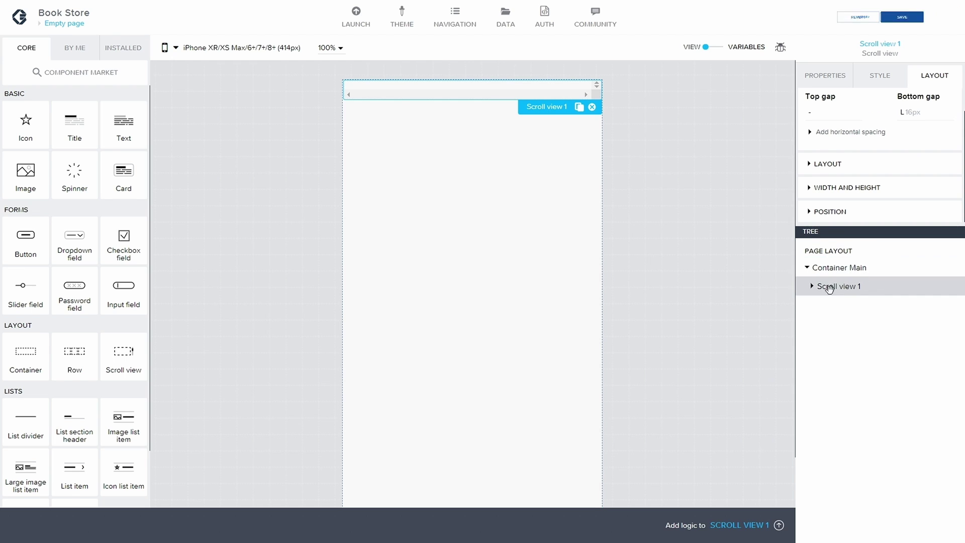
left_click(840, 273)
left_click(846, 286)
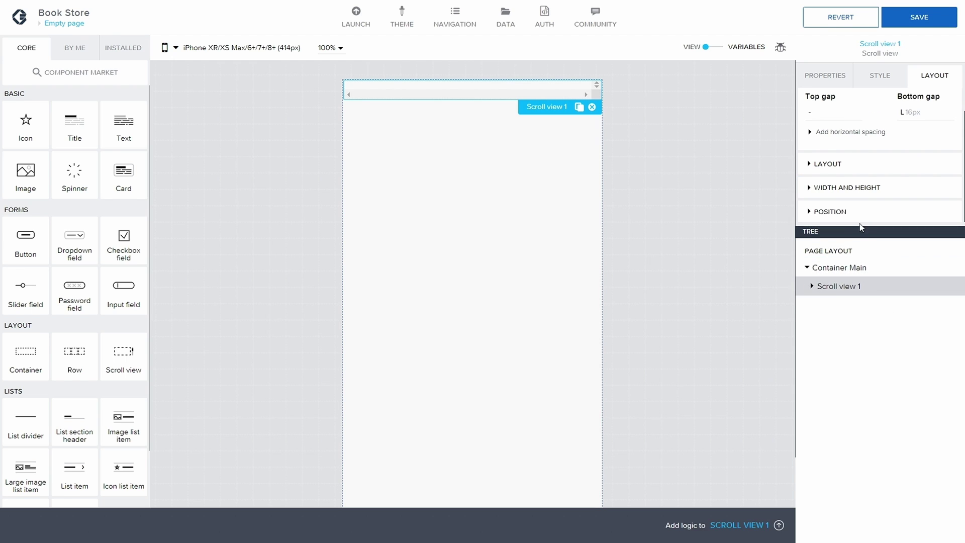
Set the scroll view's display name to Scroll Content Container and save the project
left_click(819, 81)
left_click(804, 194)
scroll(829, 204, "down", 3)
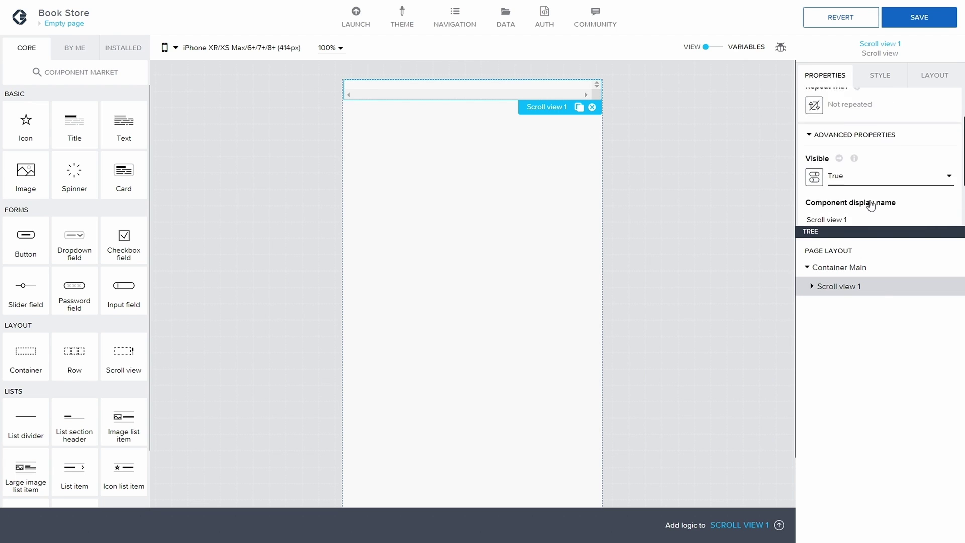
left_click(869, 202)
key("BackSpace")
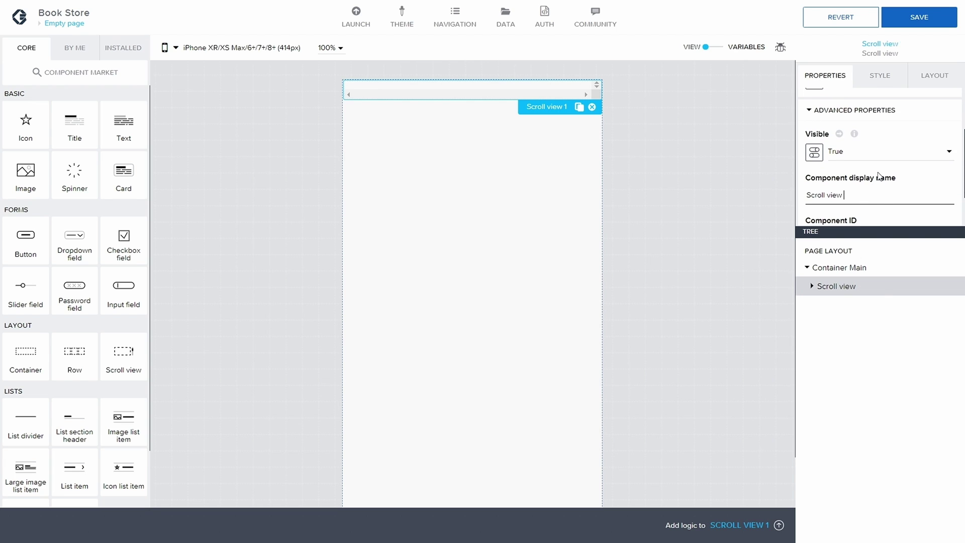
key("BackSpace")
key("BackSpace")
key("BackSpace")
key("BackSpace")
type("Content")
type(" Cont")
type("ainte")
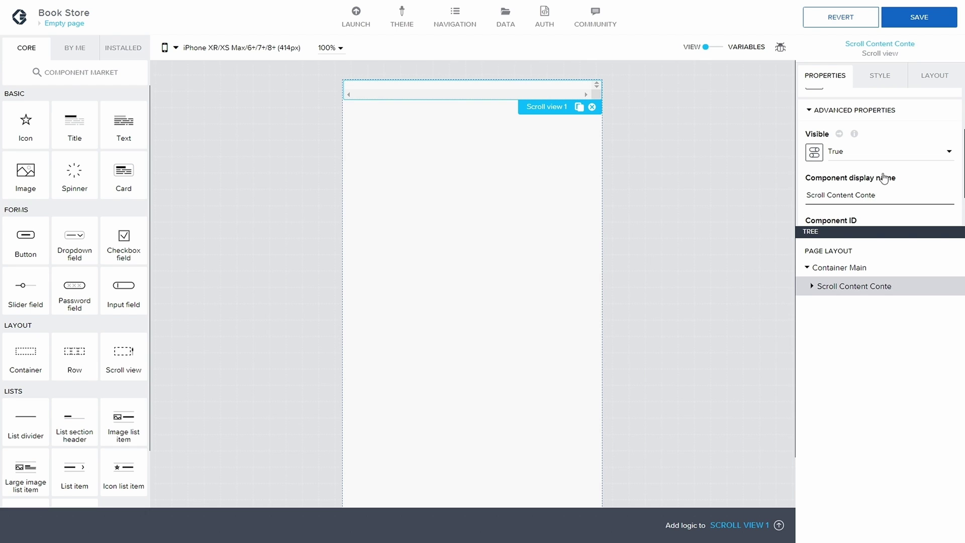
key("BackSpace")
key("BackSpace")
key("BackSpace")
type("ner")
left_click(927, 25)
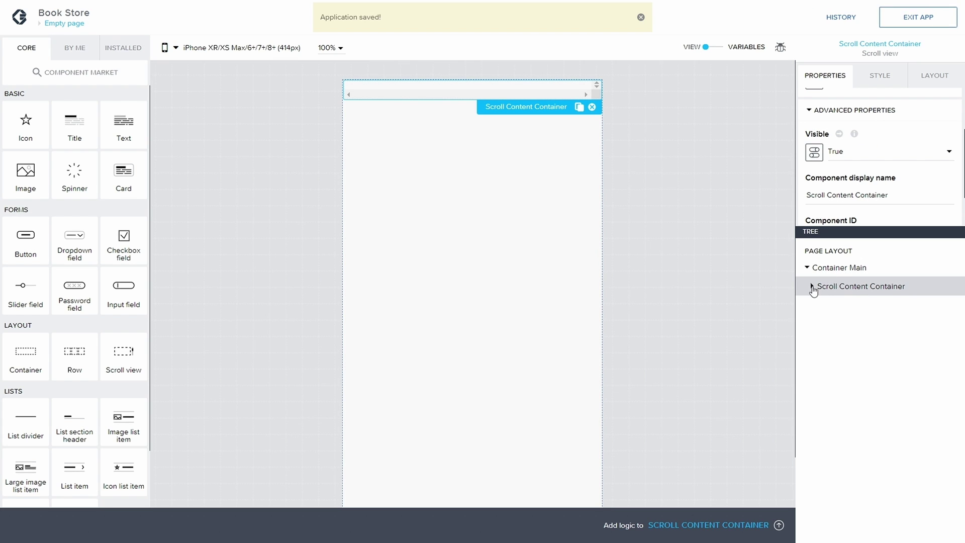
Nest a new container inside Scroll Content Container in the component tree
left_click(811, 287)
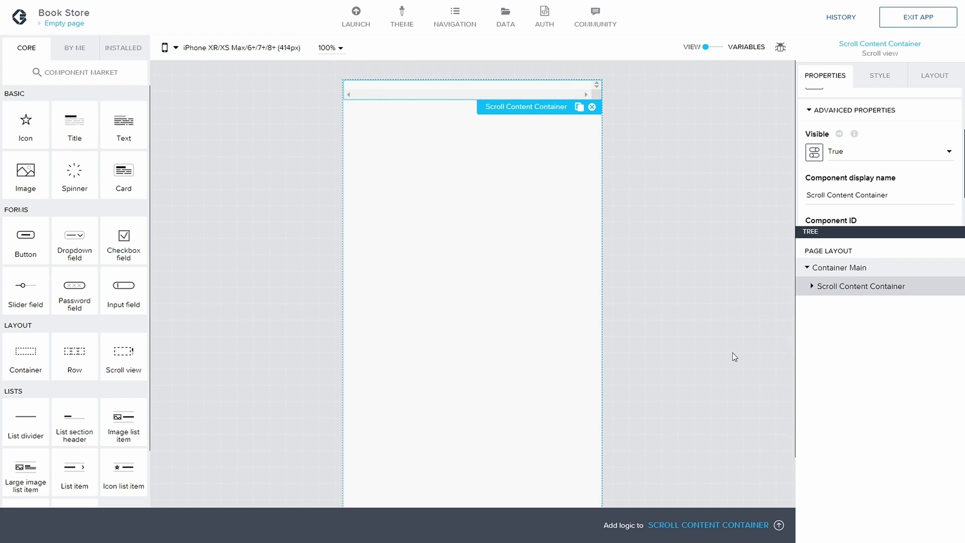
left_click(812, 287)
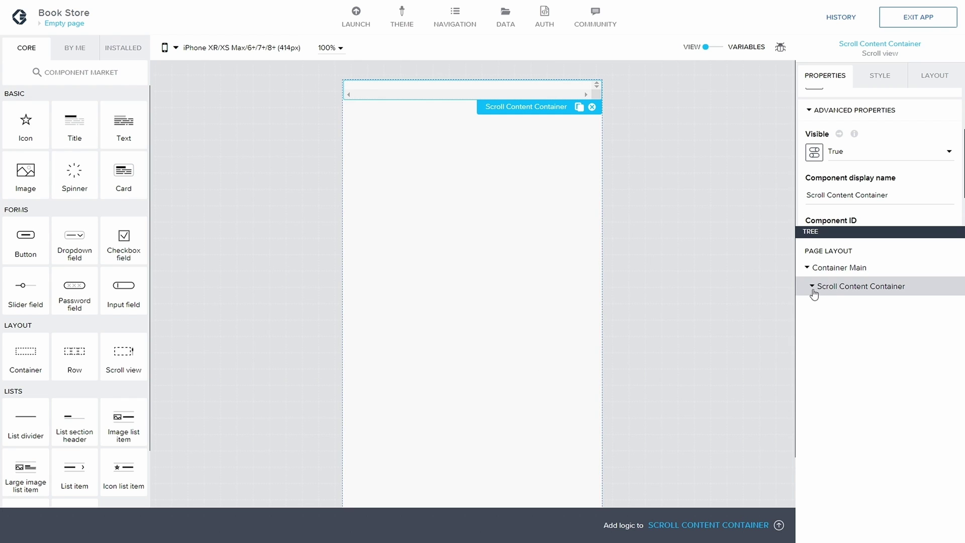
left_click_drag(15, 362, 877, 308)
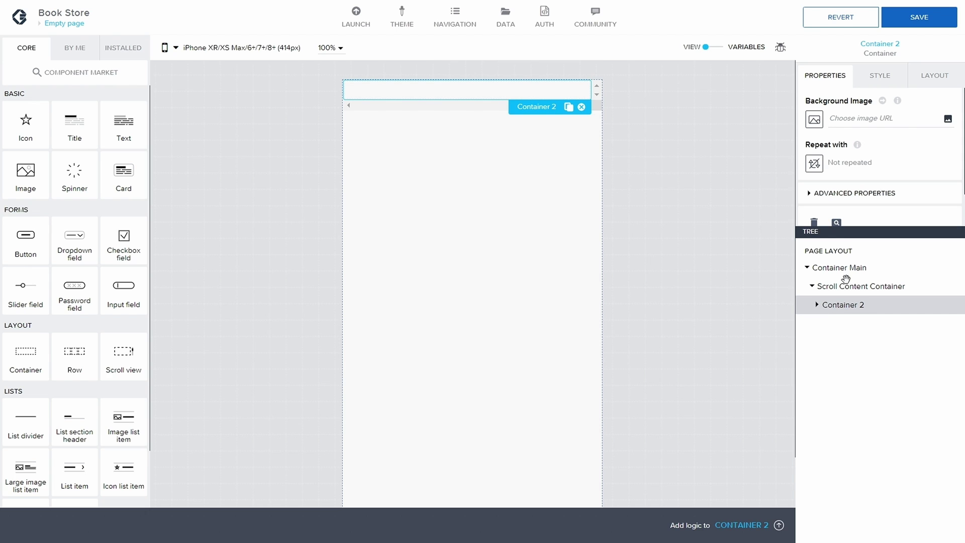
Duplicate Container 2's Layout Container style class as a new style class named Black Container
left_click(934, 80)
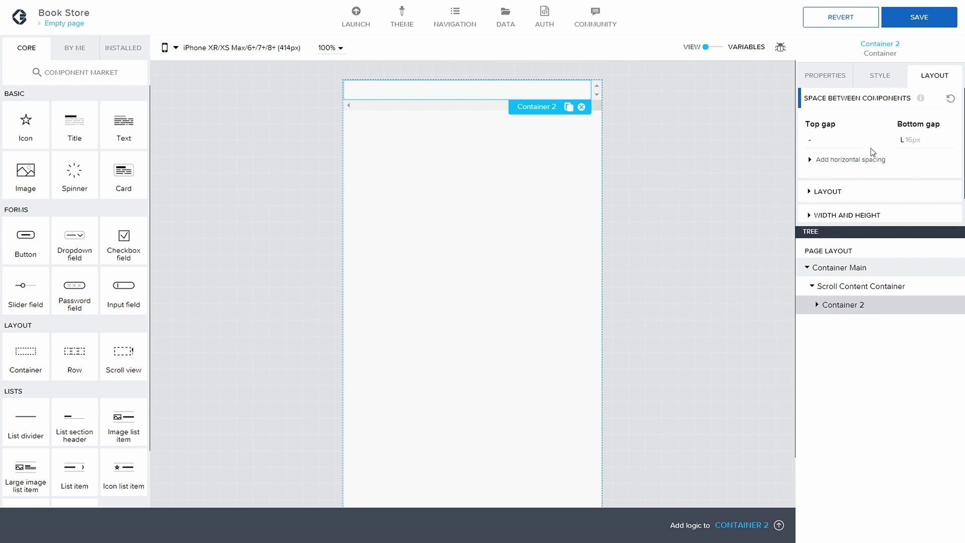
scroll(871, 148, "down", 1)
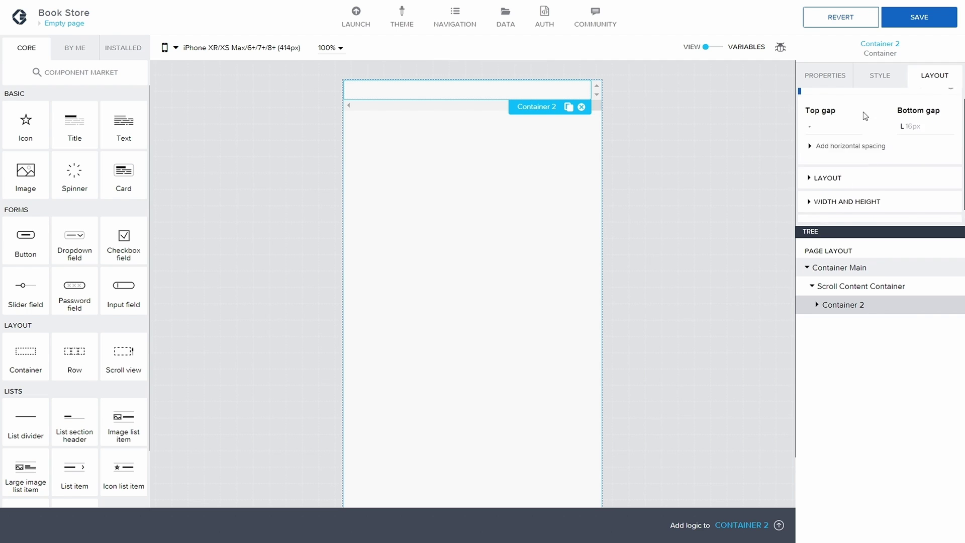
scroll(864, 112, "up", 2)
left_click(880, 73)
left_click(946, 124)
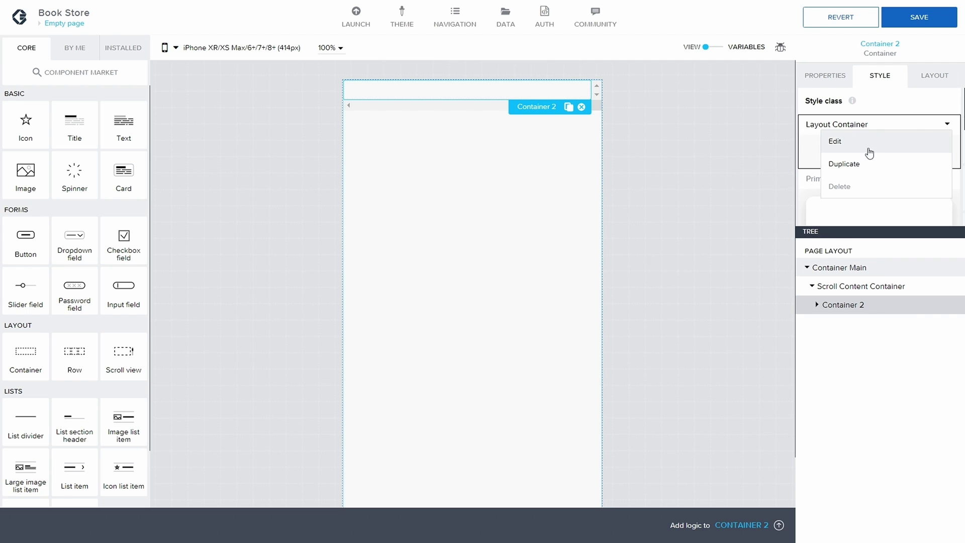
left_click(859, 166)
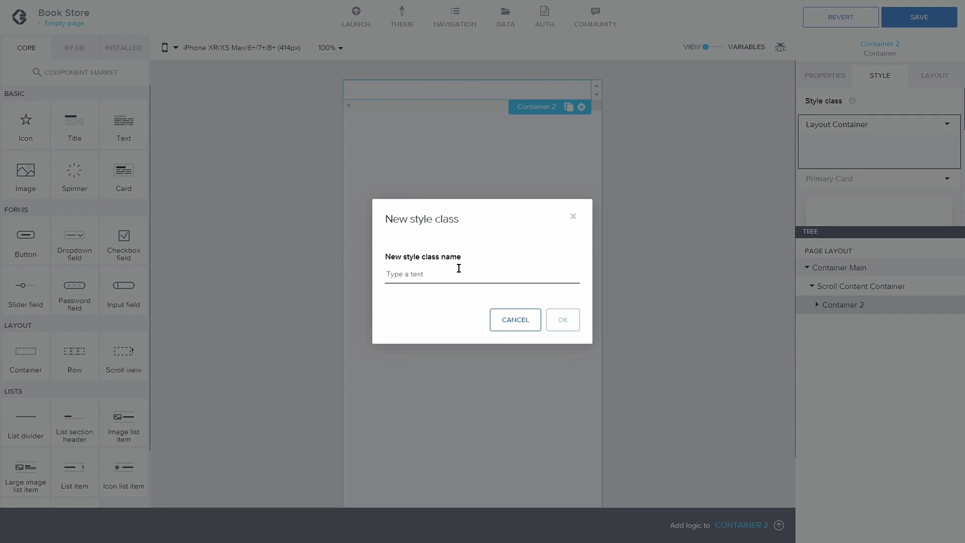
type("Black Container")
left_click(561, 322)
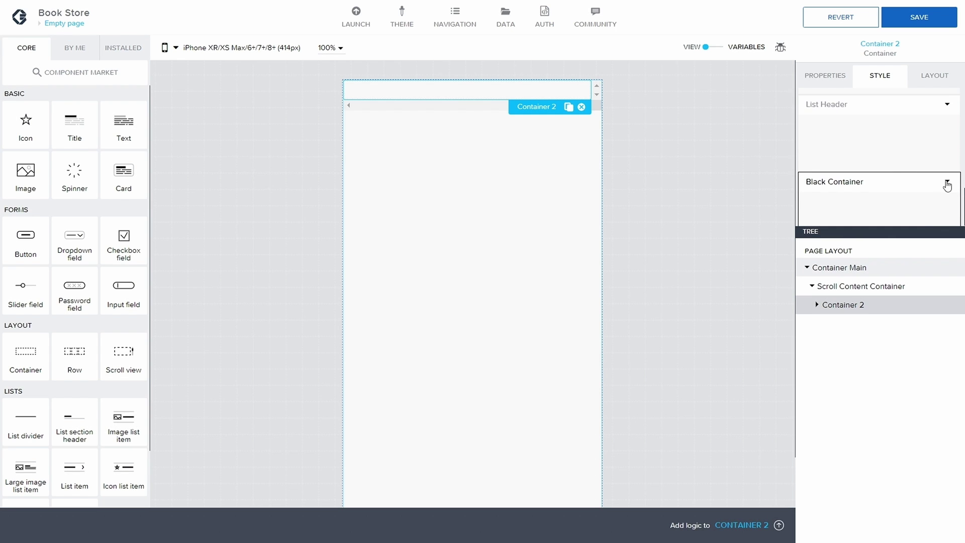
Set the Black Container style's background color to Background for dark media and save the project
left_click(947, 185)
left_click(856, 201)
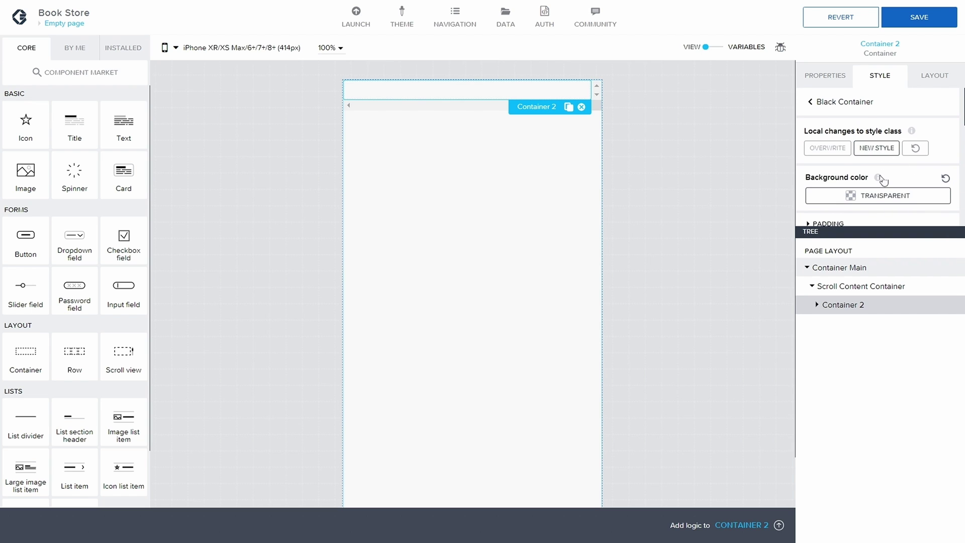
left_click(883, 195)
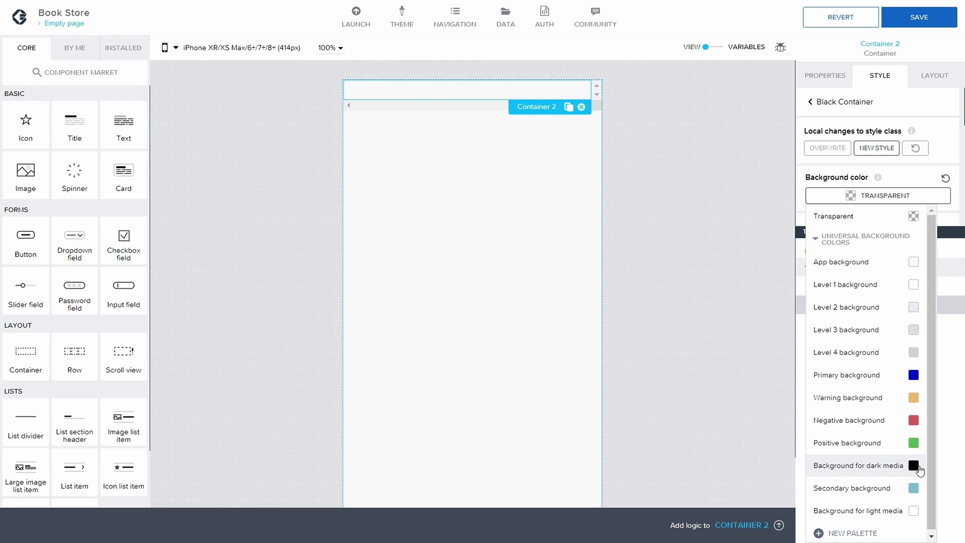
left_click(917, 467)
left_click(925, 23)
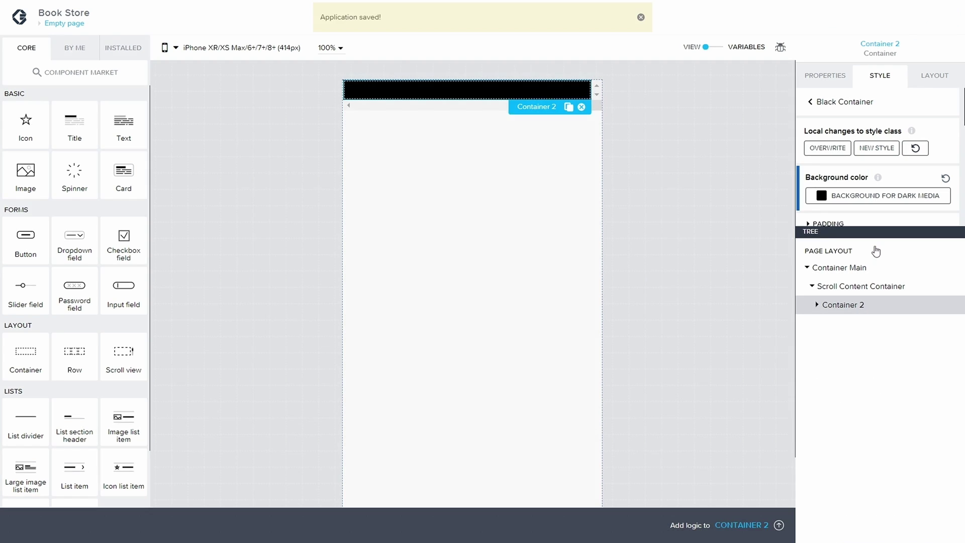
Nest a new container inside Container 2 in the component tree
left_click(817, 307)
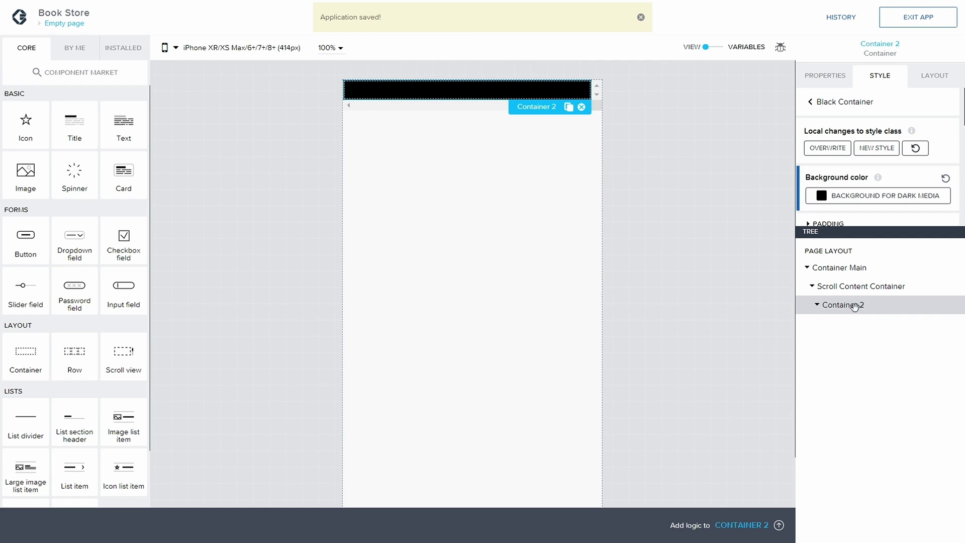
left_click(817, 306)
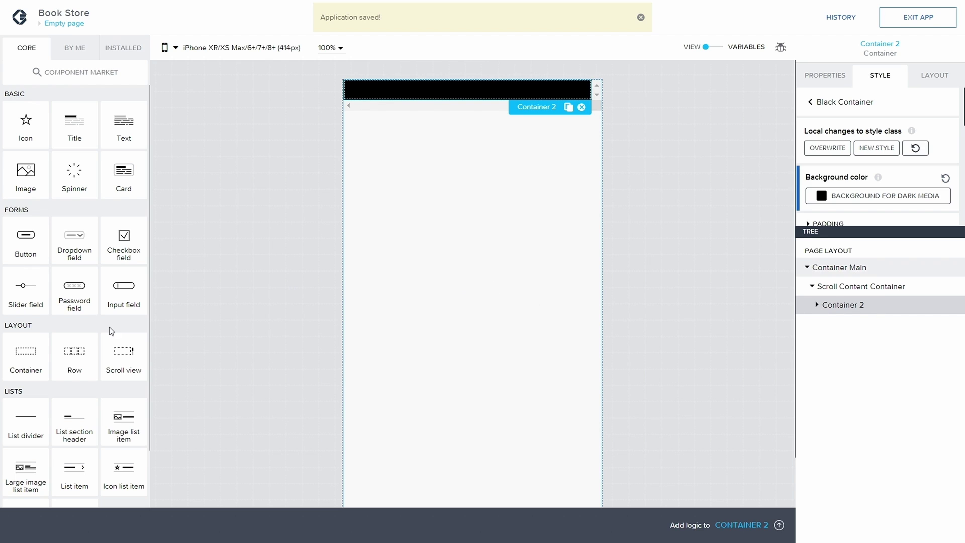
left_click_drag(27, 346, 876, 306)
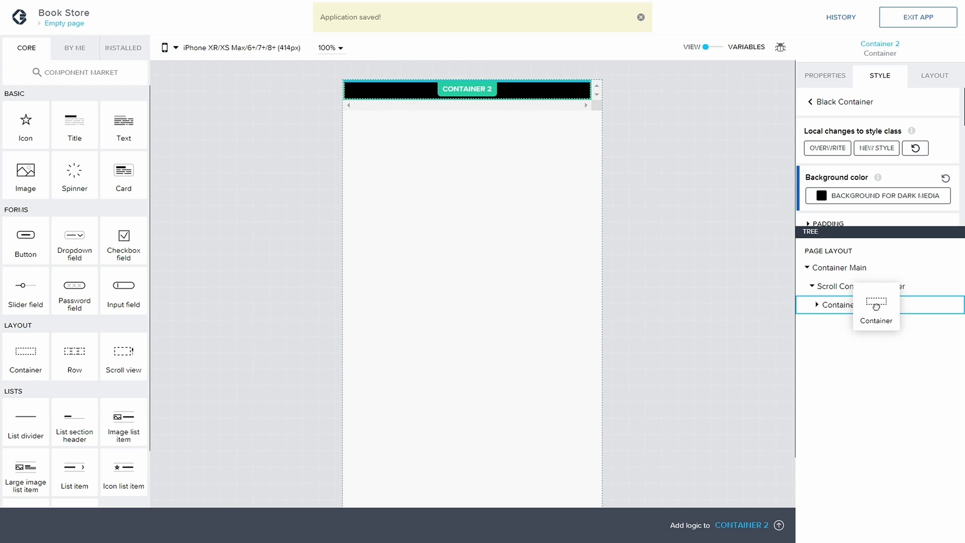
left_click_drag(842, 342, 831, 314)
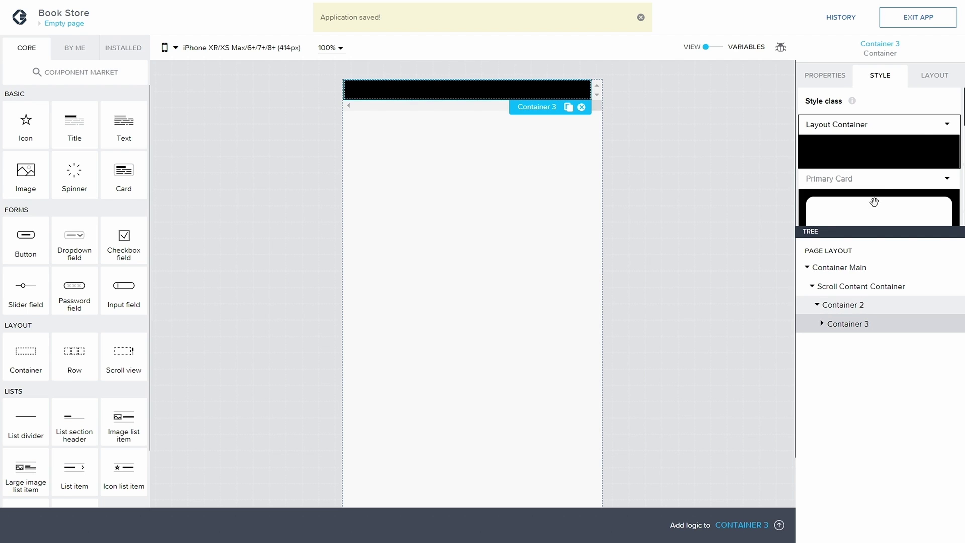
Set Container 2's component display name to Container Empty Black
left_click(825, 78)
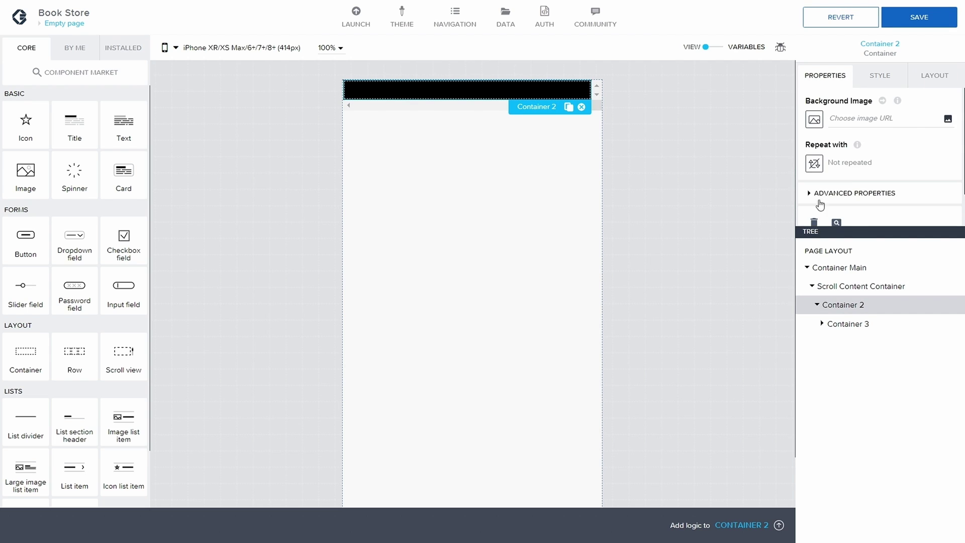
scroll(846, 190, "down", 1)
left_click(808, 182)
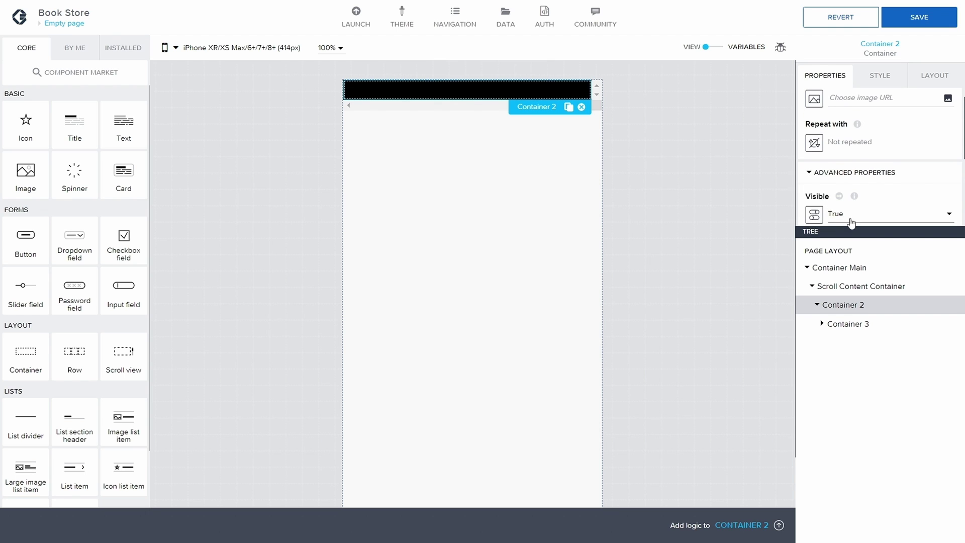
scroll(844, 206, "down", 3)
scroll(837, 189, "down", 1)
key("BackSpace")
key("BackSpace")
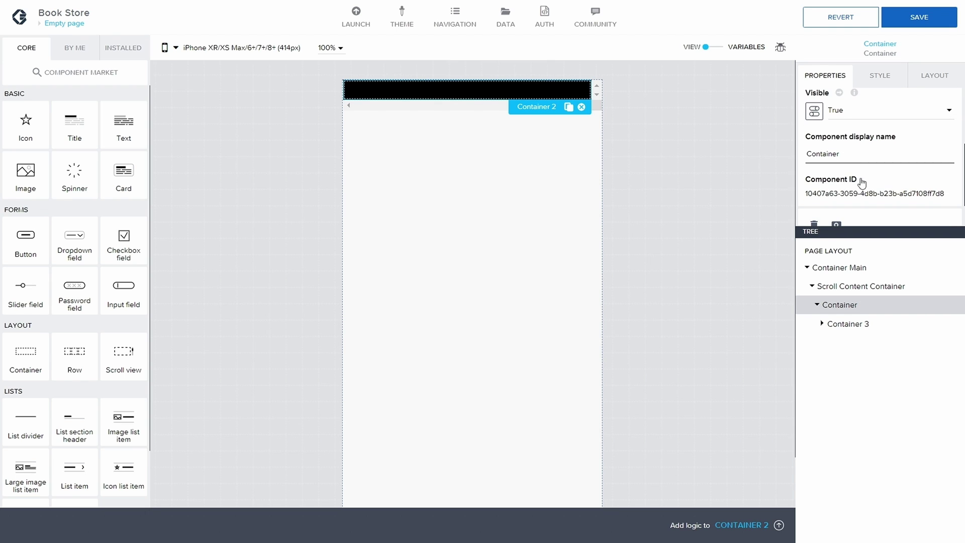
type("Emp")
type("y Bla")
key("BackSpace")
key("BackSpace")
key("BackSpace")
key("BackSpace")
key("BackSpace")
type("ty Black")
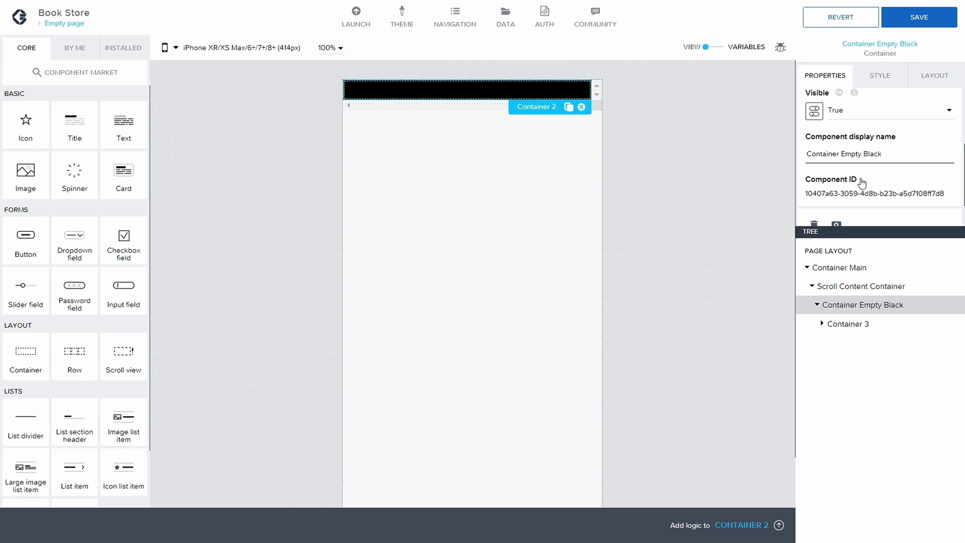
Set the component display name of the container nested in Container Empty Black to Container Container Image
left_click(854, 324)
left_click(807, 195)
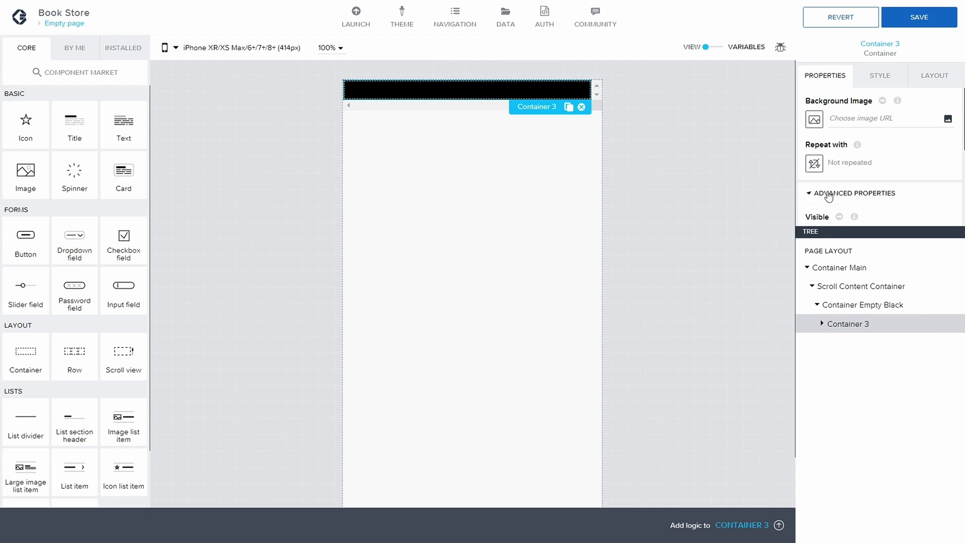
scroll(822, 183, "down", 2)
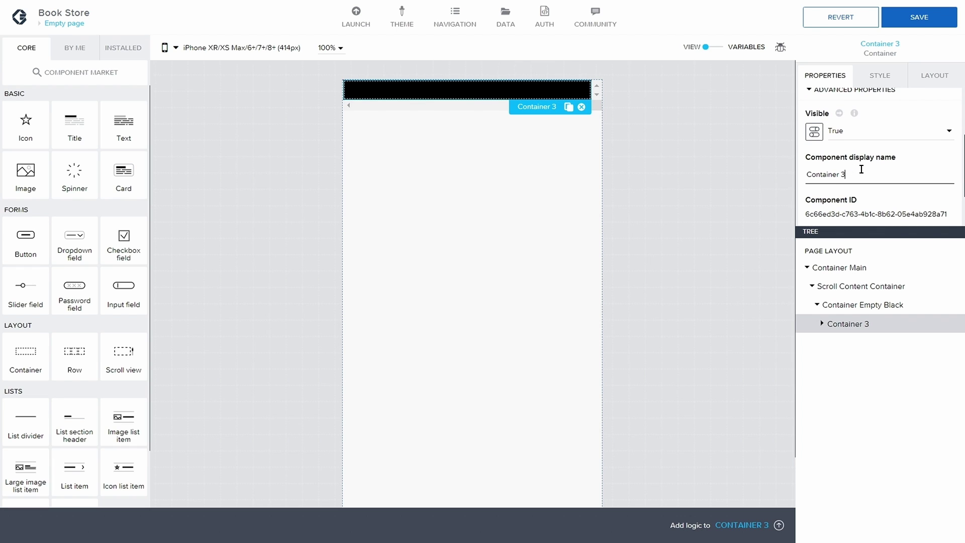
key("BackSpace")
type("Container Image")
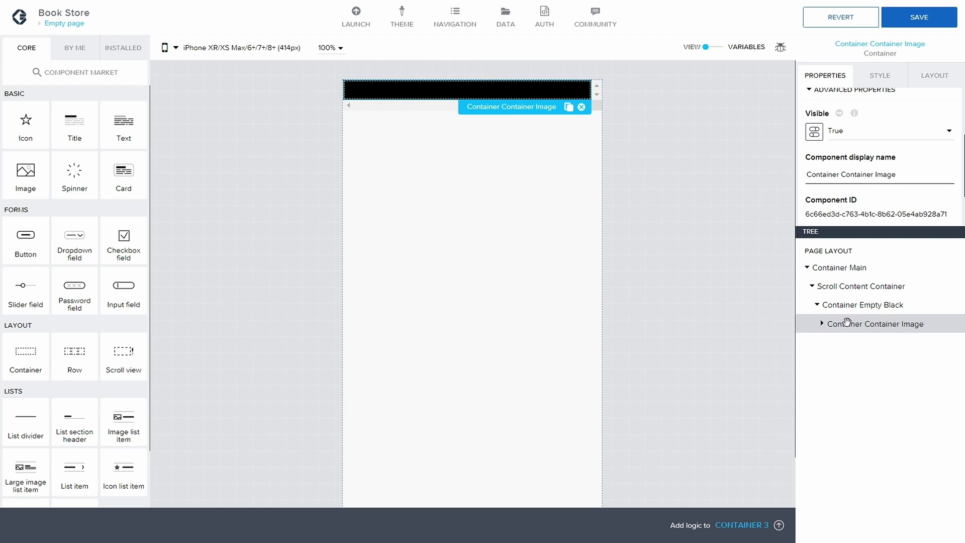
Add an image component inside Container Container Image in the component tree
left_click(822, 323)
left_click(861, 324)
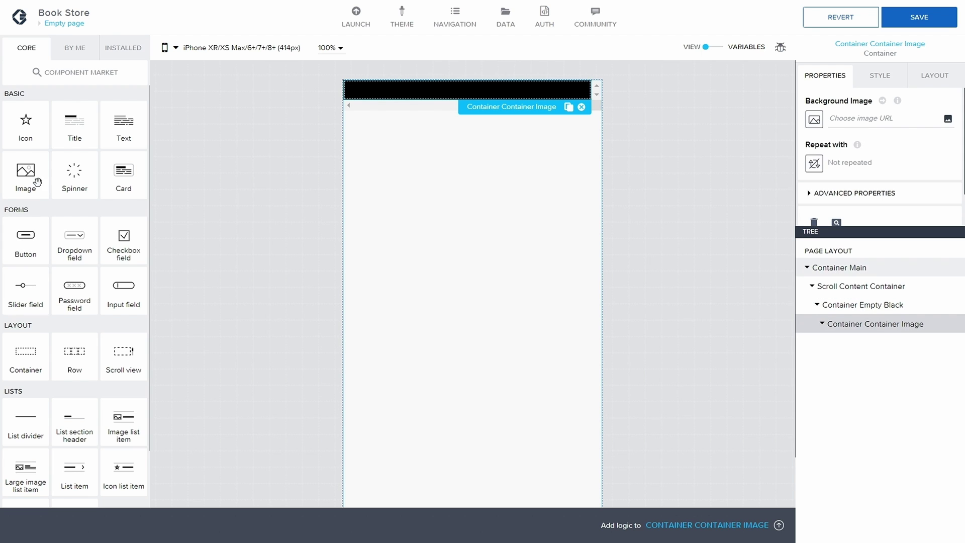
left_click_drag(23, 176, 887, 330)
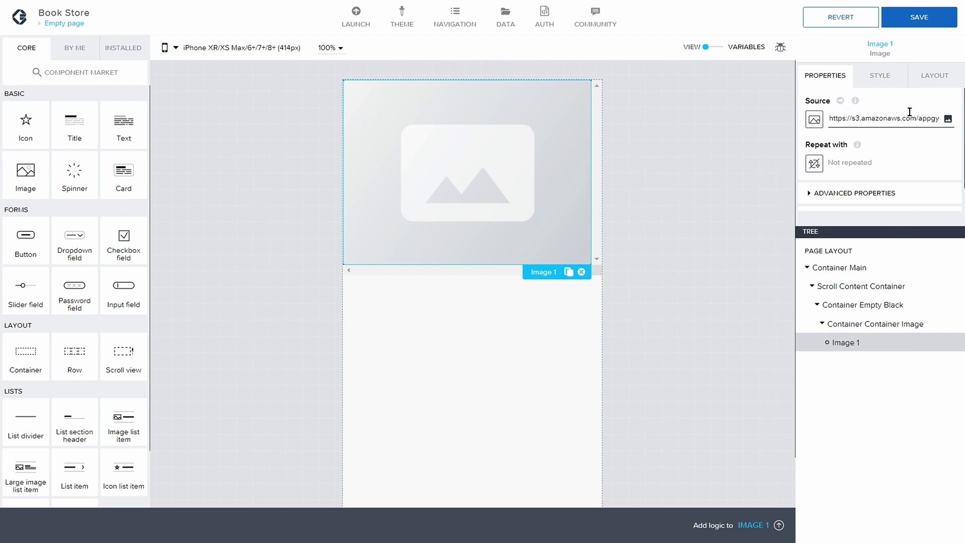
Use the image asset 51UoqRAxwEL.jpg as the new image's source and save the project
left_click(948, 118)
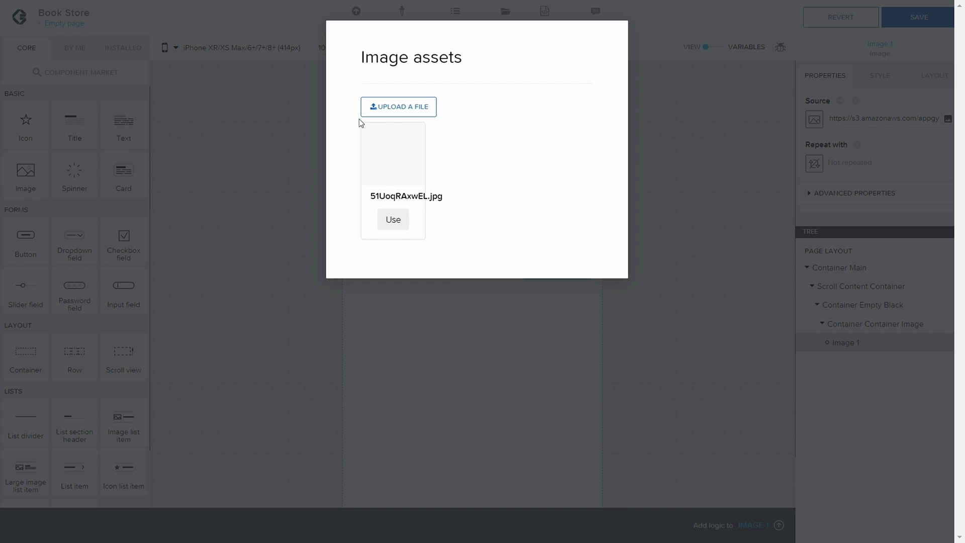
left_click(394, 221)
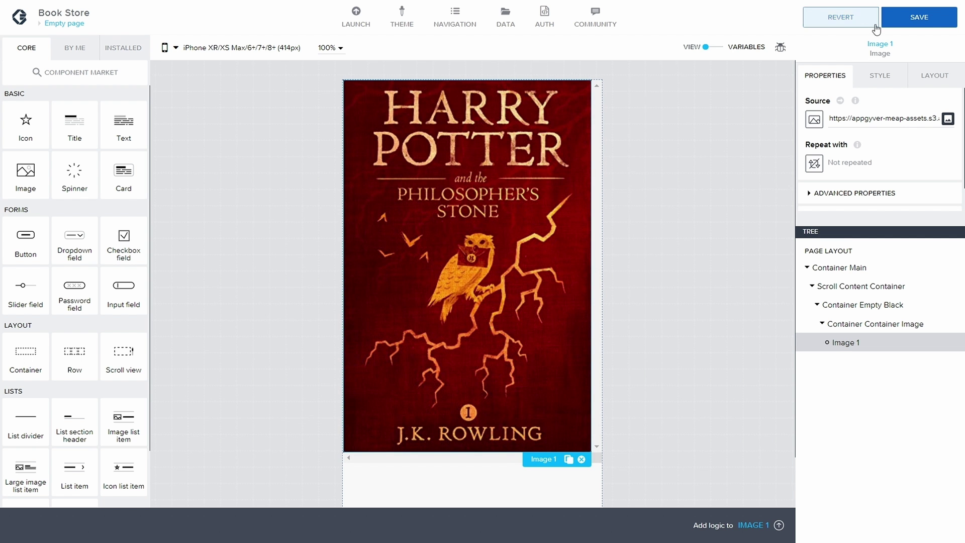
left_click(920, 17)
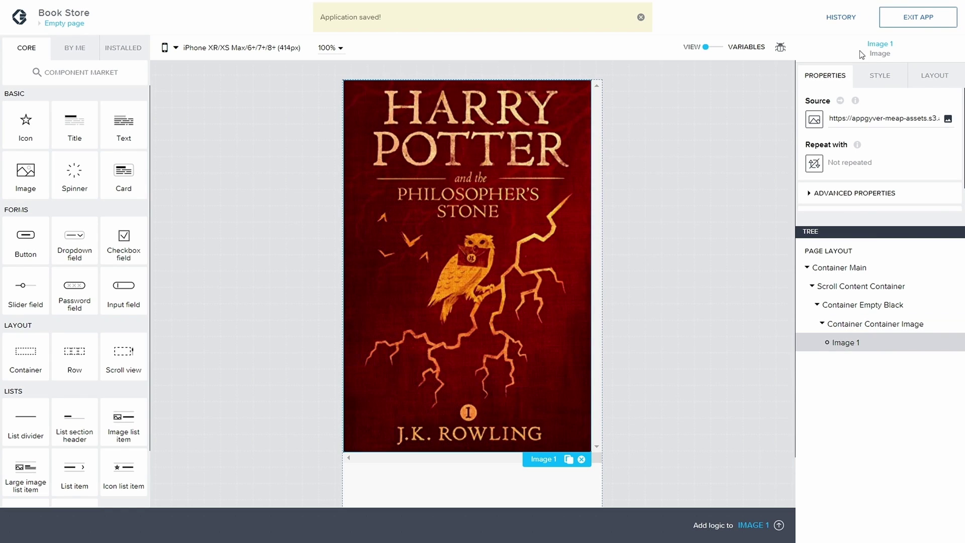
Give the book cover image an exact size of 180px width and 270px height, and save the project
left_click(934, 76)
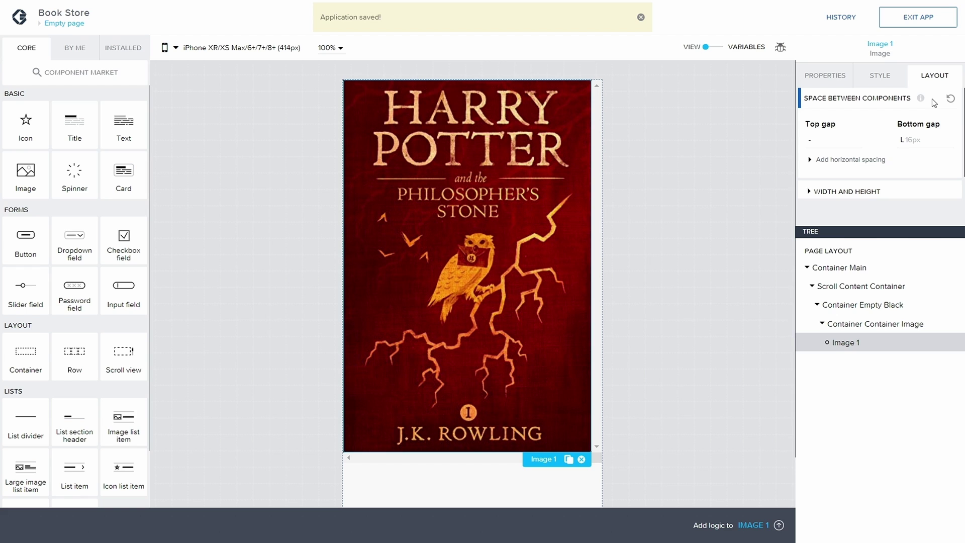
left_click(876, 77)
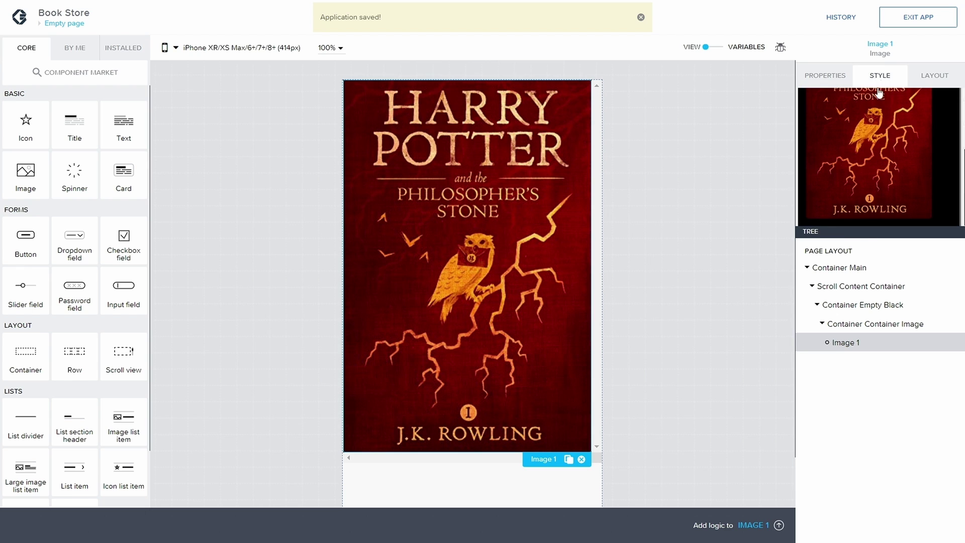
left_click(927, 80)
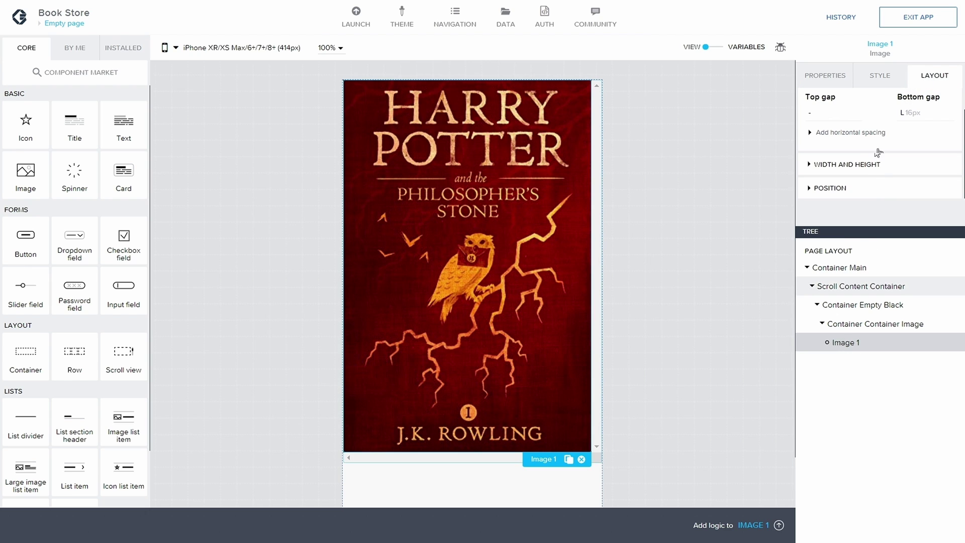
left_click(809, 166)
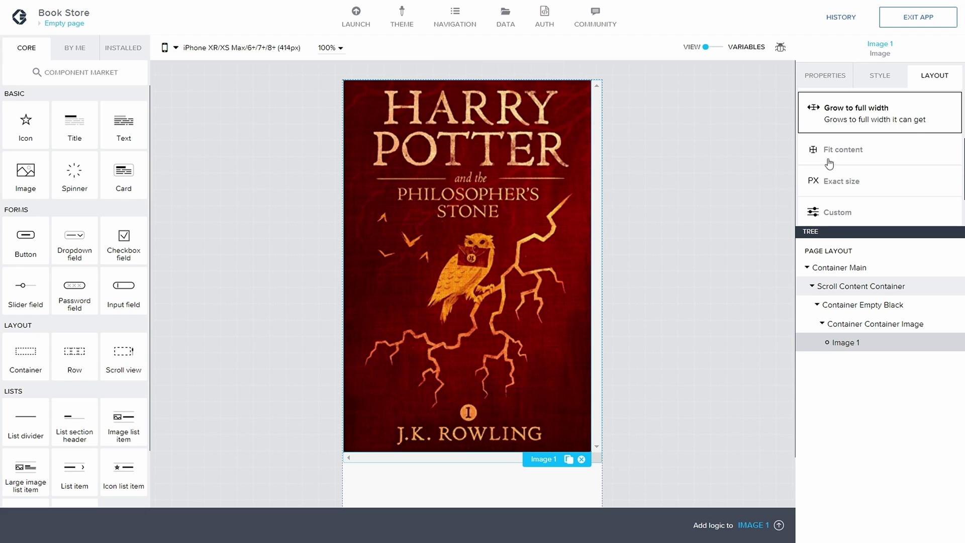
scroll(827, 163, "down", 1)
left_click(827, 160)
left_click(845, 180)
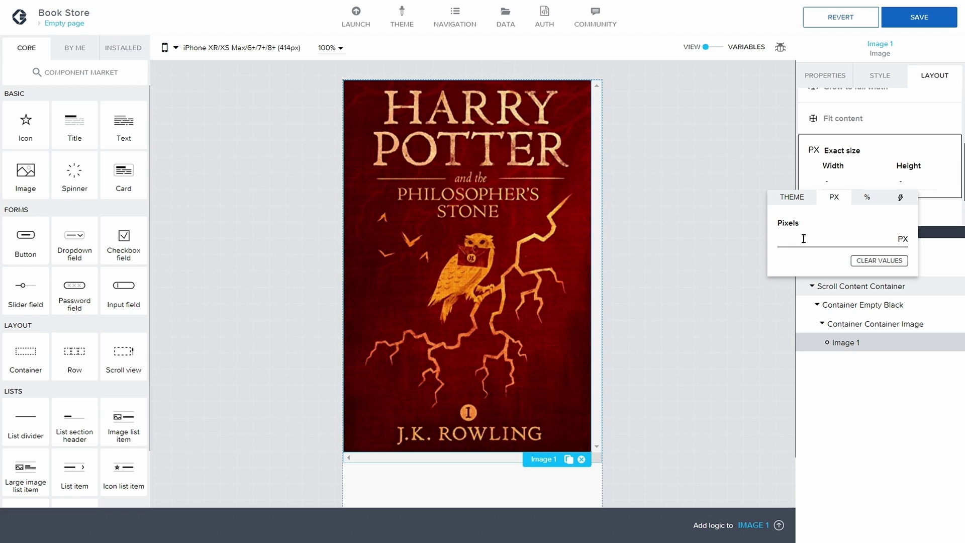
type("180")
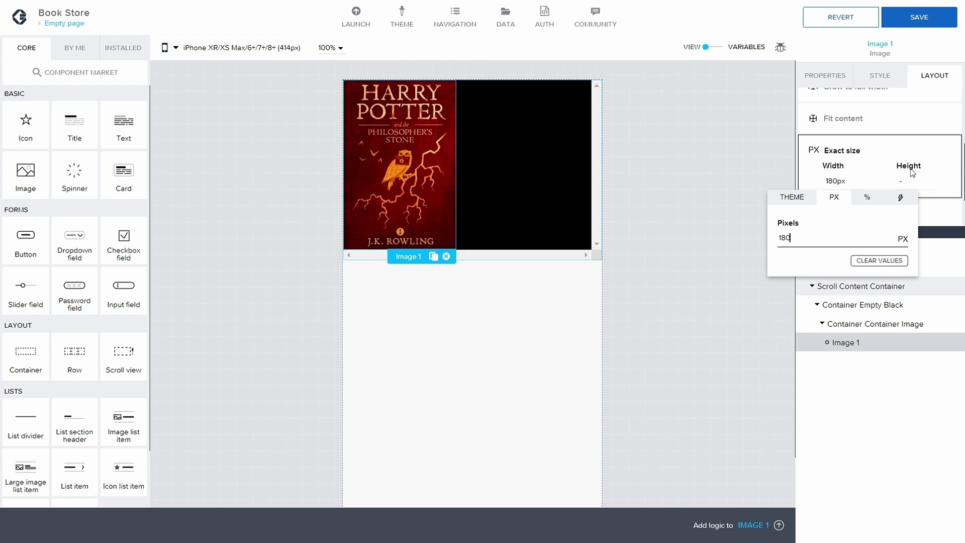
left_click(900, 181)
left_click(863, 241)
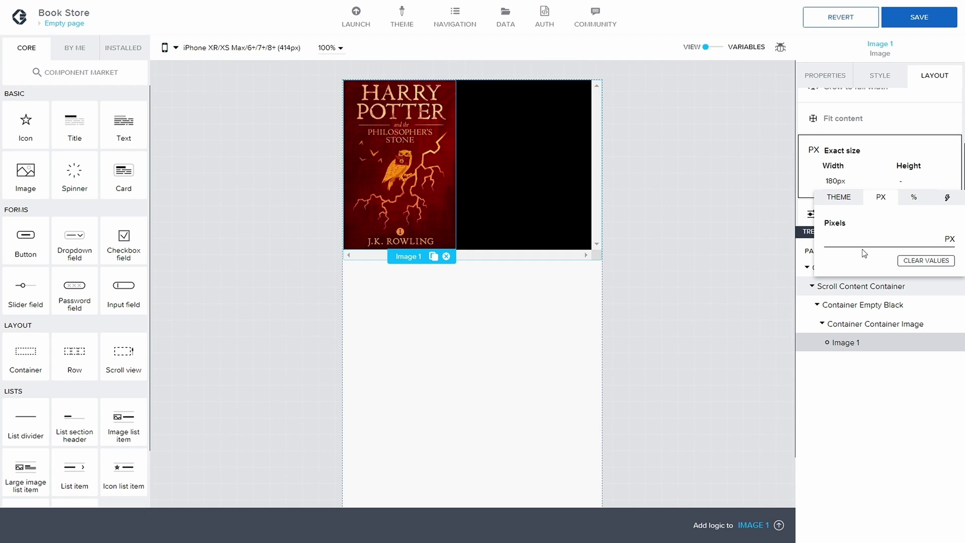
type("270")
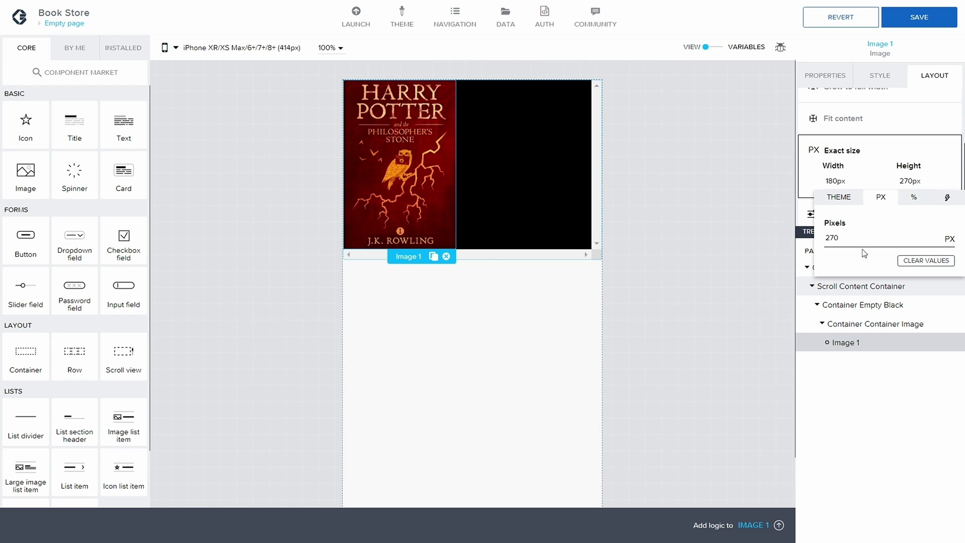
left_click(917, 22)
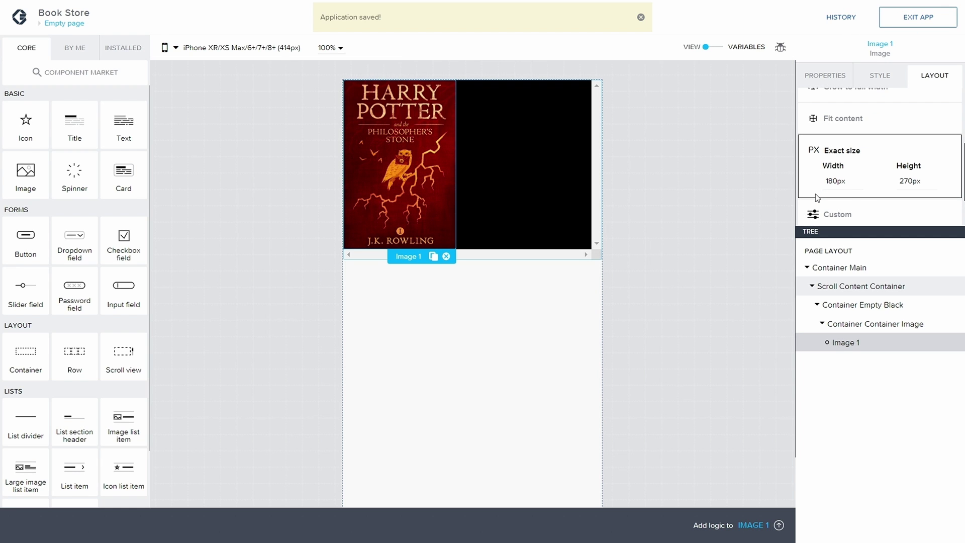
Set the height of Container Empty Black to 270px in its custom size settings
left_click(863, 305)
left_click(876, 176)
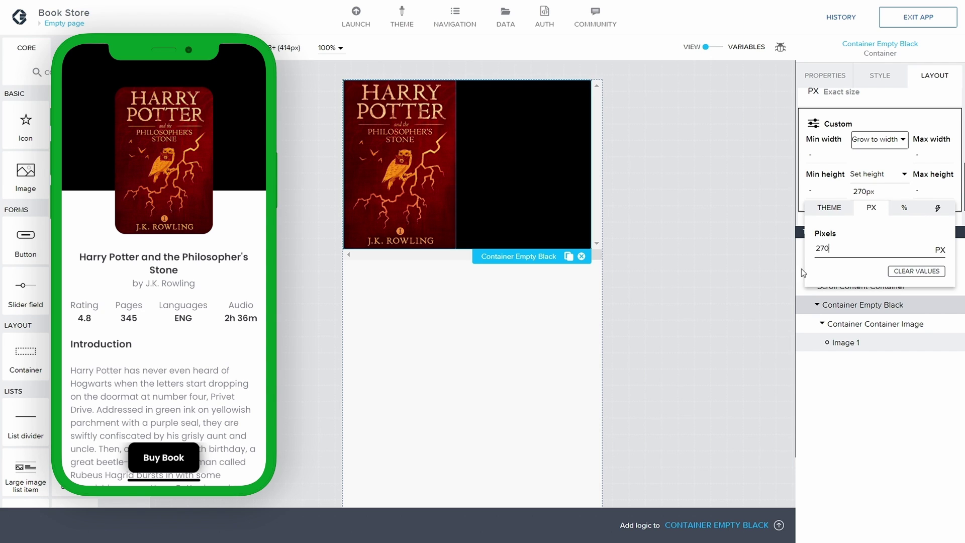
left_click(764, 251)
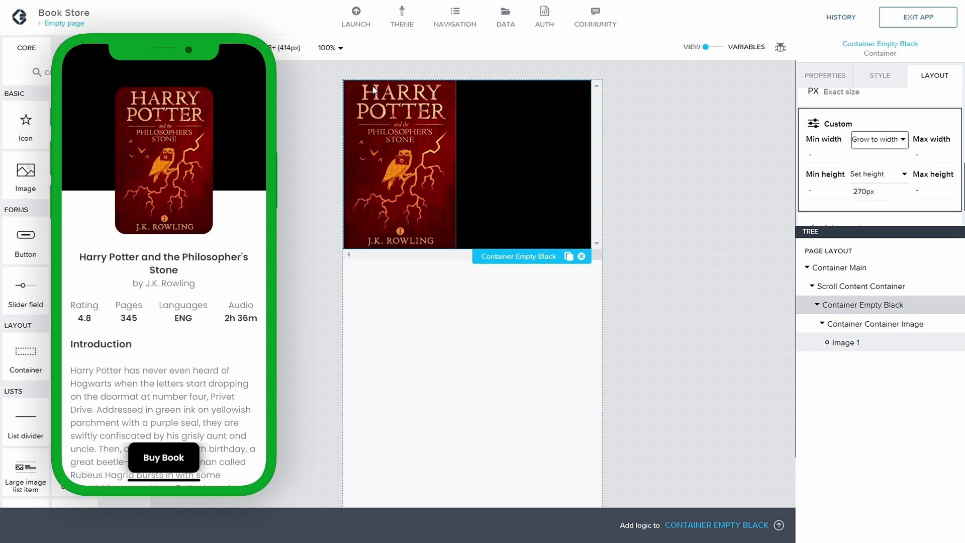
Duplicate the Layout Container style class for Container Container Image as a new class named Image Outside Container
left_click(884, 329)
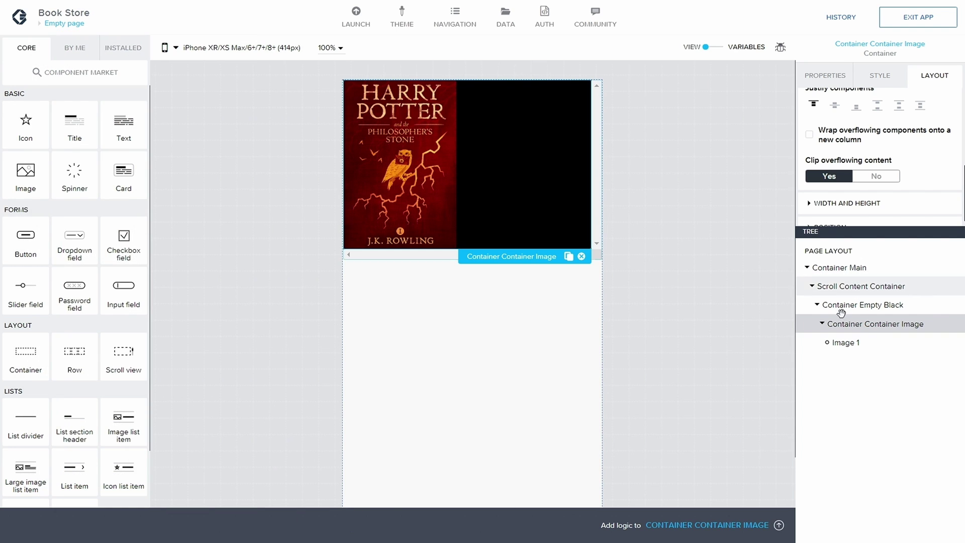
left_click(883, 82)
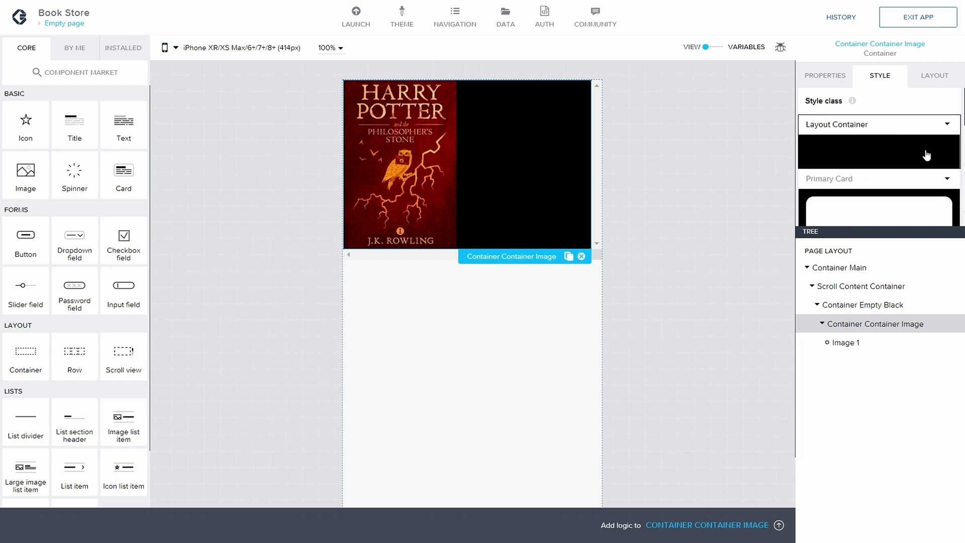
left_click(946, 126)
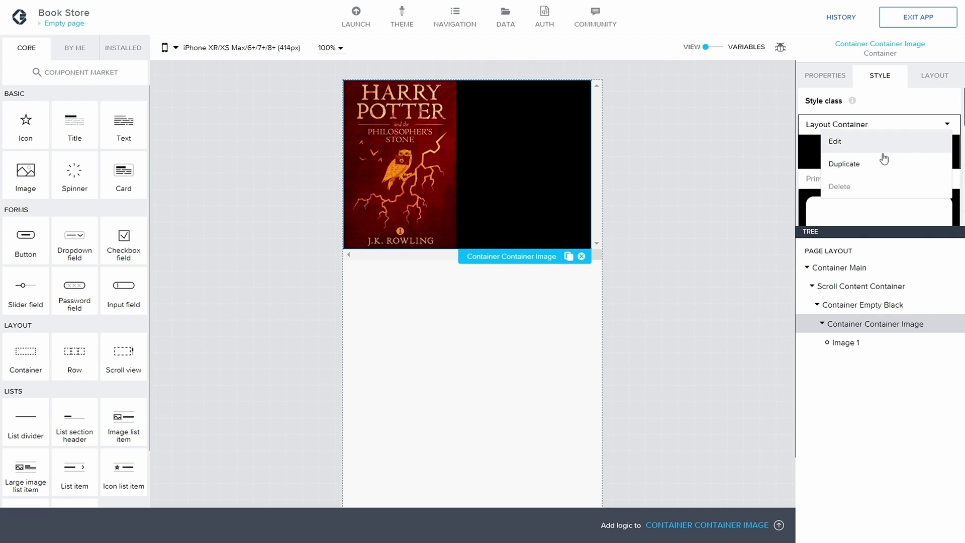
left_click(868, 164)
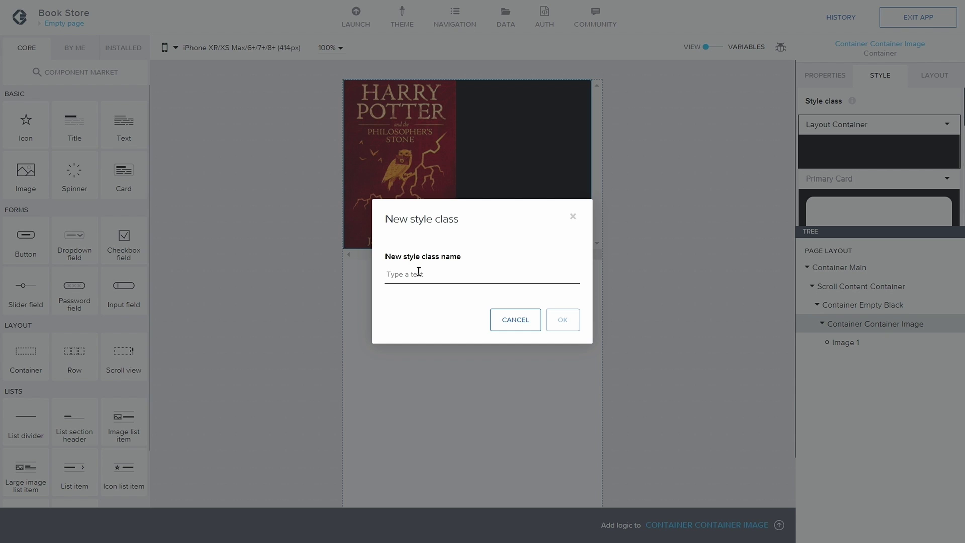
type("Image Outside Container")
left_click(563, 320)
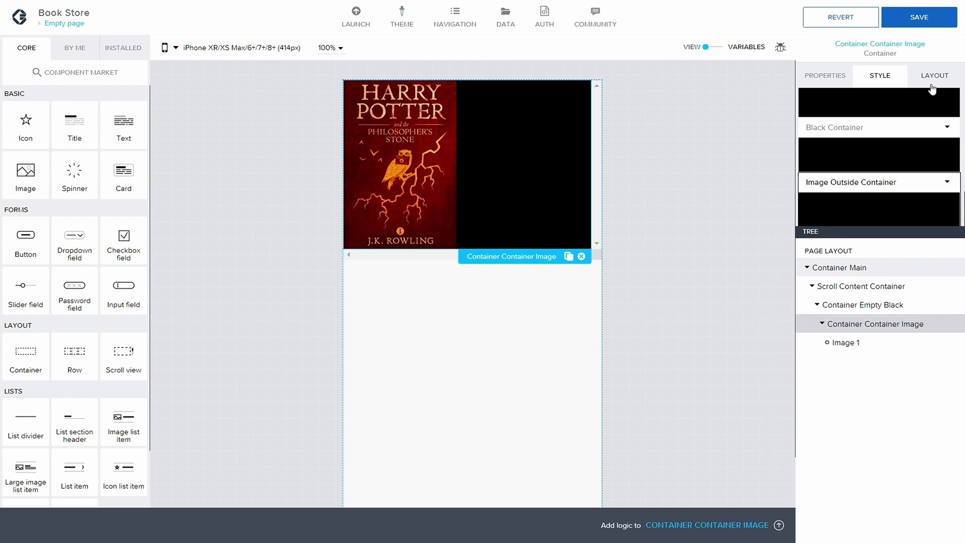
Edit the Image Outside Container style to give it a top padding of 80px, and save the project
right_click(908, 187)
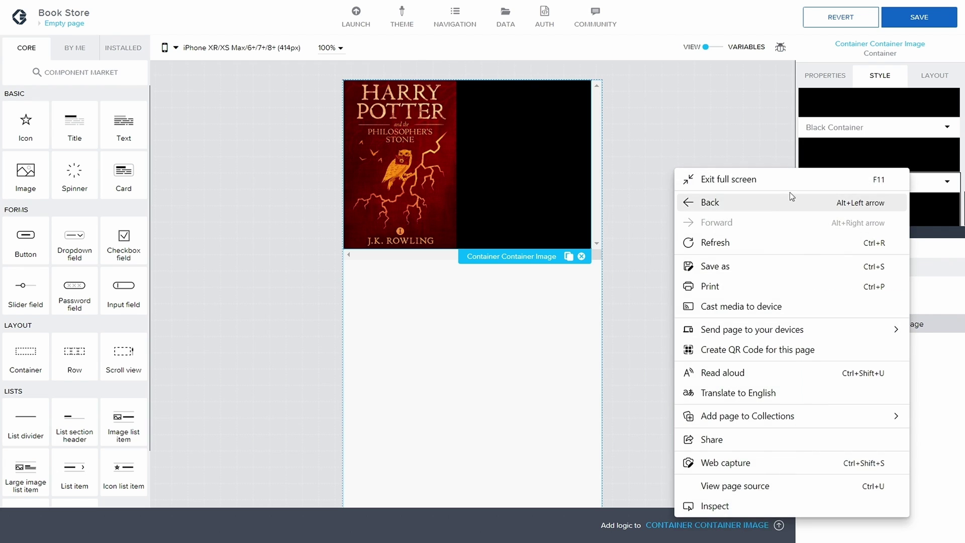
left_click(921, 176)
left_click(940, 185)
left_click(864, 201)
scroll(871, 160, "up", 5)
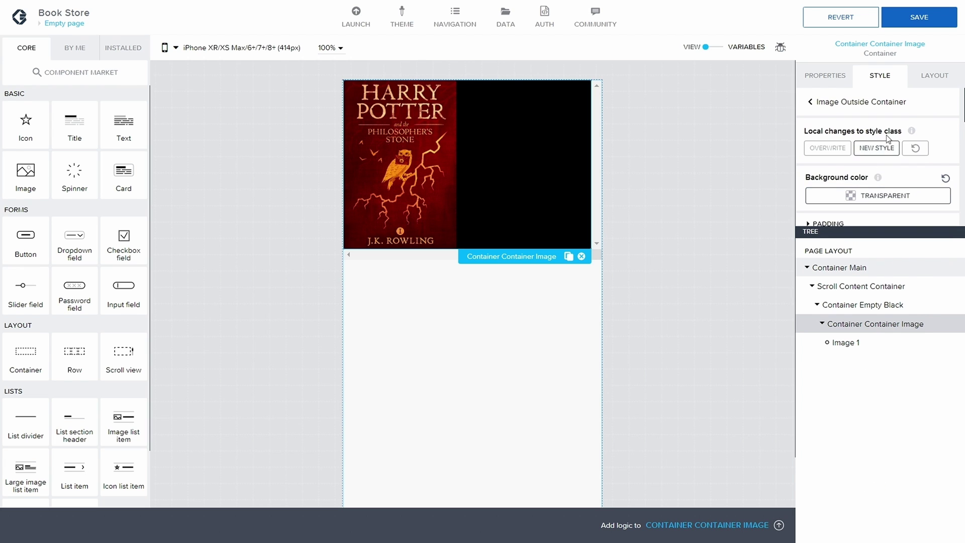
scroll(836, 176, "down", 1)
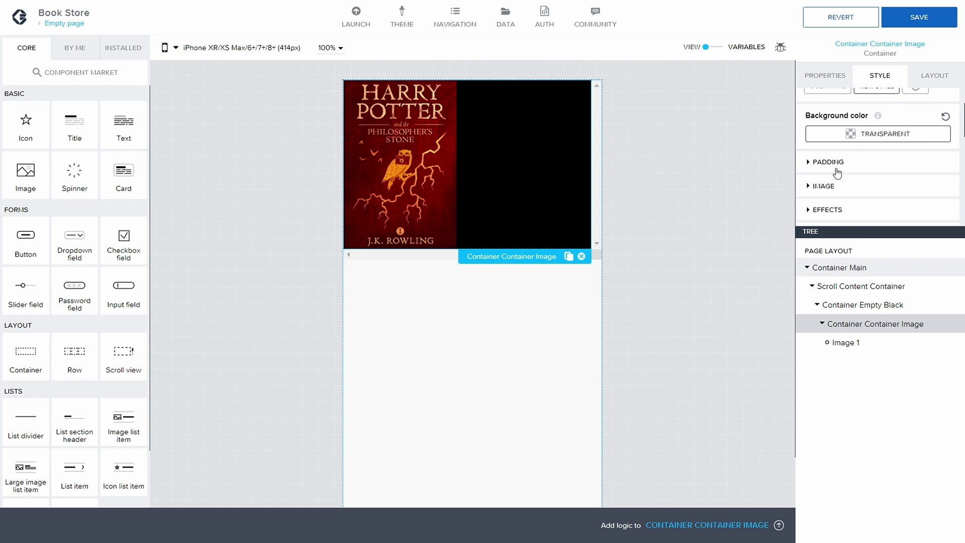
left_click(811, 157)
left_click(884, 171)
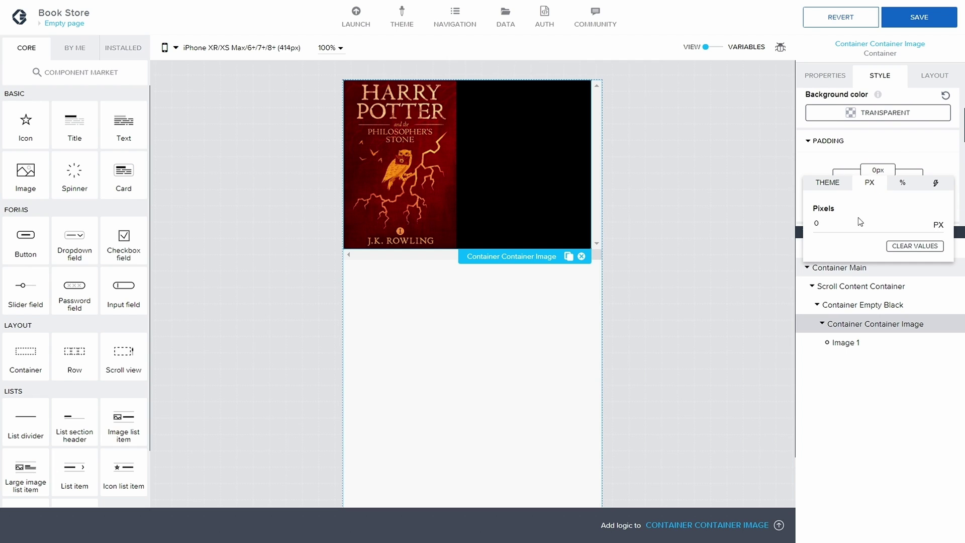
left_click(837, 222)
type("80")
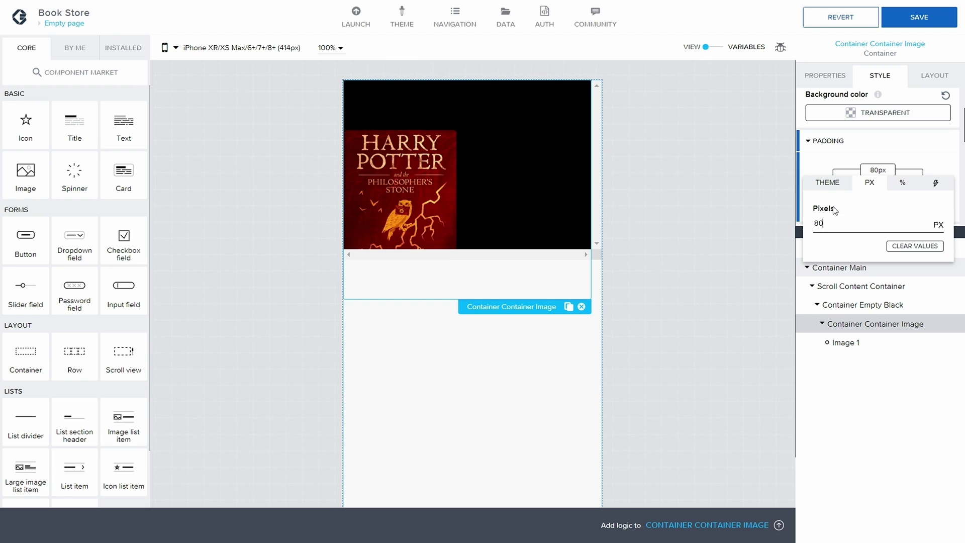
left_click(920, 24)
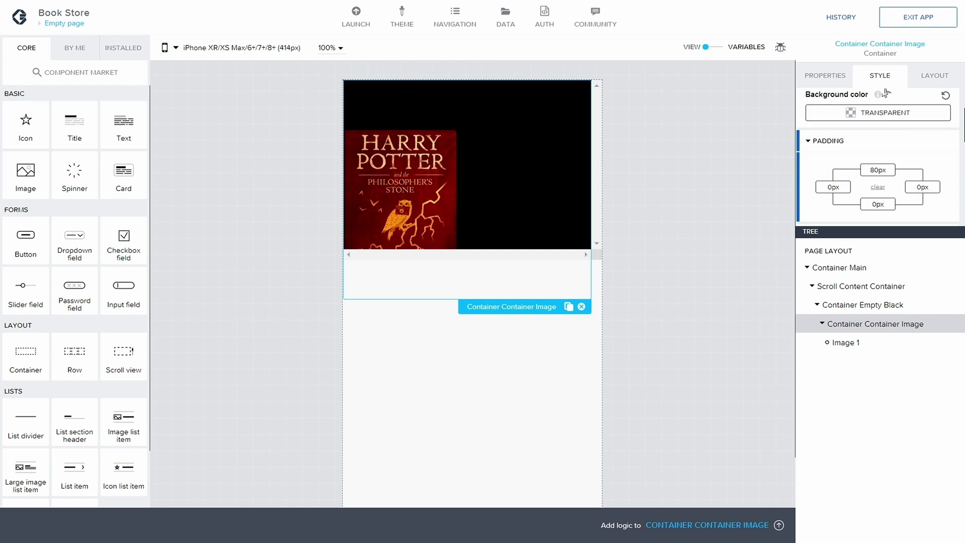
Align the components inside Container Container Image horizontally to the center, and save the project
scroll(899, 130, "up", 3)
left_click(829, 151)
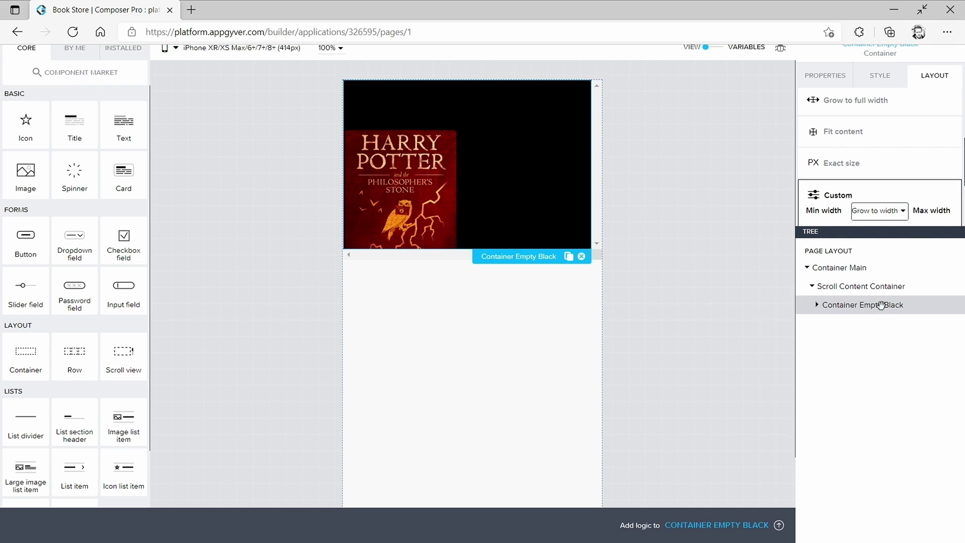
left_click(817, 305)
left_click(853, 326)
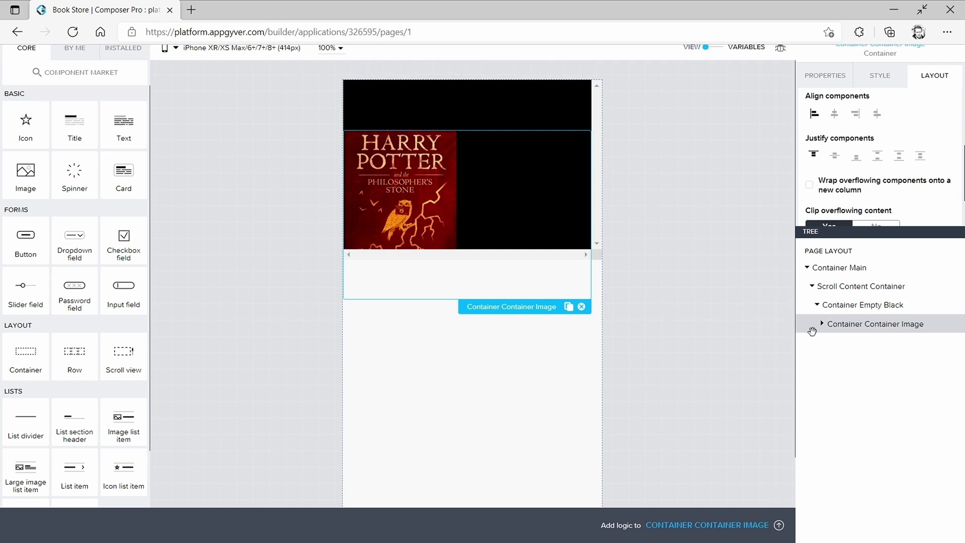
left_click(835, 116)
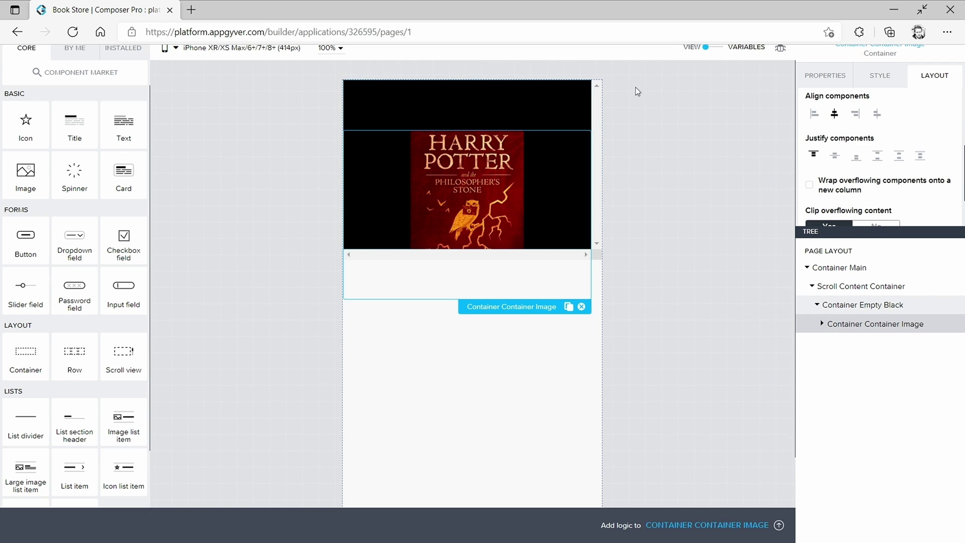
left_click(689, 159)
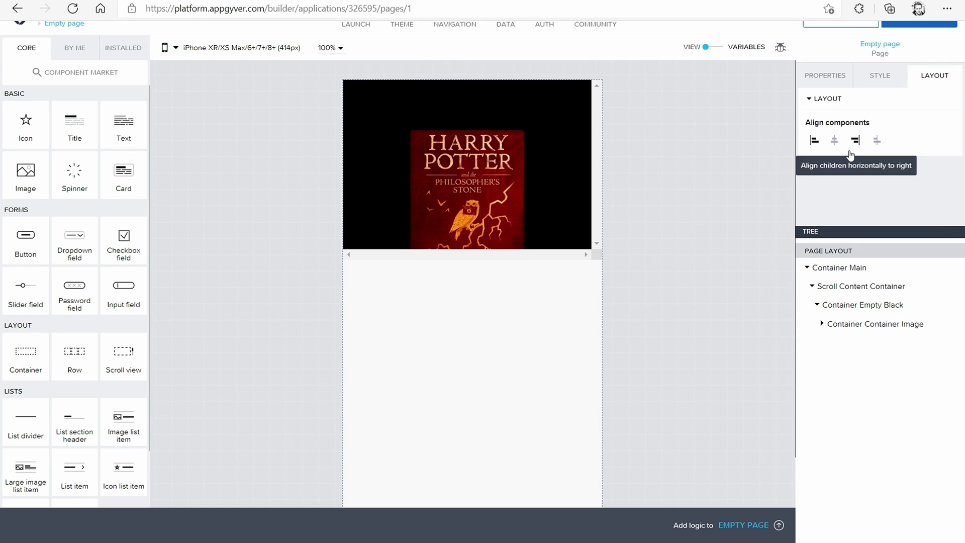
left_click(913, 22)
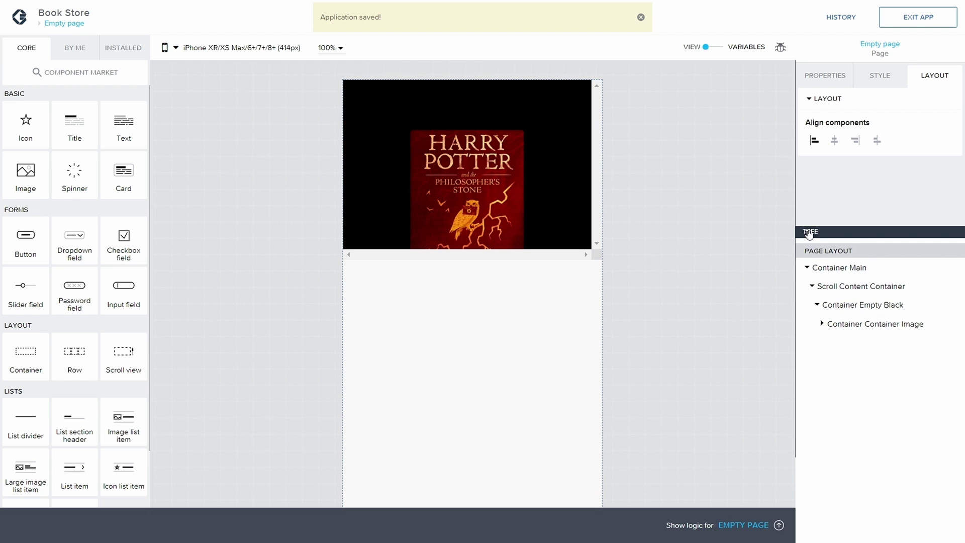
Add an empty container inside Scroll Content Container, placed directly after Container Empty Black in the component tree
left_click(817, 305)
left_click(812, 286)
left_click(812, 286)
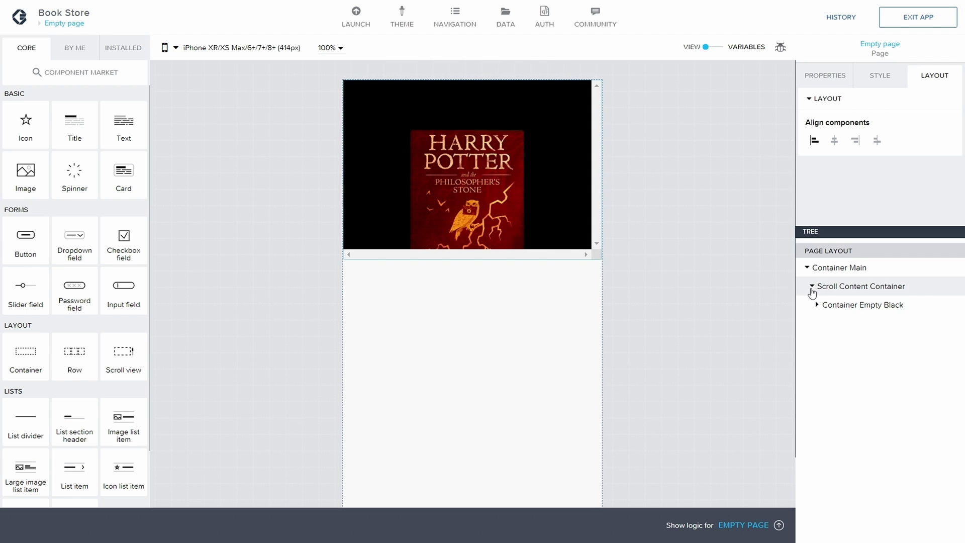
left_click(812, 286)
left_click(812, 286)
left_click_drag(26, 352, 821, 305)
left_click(857, 341)
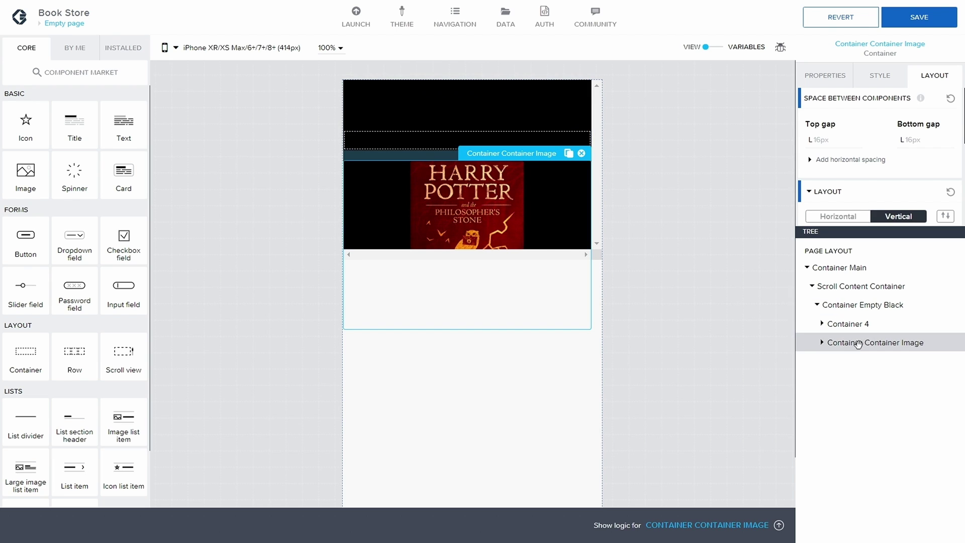
left_click_drag(858, 344, 838, 327)
left_click(816, 323)
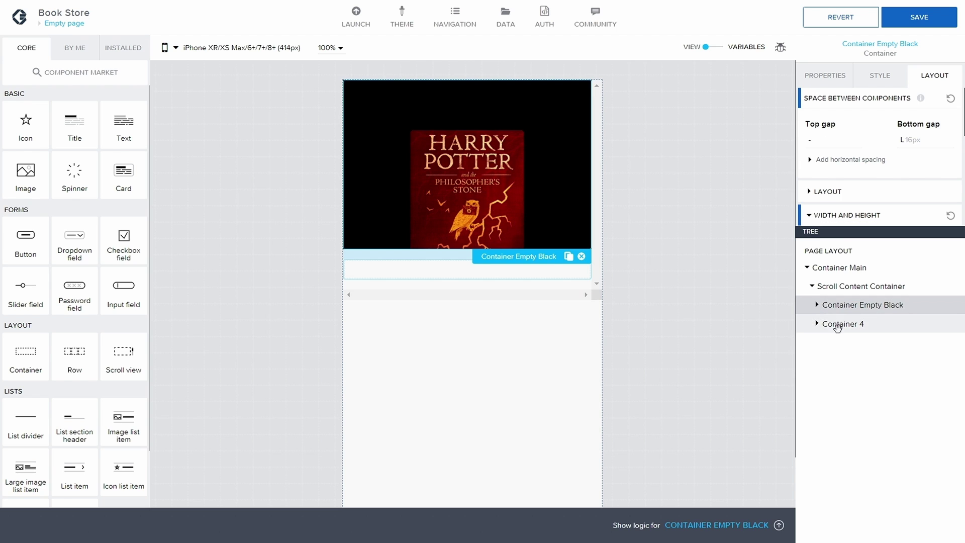
left_click(877, 326)
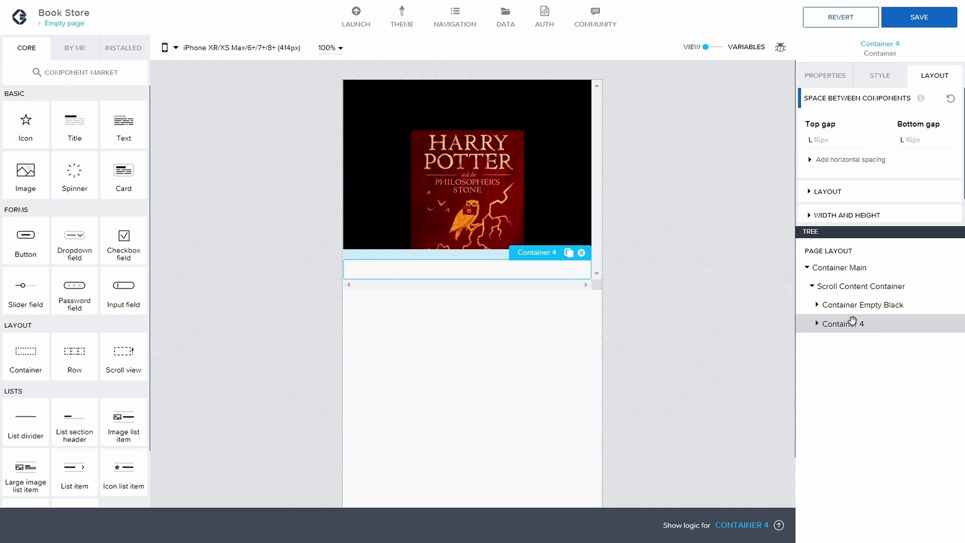
Add a second empty container inside Scroll Content Container, placed directly below Container 4 in the component tree
left_click_drag(28, 354, 828, 323)
left_click(838, 343)
left_click(852, 342)
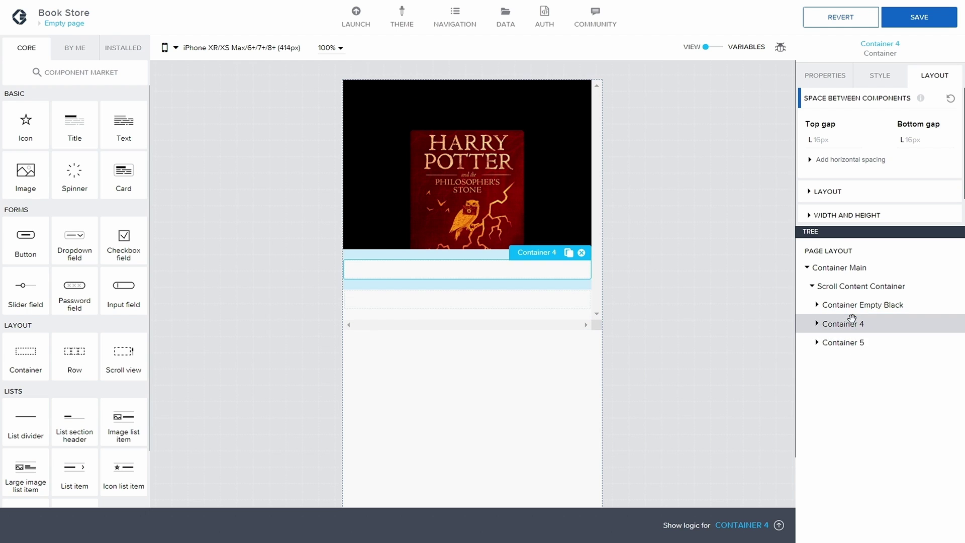
Add a title component inside Container 5 in the component tree
left_click(824, 343)
left_click(818, 343)
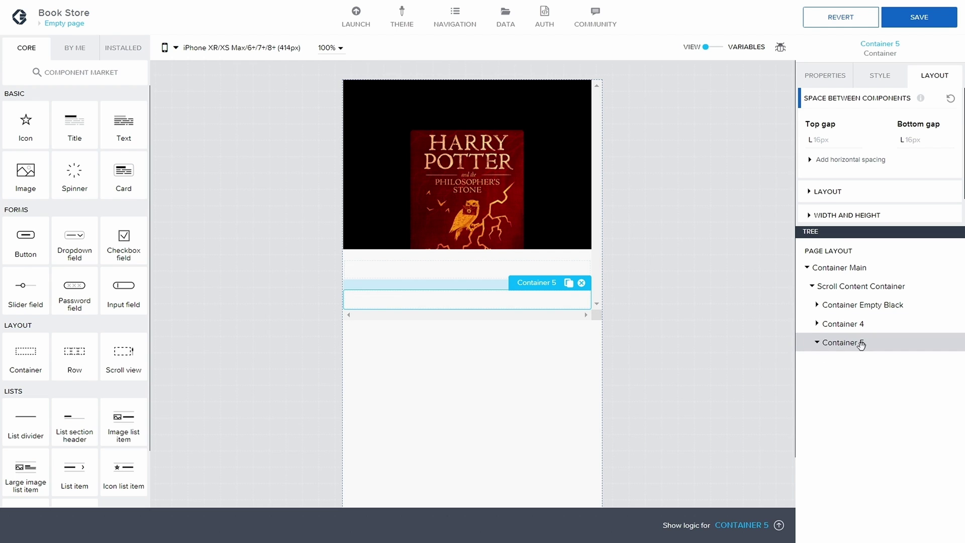
left_click_drag(75, 133, 853, 342)
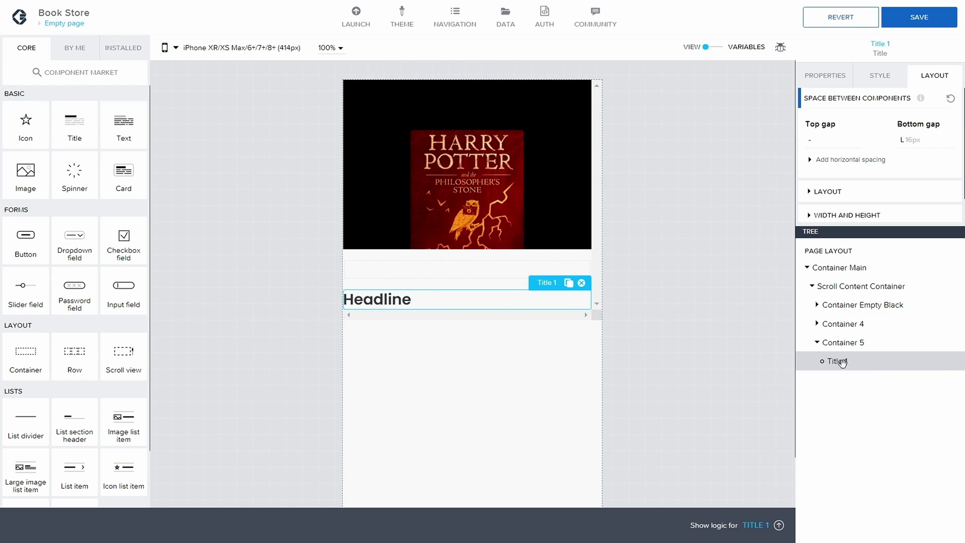
Change the title component's display name to Title Text in its advanced properties, and save the project
left_click(827, 76)
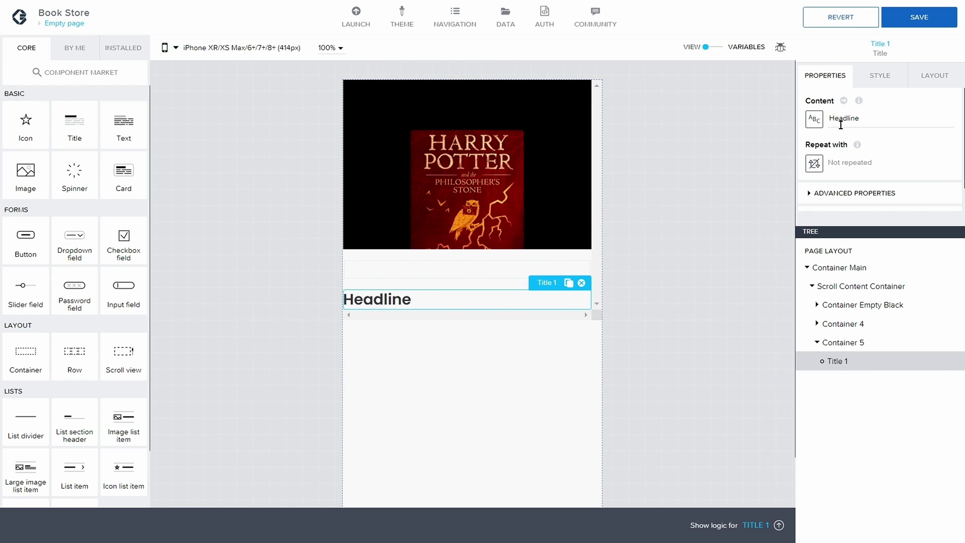
left_click(817, 194)
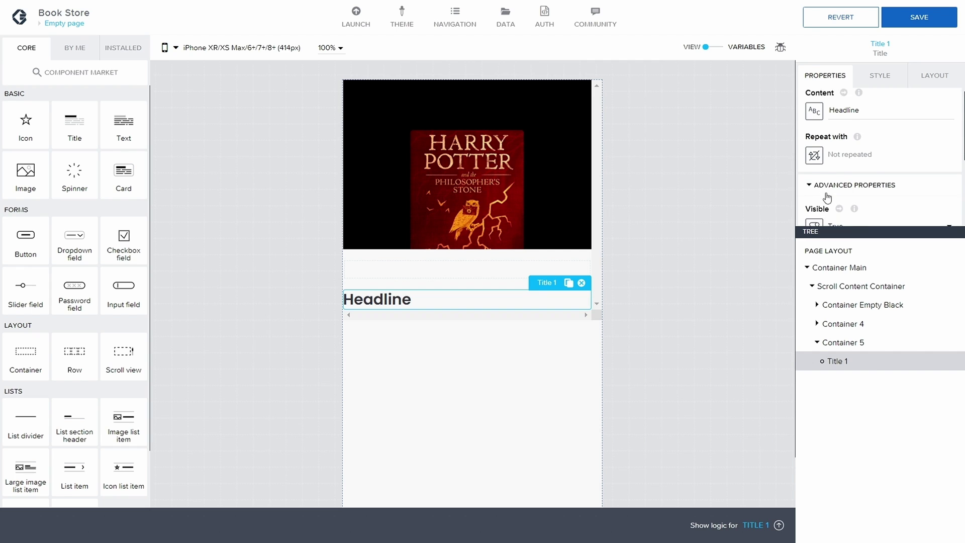
scroll(827, 198, "down", 1)
scroll(853, 203, "down", 1)
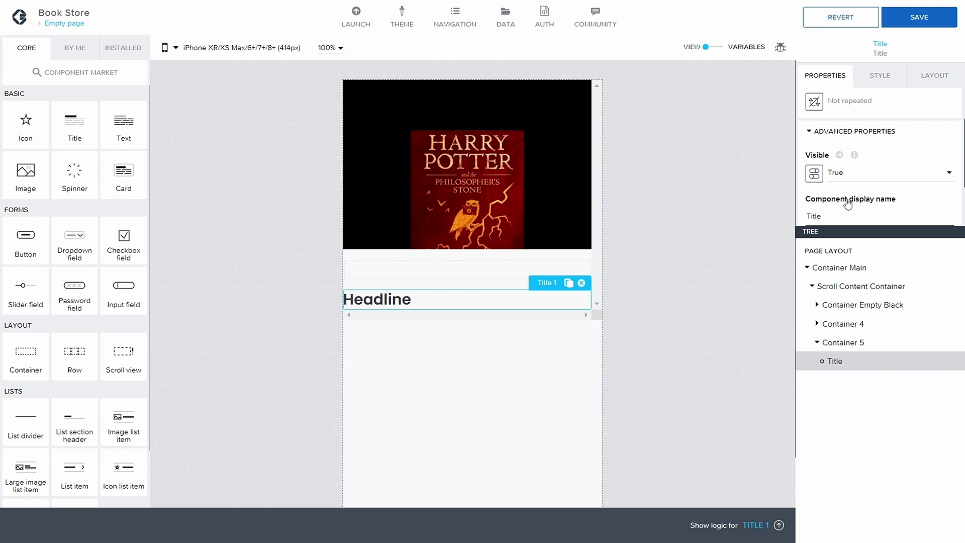
type("Text")
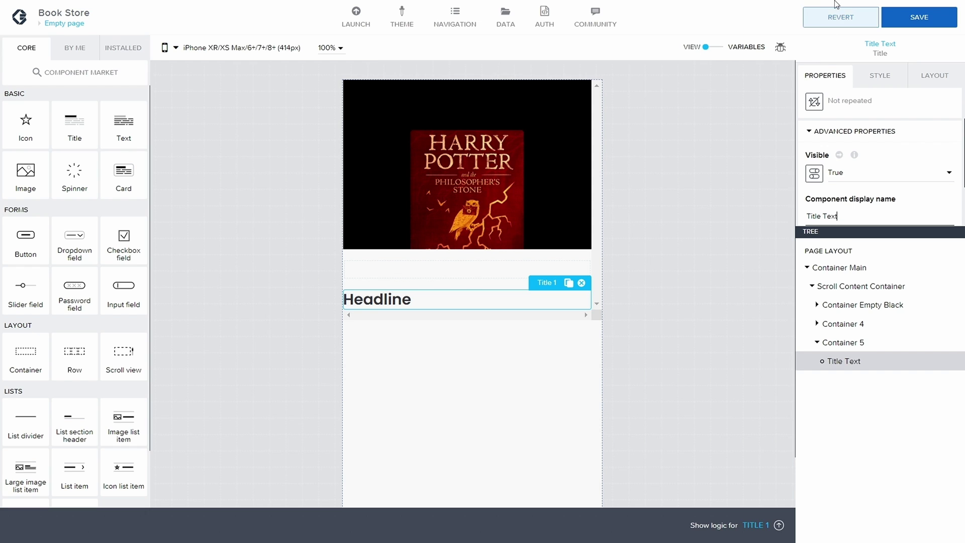
left_click(934, 20)
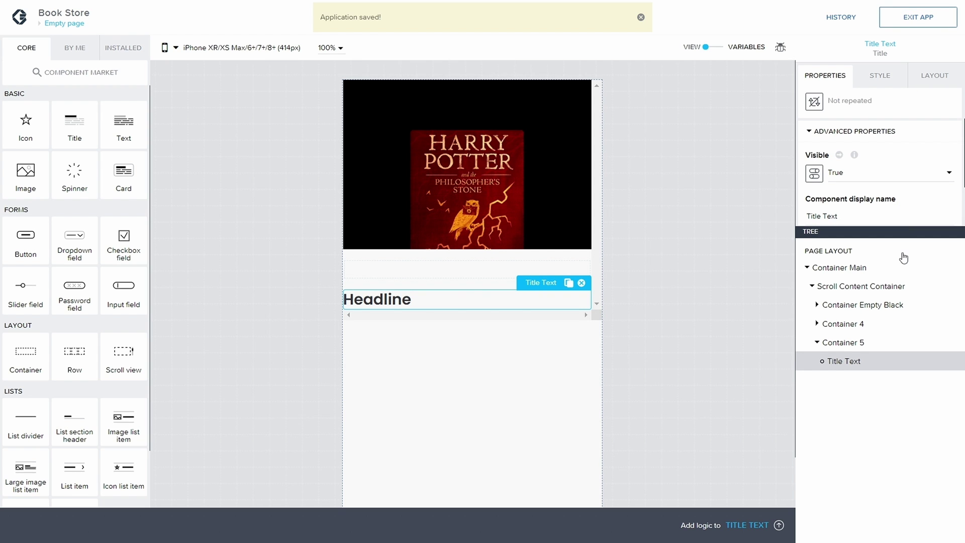
Set the bottom gap of Container 4 to 80px in its component spacing
left_click(817, 344)
left_click(816, 324)
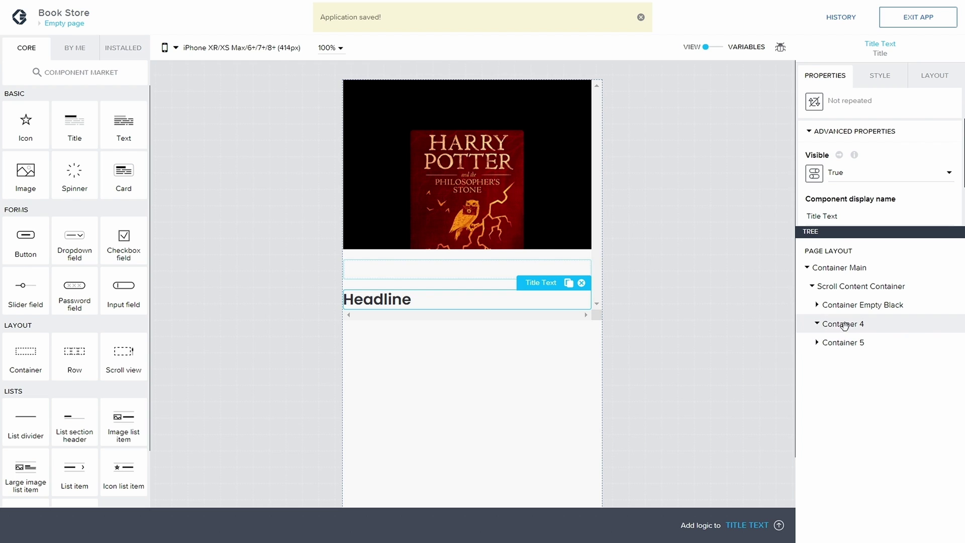
left_click(844, 325)
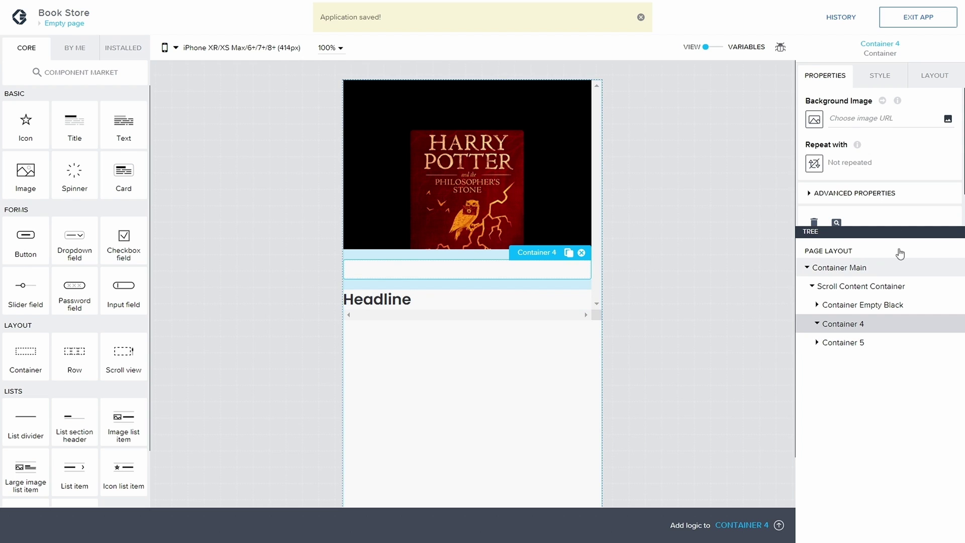
left_click(880, 75)
scroll(874, 151, "down", 2)
scroll(875, 153, "down", 5)
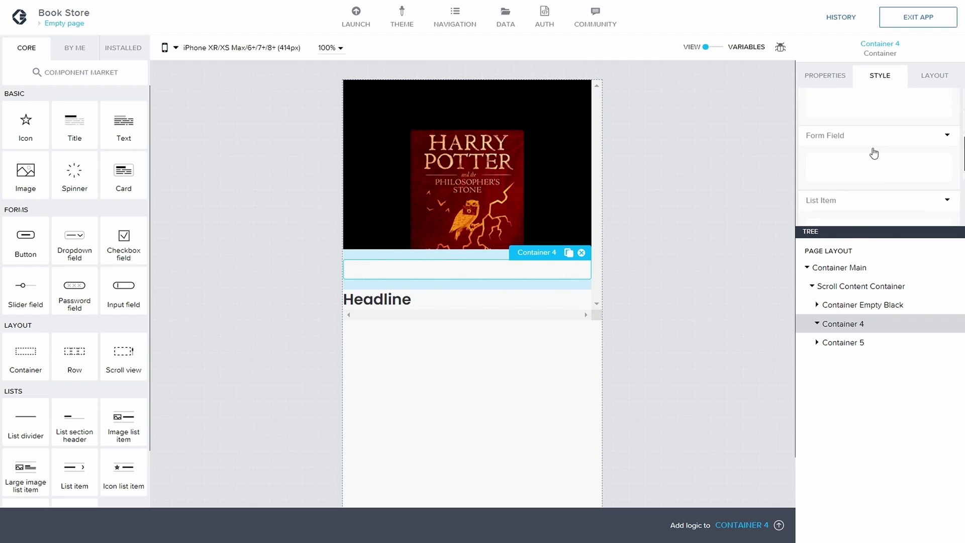
scroll(876, 157, "up", 7)
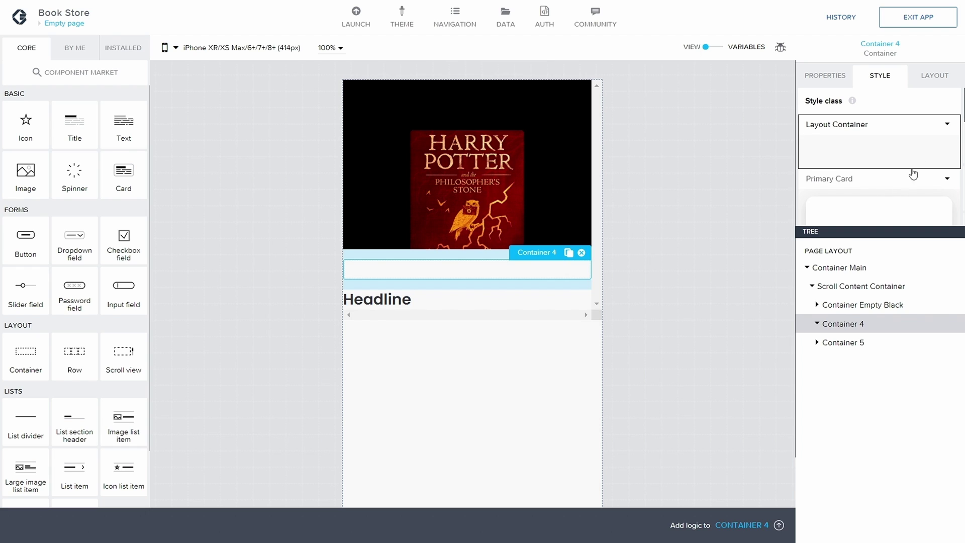
left_click(933, 76)
left_click(913, 142)
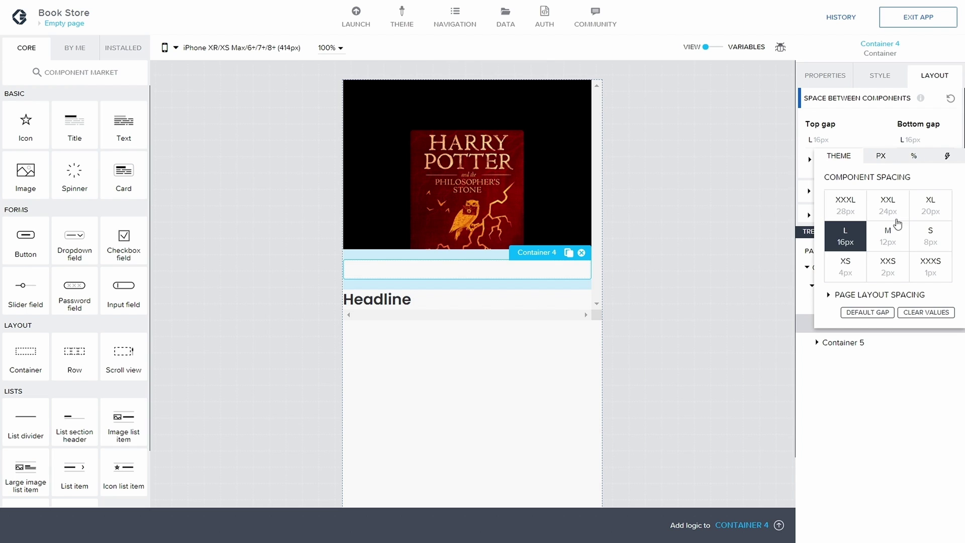
left_click(881, 158)
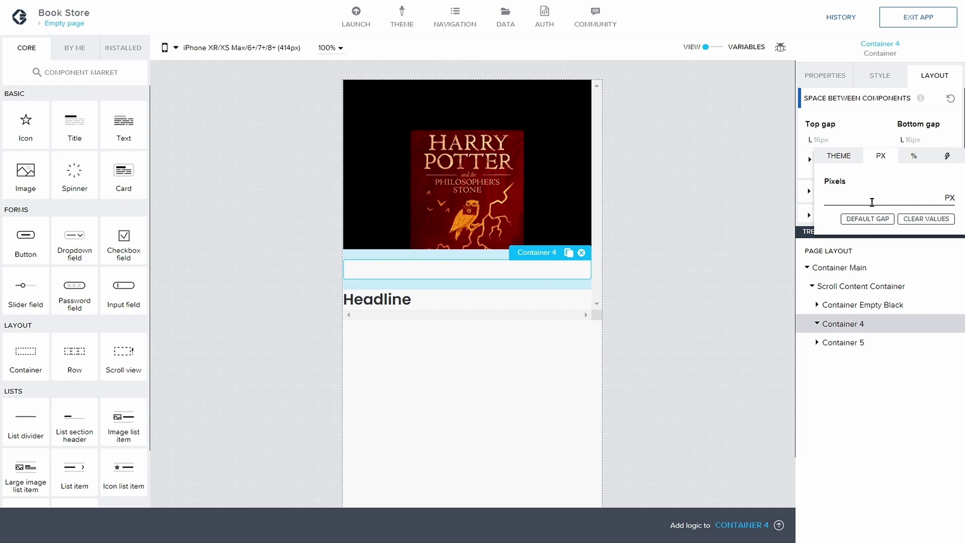
type("80")
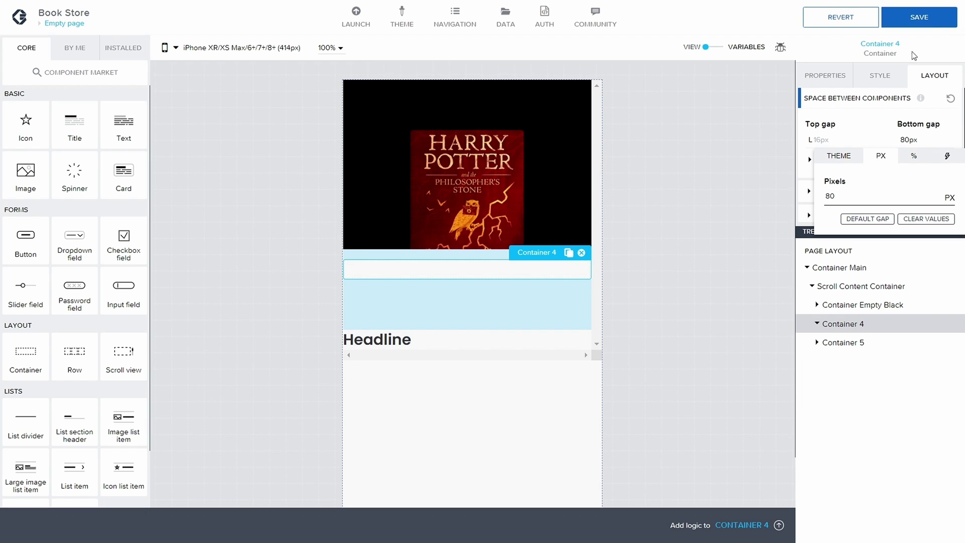
Save the project, and set Clip overflowing content to No for Container Empty Black in its layout settings
mouse_move(929, 4)
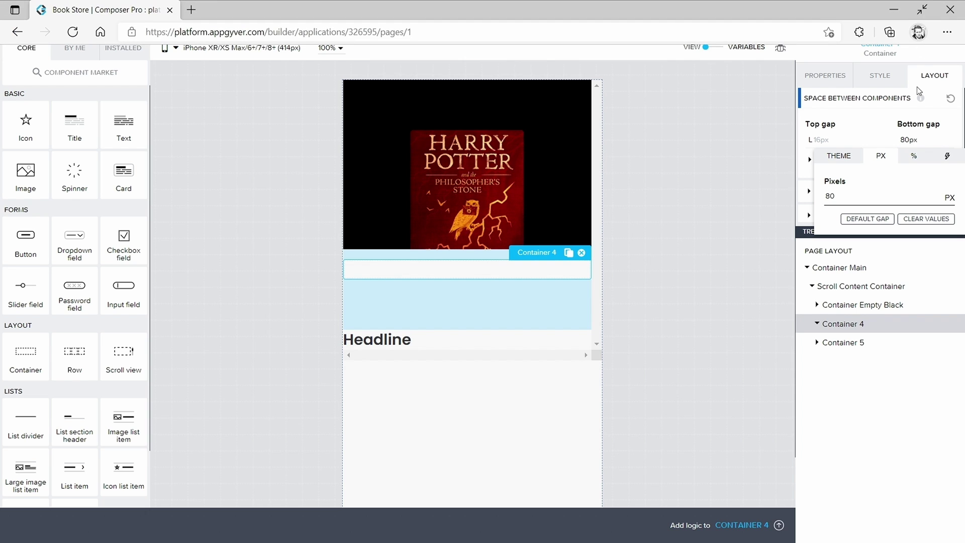
left_click(754, 133)
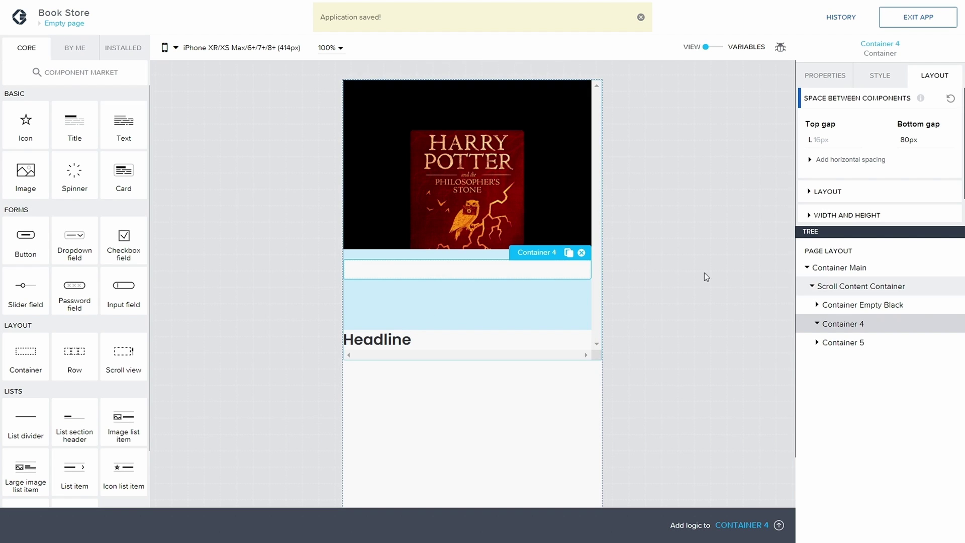
left_click(841, 306)
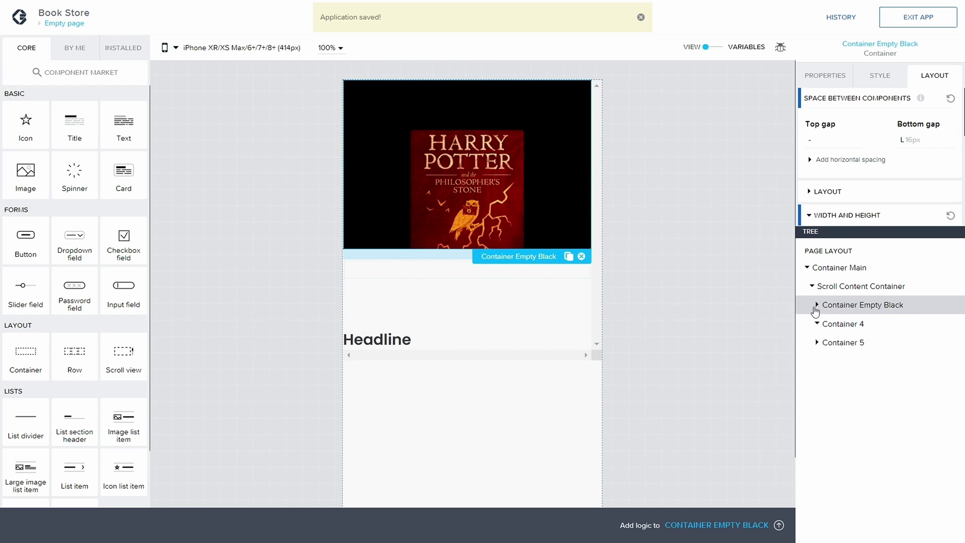
left_click(817, 305)
left_click(861, 318)
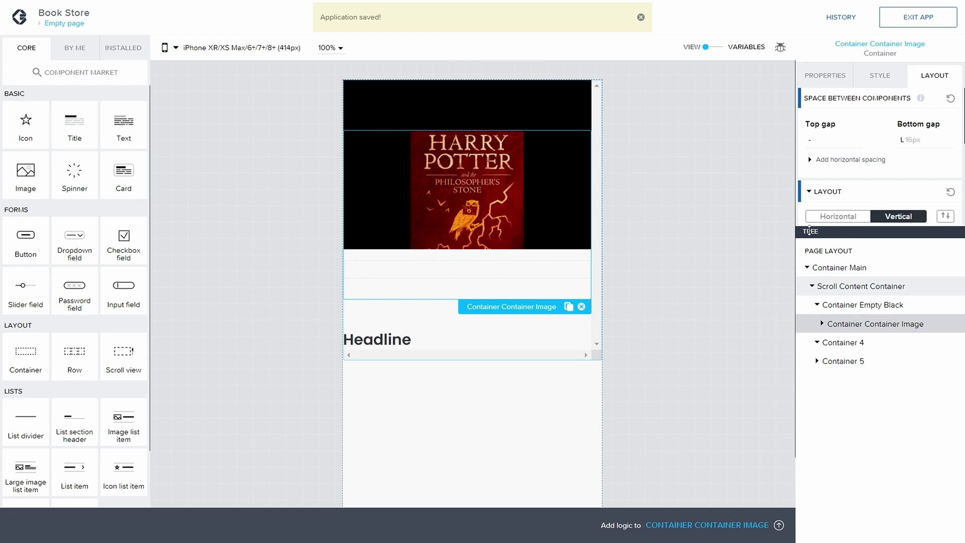
left_click(853, 306)
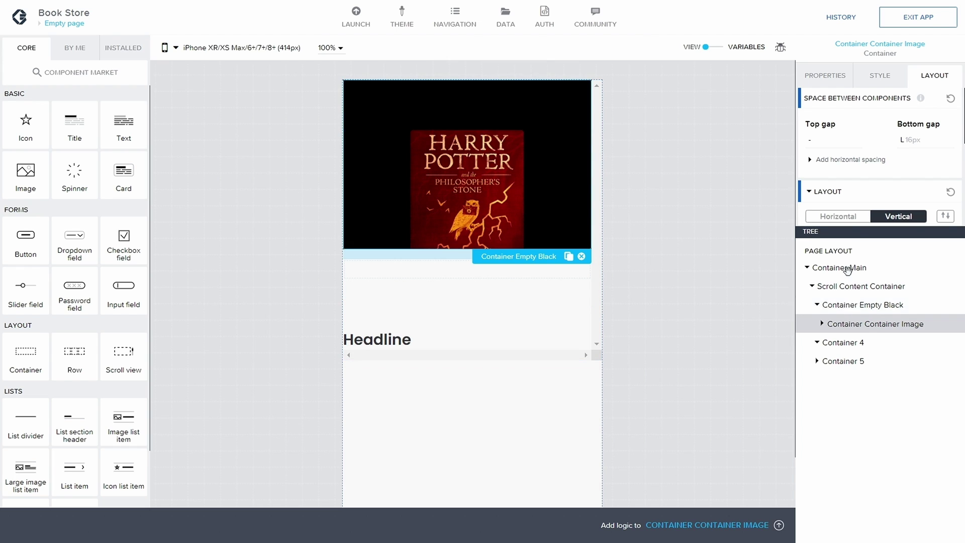
scroll(869, 177, "down", 1)
scroll(867, 173, "down", 5)
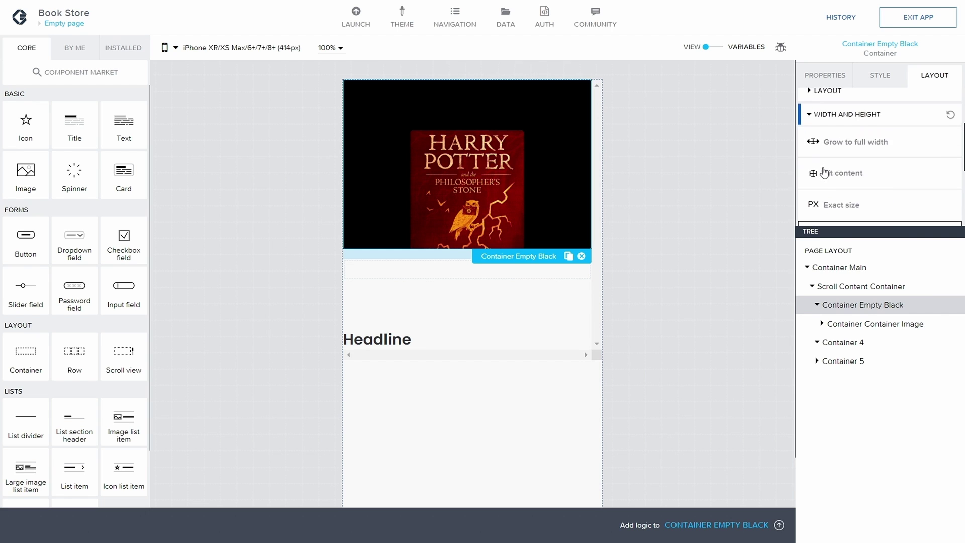
scroll(888, 185, "down", 6)
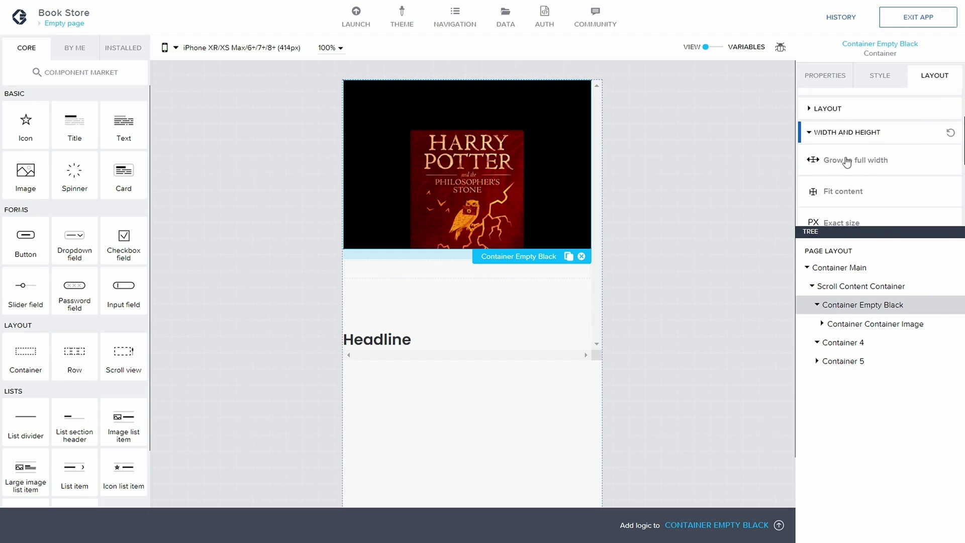
scroll(862, 171, "down", 5)
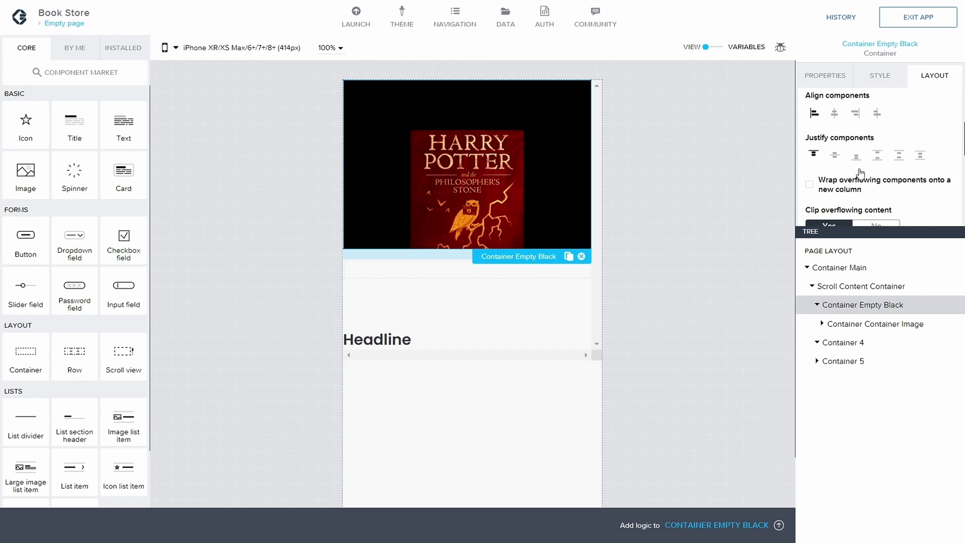
left_click(870, 166)
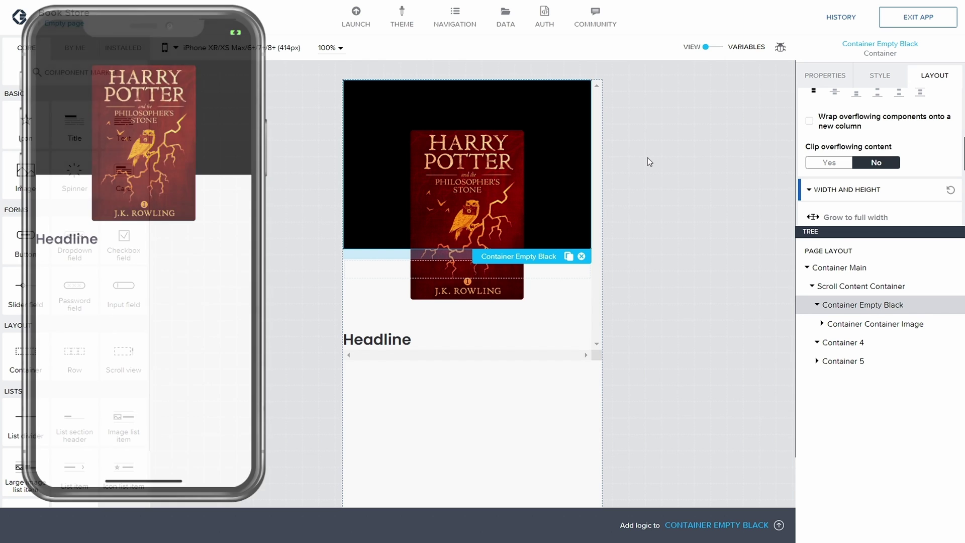
Set the text alignment of Title Text inside Container 5 to center, and save the project
left_click(817, 361)
left_click(833, 378)
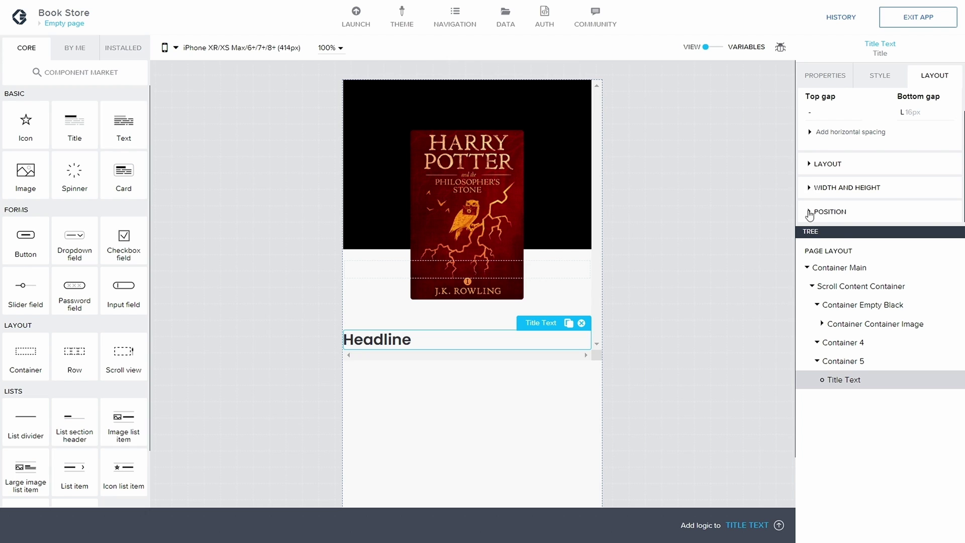
left_click(810, 164)
scroll(853, 169, "down", 1)
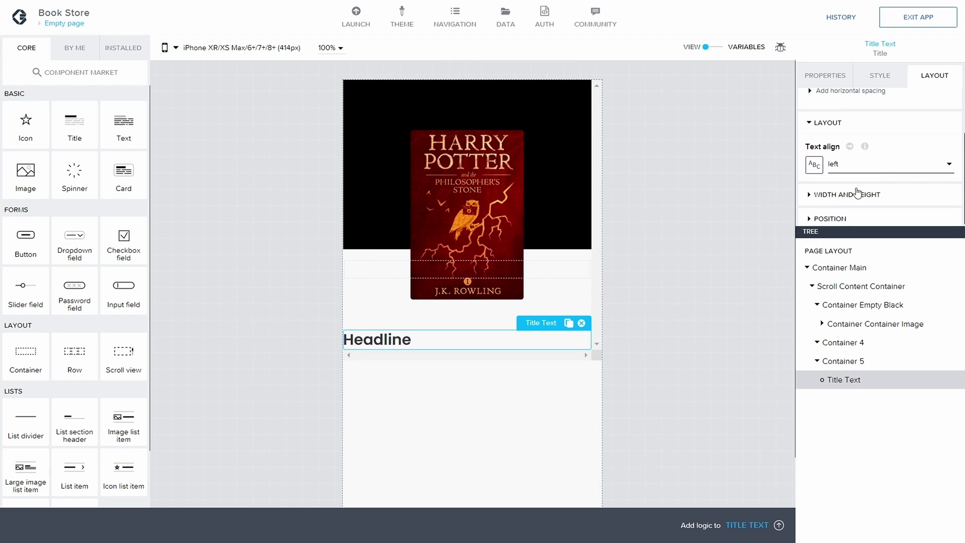
left_click(877, 165)
left_click(854, 229)
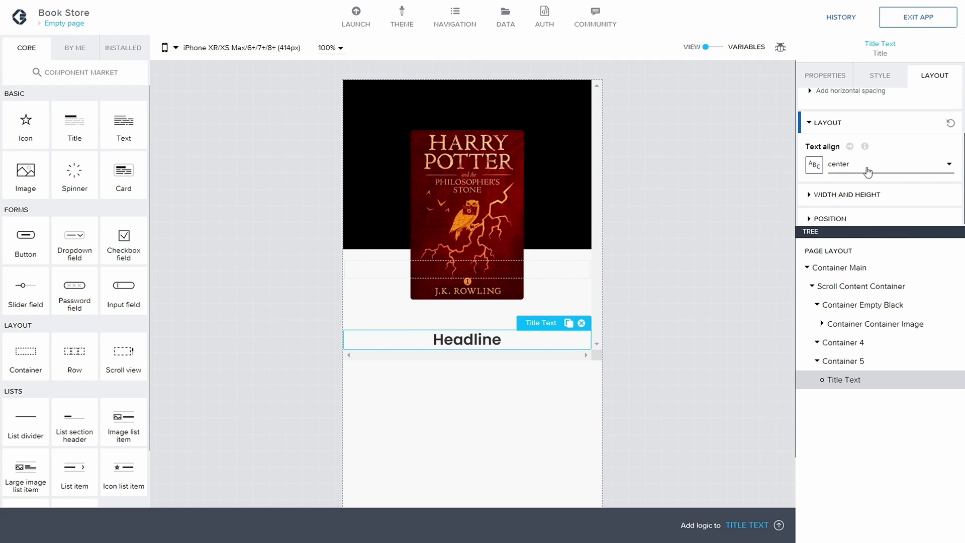
left_click(921, 19)
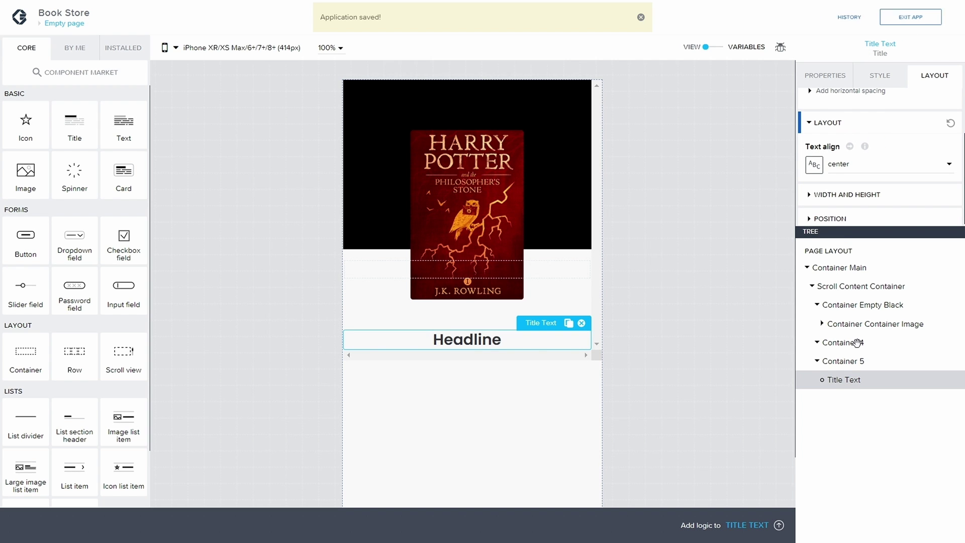
Switch to Text Page and copy the content of its first text, "Harry Potter and the Philosopher's Stone"
left_click(63, 23)
left_click(215, 116)
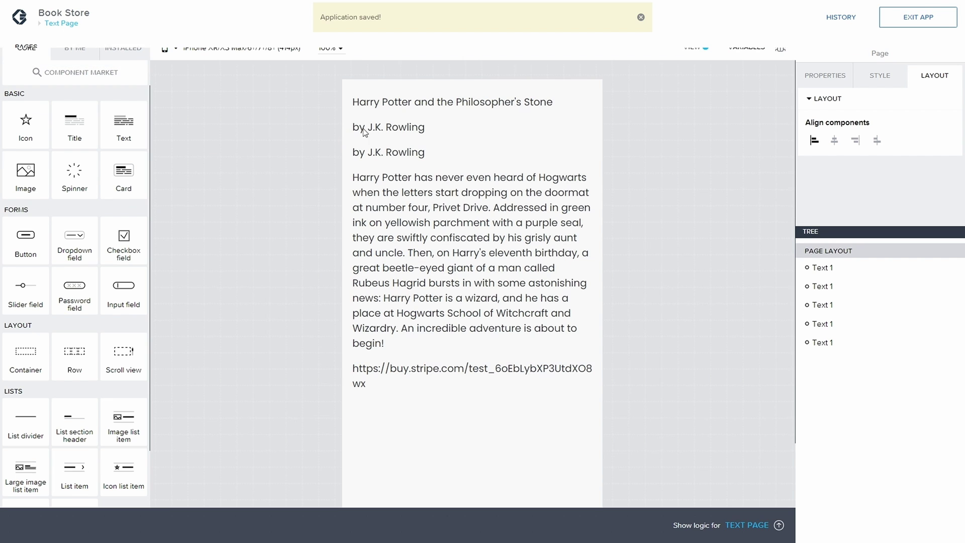
left_click(426, 103)
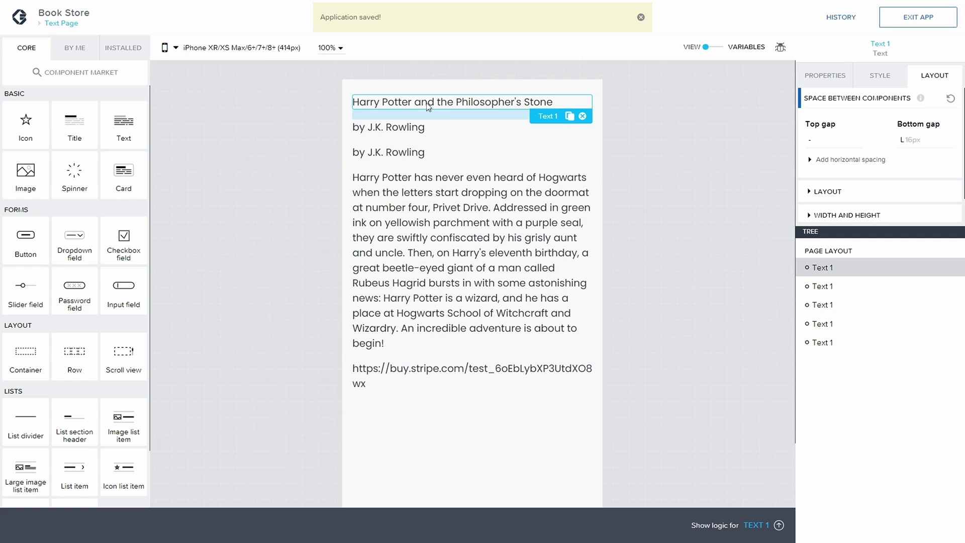
left_click(835, 76)
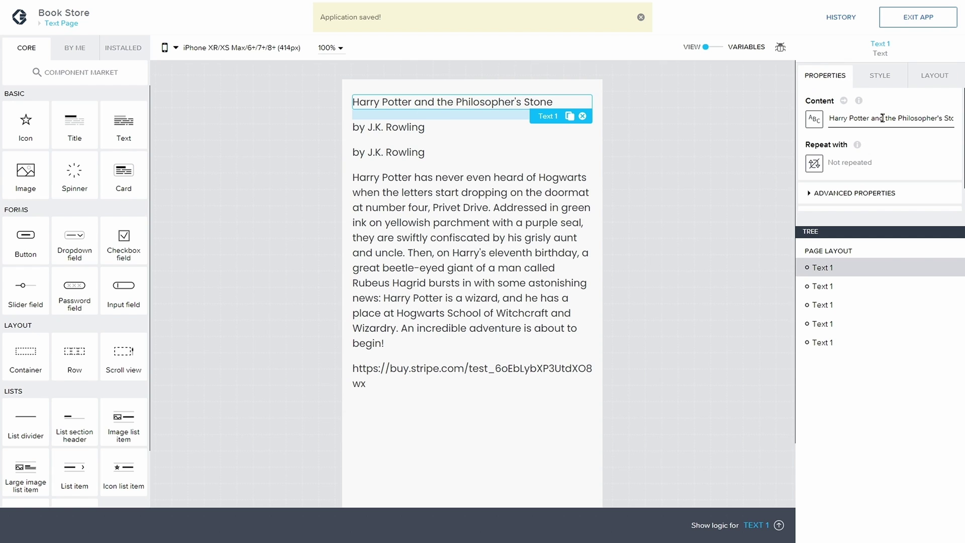
triple_click(882, 117)
key("ctrl+c")
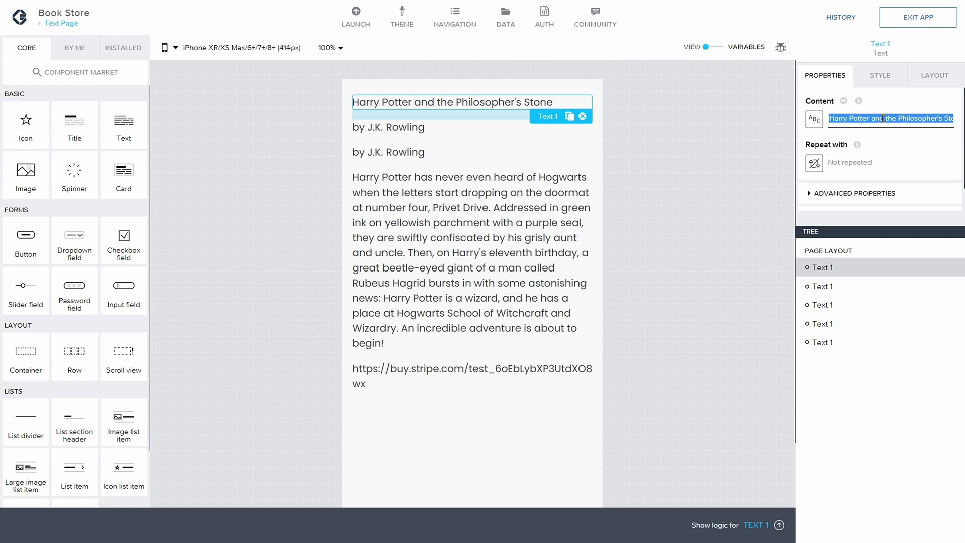
Return to Empty page, replace the Title Text content with the copied book title, and save the project
left_click(52, 26)
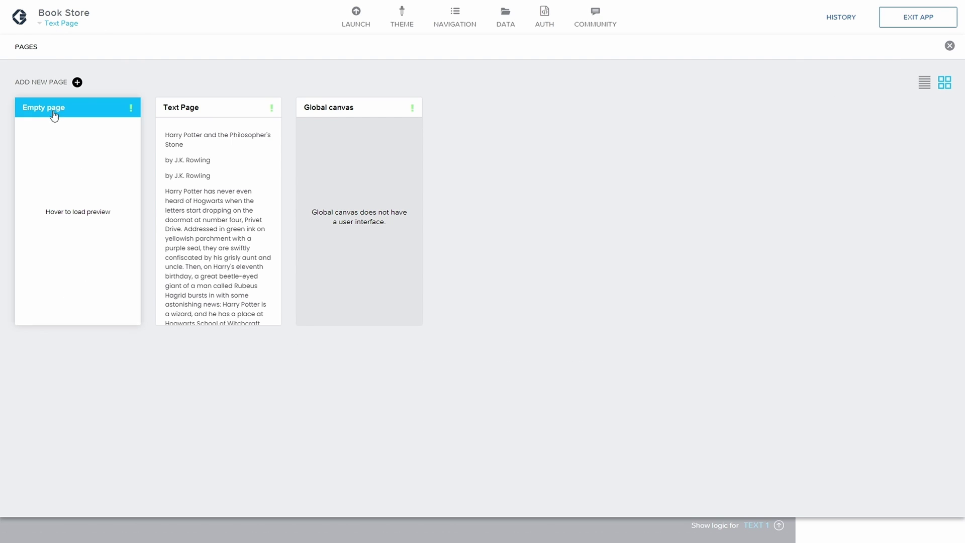
left_click(122, 121)
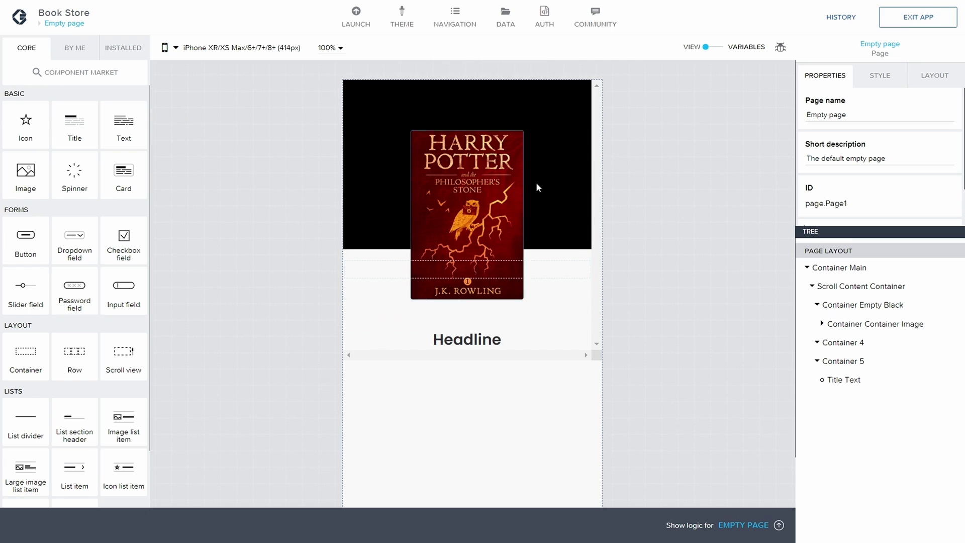
left_click(845, 380)
triple_click(864, 118)
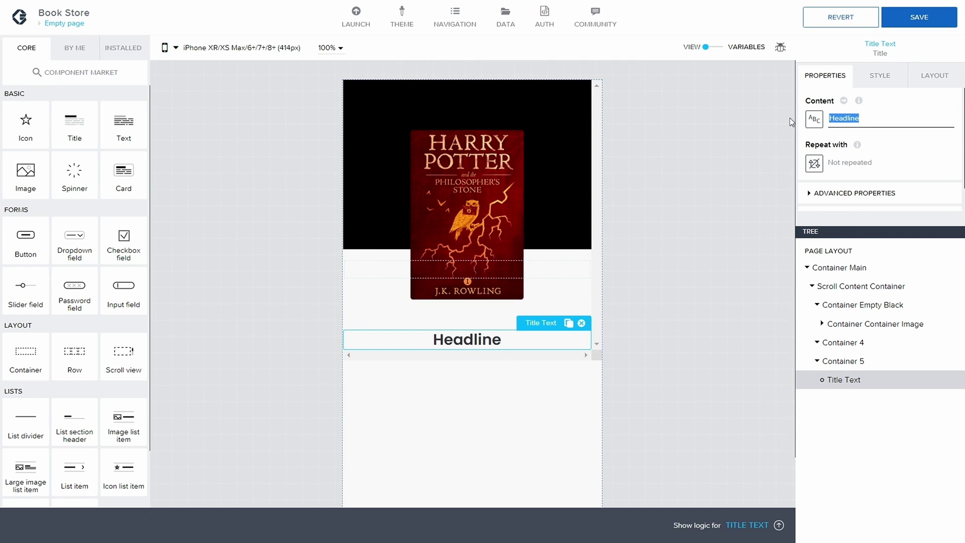
key("ctrl+v")
left_click(928, 19)
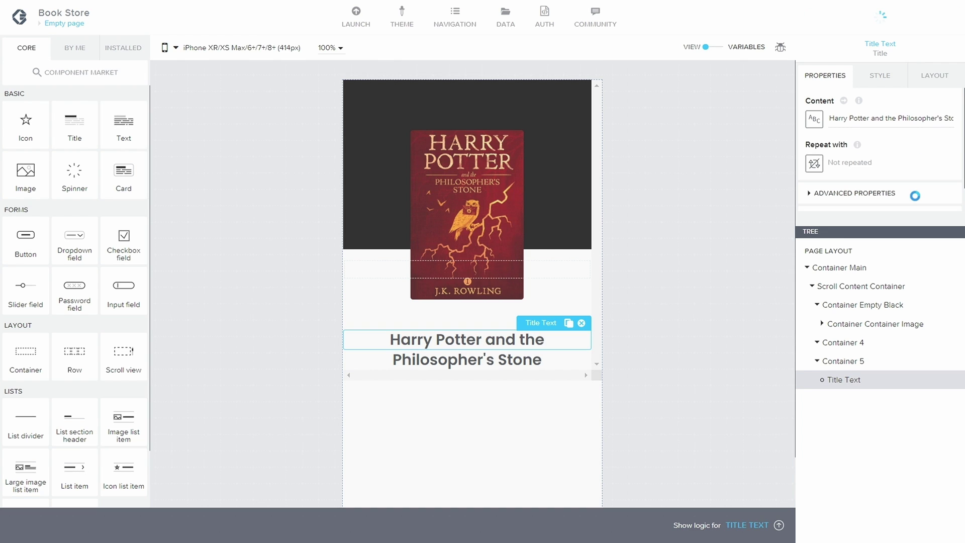
Apply the Content Tertiary Heading style class to Title Text, and save the project
left_click(877, 76)
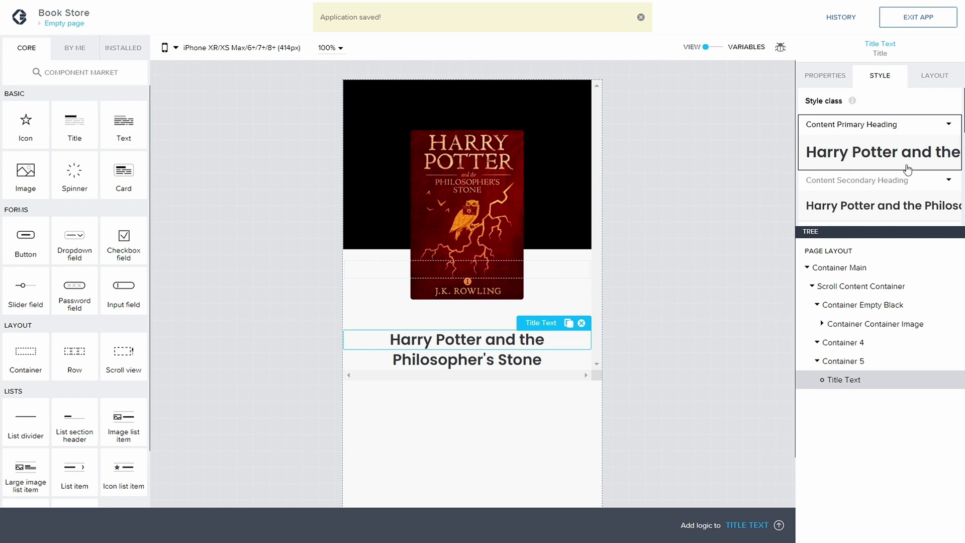
scroll(869, 151, "down", 5)
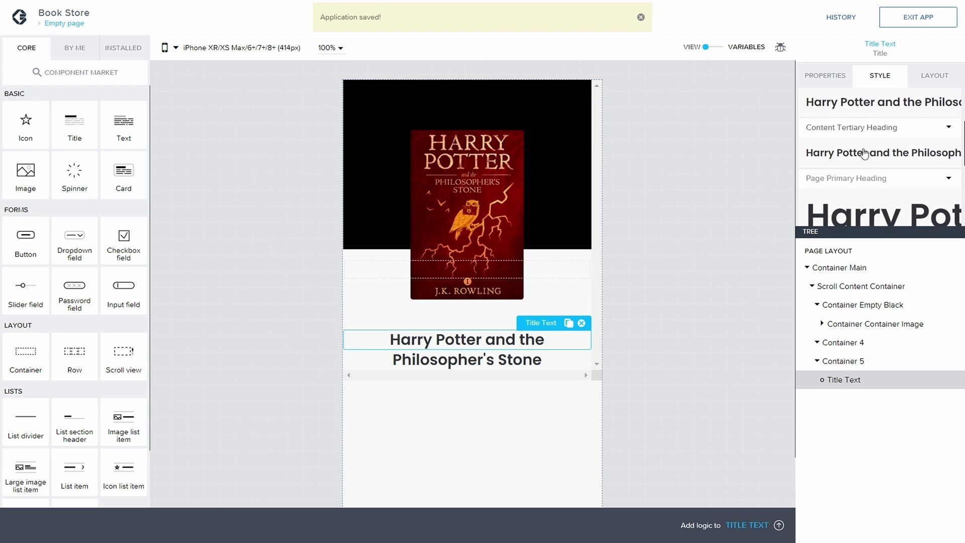
left_click(864, 153)
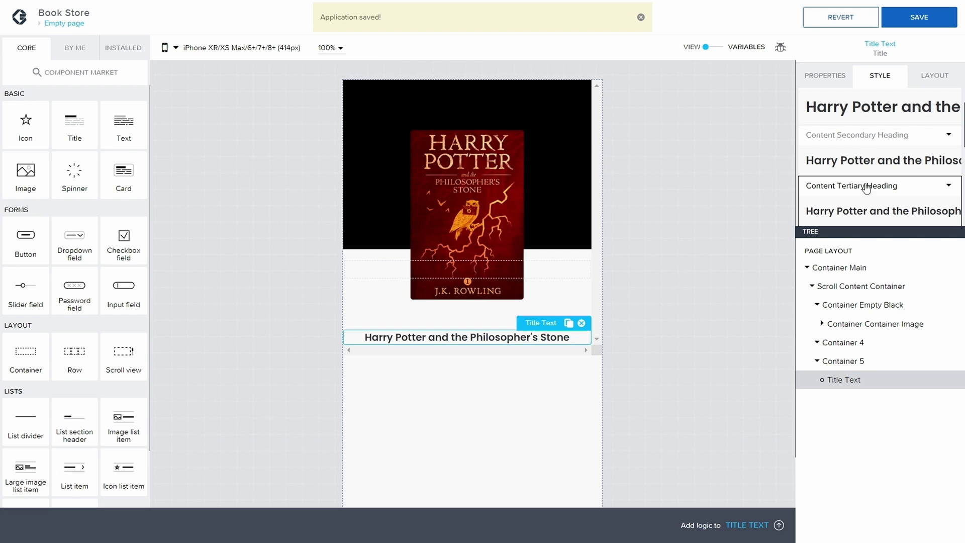
scroll(880, 185, "down", 2)
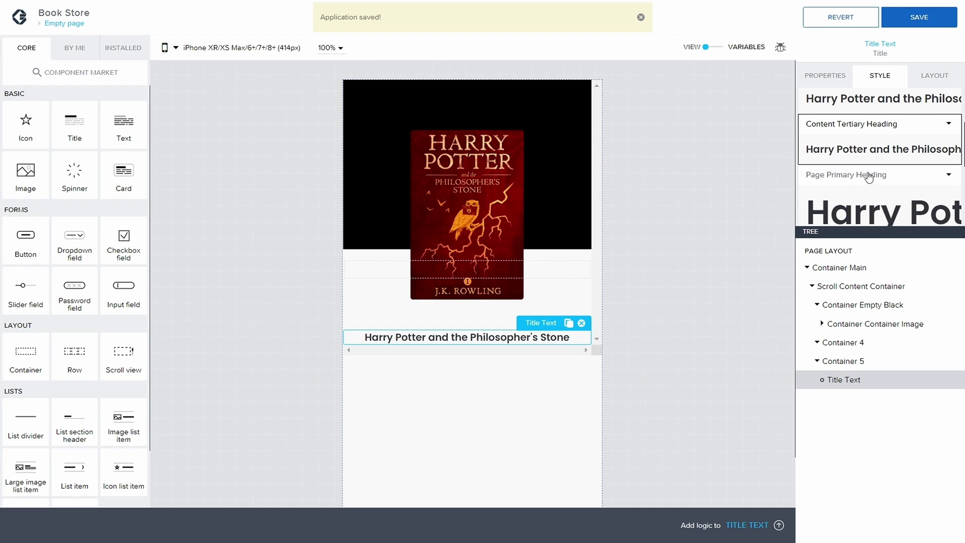
left_click(910, 18)
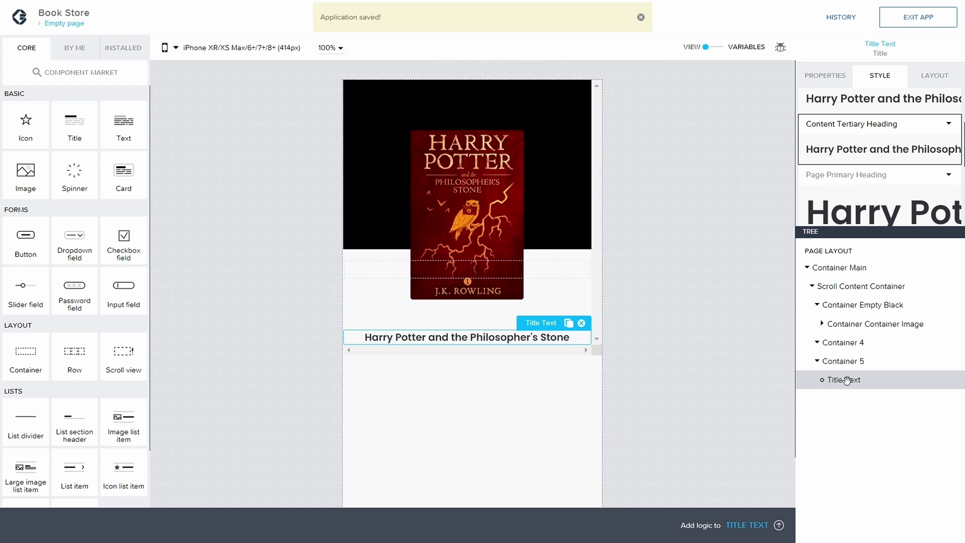
Duplicate Title Text inside Container 5, clear the bottom gap of the first Title Text, and save the project
left_click(568, 322)
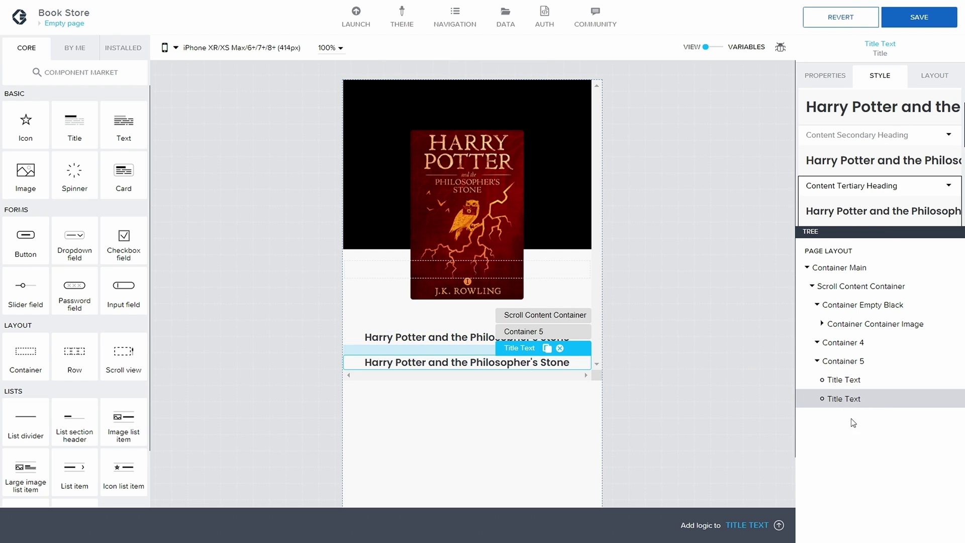
left_click(840, 380)
left_click(934, 76)
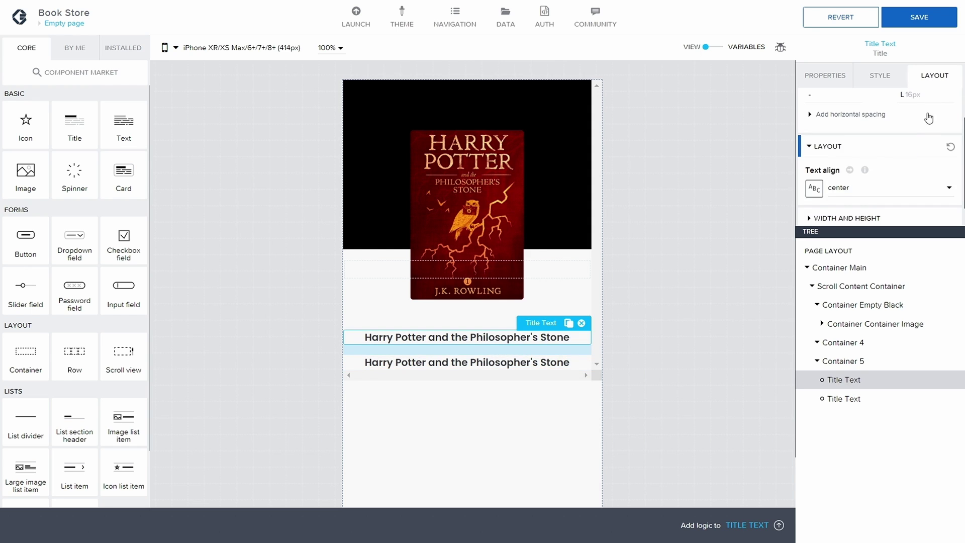
scroll(929, 118, "up", 1)
left_click(909, 141)
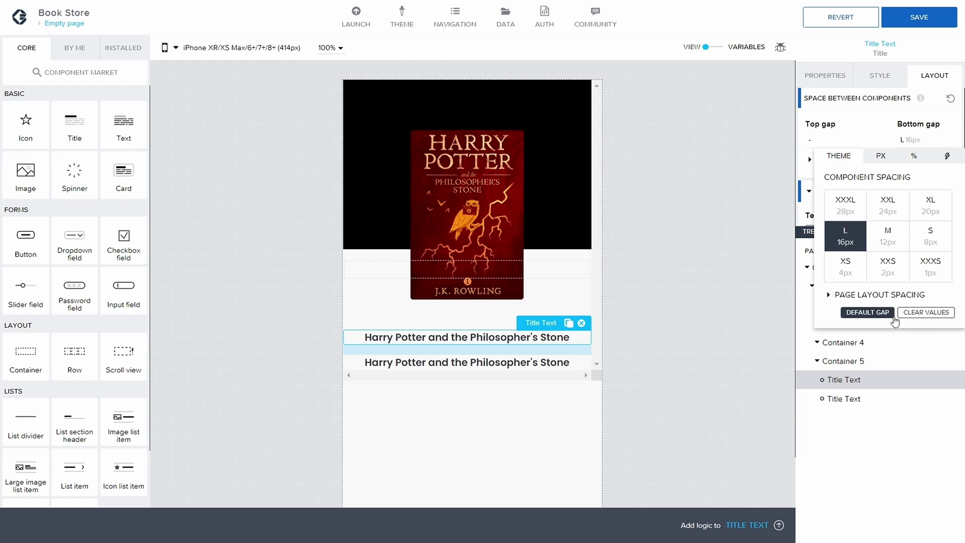
left_click(918, 313)
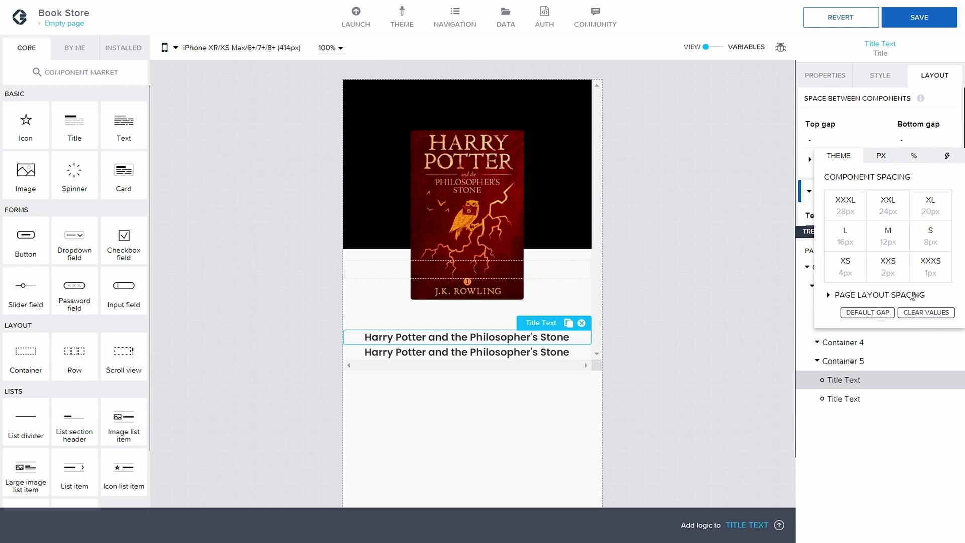
left_click(920, 20)
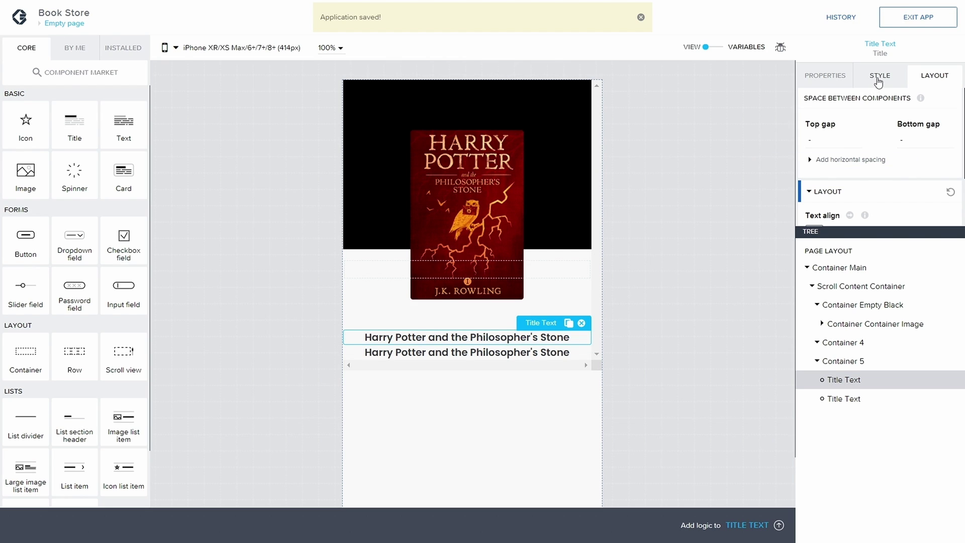
Set the display name of the second Title Text in Container 5 to "Author Text", and save the project
left_click(848, 398)
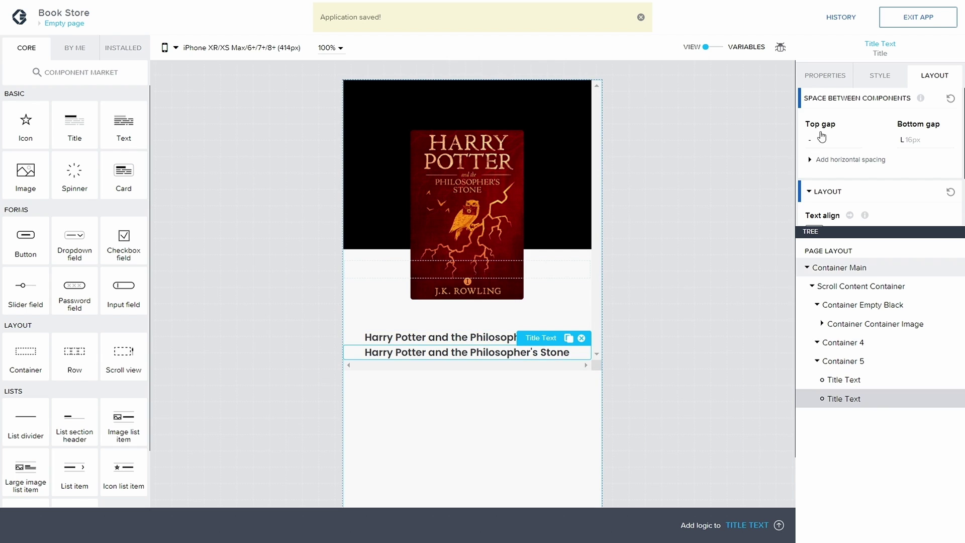
left_click(825, 76)
left_click(824, 193)
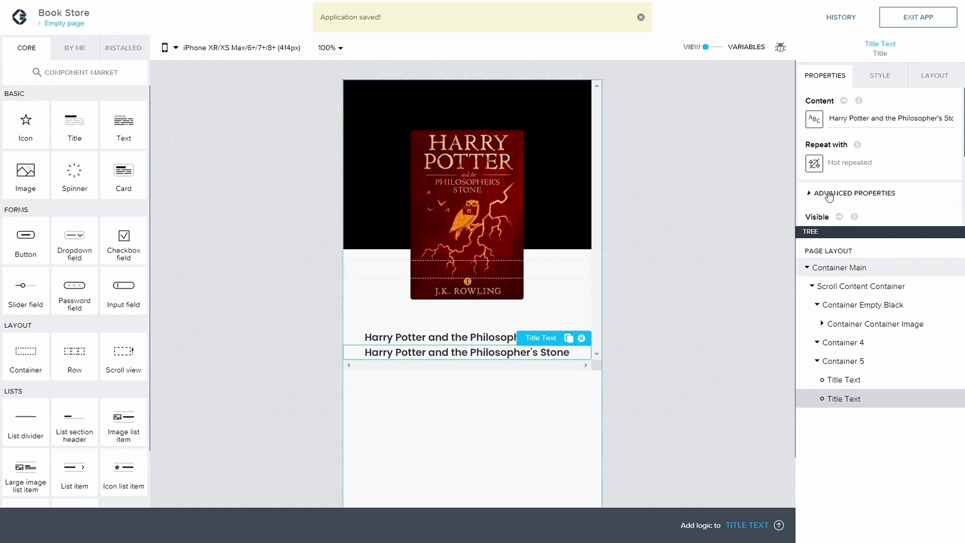
scroll(854, 191, "down", 2)
left_click_drag(841, 195, 816, 193)
key("ctrl+a")
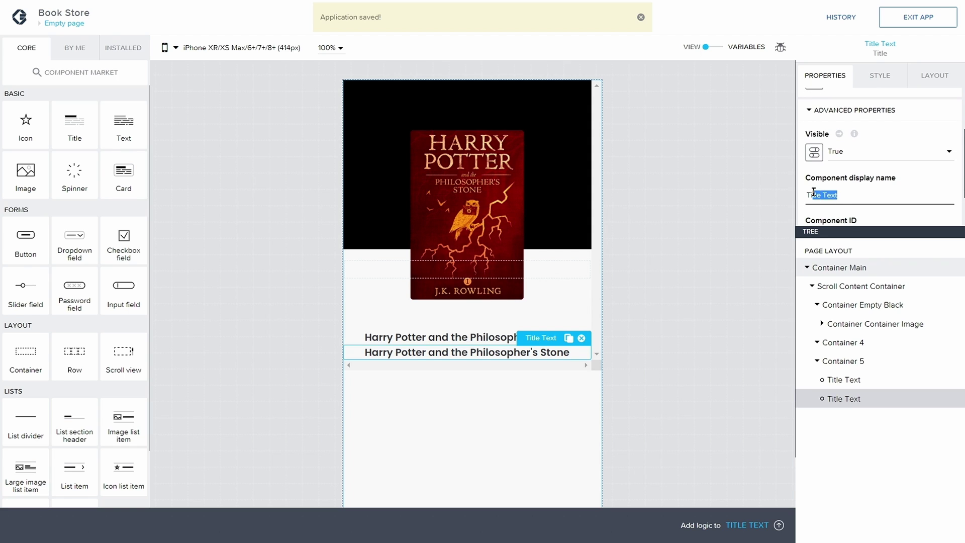
key("BackSpace")
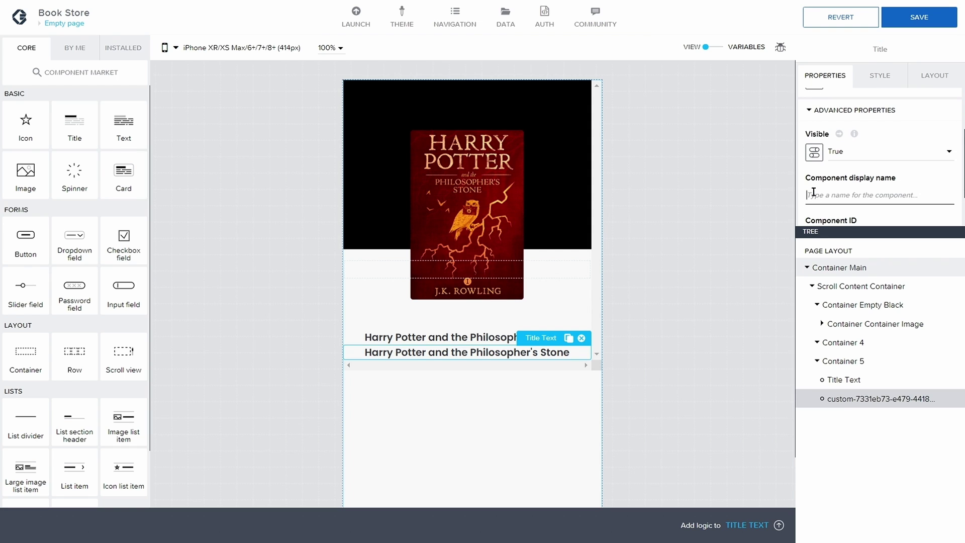
type("Author Text")
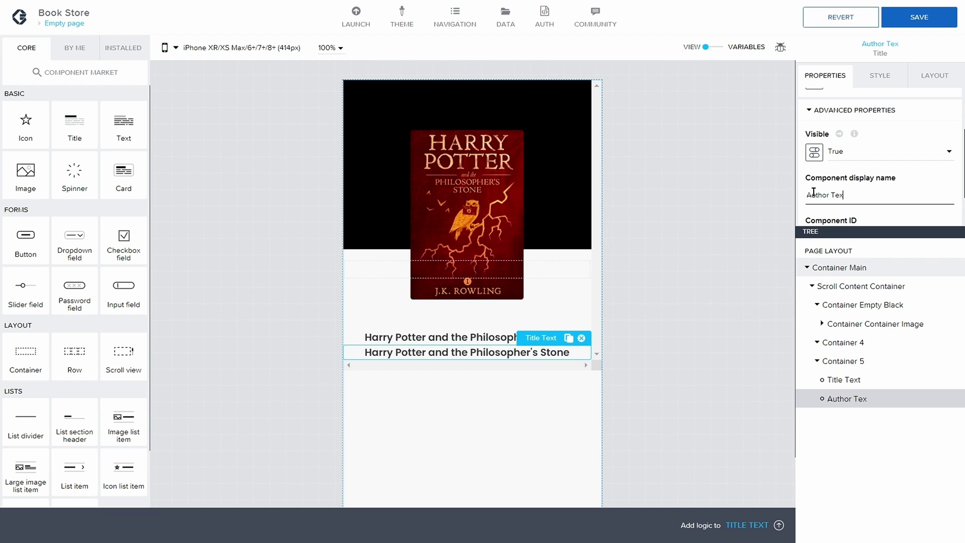
left_click(933, 24)
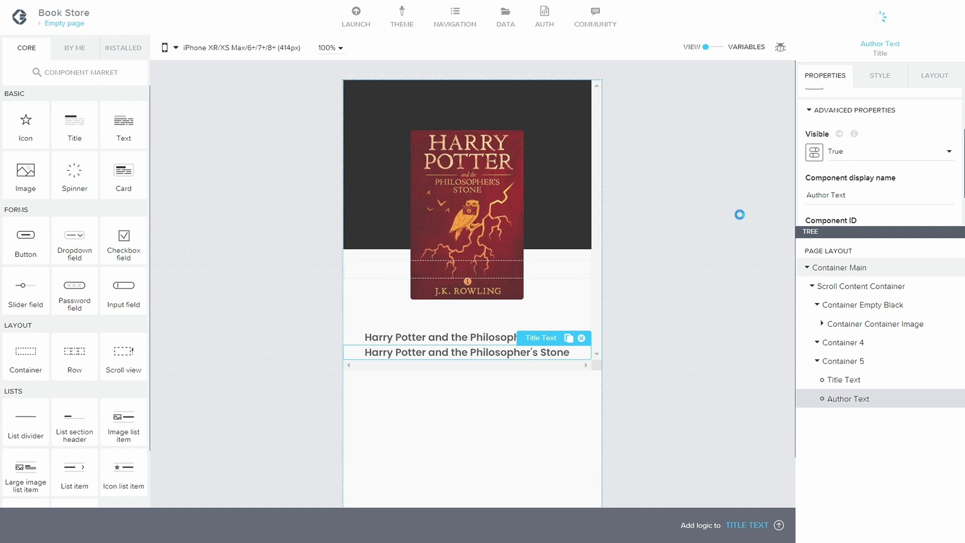
Duplicate the Content Tertiary Heading style of Author Text as a new style class named "Content Light"
left_click(877, 79)
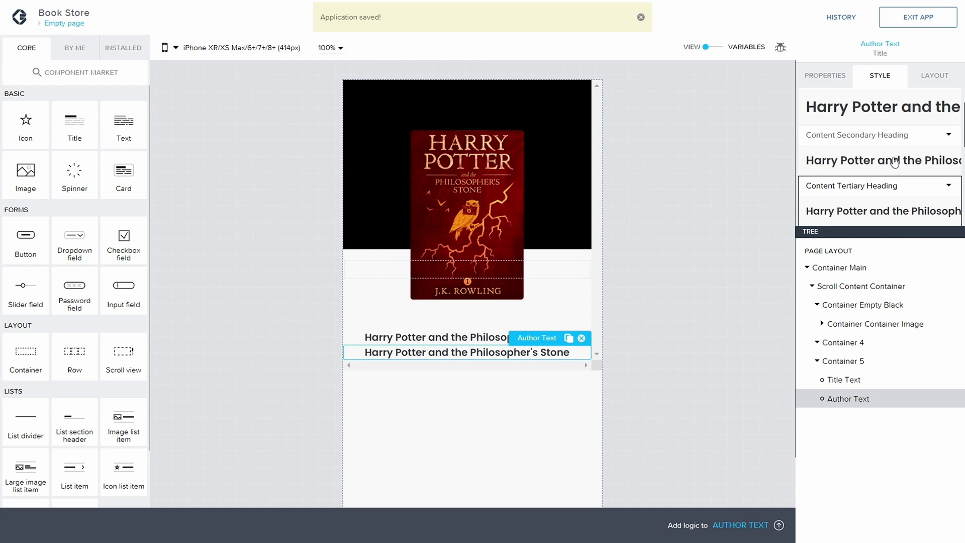
scroll(881, 151, "down", 5)
scroll(882, 180, "up", 1)
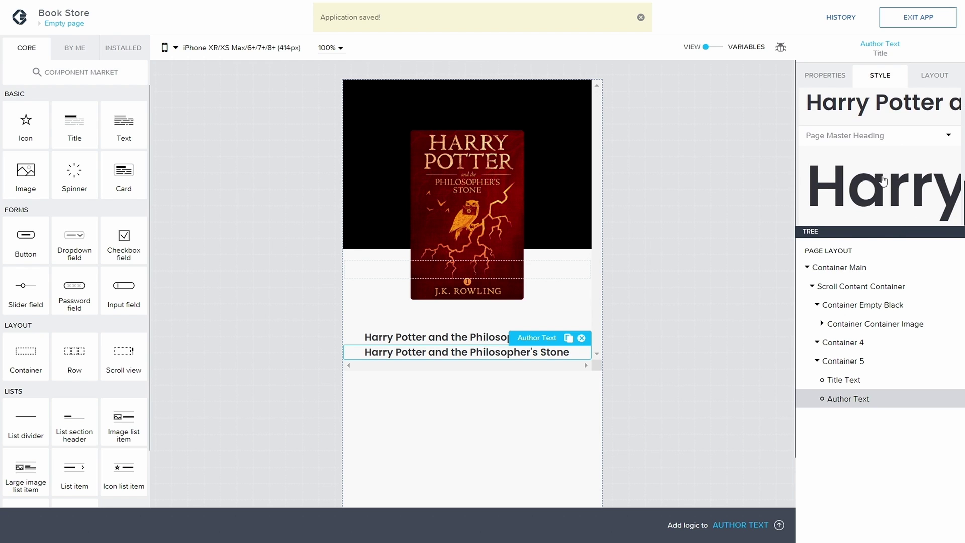
scroll(884, 179, "down", 1)
scroll(885, 176, "up", 1)
scroll(886, 177, "up", 1)
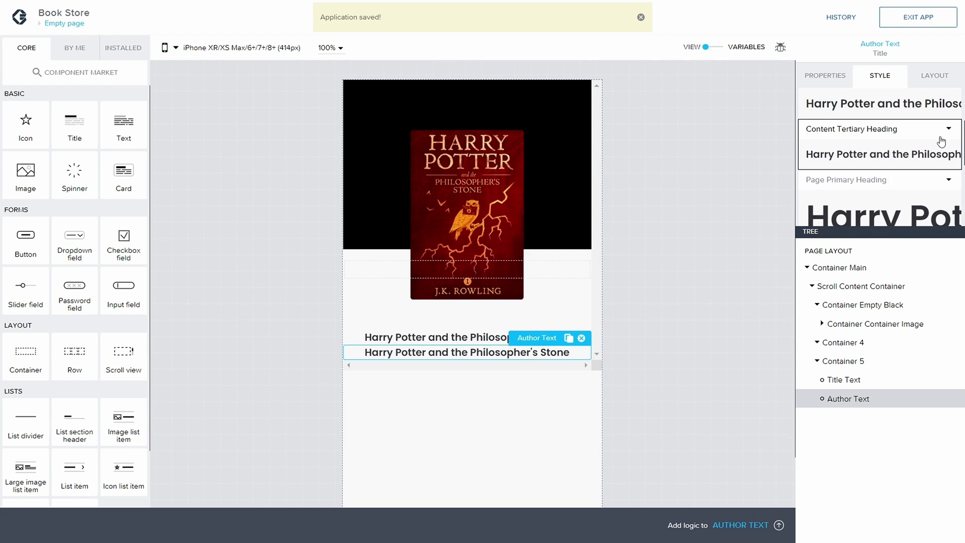
left_click(948, 129)
left_click(866, 170)
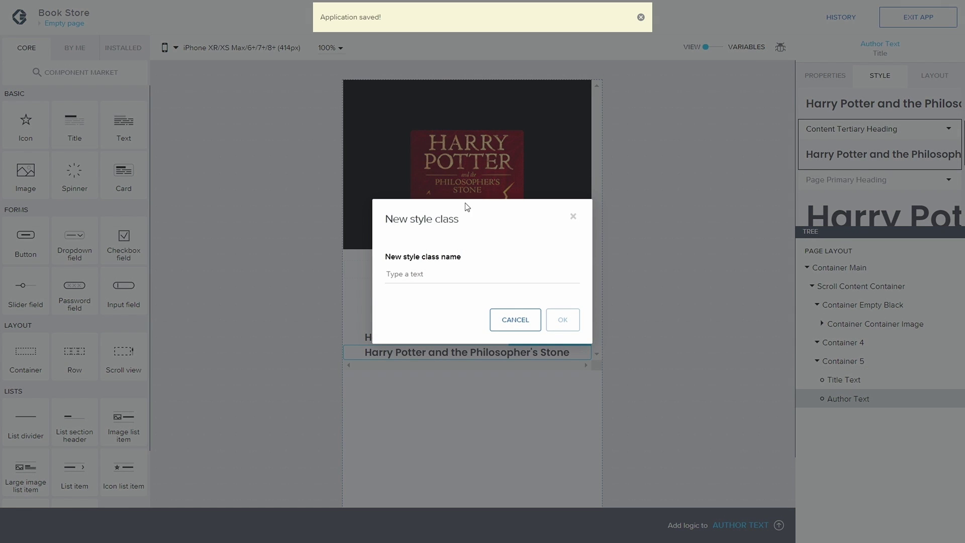
left_click(401, 276)
type("L")
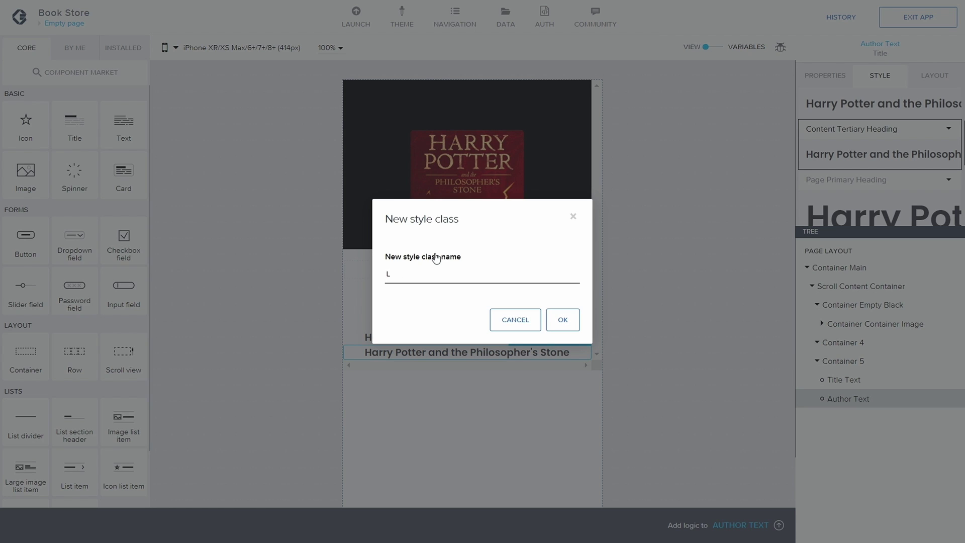
key("BackSpace")
type("Cone")
left_click(559, 318)
Edit the Content Light style of Author Text, setting its text color to Neutral low contrast
left_click(949, 185)
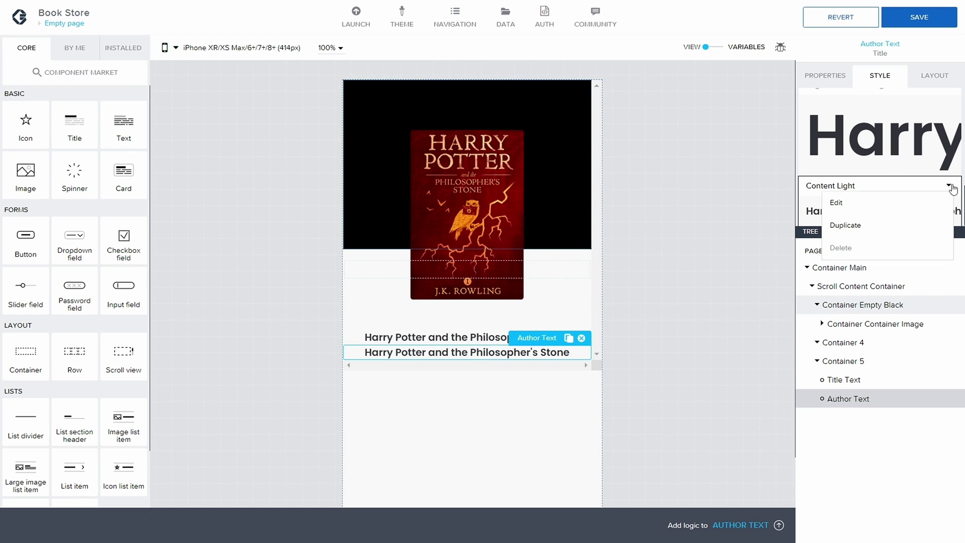
left_click(905, 203)
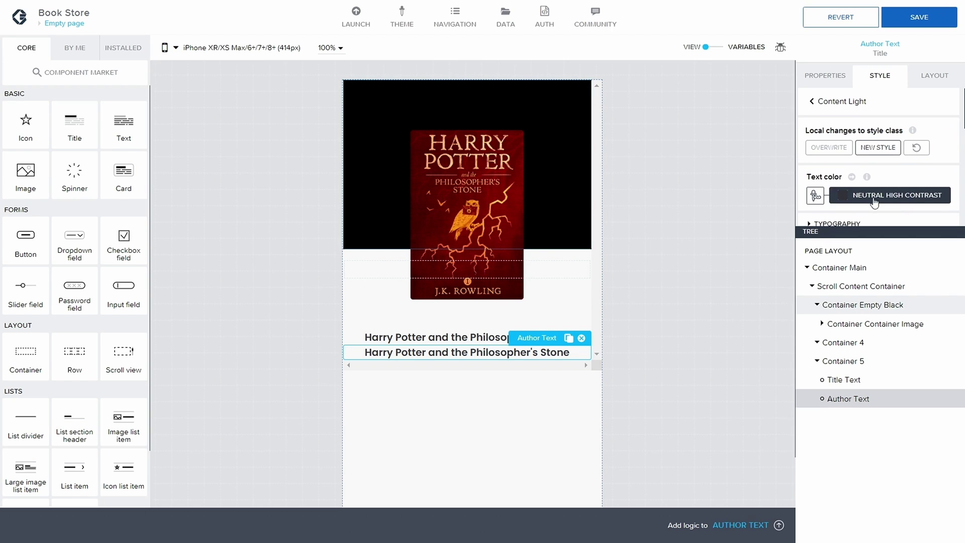
scroll(875, 203, "down", 2)
left_click(874, 135)
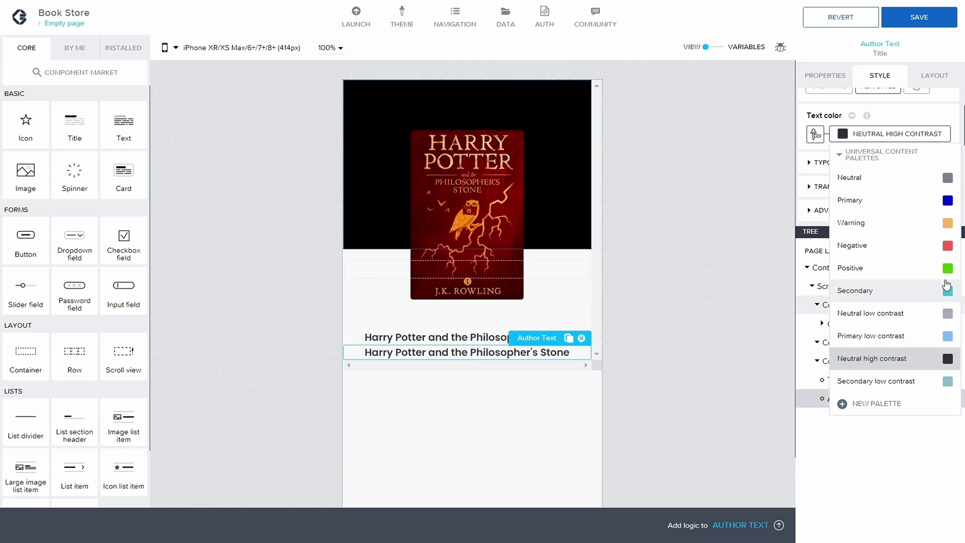
left_click(947, 313)
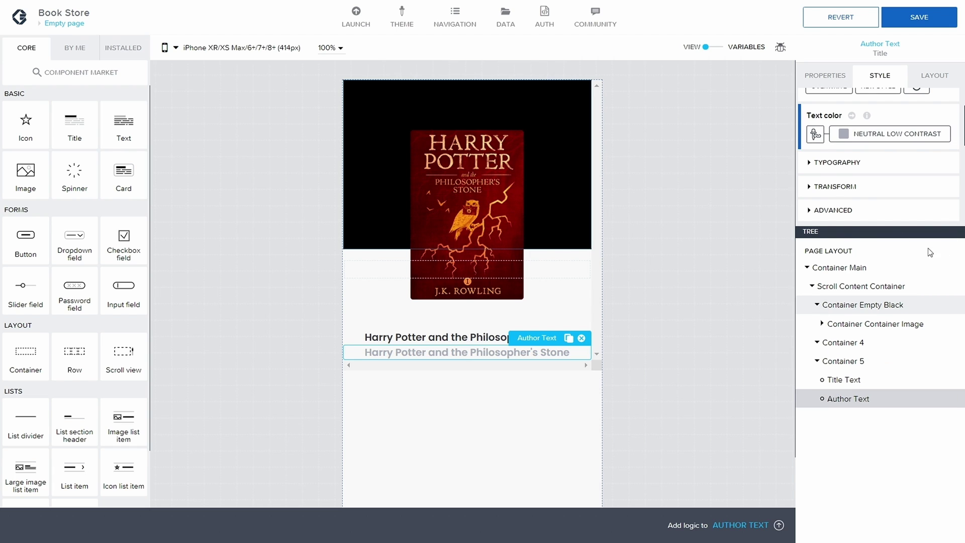
Set the typography font weight of Author Text to Normal (400), and save the project
scroll(869, 197, "down", 1)
left_click(837, 118)
scroll(883, 150, "down", 1)
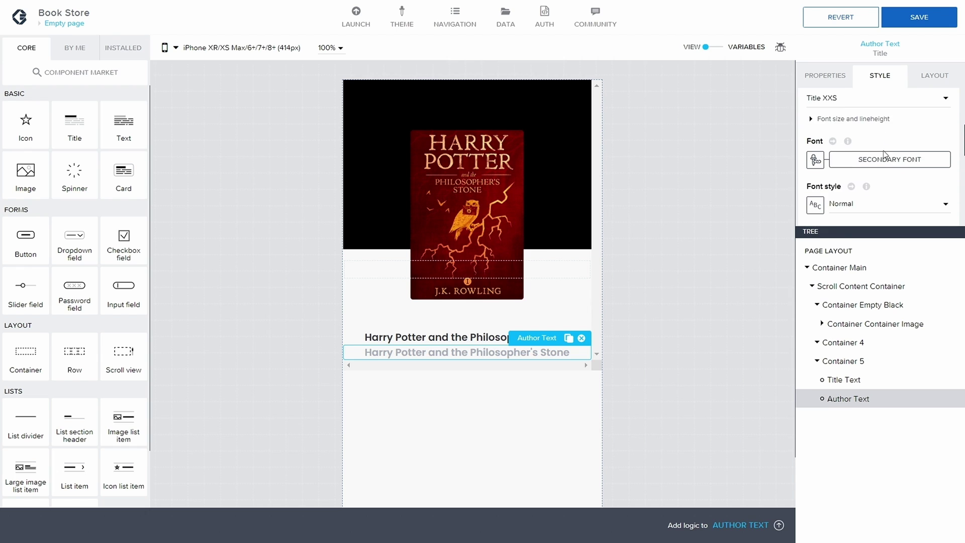
scroll(883, 150, "down", 1)
left_click(876, 166)
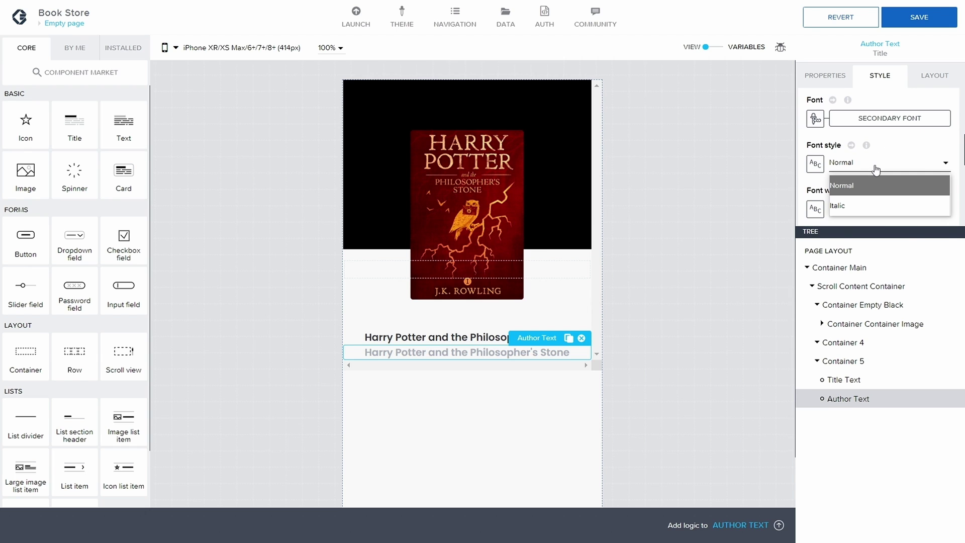
left_click(877, 185)
left_click(883, 193)
scroll(883, 193, "down", 1)
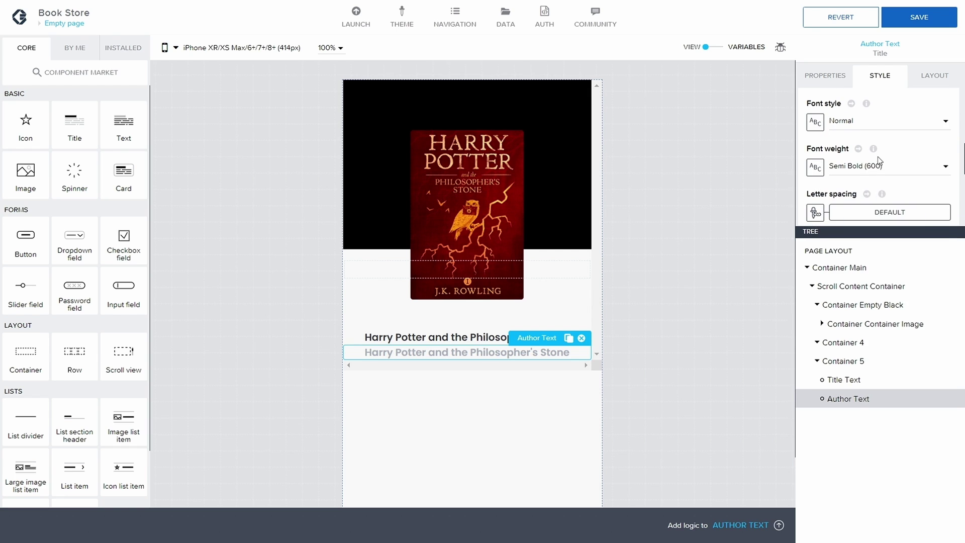
left_click(877, 160)
key("Escape")
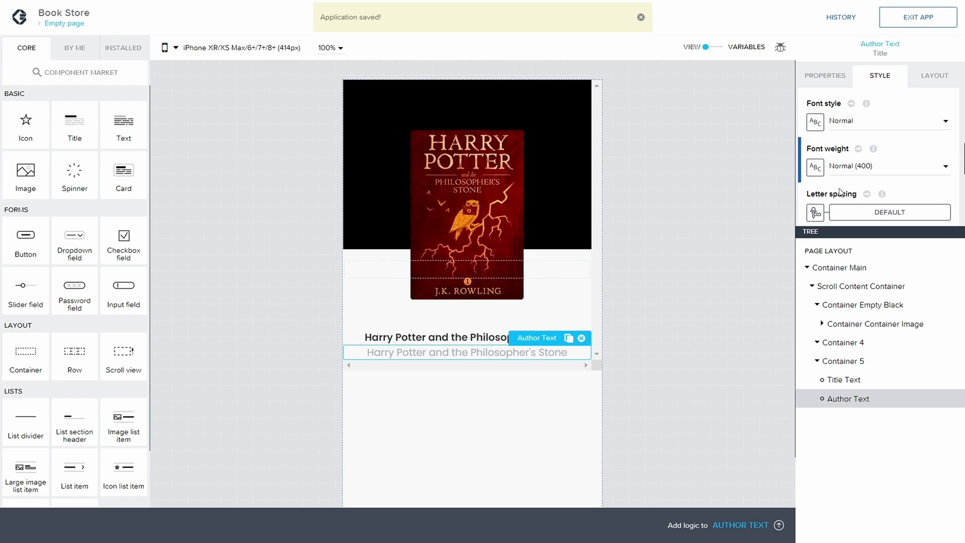
Replace the Author Text content with "by J.K. Rowling", and save the project
left_click(825, 77)
triple_click(863, 116)
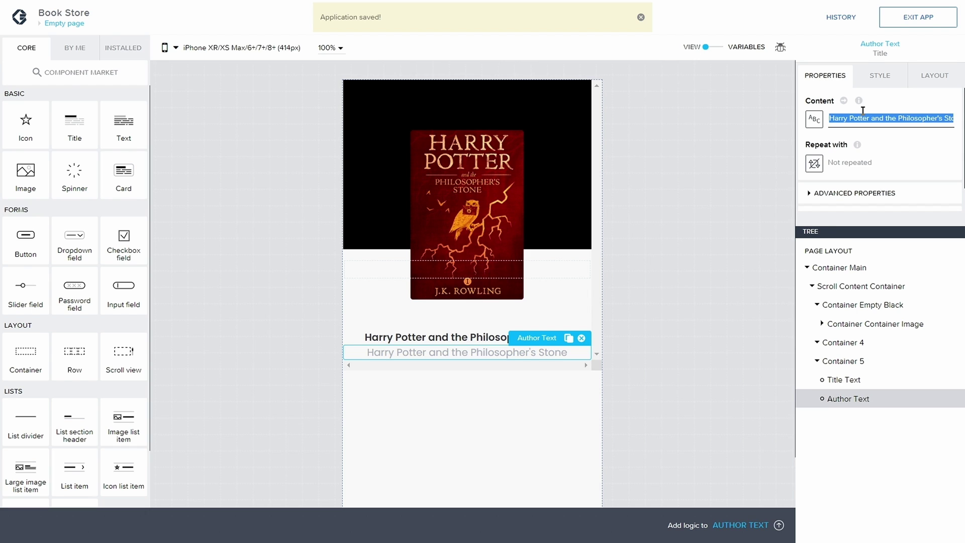
key("BackSpace")
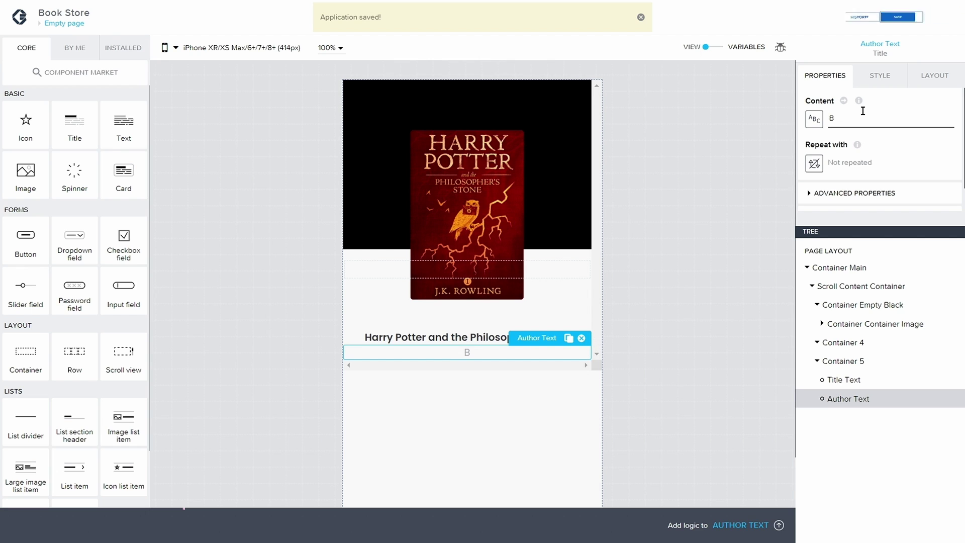
type("by J")
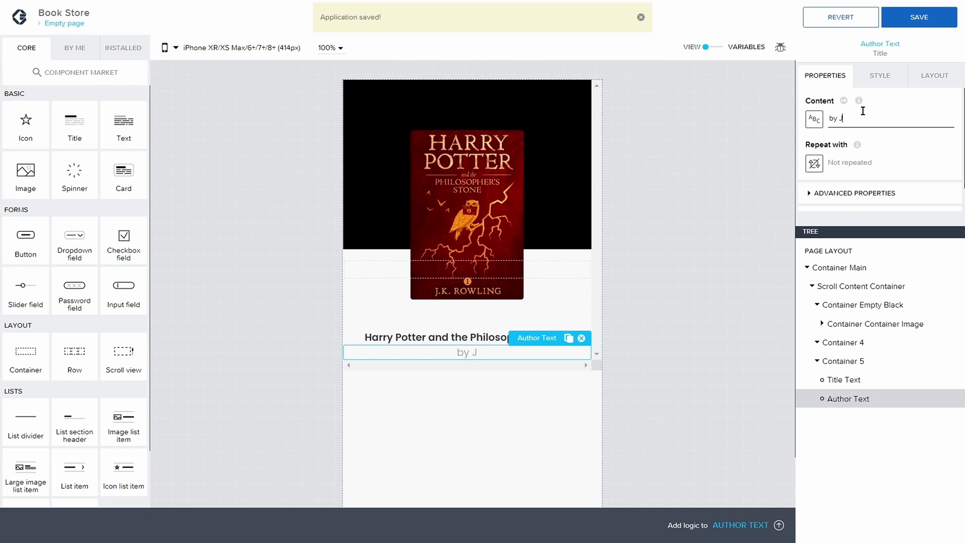
type(".K. Rowling")
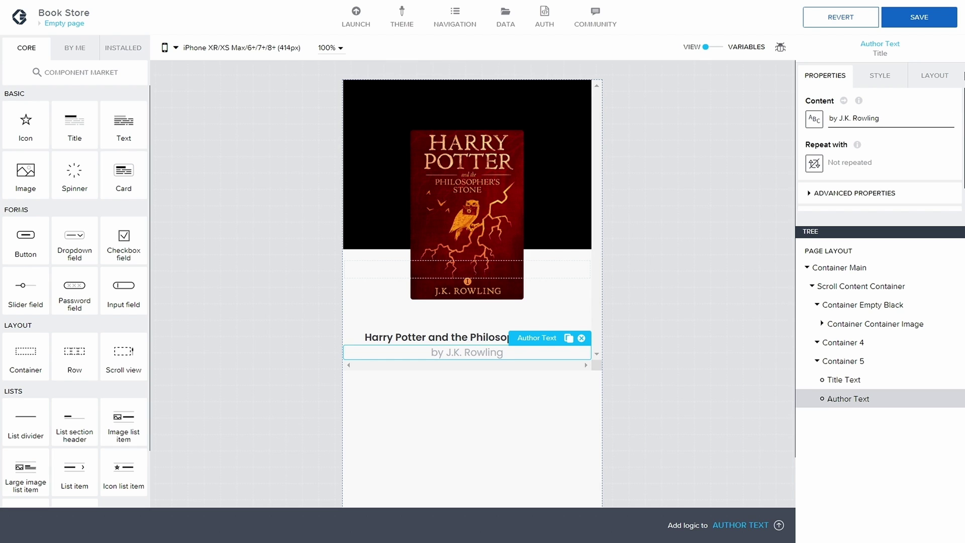
key("F11")
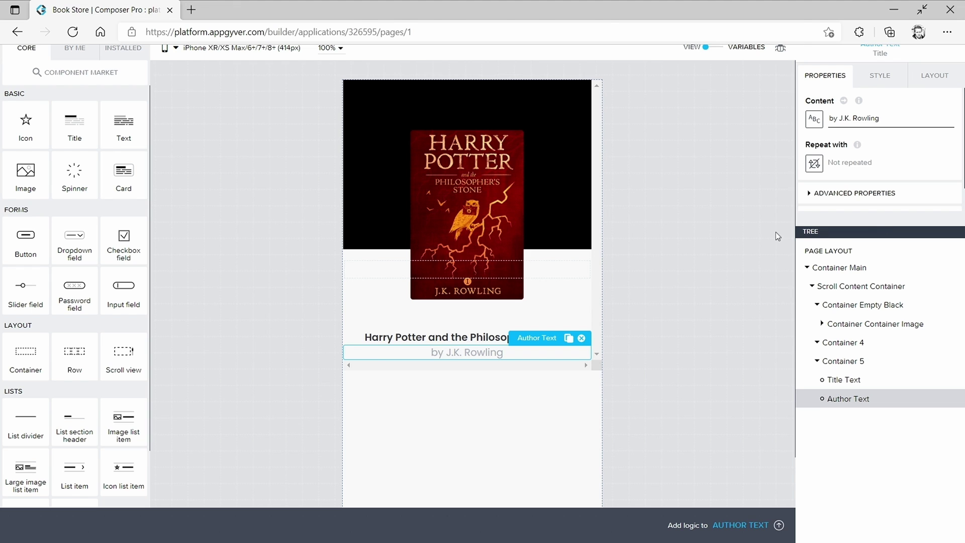
key("F11")
left_click(922, 17)
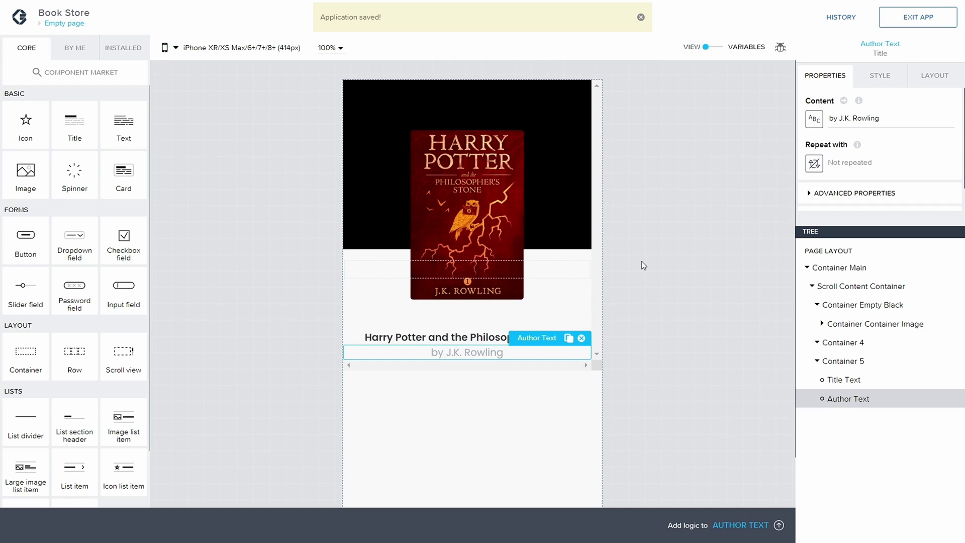
Copy Container 5 with its title and author texts, paste the duplicate below it, and expand the duplicate in the tree
left_click(817, 362)
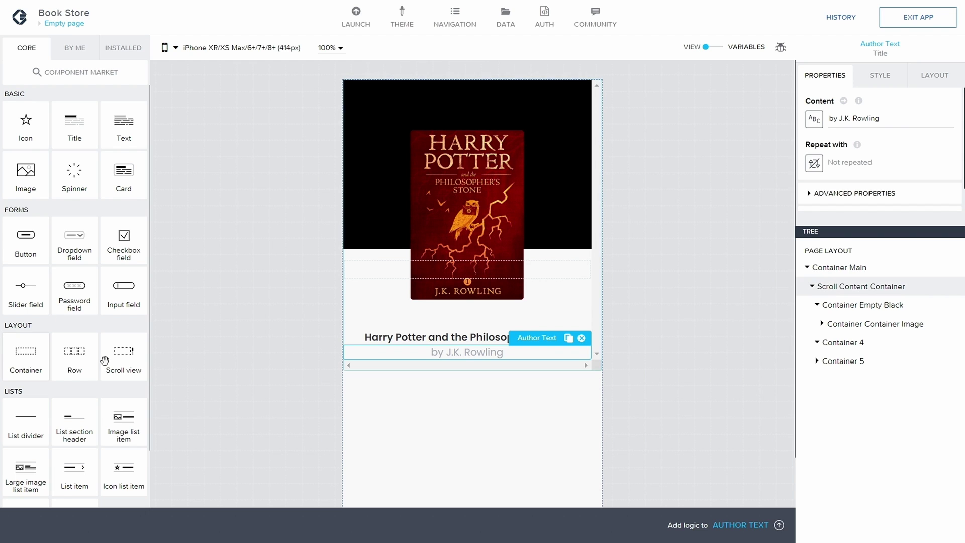
left_click(862, 361)
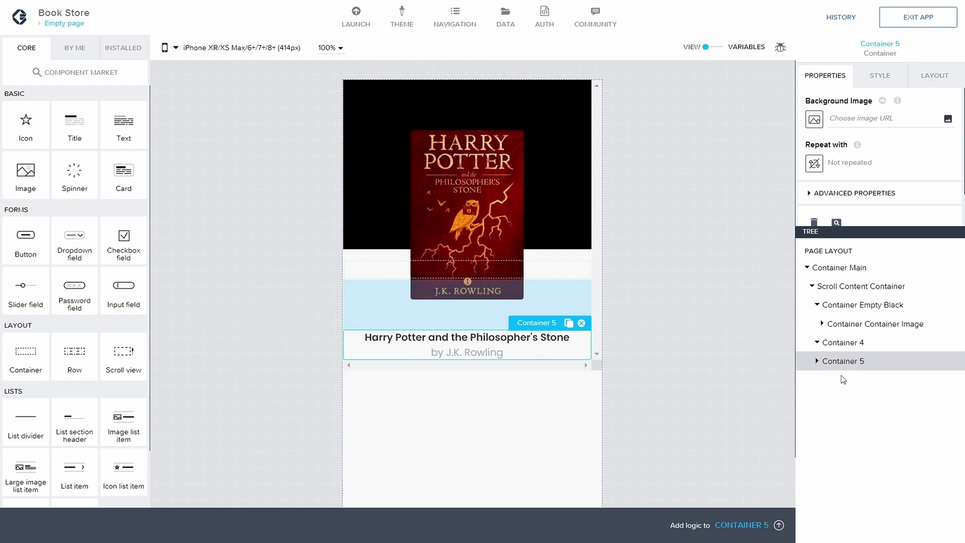
left_click(817, 361)
left_click(817, 361)
key("ctrl+c")
key("ctrl+v")
left_click(817, 380)
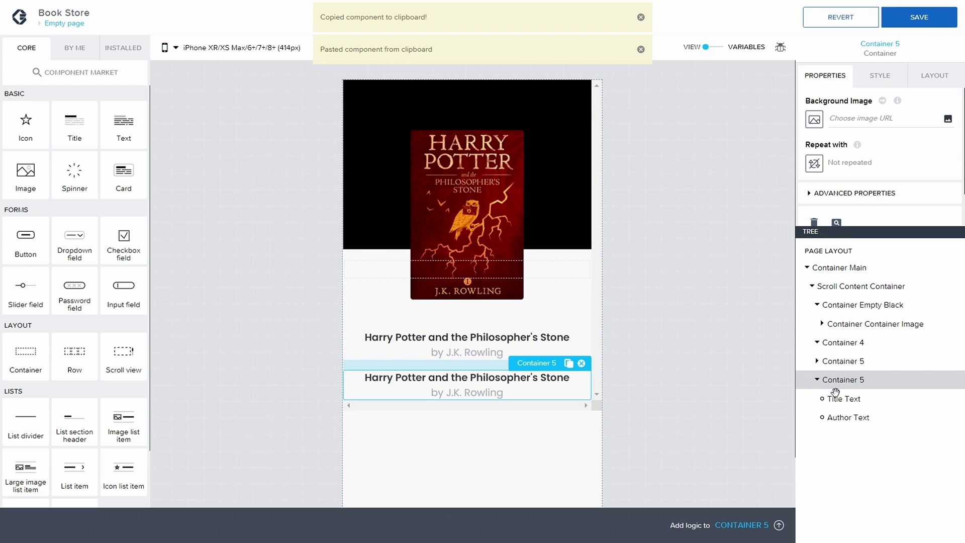
Delete Title Text and Author Text from the duplicated Container 5
left_click(838, 399)
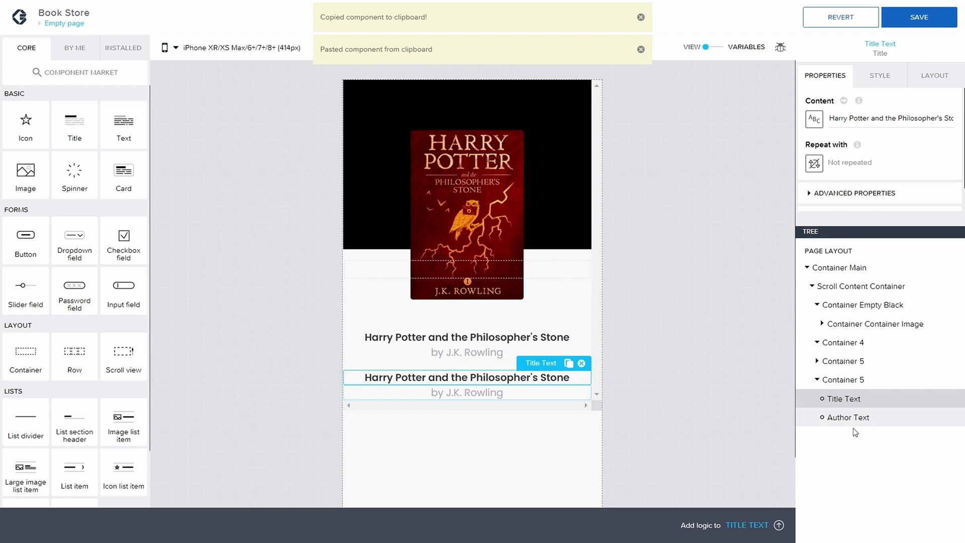
left_click(582, 363)
left_click(837, 399)
left_click(582, 363)
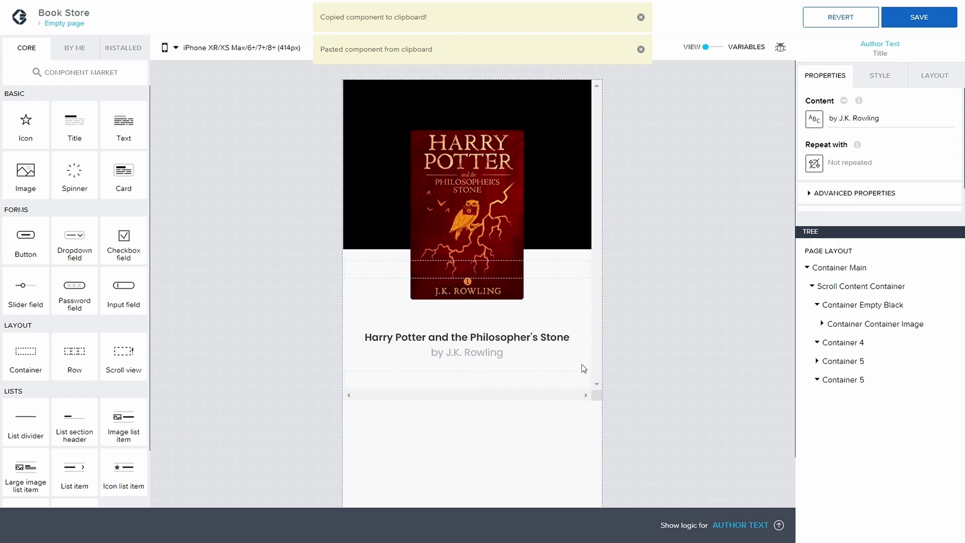
Paste another copy of the emptied Container 5 and nest it inside the emptied container
left_click(828, 380)
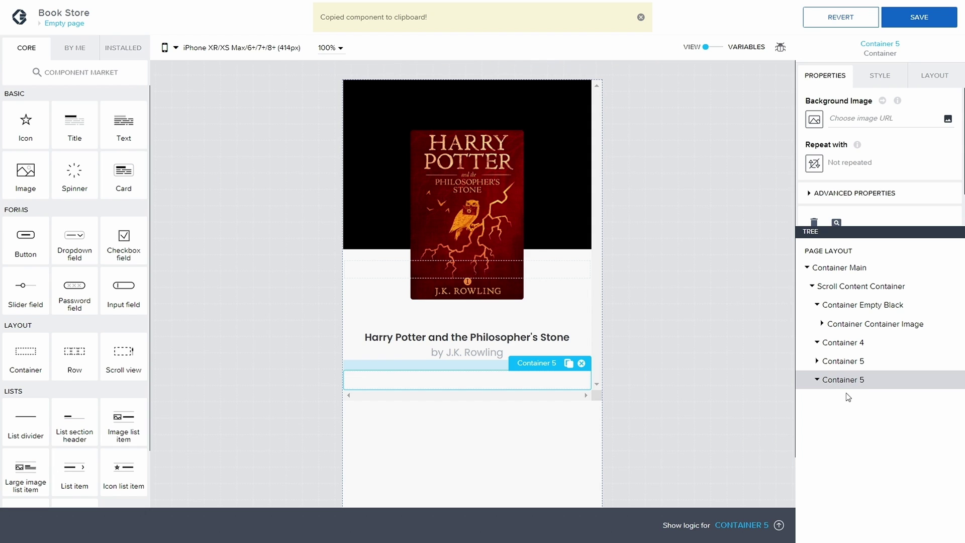
key("ctrl+v")
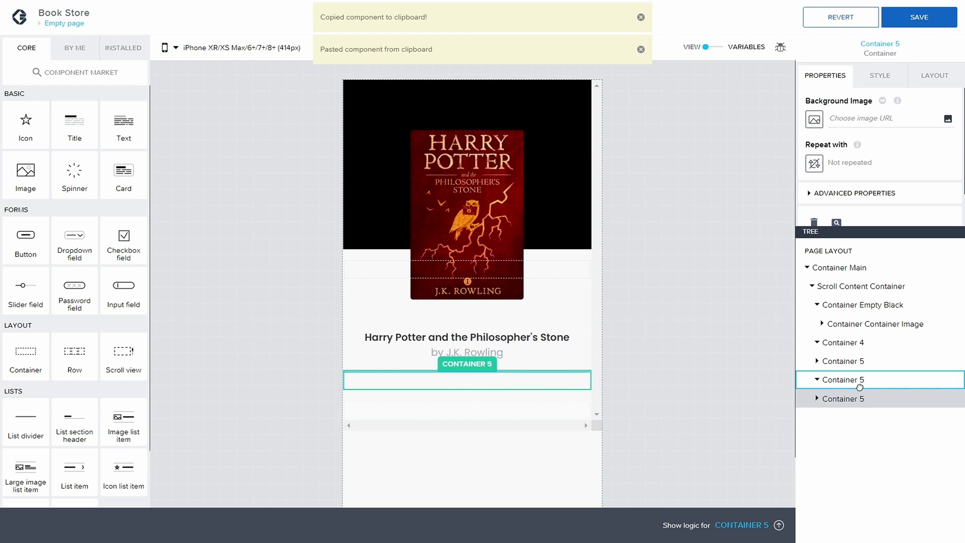
left_click(852, 380)
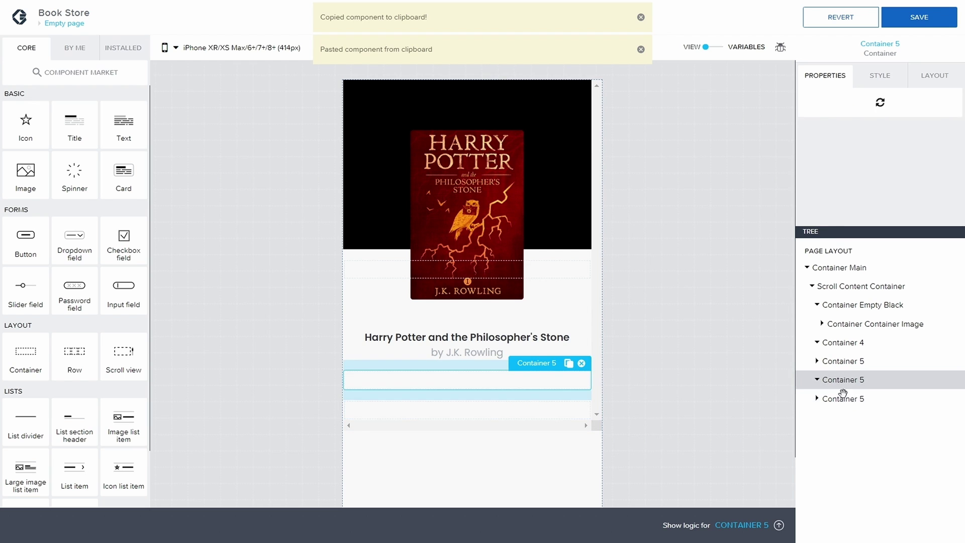
left_click_drag(862, 382, 862, 381)
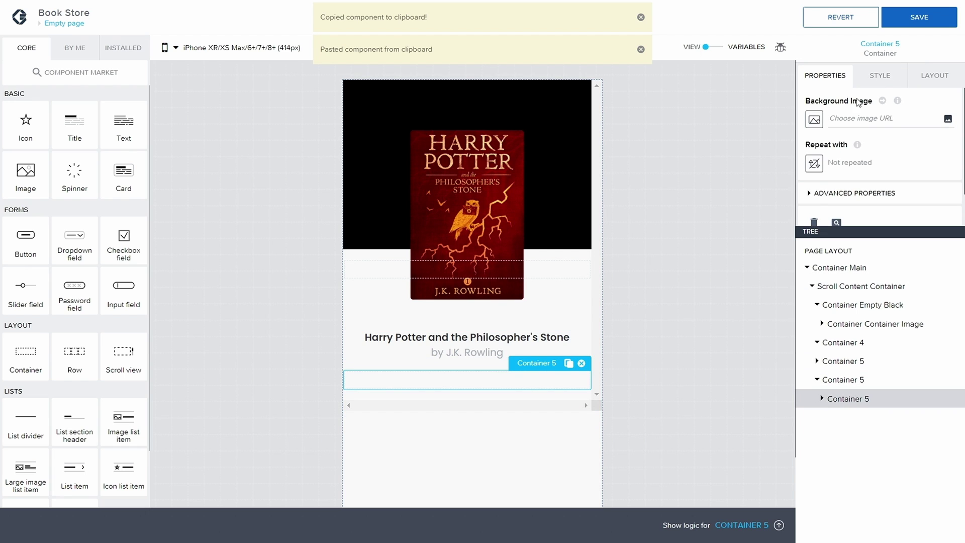
Rename the nested Container 5 as "Container Rating" through its component display name
scroll(847, 115, "down", 1)
left_click(808, 153)
scroll(845, 205, "down", 1)
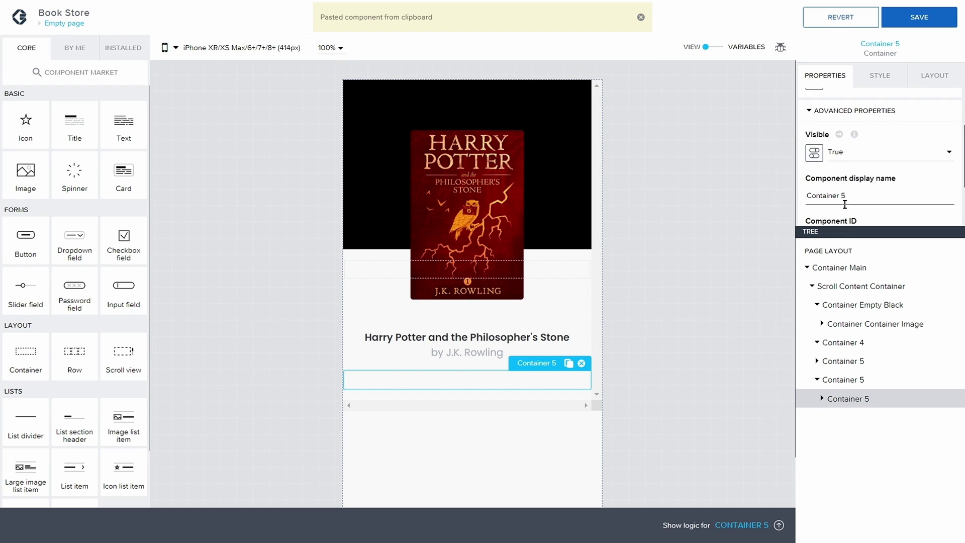
left_click(851, 196)
key("BackSpace")
key("BackSpace")
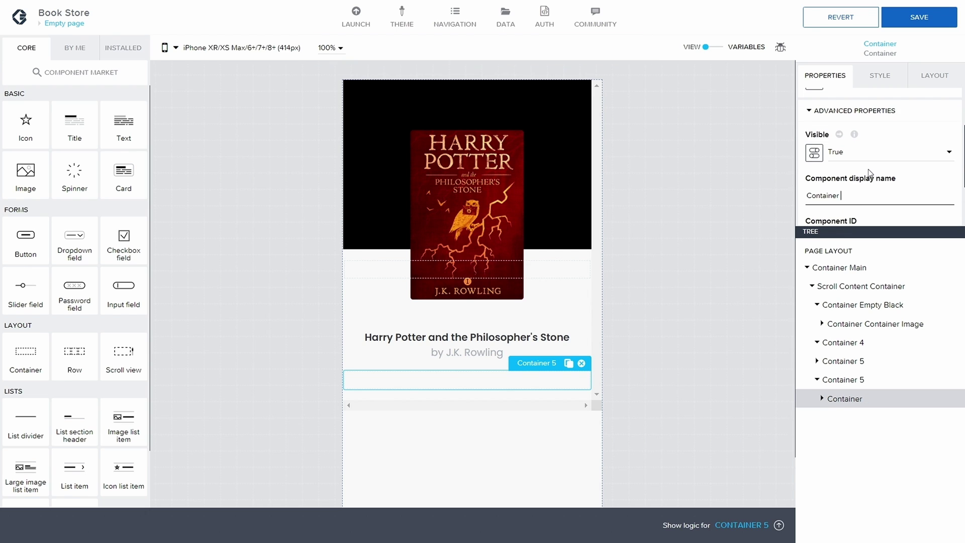
type("Rating")
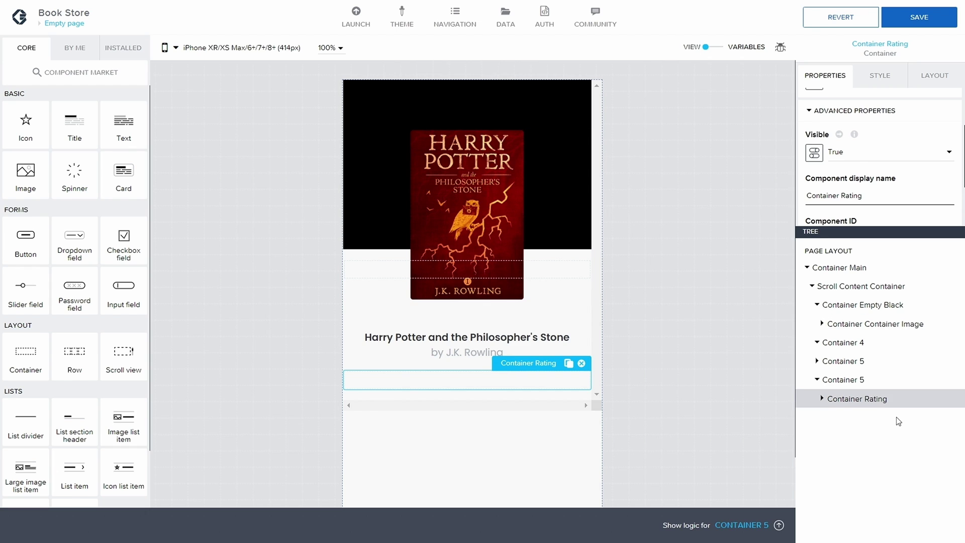
Copy Title Text from the upper Container 5 and paste the copy inside Container Rating
left_click(822, 401)
left_click(811, 362)
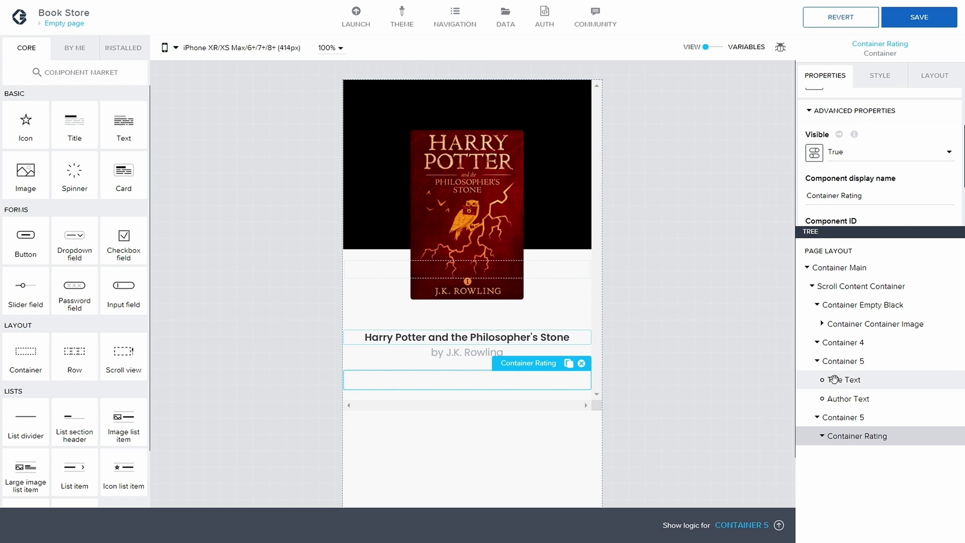
left_click(835, 380)
key("ctrl+c")
left_click(847, 435)
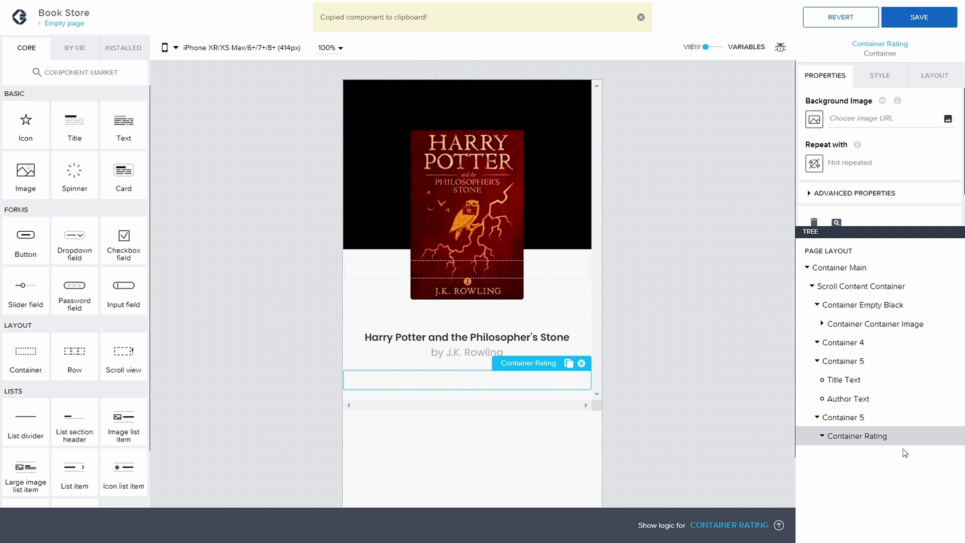
key("ctrl+v")
Change the display name of the Title Text copy in Container Rating to "RatingText"
left_click(808, 193)
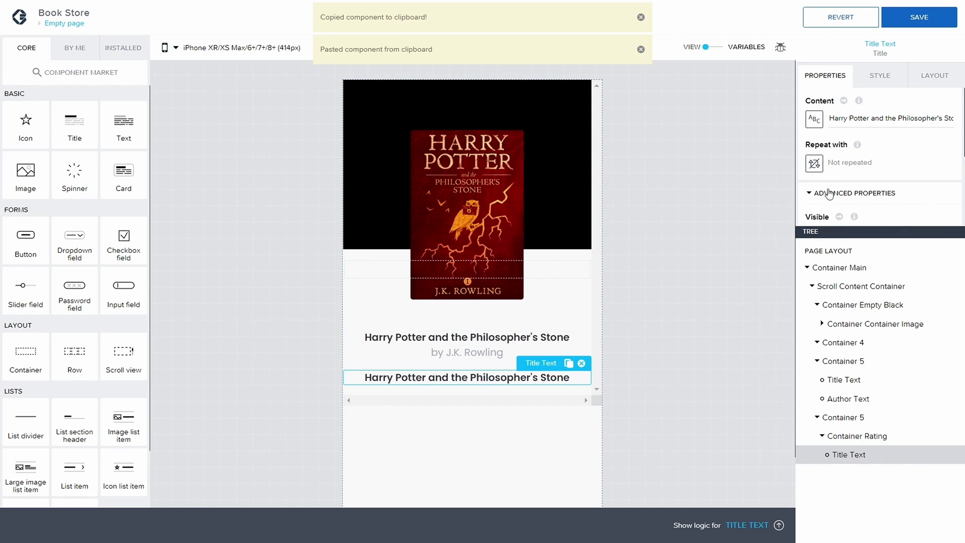
scroll(824, 198, "down", 3)
left_click(816, 197)
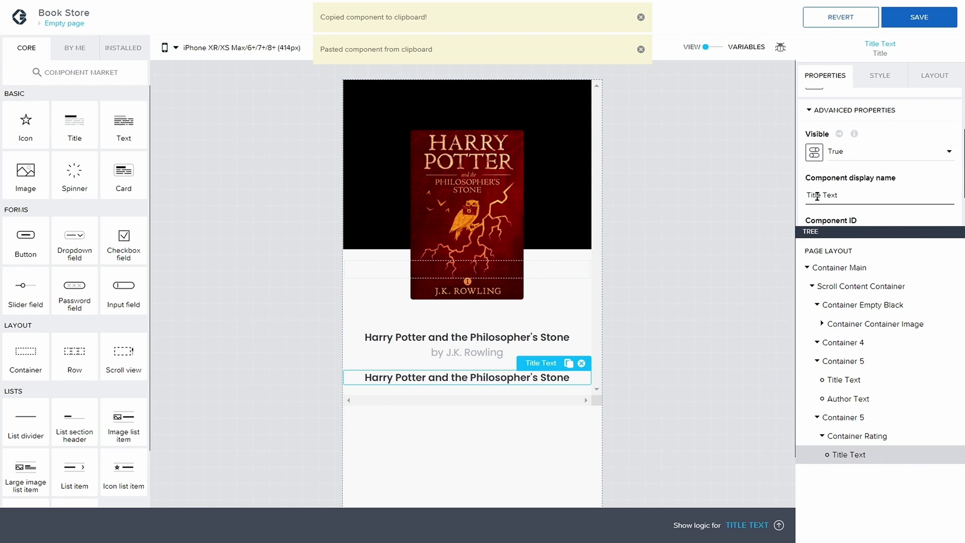
type("Rating")
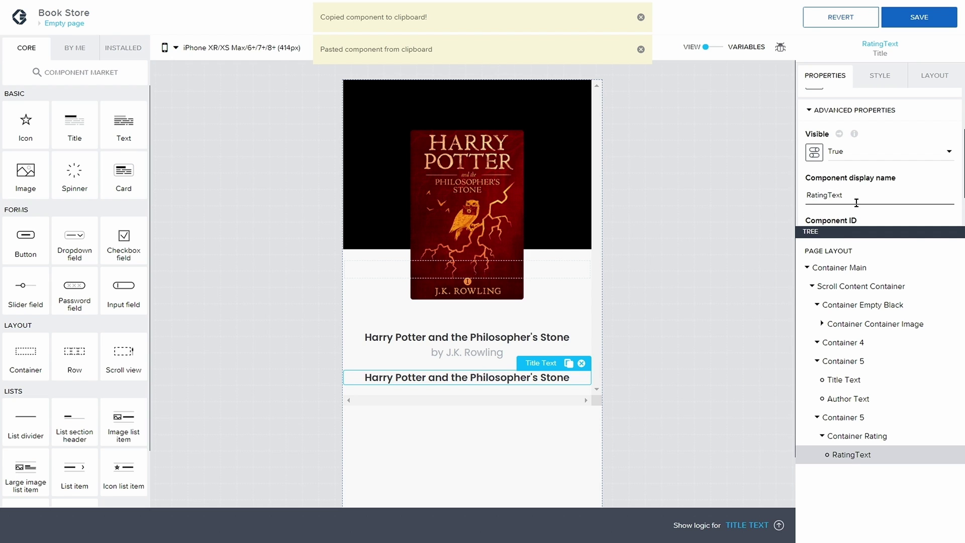
Copy Author Text from the upper Container 5 and paste the copy inside Container Rating
left_click(848, 398)
key("ctrl+c")
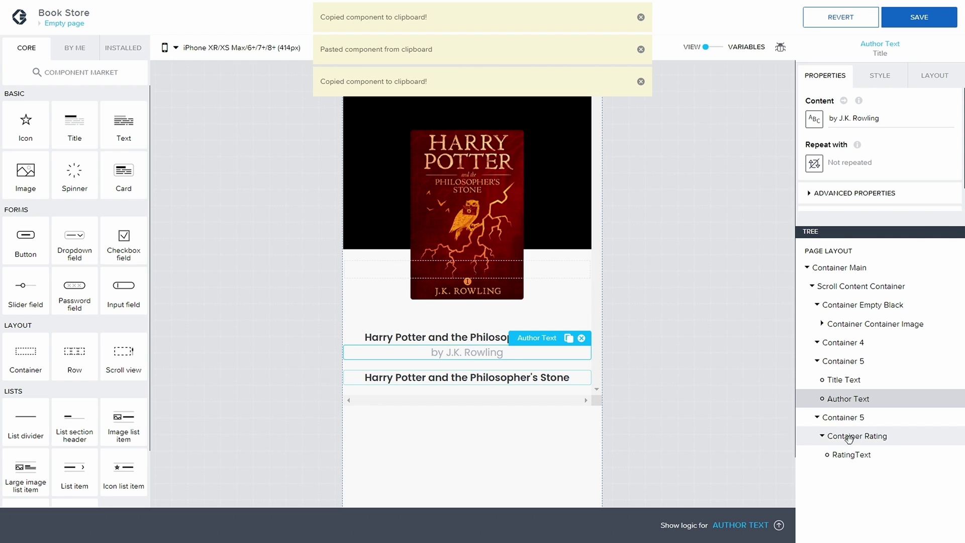
left_click(857, 437)
key("ctrl+v")
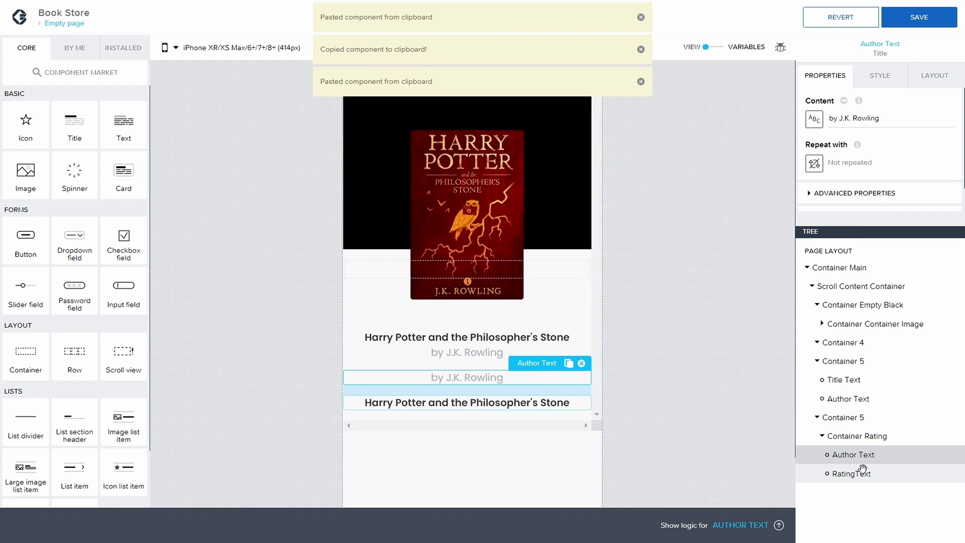
Move RatingText above the Author Text copy in Container Rating, and set the copy's content to "4.8"
left_click_drag(863, 470, 852, 458)
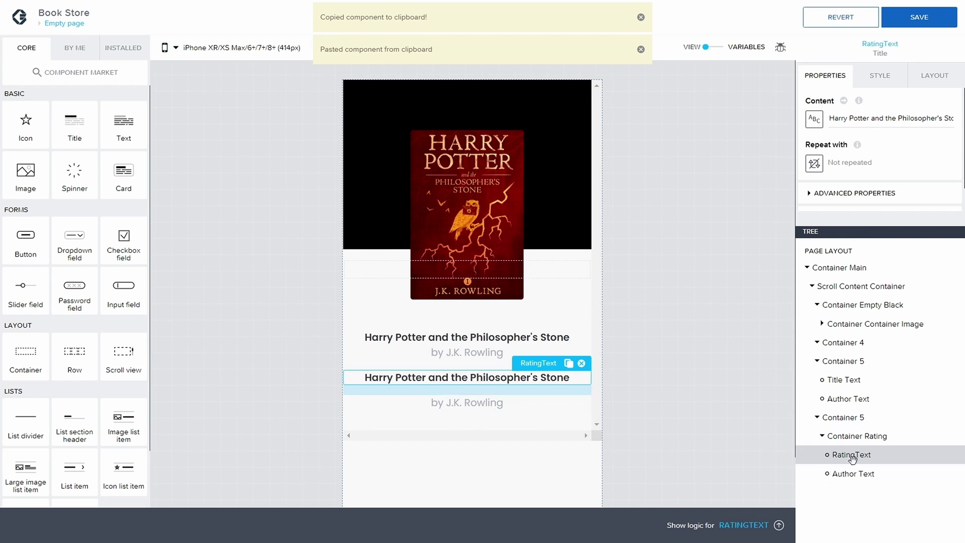
left_click(853, 473)
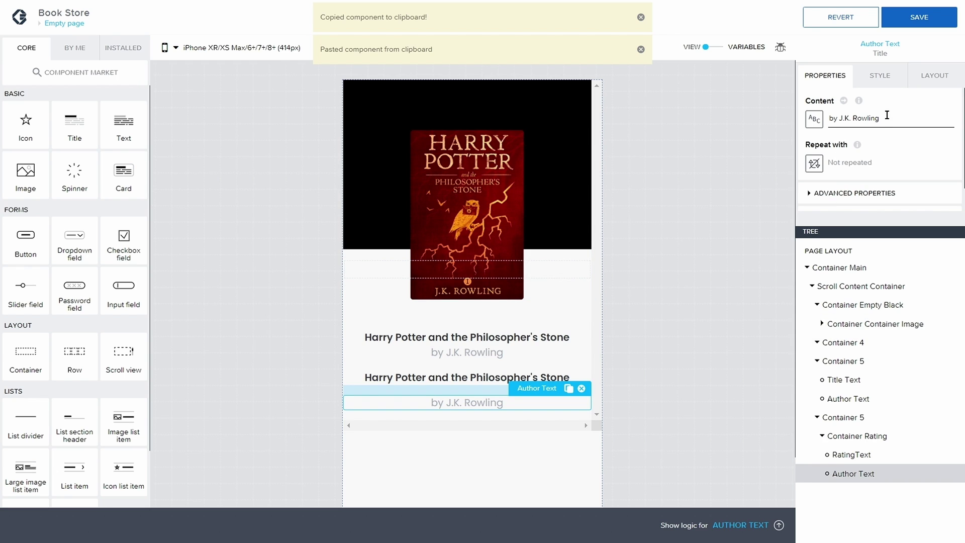
left_click_drag(883, 119, 842, 116)
type("4")
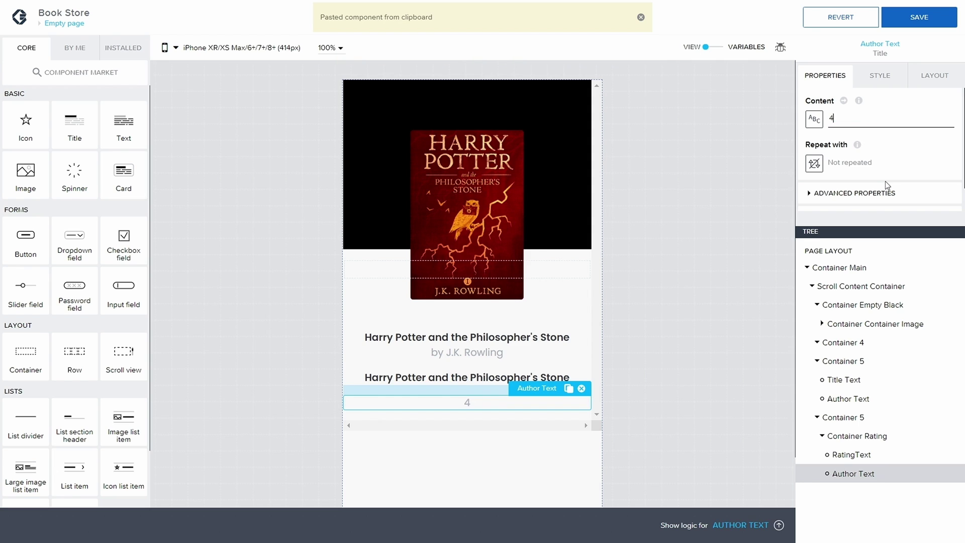
type(".8")
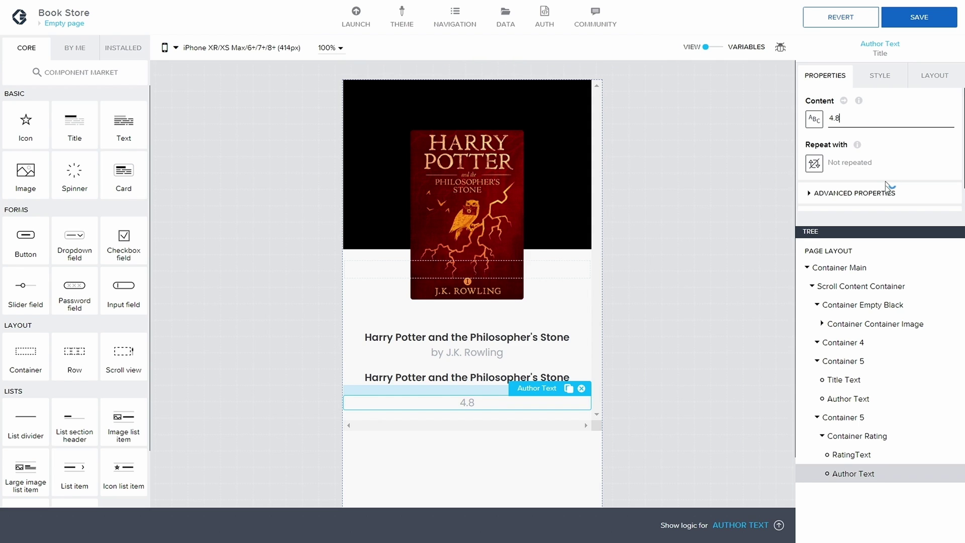
Place the Author Text copy above RatingText in Container Rating and replace its content with "Rating"
left_click_drag(855, 456, 841, 473)
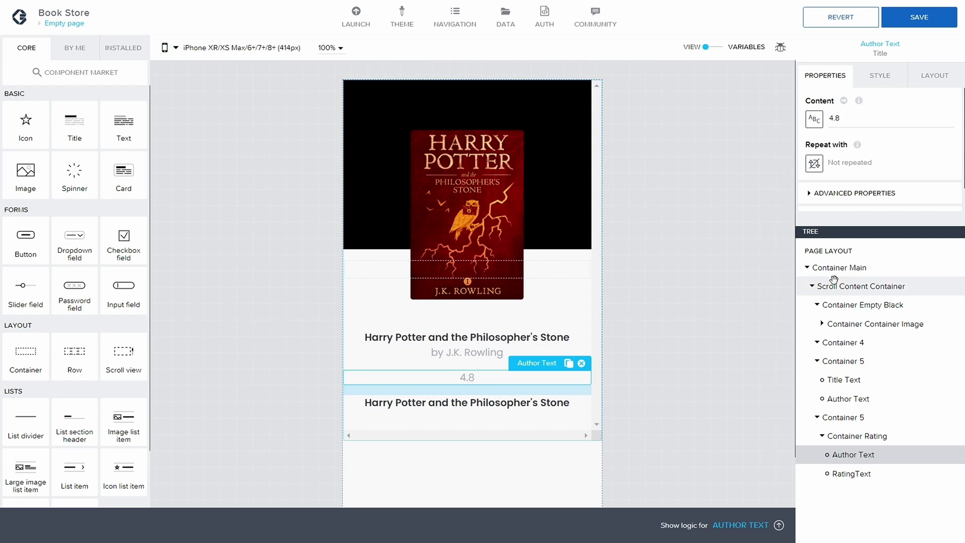
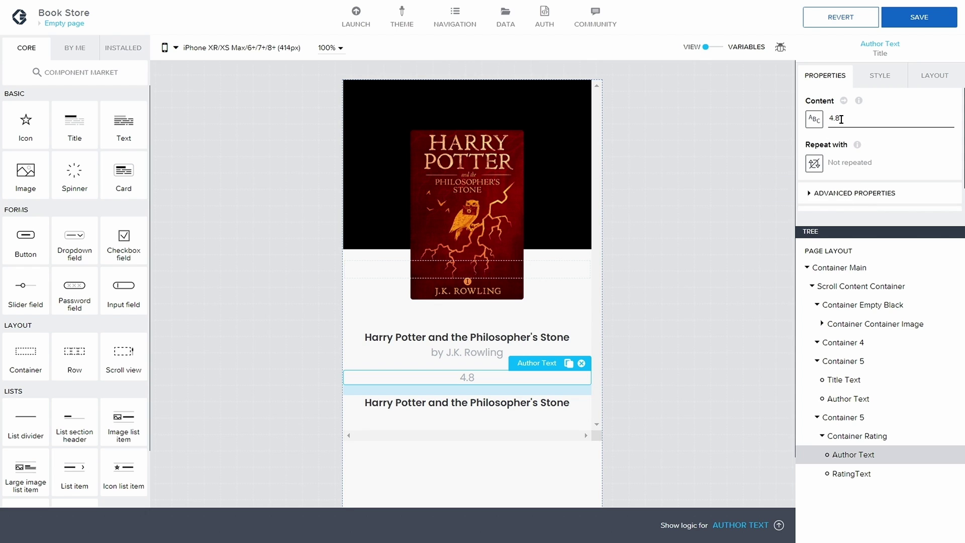
type("Rating")
Change RatingText's display name to "Rating Number Text" and save the application
left_click(851, 474)
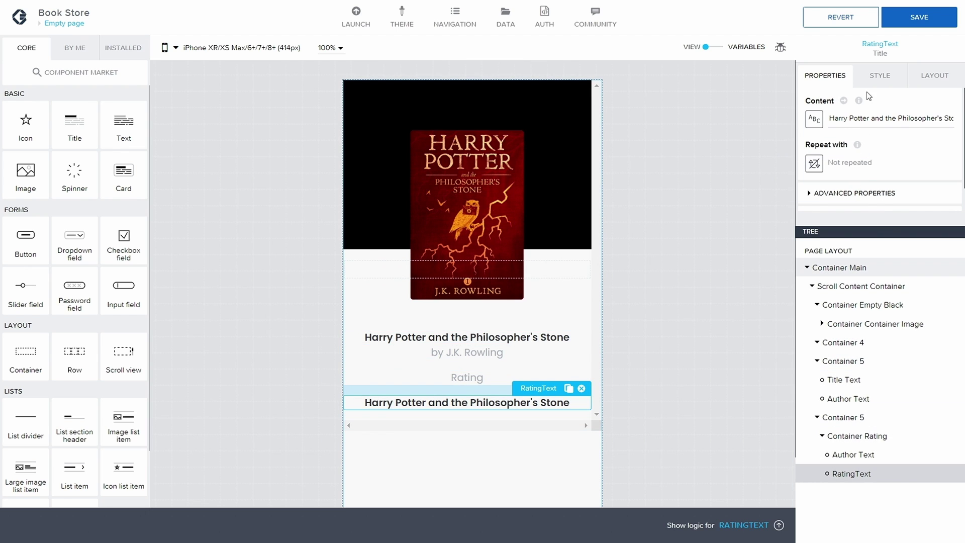
left_click(806, 195)
scroll(851, 207, "down", 2)
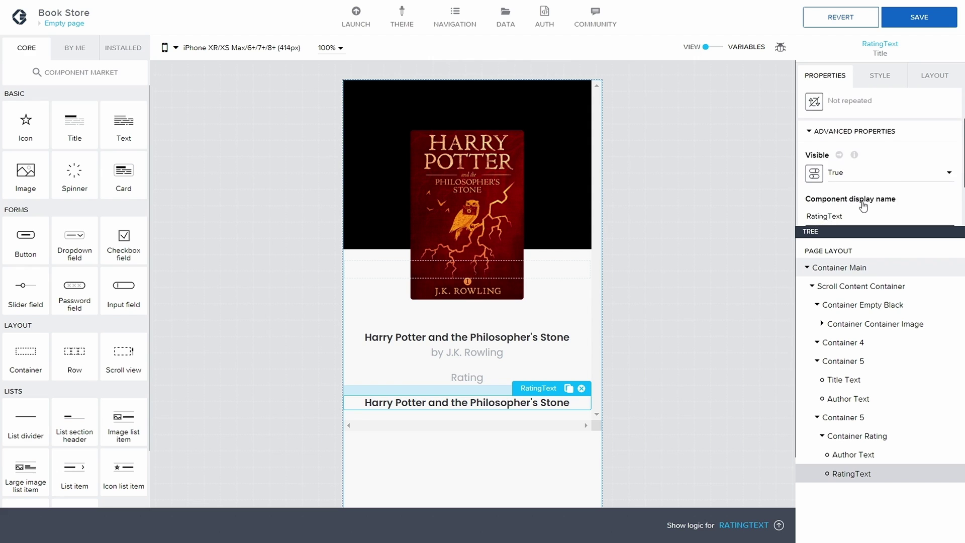
double_click(840, 195)
key("End")
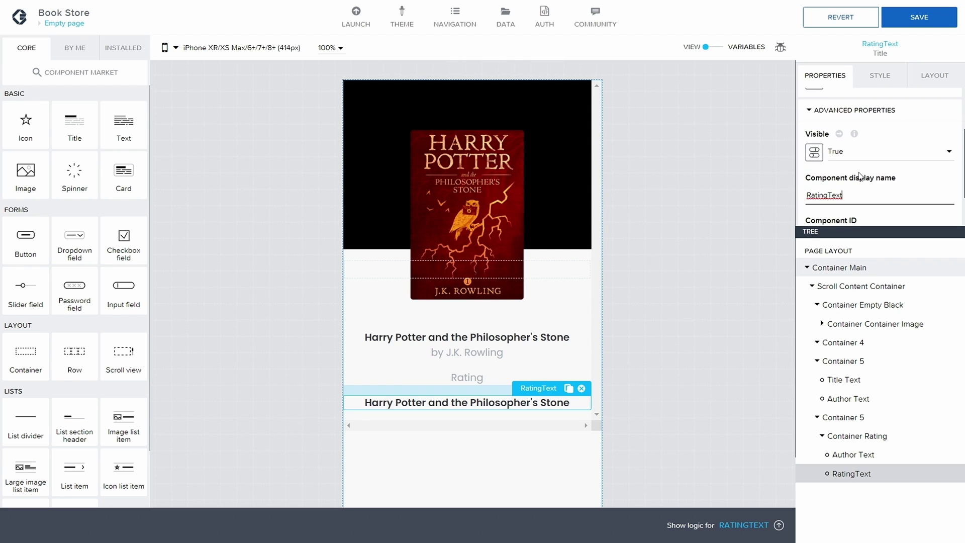
type("Number")
left_click(915, 19)
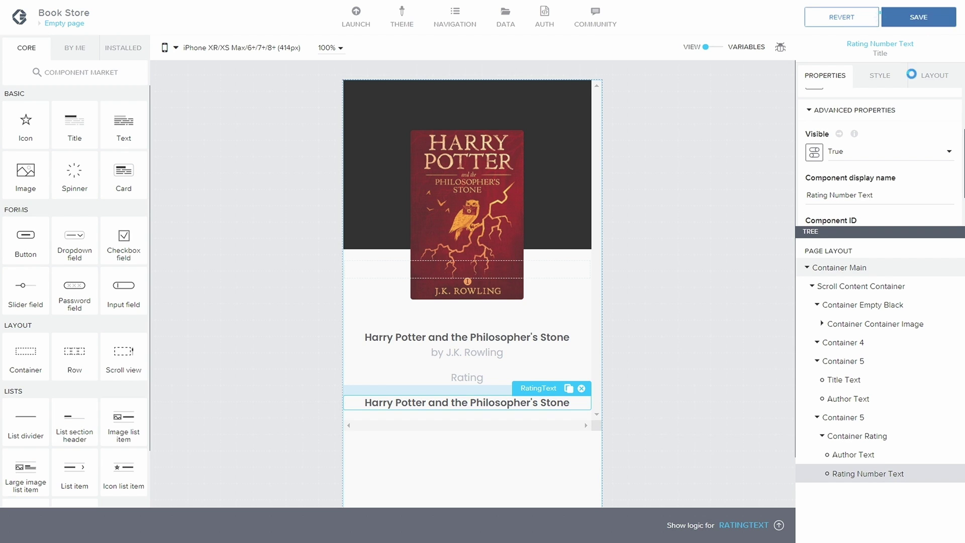
Change the display name of the Author Text copy in Container Rating to "RatingText"
left_click(875, 457)
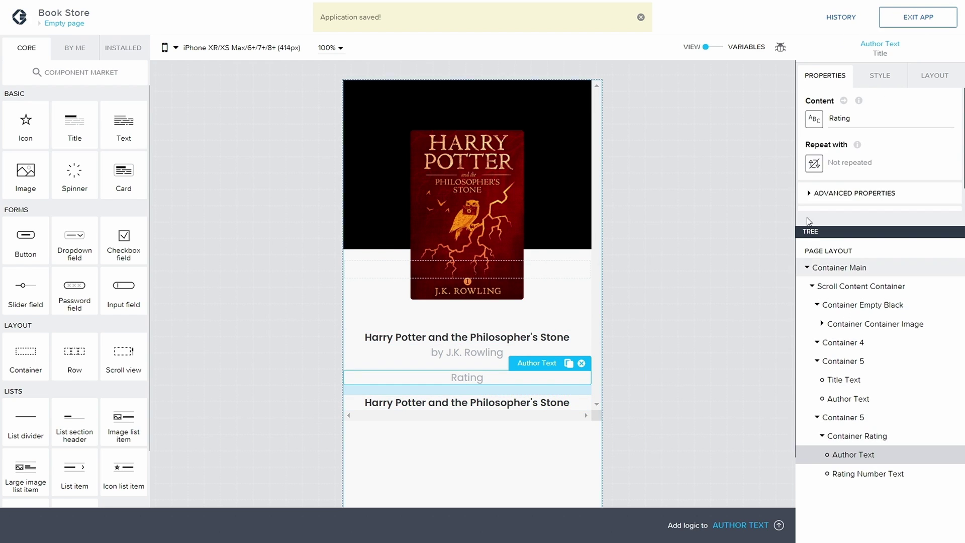
left_click(810, 193)
scroll(843, 203, "down", 3)
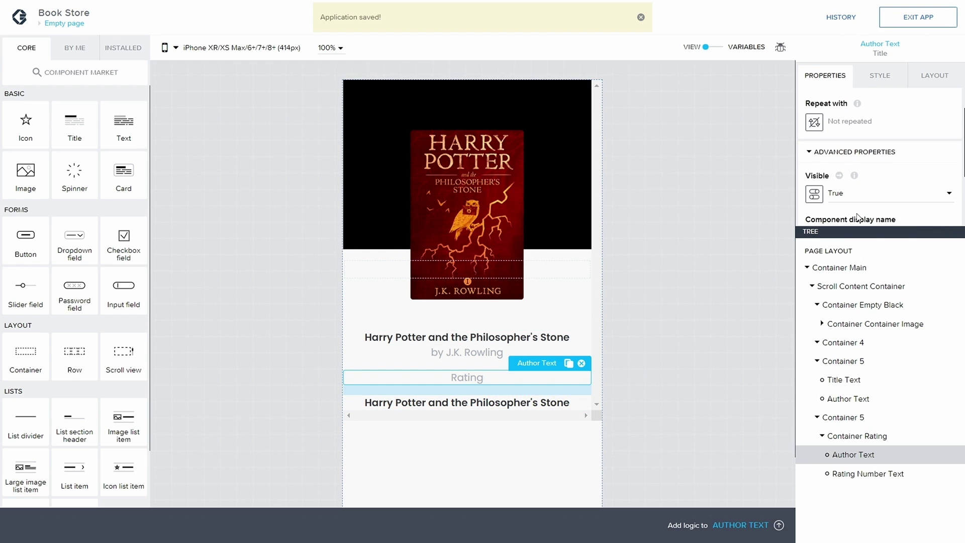
scroll(843, 203, "down", 1)
triple_click(824, 194)
type("RatingText")
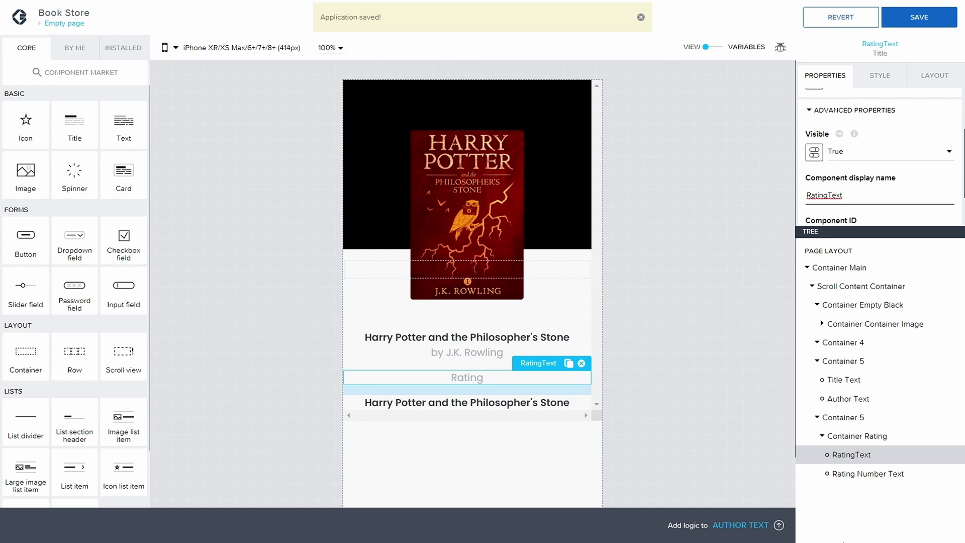
Replace the content of Rating Number Text with "4.8" and save the application
left_click(837, 474)
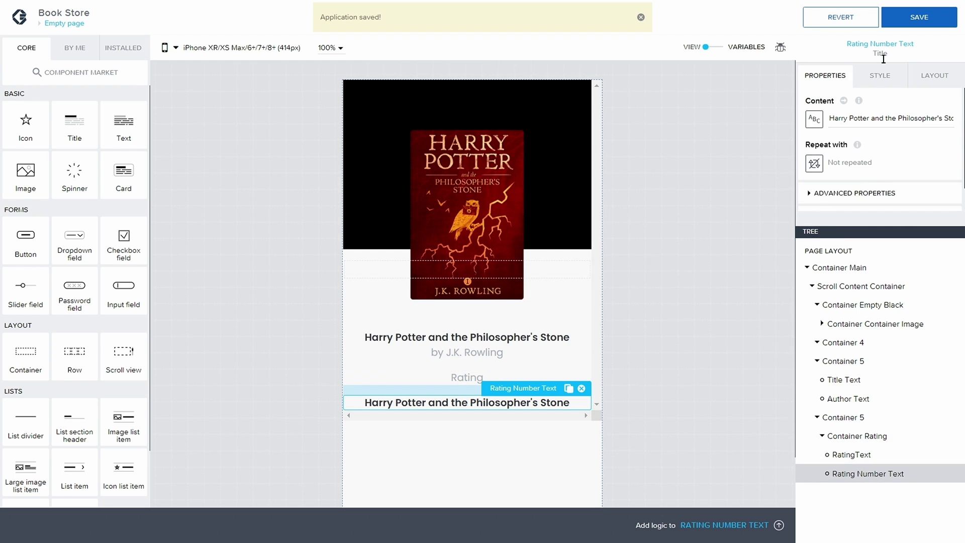
left_click(870, 87)
left_click(825, 76)
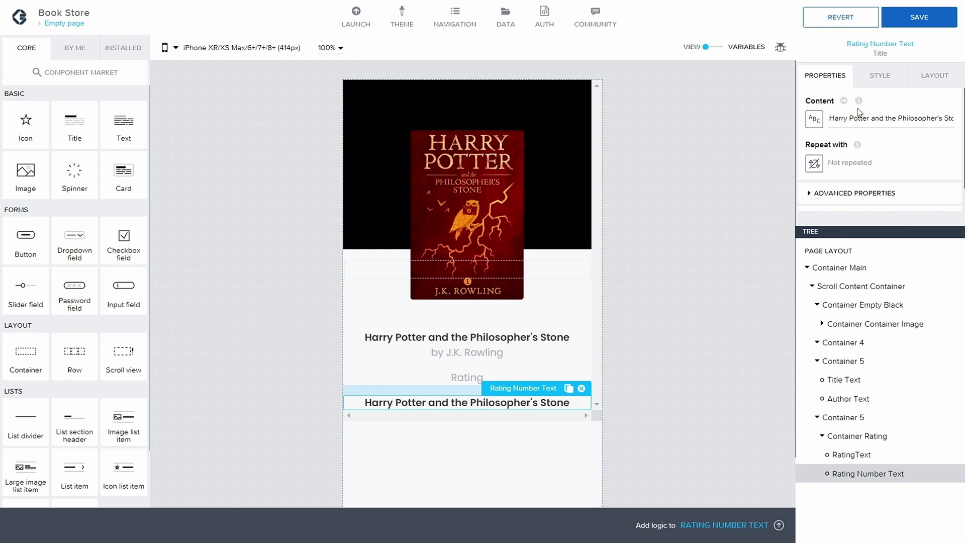
key("ctrl+a")
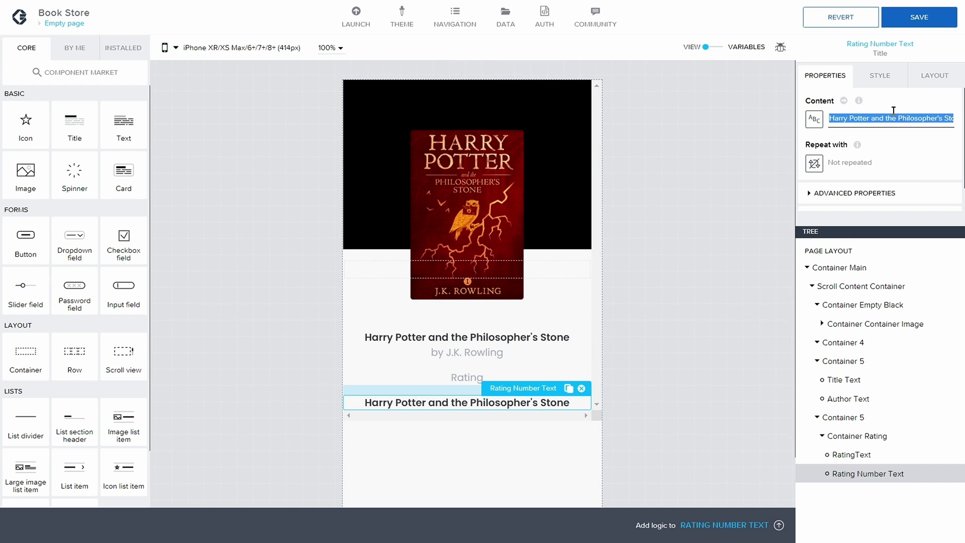
type("4.8")
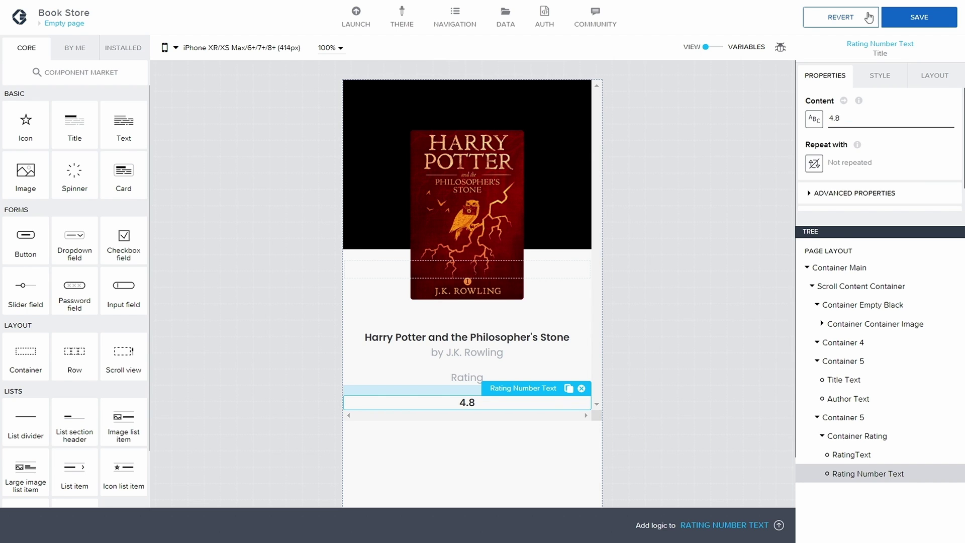
left_click(917, 17)
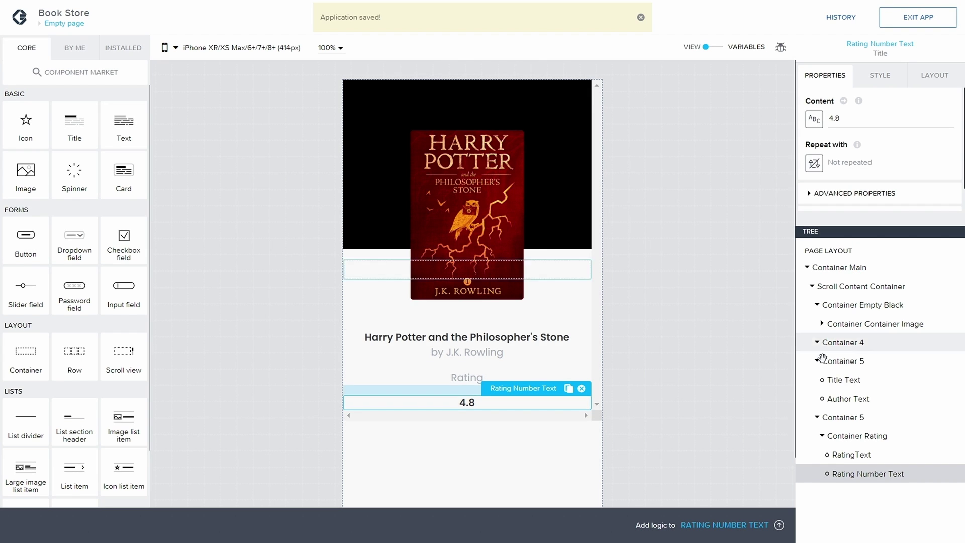
Remove the bottom gap of RatingText by setting it to "-"
left_click(850, 455)
left_click(930, 77)
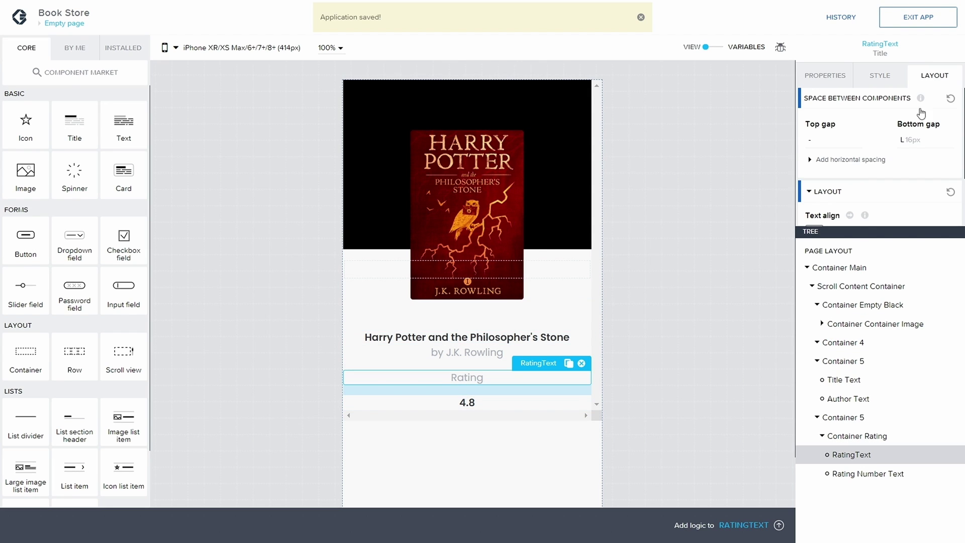
left_click(911, 140)
left_click(918, 312)
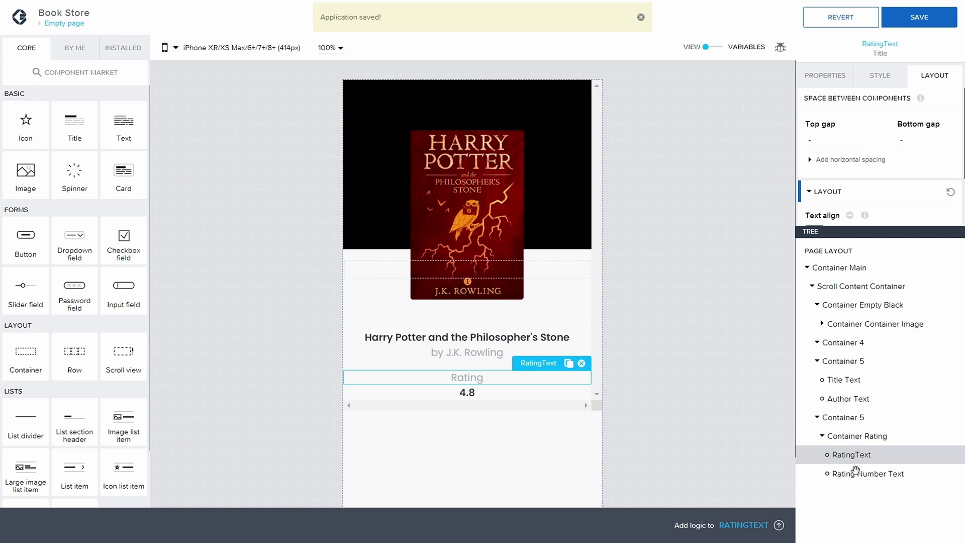
Set Container Rating to the Vertical layout, save the application, and collapse the container in the tree
left_click(856, 437)
left_click(879, 79)
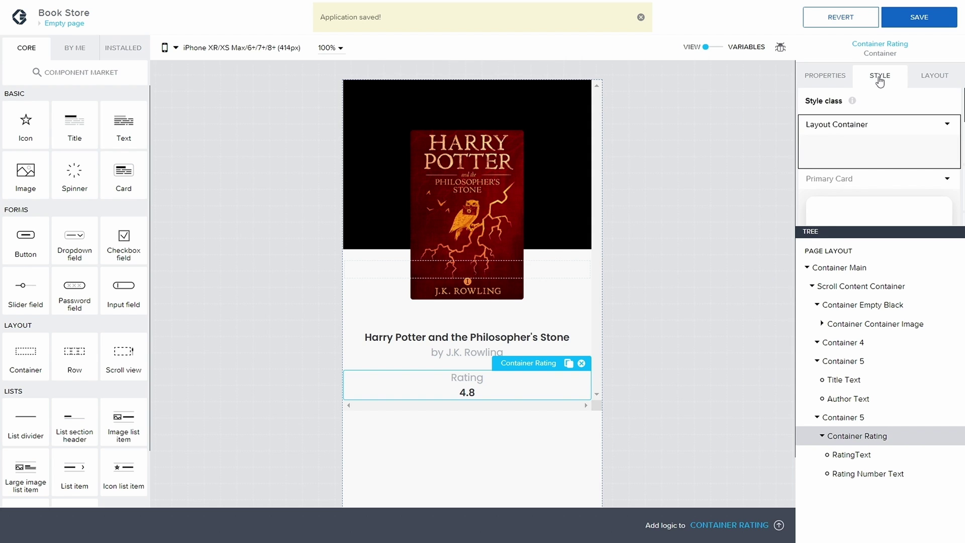
left_click(926, 82)
scroll(806, 180, "down", 1)
left_click(807, 173)
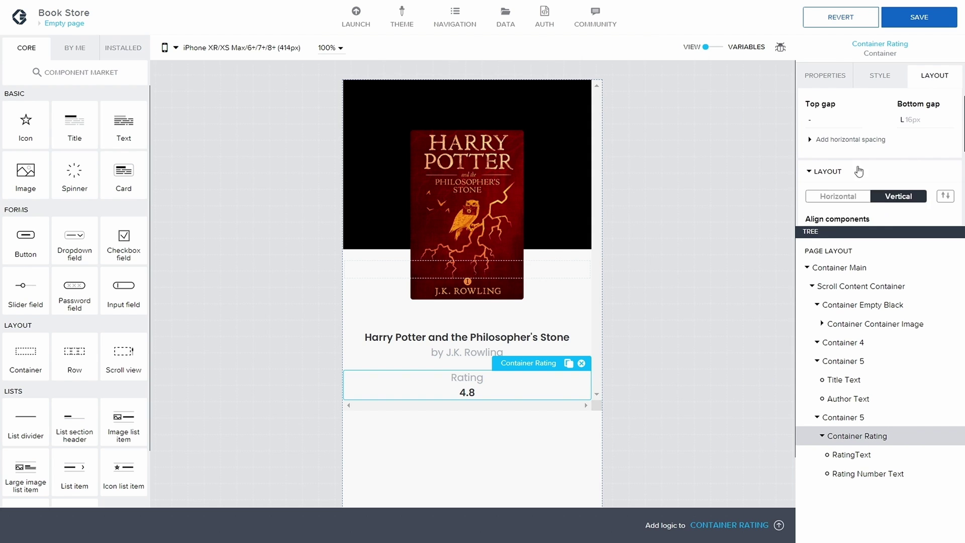
scroll(824, 169, "down", 1)
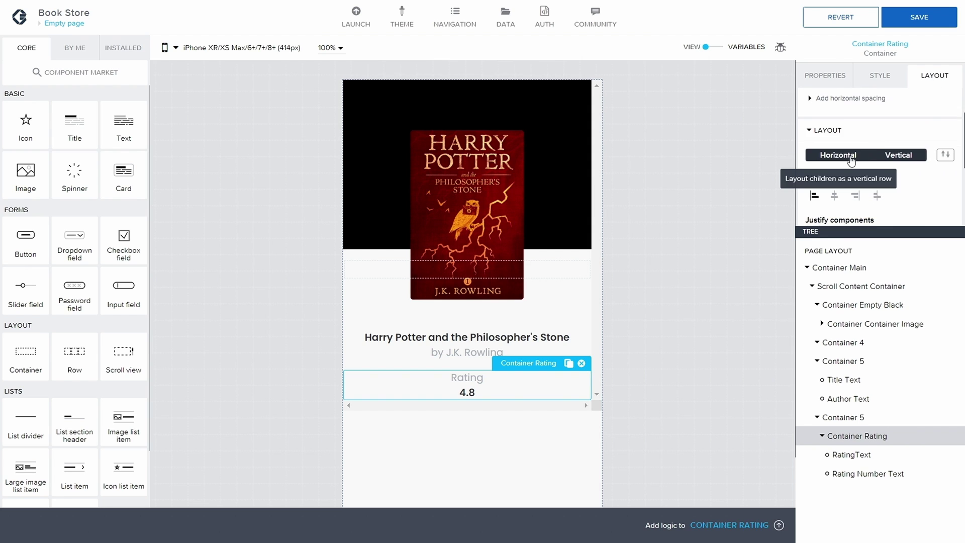
left_click(897, 155)
left_click(927, 13)
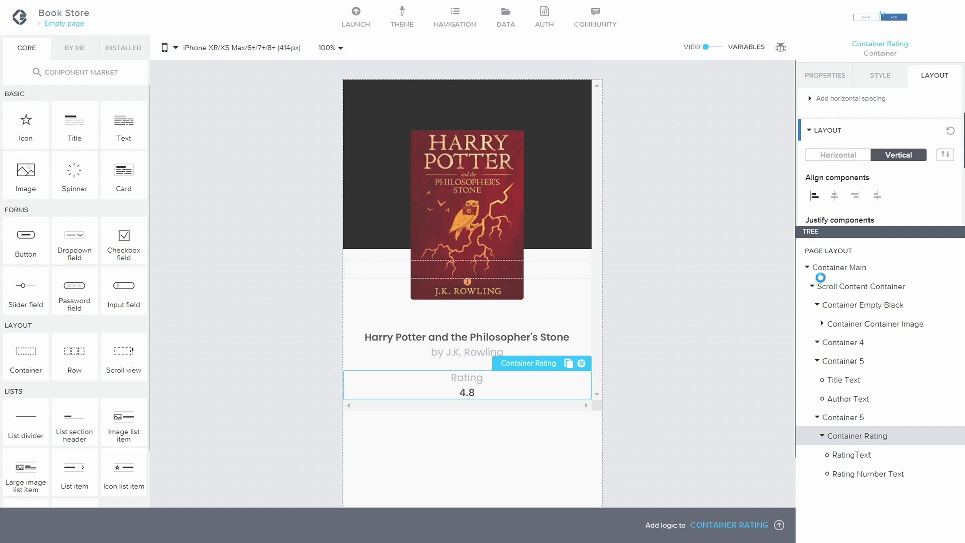
left_click(822, 437)
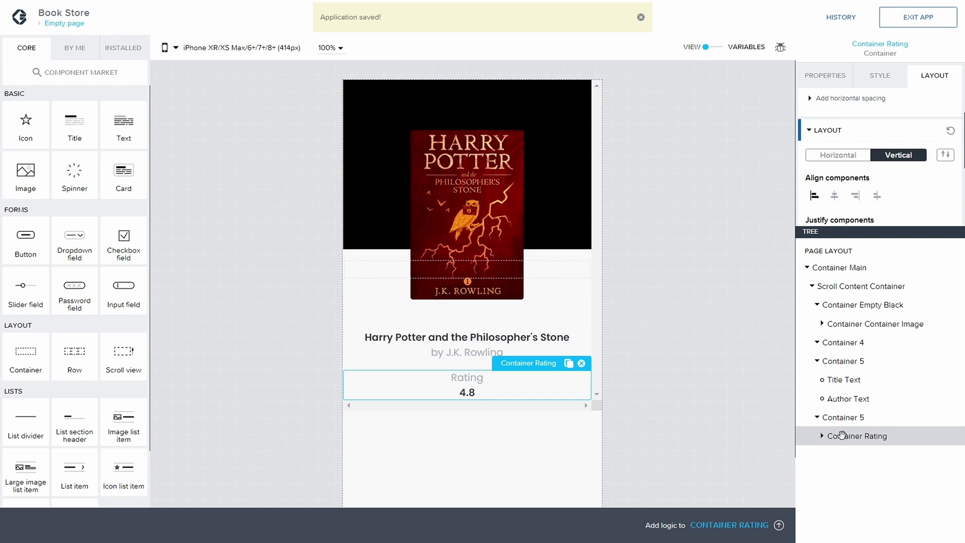
Duplicate Container Rating within the lower Container 5, removing the extra copy nested inside the duplicate
key("ctrl+c")
key("ctrl+v")
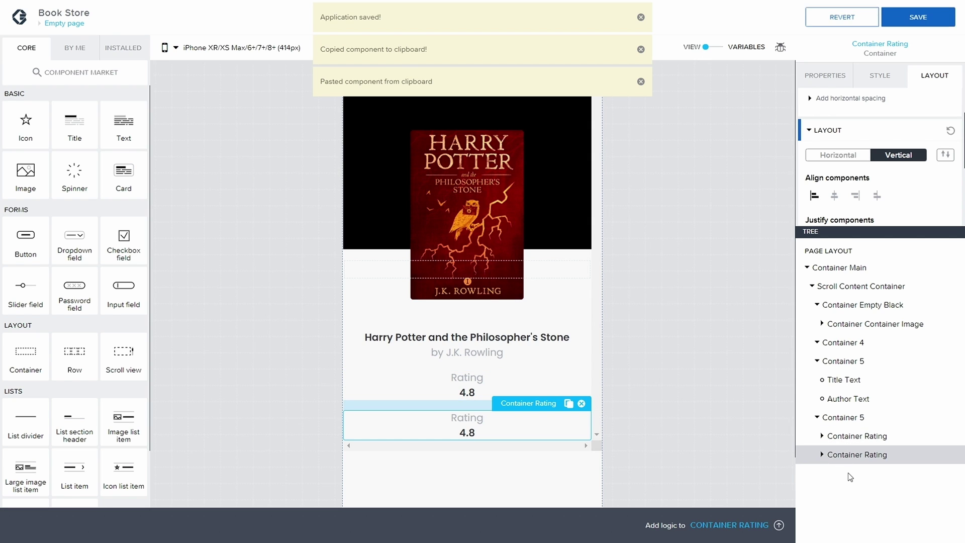
key("ctrl+v")
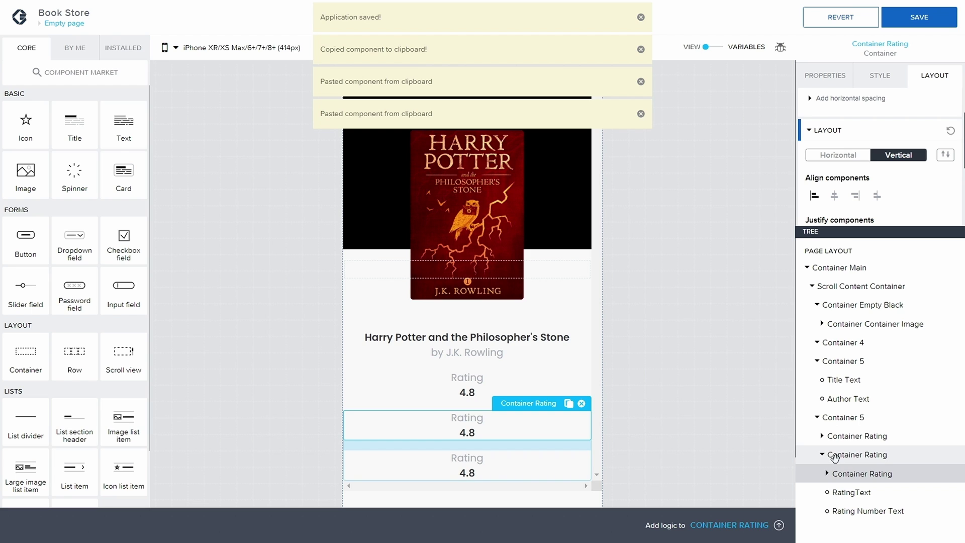
left_click(581, 404)
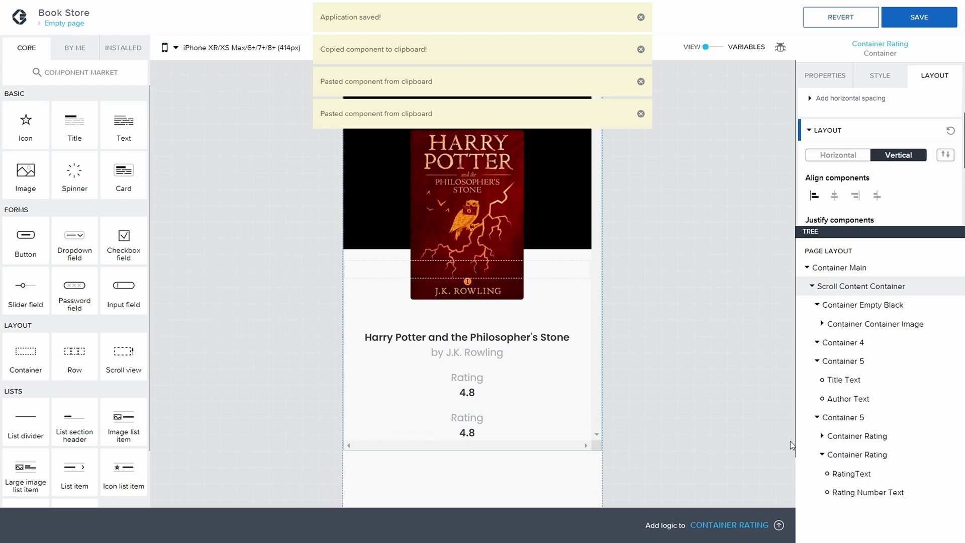
left_click(824, 454)
left_click(858, 458)
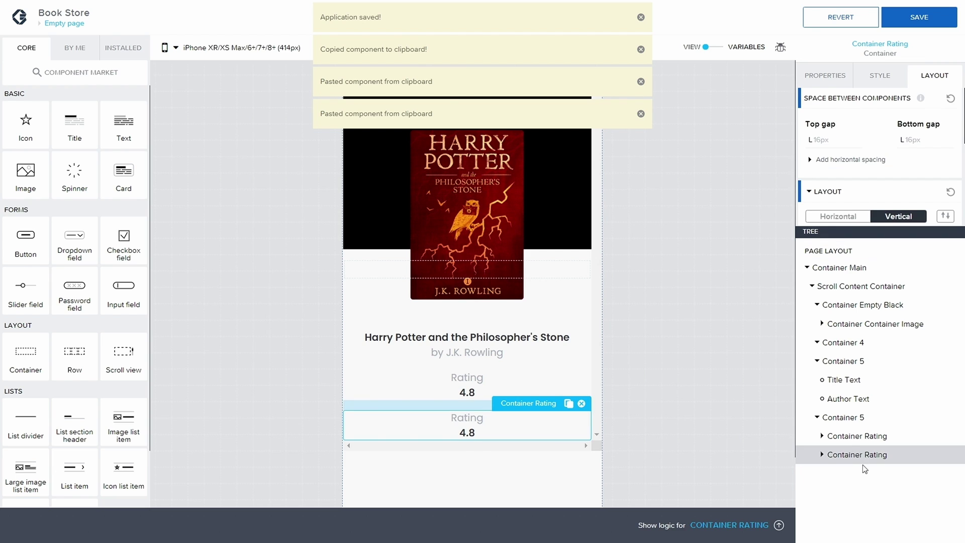
Paste two more copies of Container Rating directly into the lower Container 5 and delete the copy nested inside the first one
key("ctrl+v")
left_click(823, 456)
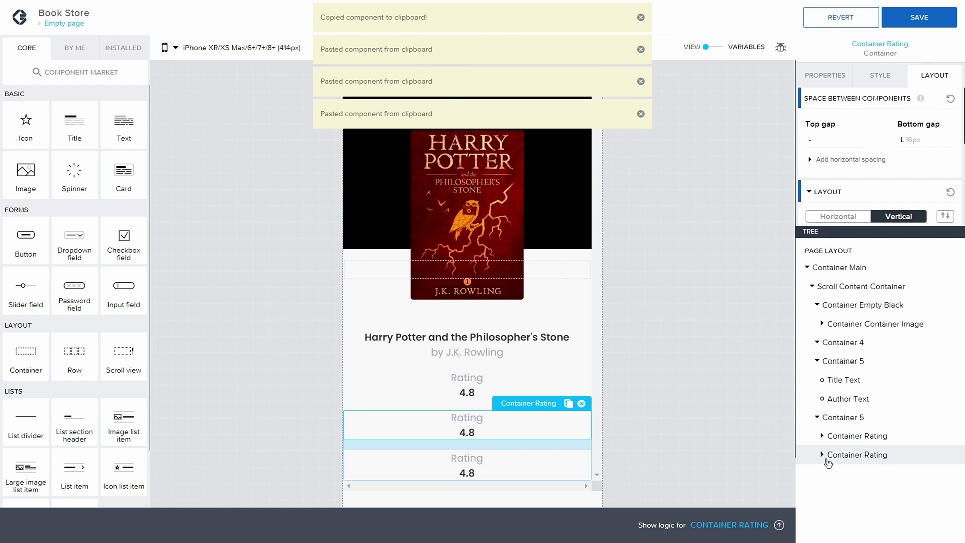
left_click(837, 421)
left_click(849, 435)
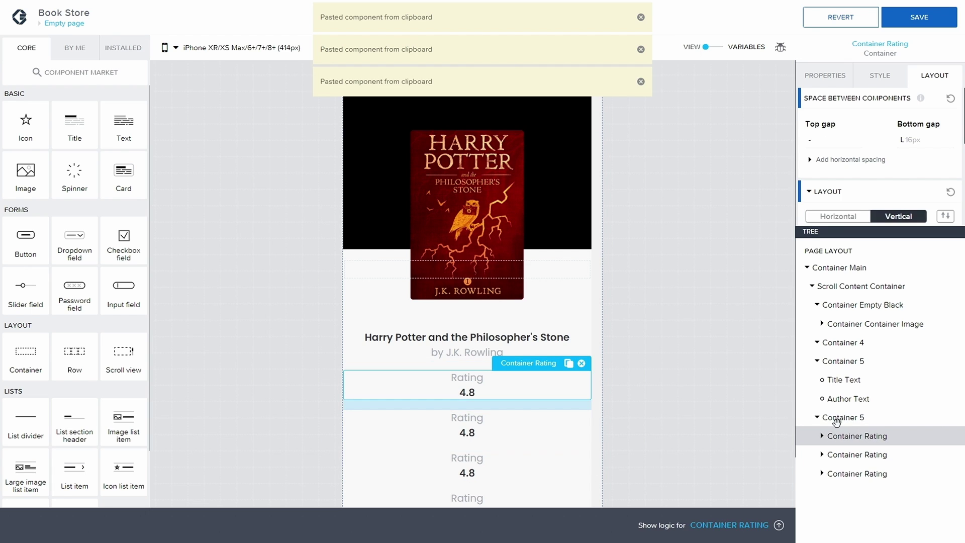
key("ctrl+v")
left_click(833, 452)
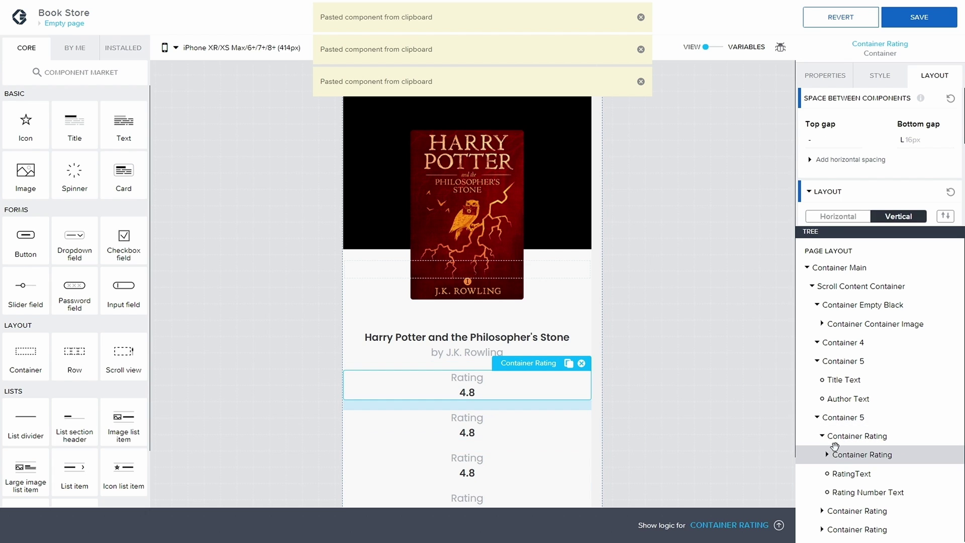
key("Delete")
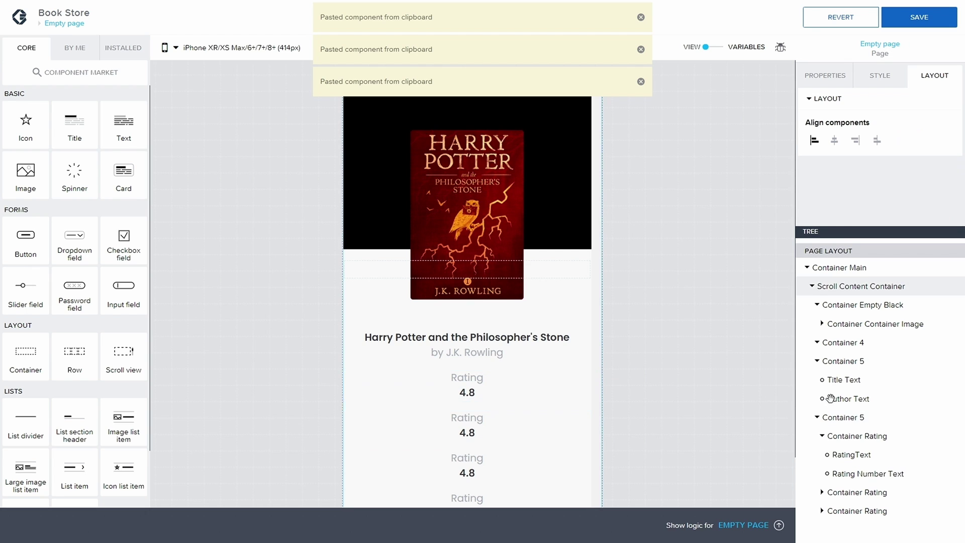
left_click(823, 434)
left_click(836, 419)
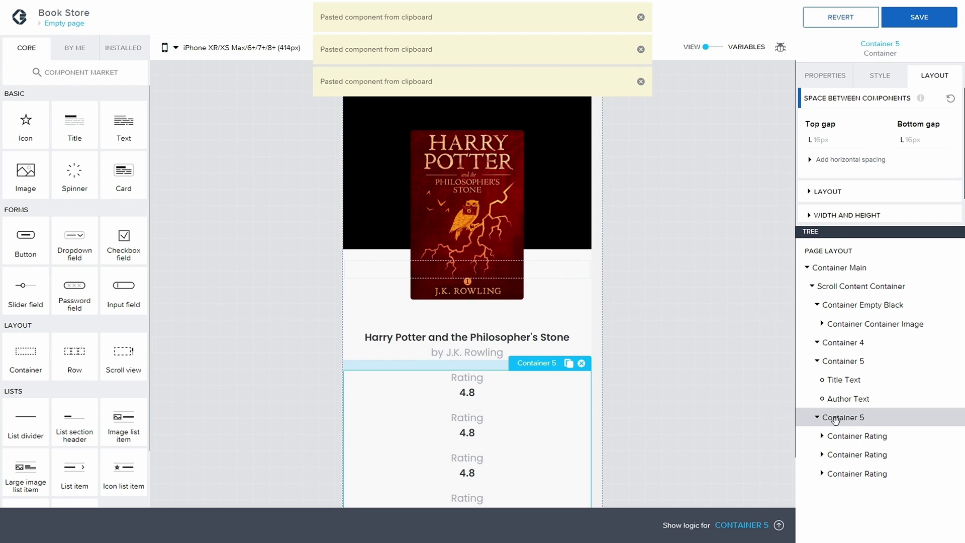
left_click(846, 438)
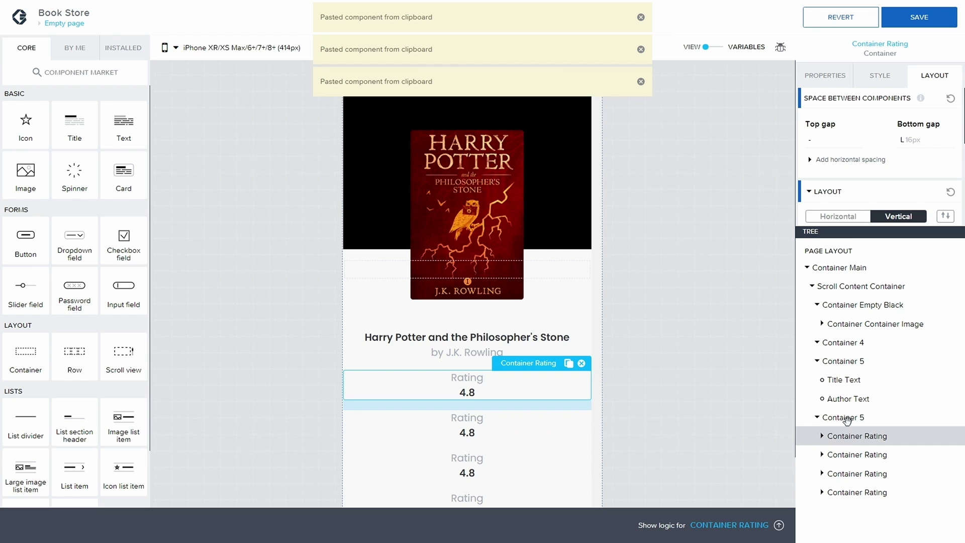
Set the lower Container 5 holding the rating containers to the Horizontal layout
left_click(874, 417)
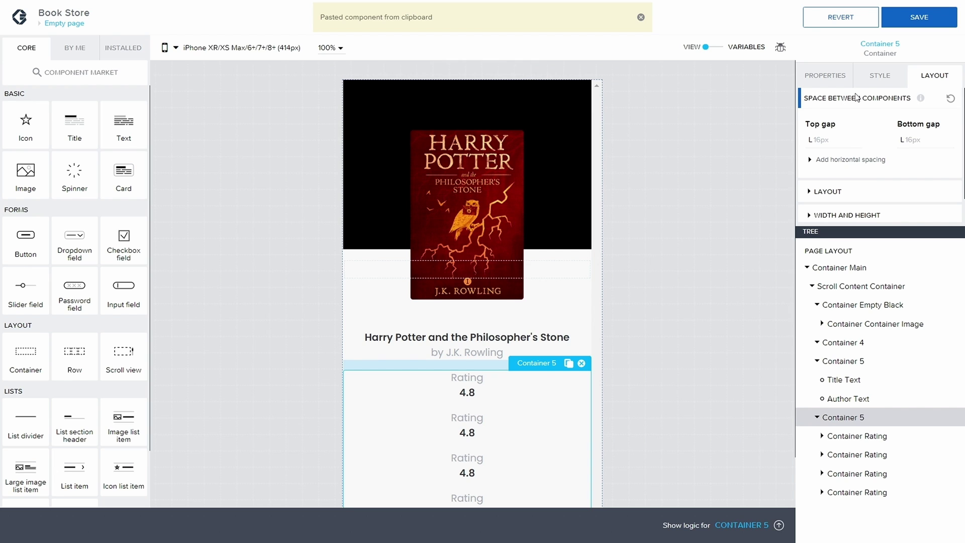
scroll(847, 147, "down", 1)
left_click(848, 165)
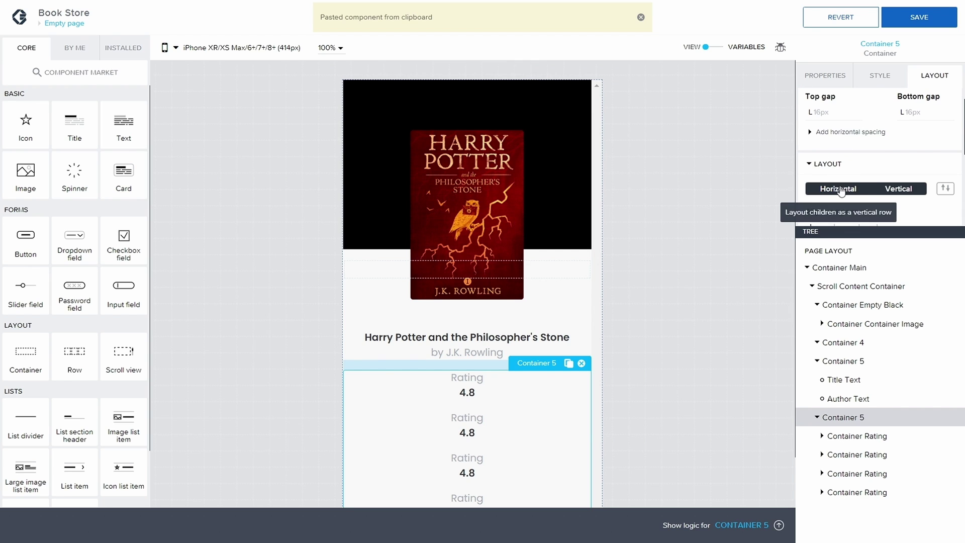
left_click(843, 190)
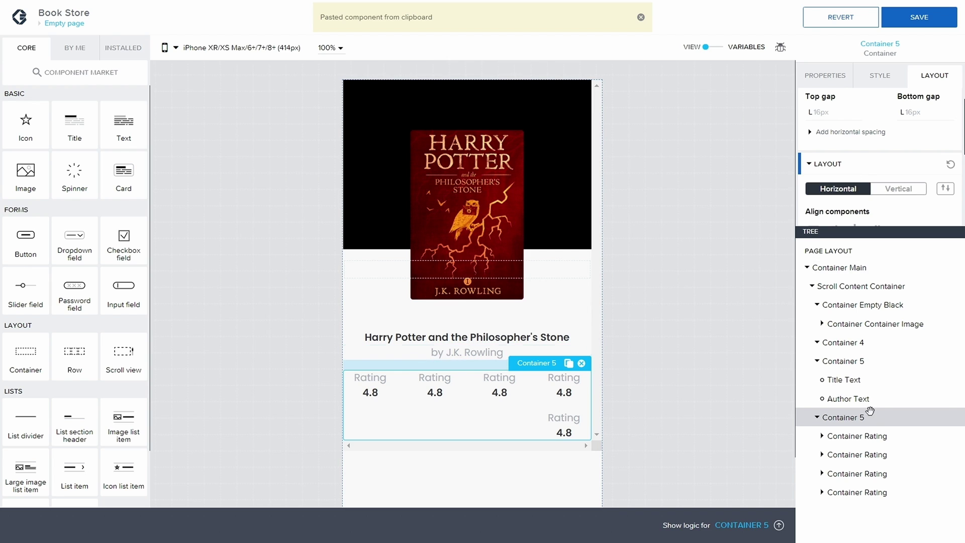
Delete the Container Rating nested inside the last Container Rating and collapse its parent in the tree
left_click(854, 439)
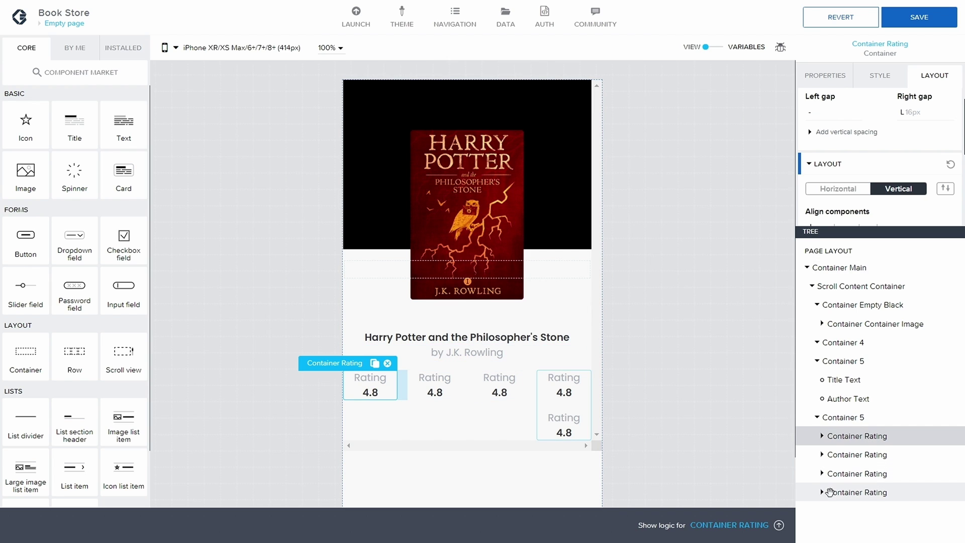
left_click(822, 492)
scroll(823, 490, "down", 1)
left_click(861, 489)
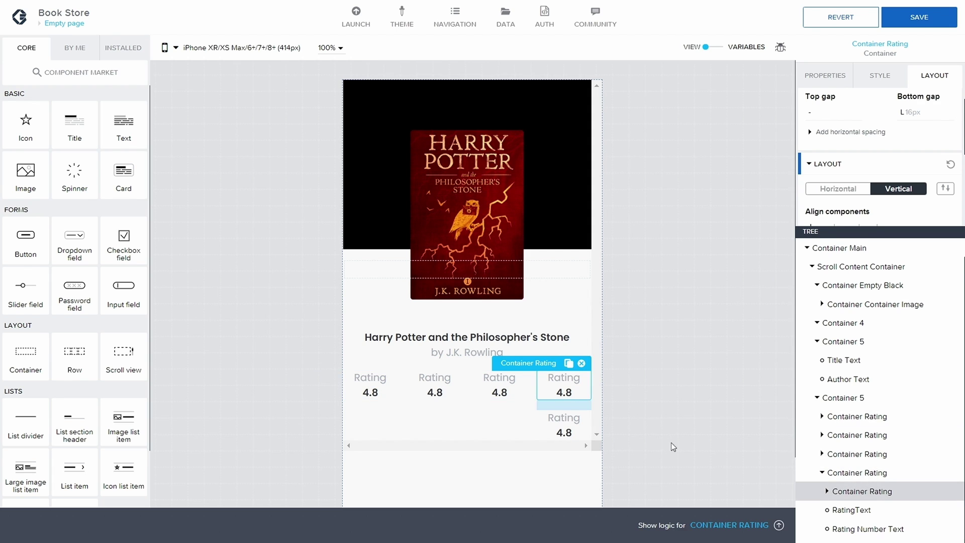
left_click(580, 361)
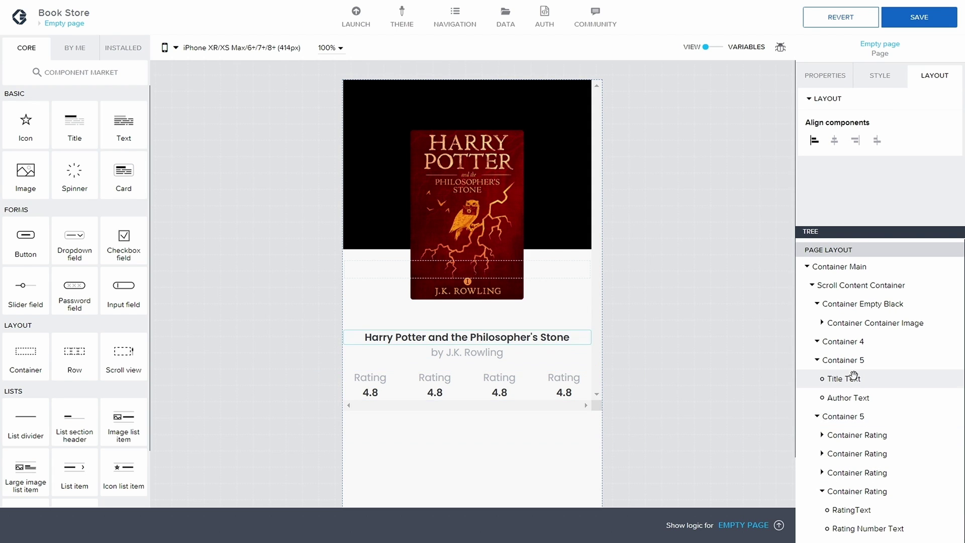
left_click(823, 492)
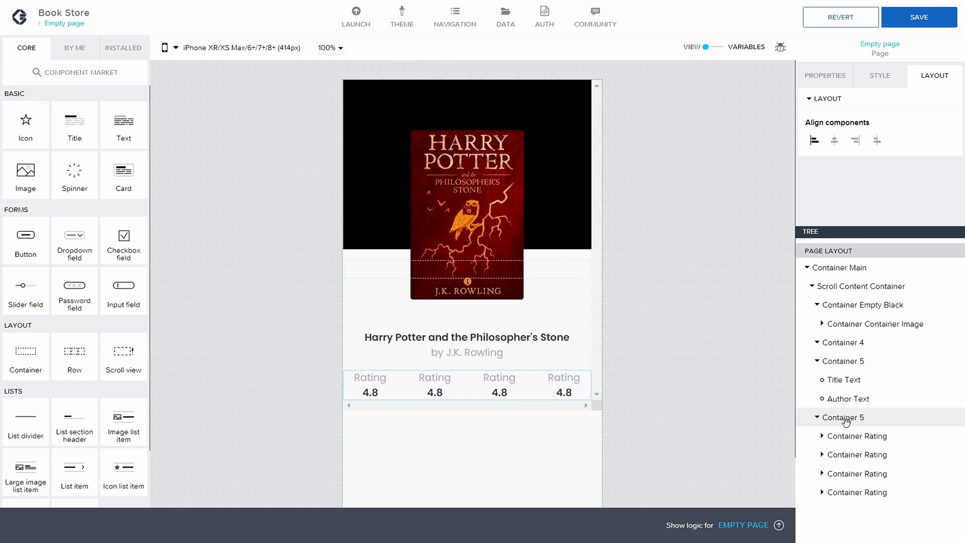
Change the display name of the second Container Rating to "Container Pages"
left_click(854, 436)
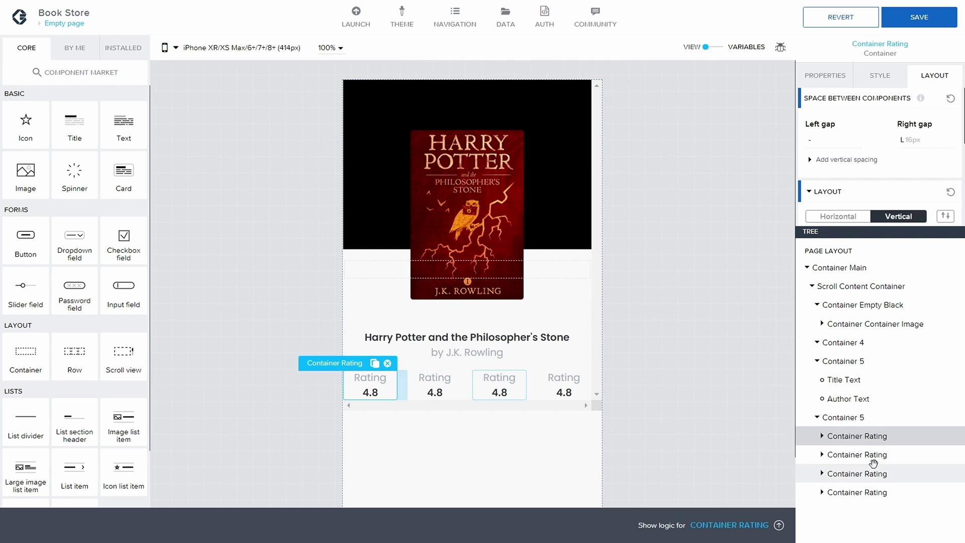
left_click(875, 455)
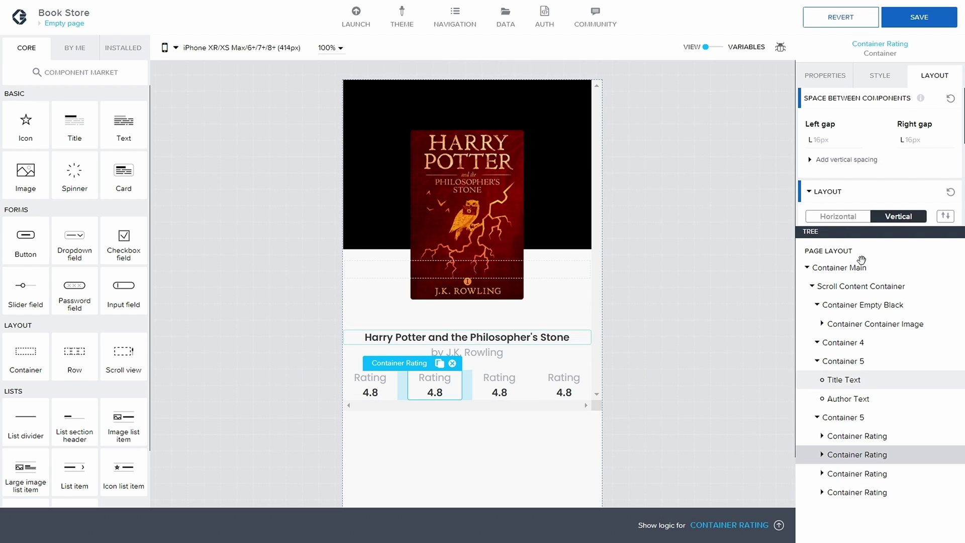
left_click(838, 79)
left_click(809, 193)
scroll(876, 185, "down", 1)
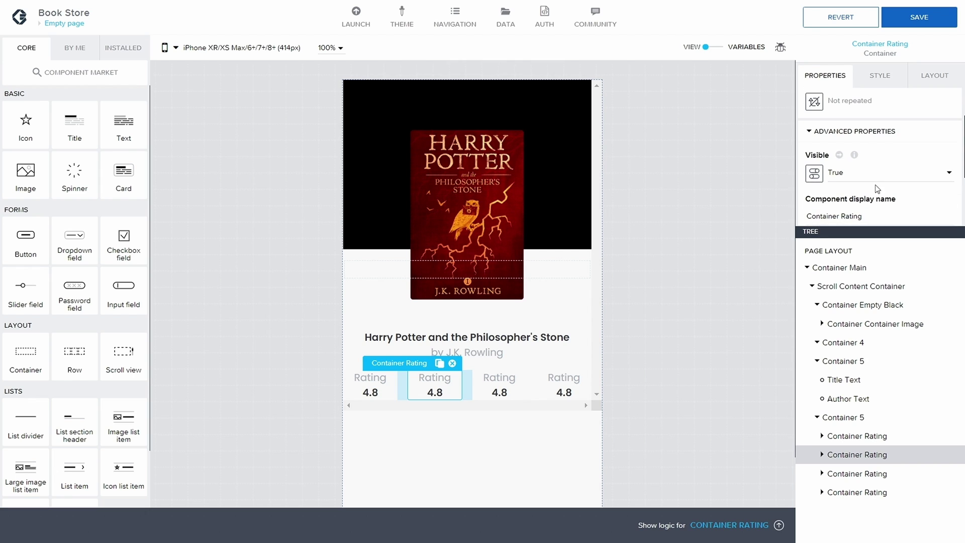
double_click(858, 214)
type("Pages")
Change the display name of the third Container Rating to "Container Languages"
left_click(854, 473)
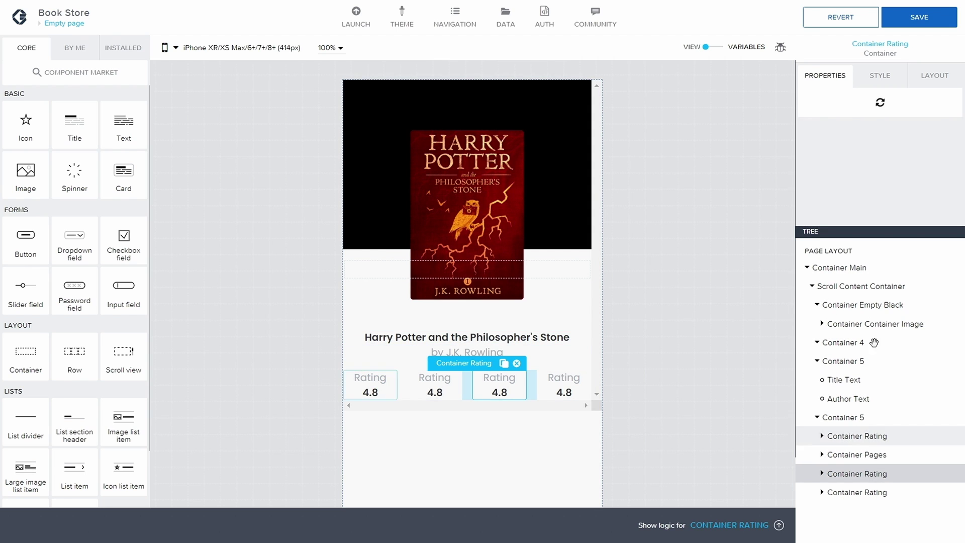
left_click(851, 192)
scroll(872, 186, "down", 1)
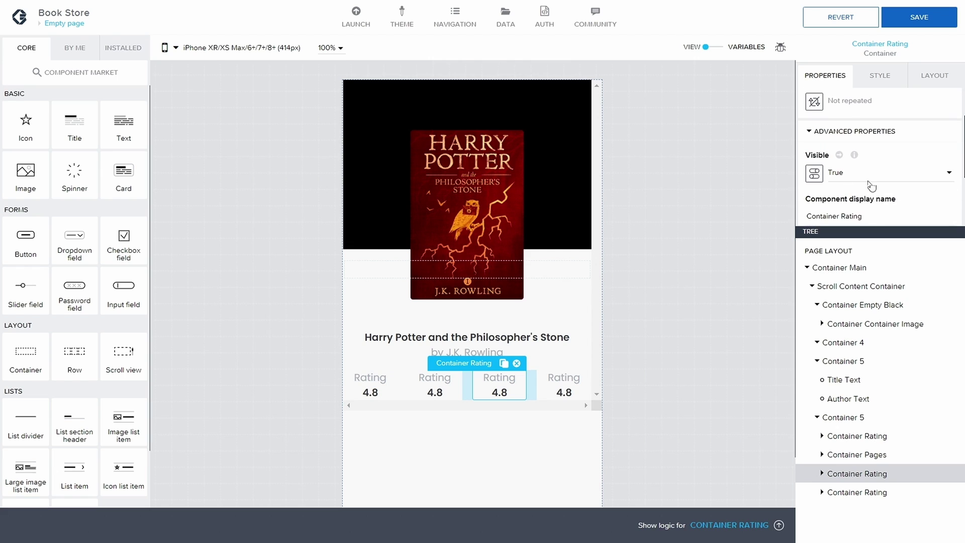
double_click(852, 216)
type("Lan")
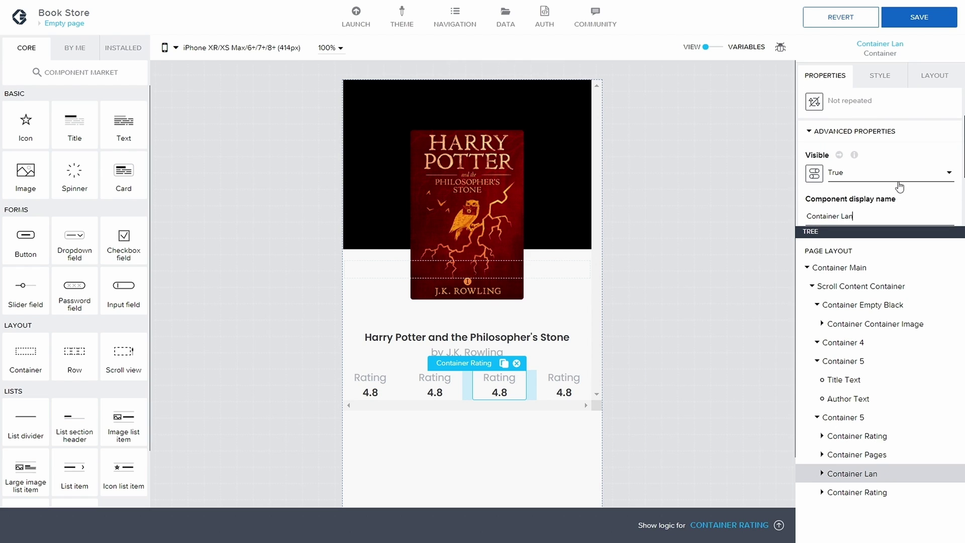
type("guages")
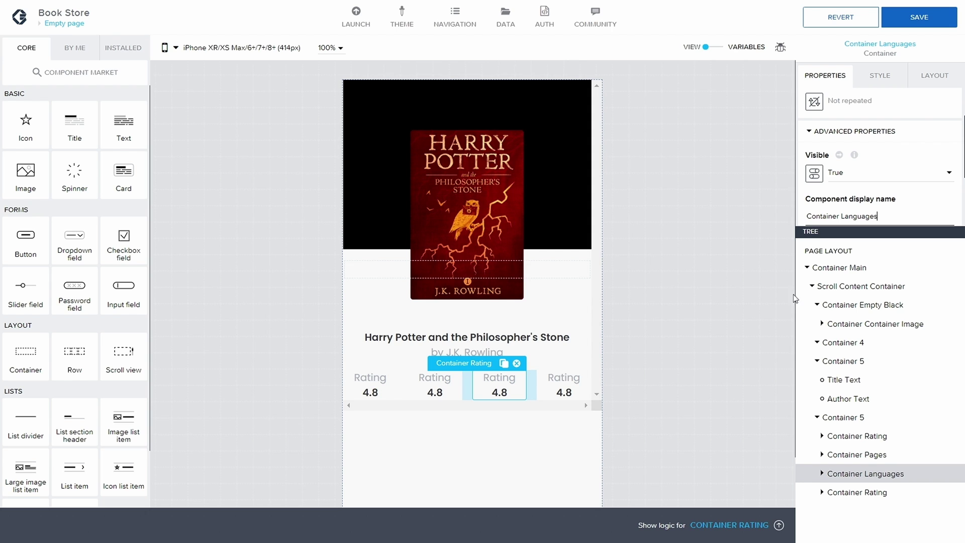
Change the display name of the last Container Rating to "Container Audio"
left_click(878, 493)
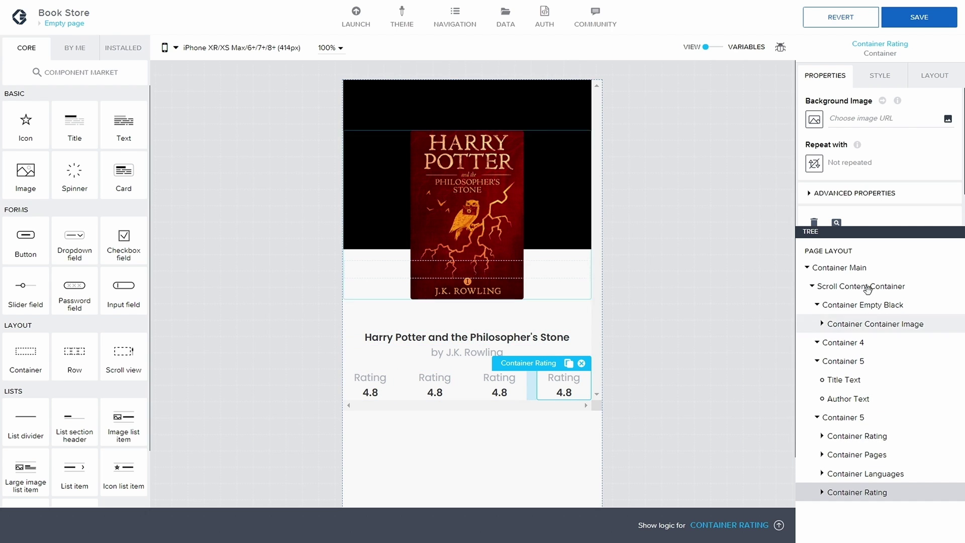
left_click(844, 195)
scroll(881, 201, "down", 1)
double_click(857, 212)
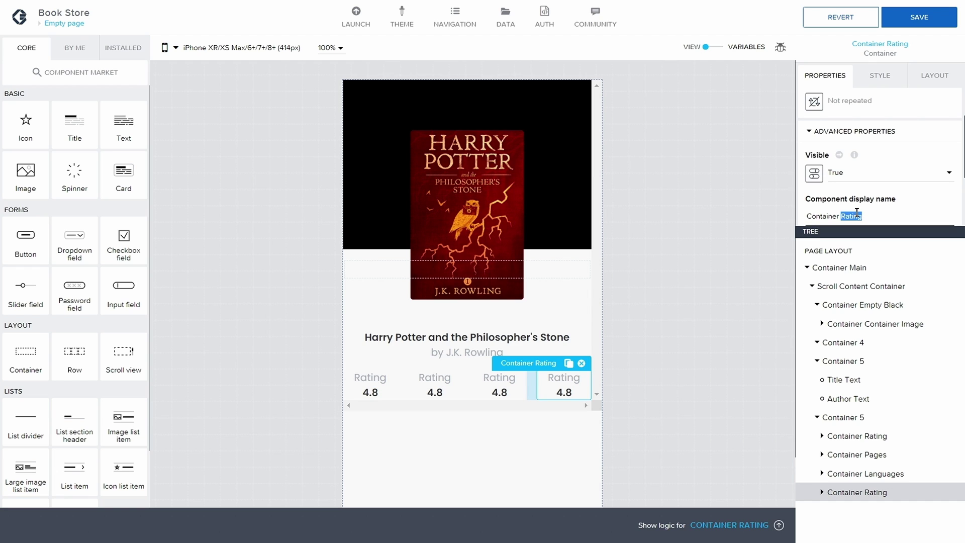
type("Audio")
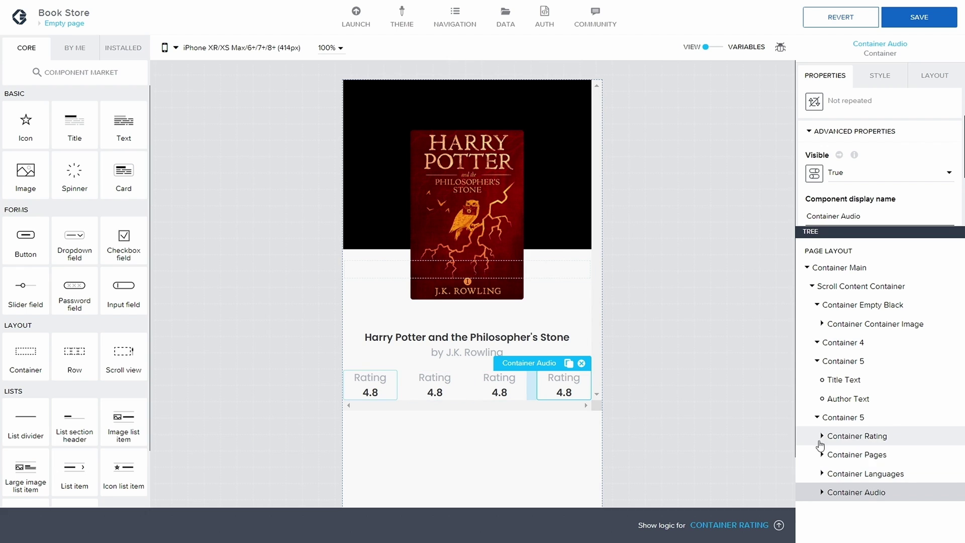
Change the display name of RatingText inside Container Pages to "Pages Text"
left_click(822, 436)
left_click(822, 435)
left_click(823, 455)
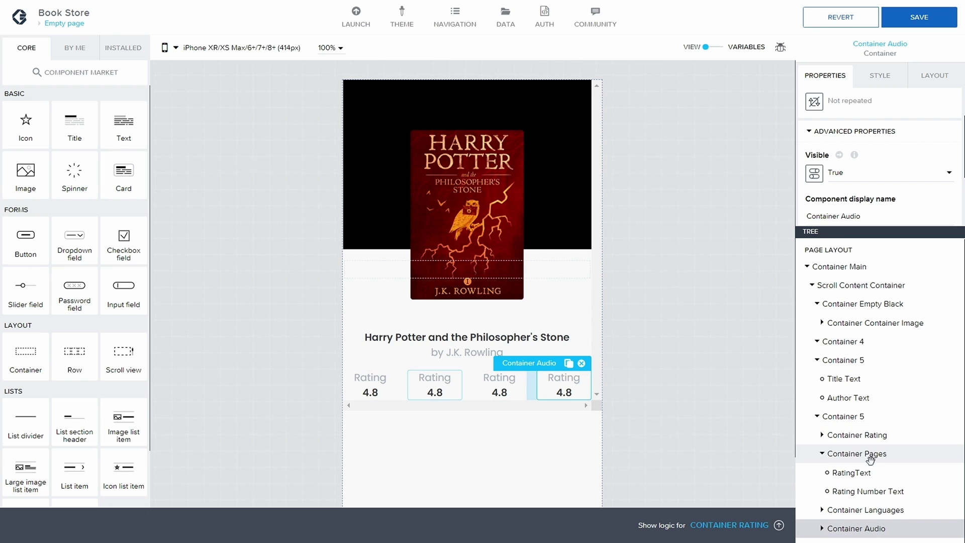
left_click(849, 472)
left_click(851, 193)
scroll(852, 201, "down", 3)
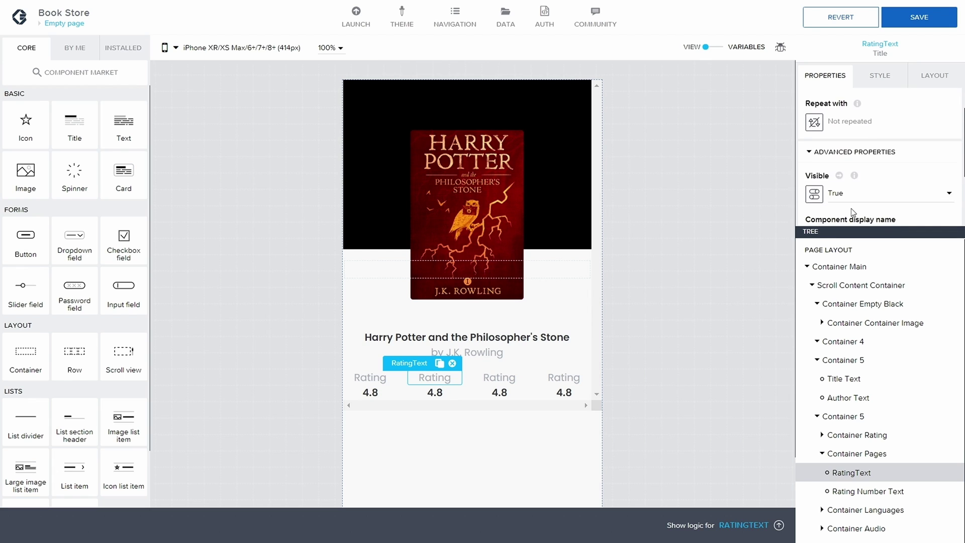
double_click(835, 192)
key("End")
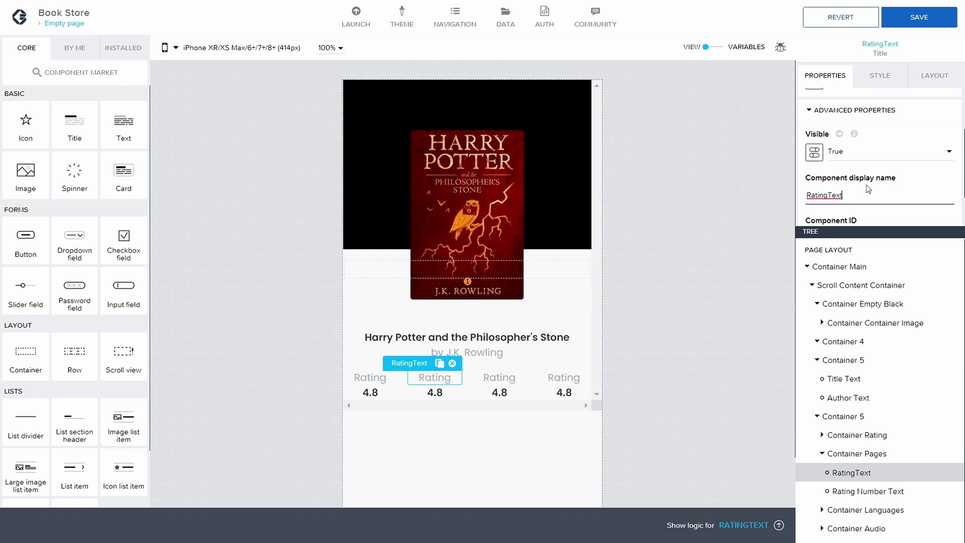
key("BackSpace")
key("BackSpace")
key("BackSpace")
key("BackSpace")
key("BackSpace")
key("BackSpace")
key("BackSpace")
key("BackSpace")
key("BackSpace")
key("BackSpace")
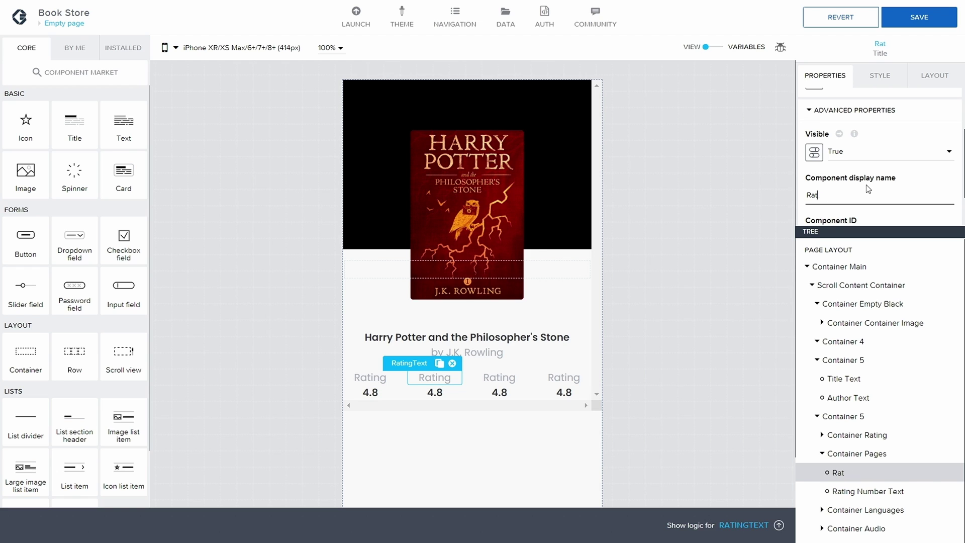
type("Pages Text")
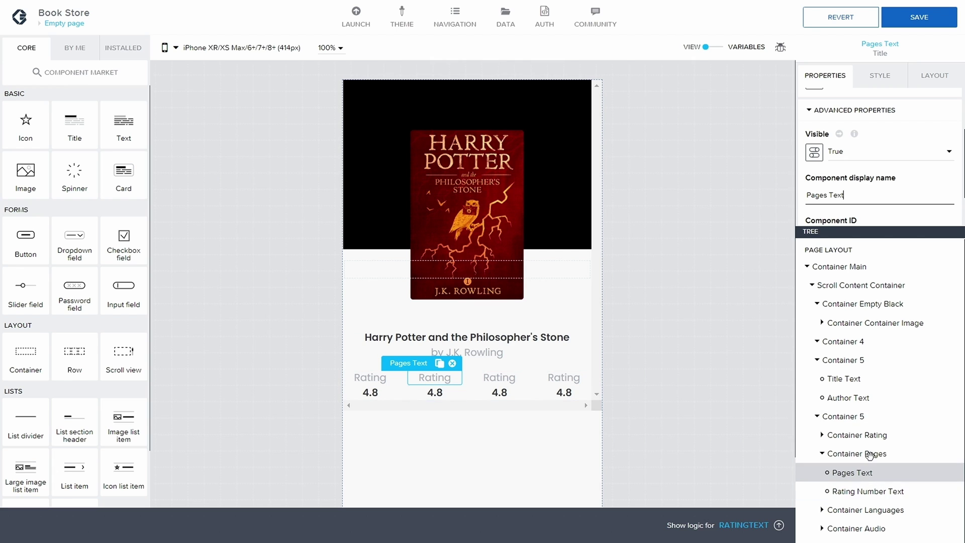
Replace the content of Pages Text with "Pages"
left_click(837, 79)
scroll(850, 106, "up", 2)
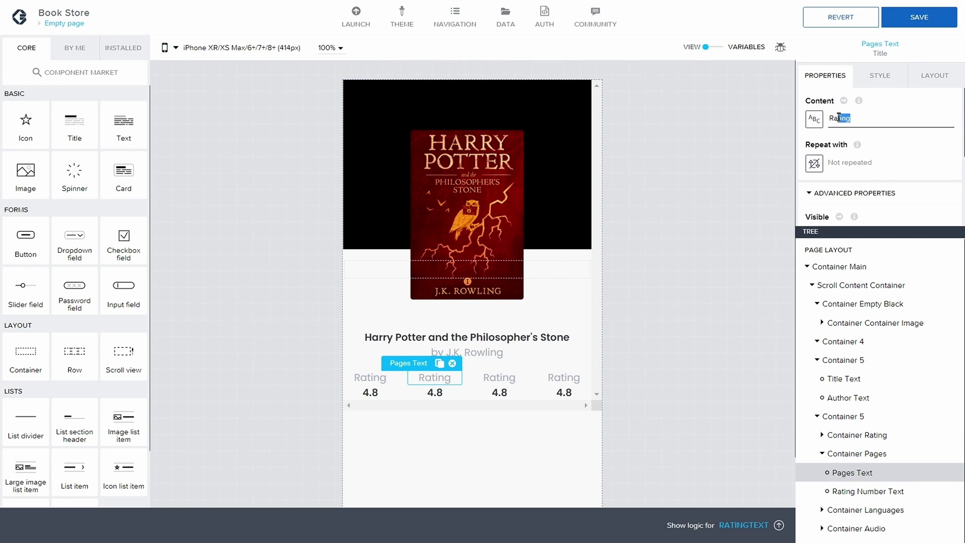
type("Pages")
Change the display name of Rating Number Text inside Container Pages to "Pages Number"
left_click(868, 492)
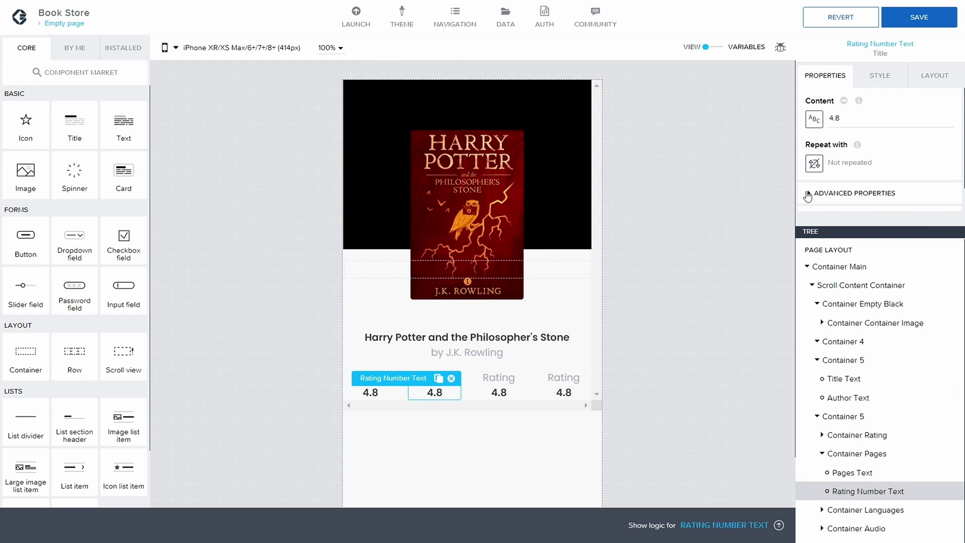
scroll(843, 210, "down", 2)
scroll(842, 210, "down", 1)
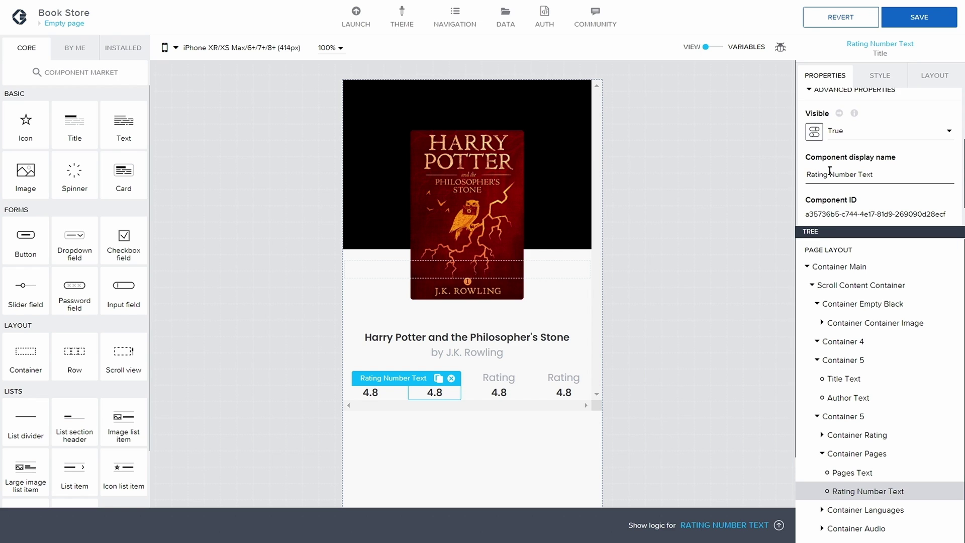
double_click(824, 174)
type("Pages")
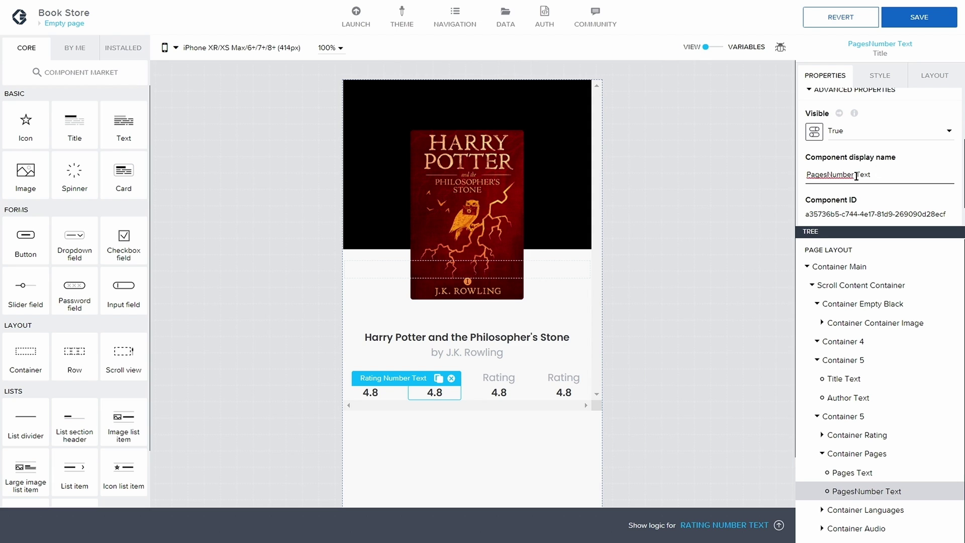
key("BackSpace")
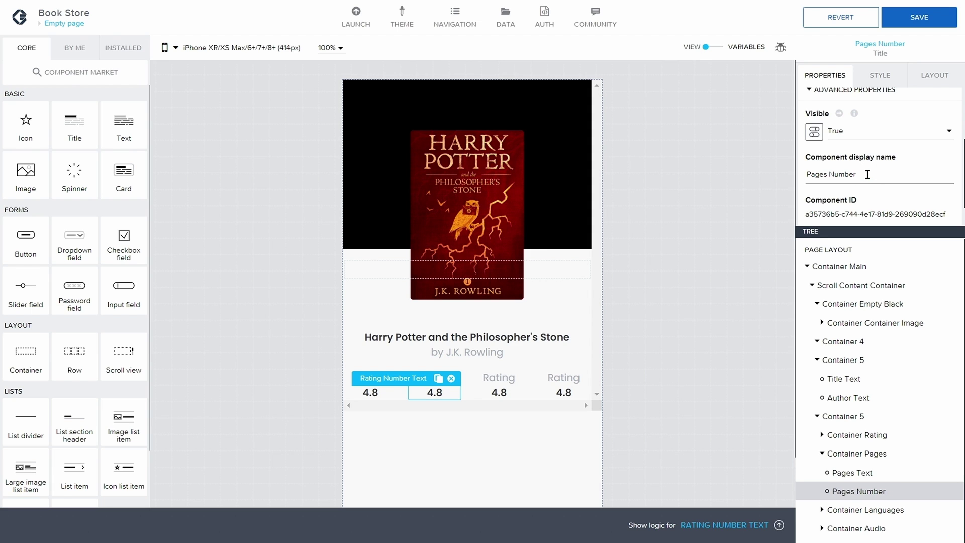
Replace the content of Pages Number with "345" and collapse Container Pages in the page tree
scroll(867, 174, "up", 3)
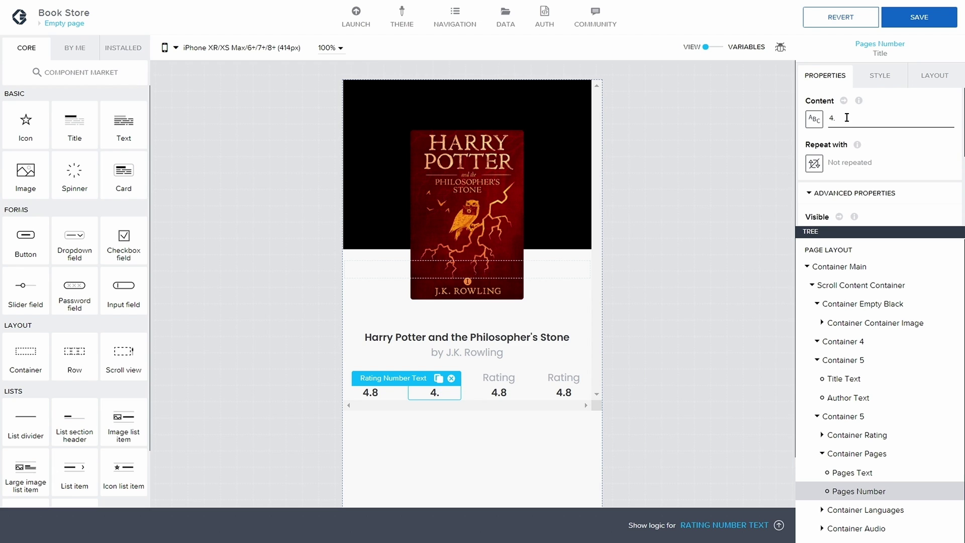
key("BackSpace")
type("345")
left_click(825, 454)
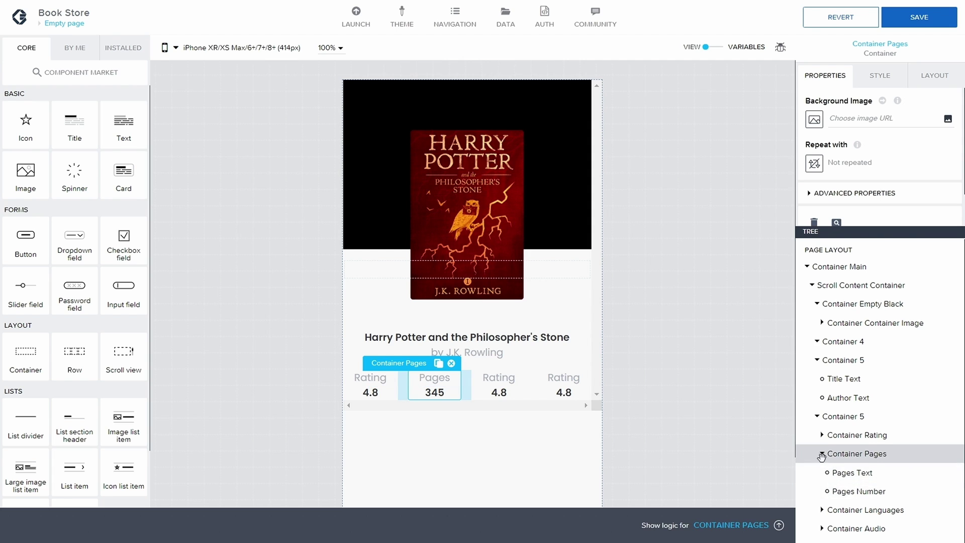
left_click(822, 453)
Replace the content of RatingText inside Container Languages with "Language"
left_click(823, 472)
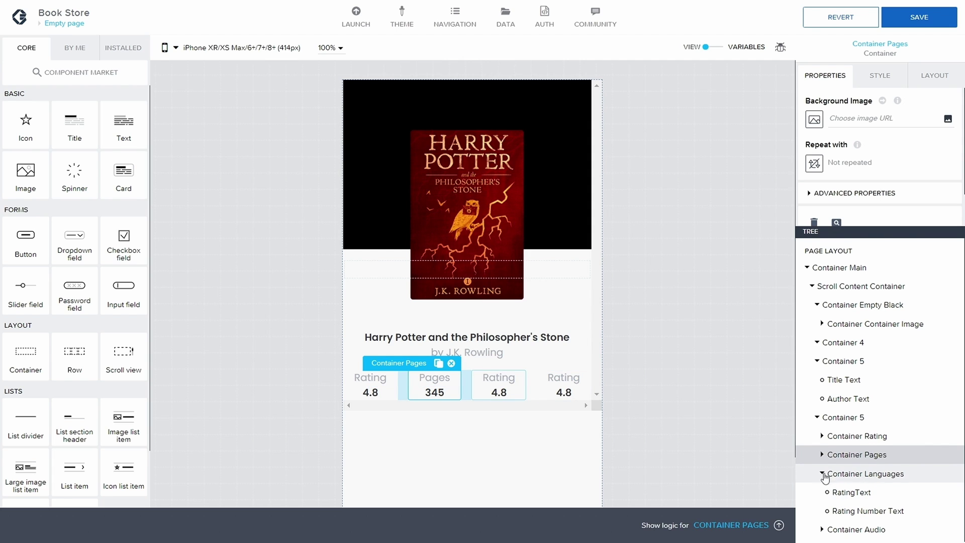
left_click(848, 491)
left_click_drag(850, 117, 835, 115)
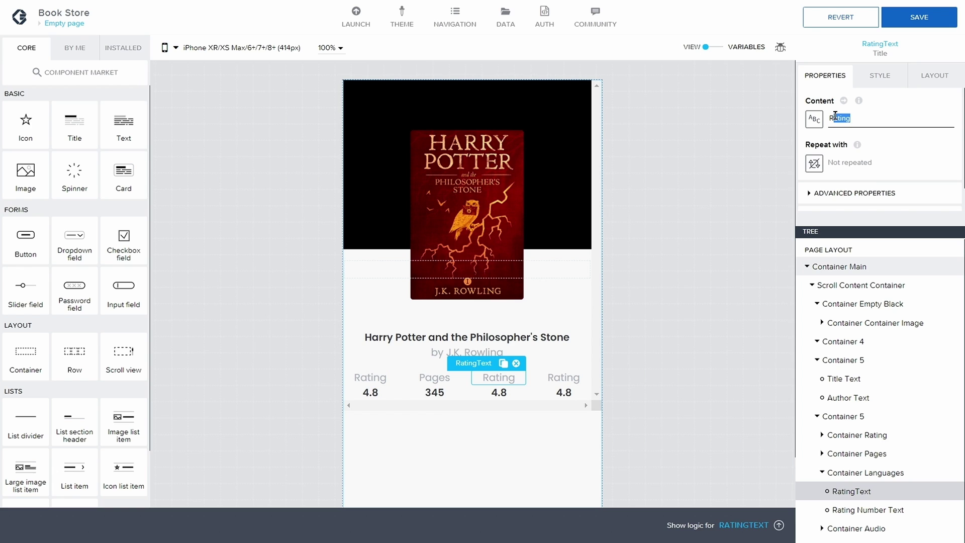
type("n")
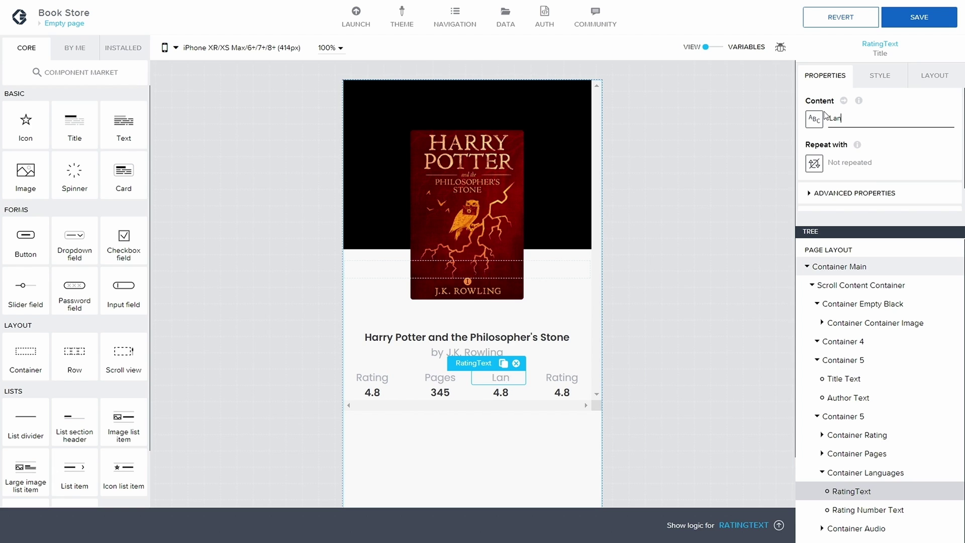
type("guage")
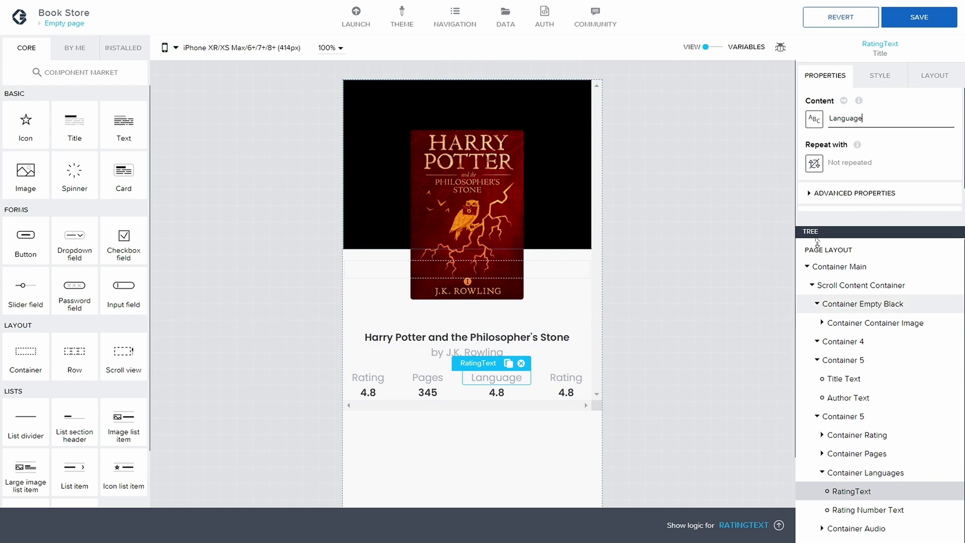
Change the display name of RatingText inside Container Languages to "Language Text"
left_click(810, 193)
scroll(853, 221, "down", 2)
scroll(853, 221, "down", 2)
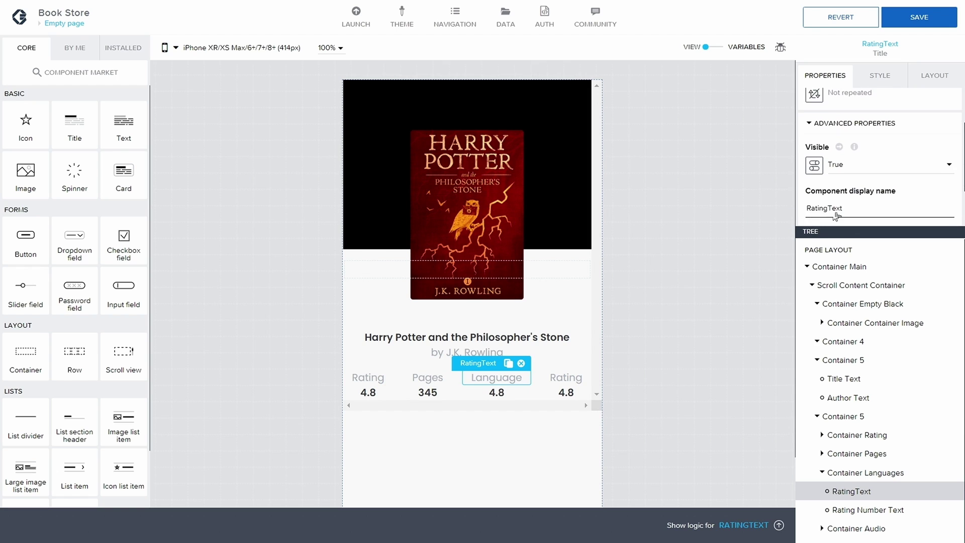
double_click(825, 175)
type("Language")
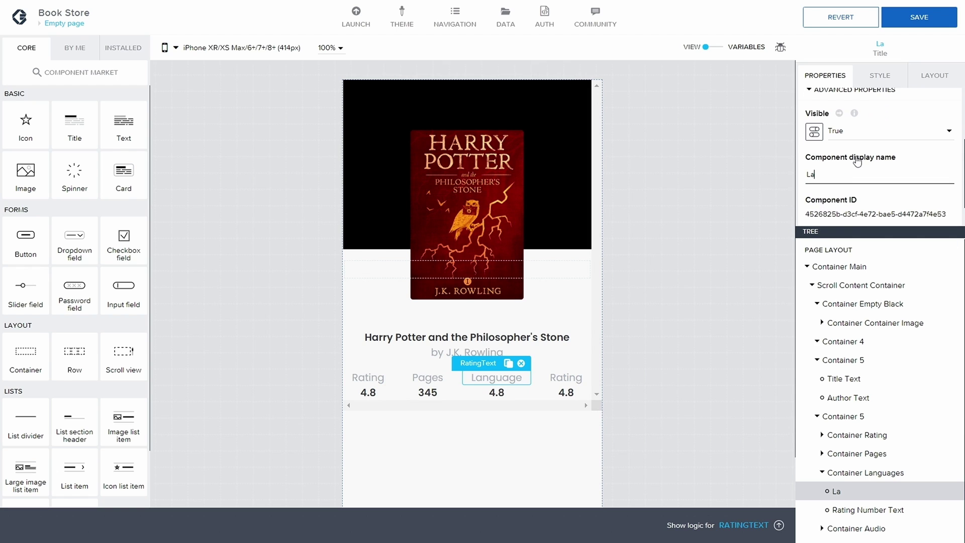
key("BackSpace")
key("BackSpace")
key("BackSpace")
type("ge Text")
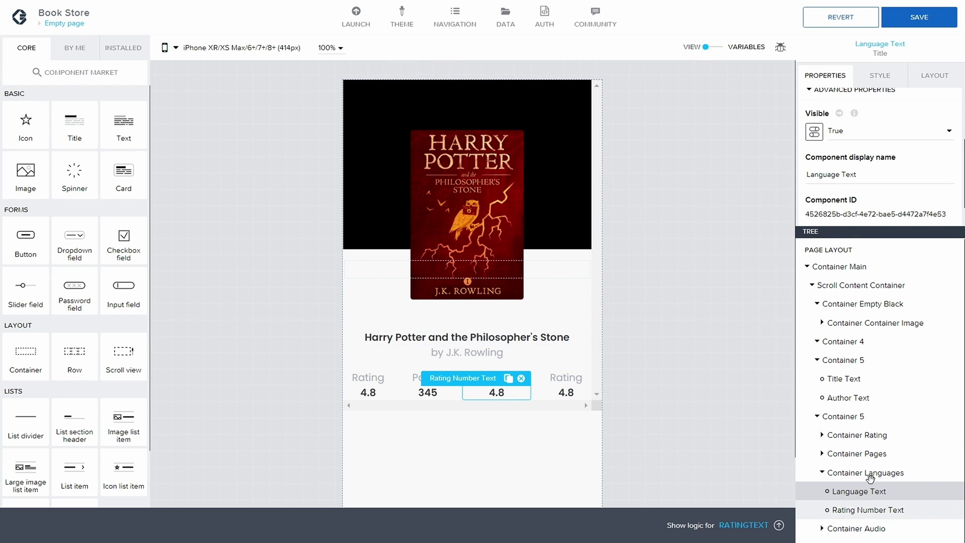
Replace the content of Rating Number Text inside Container Languages with "ENG"
left_click(868, 509)
left_click_drag(843, 117, 831, 115)
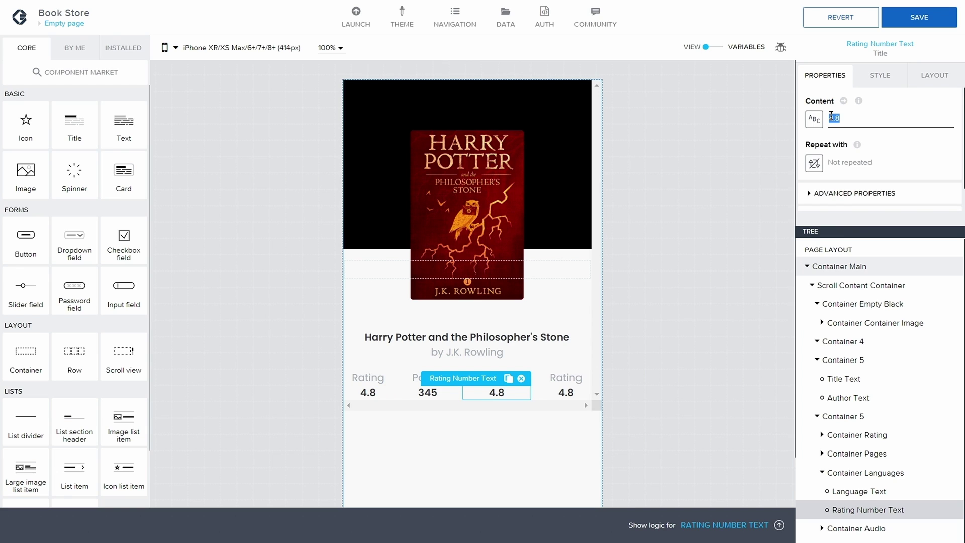
type("ENG")
Change the display name of Rating Number Text inside Container Languages to "Language Text" and collapse that container in the tree
left_click(834, 193)
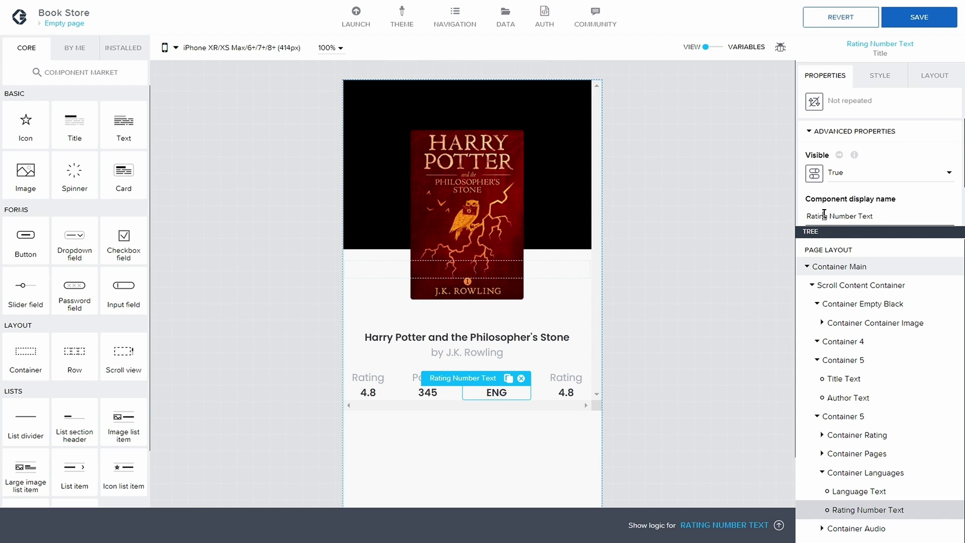
double_click(824, 213)
type("Langua")
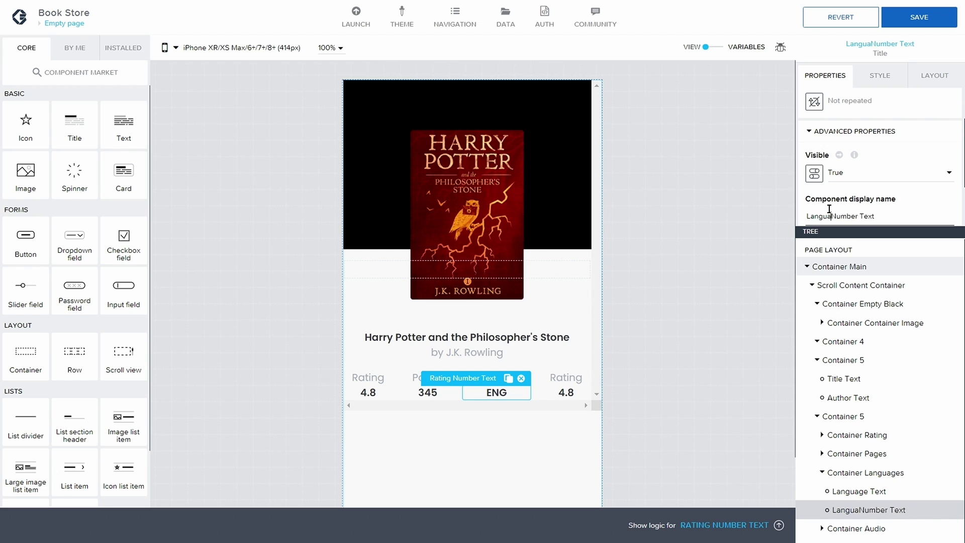
type("ge")
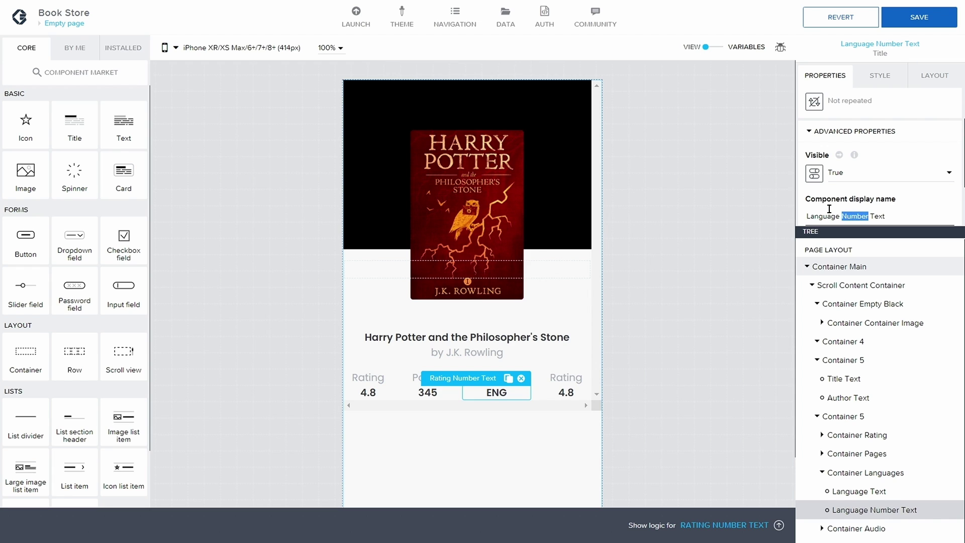
key("BackSpace")
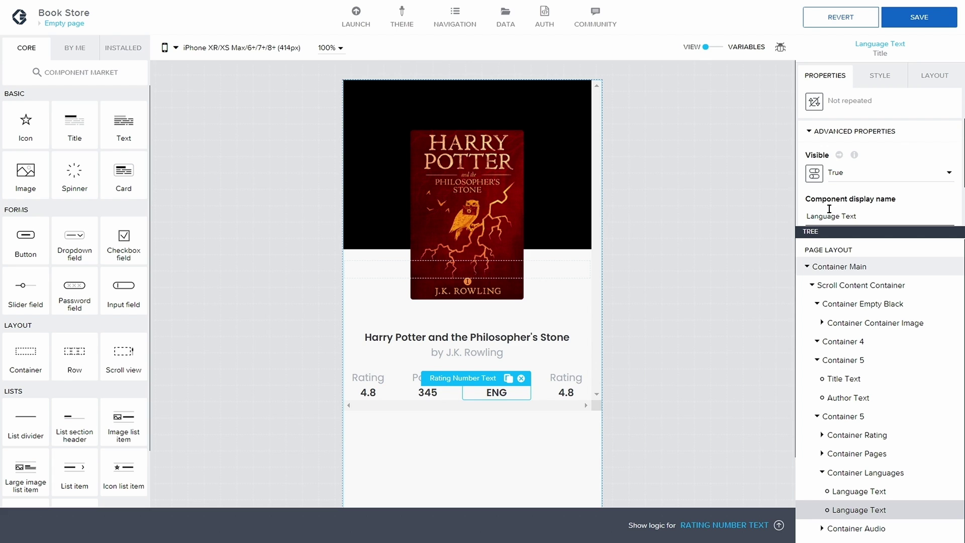
left_click(822, 473)
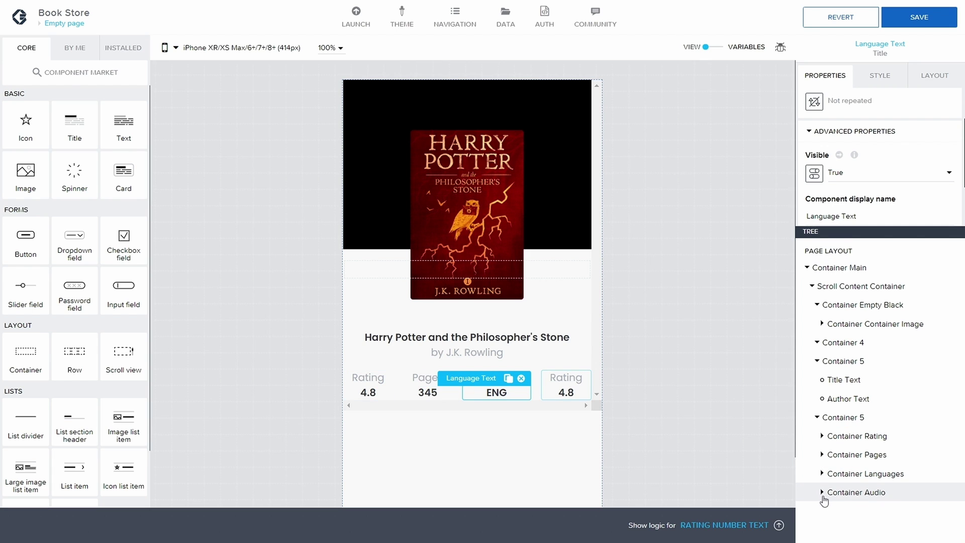
Change the display name of RatingText inside Container Audio to "AudioText"
left_click(822, 493)
left_click(835, 509)
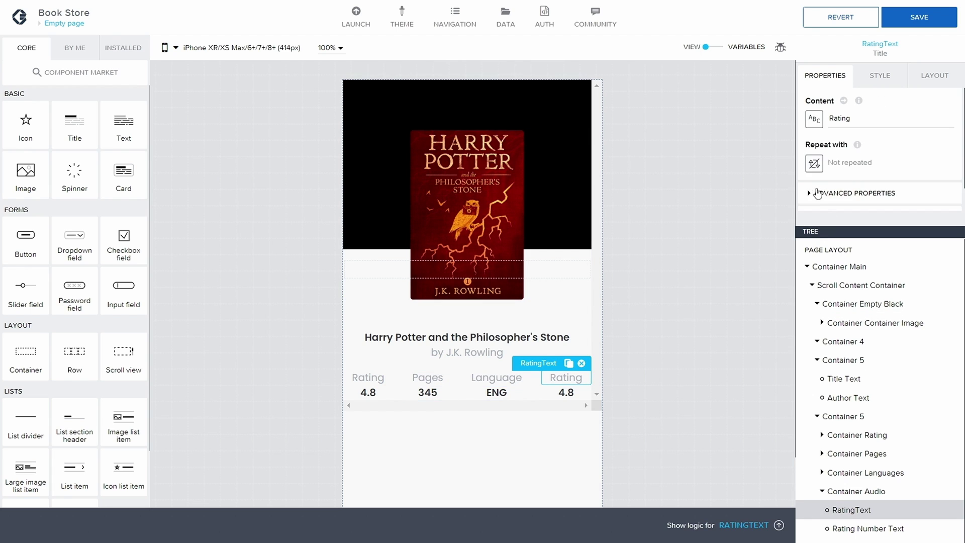
left_click(818, 193)
scroll(819, 201, "down", 1)
double_click(822, 215)
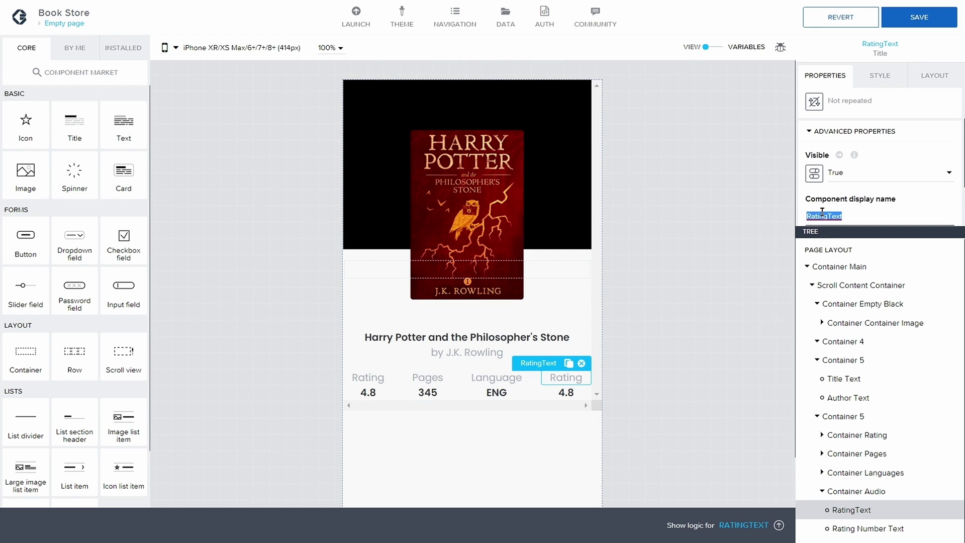
key("Left")
key("shift+Right")
type("Audio")
Replace the content of AudioText with "Audio"
scroll(836, 159, "up", 2)
double_click(831, 114)
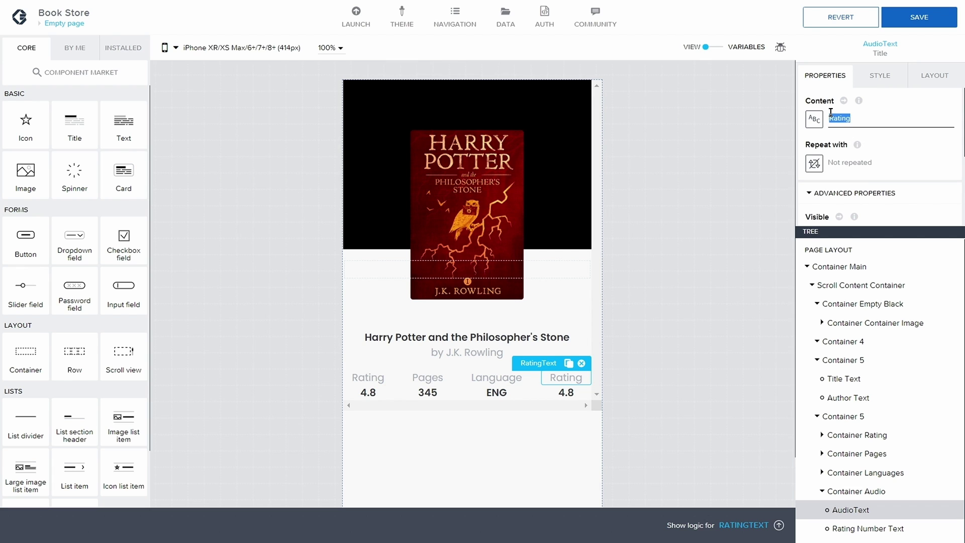
type("Audio")
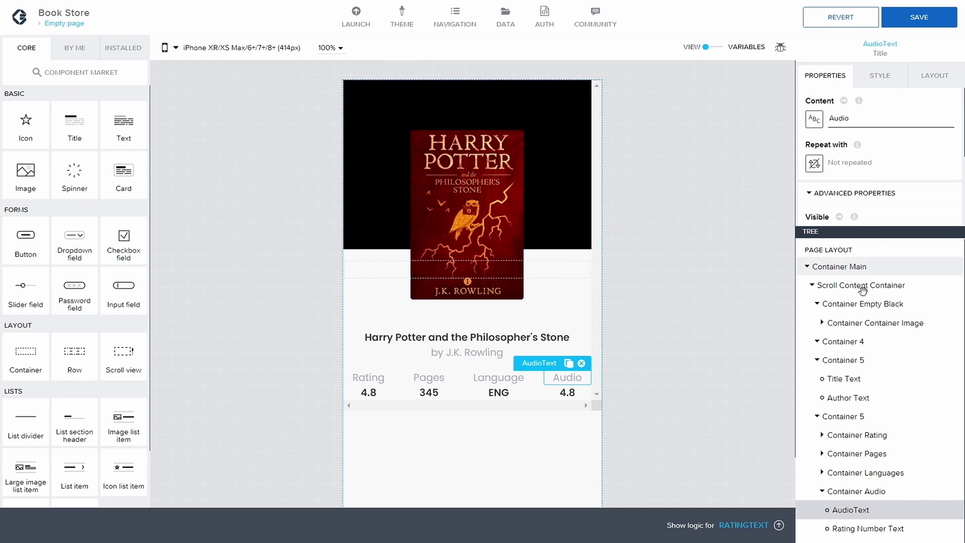
Change the display name of Rating Number Text inside Container Audio to "Audio Number Text"
left_click(829, 528)
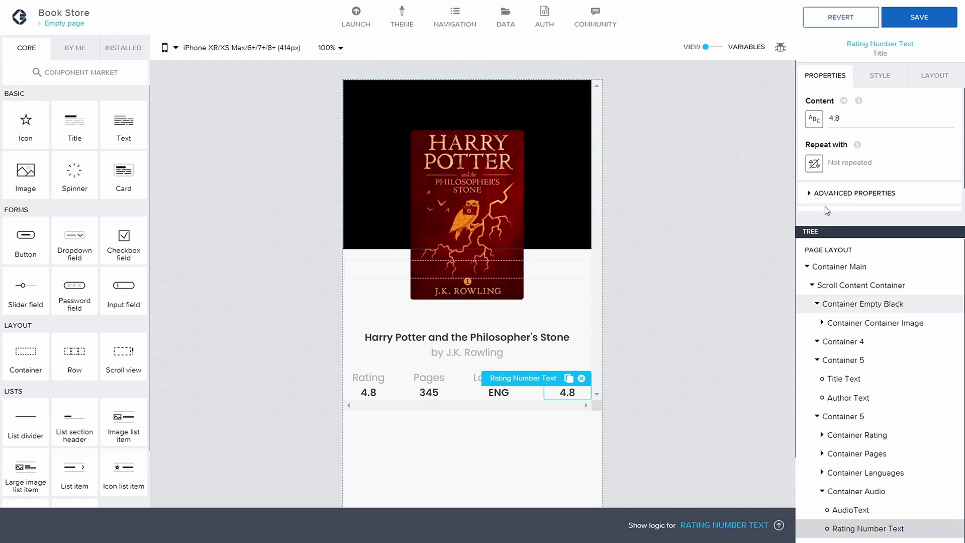
left_click(835, 194)
scroll(834, 201, "down", 3)
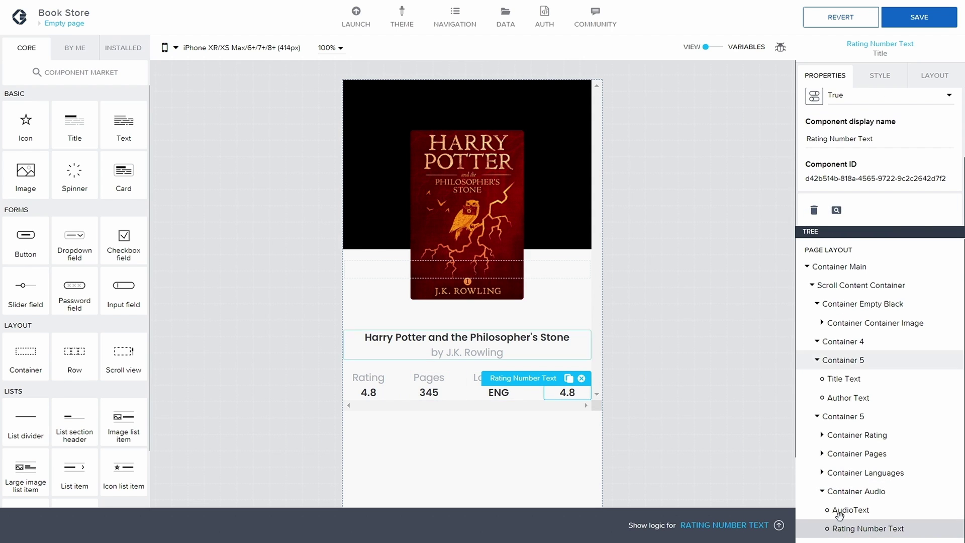
double_click(821, 138)
type("A")
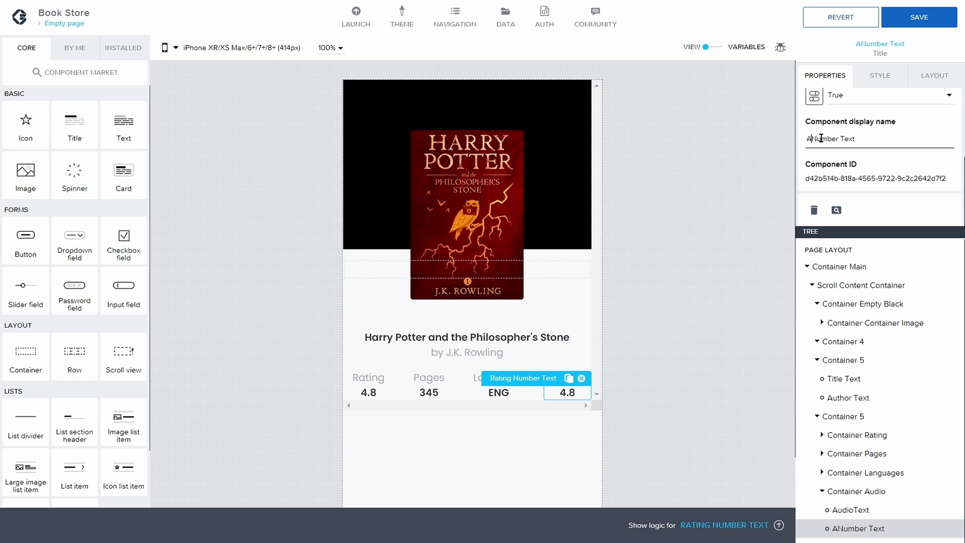
type("udio")
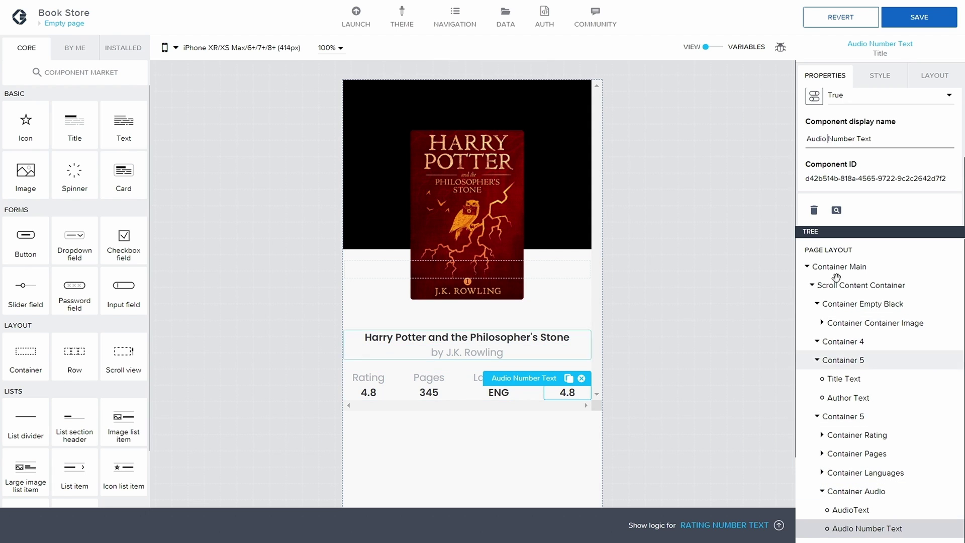
Replace the content of Audio Number Text with "2h 36m" and save the app
scroll(855, 150, "up", 3)
left_click(836, 118)
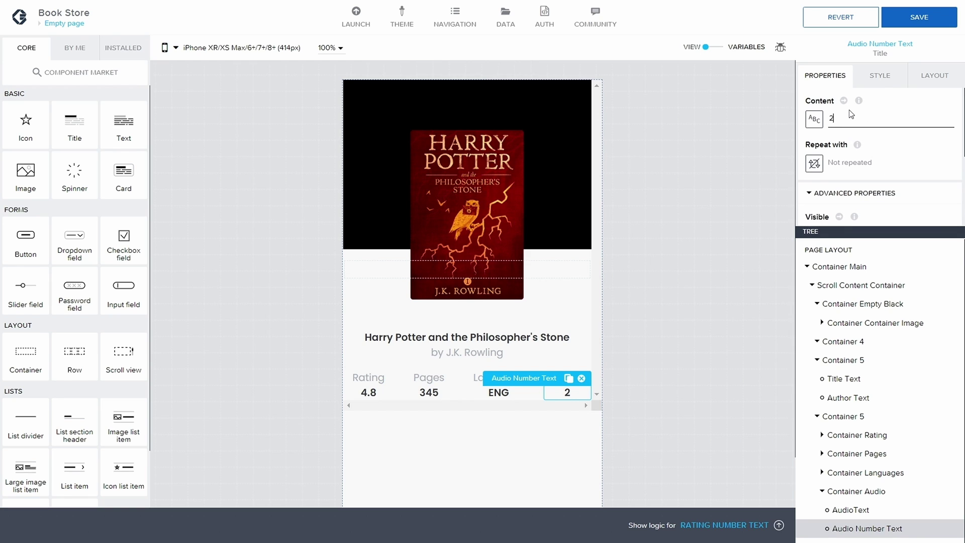
type("2h 36m")
left_click(905, 25)
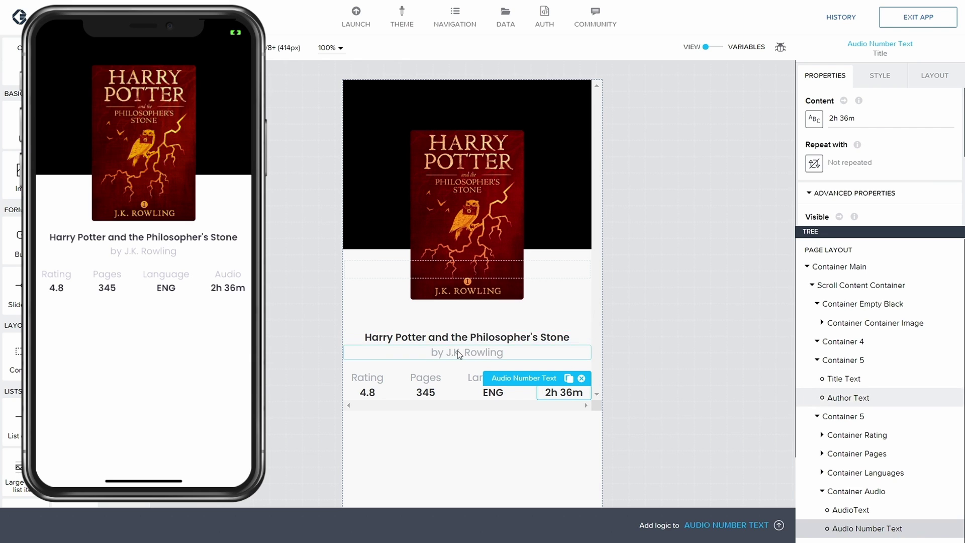
Open the Content Light style class of Author Text for editing
left_click(814, 397)
left_click(879, 75)
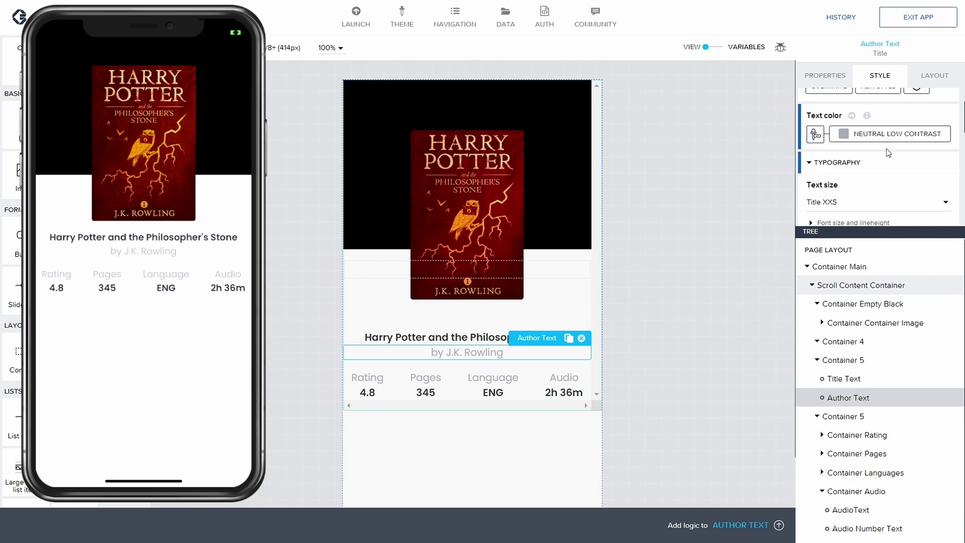
left_click(837, 148)
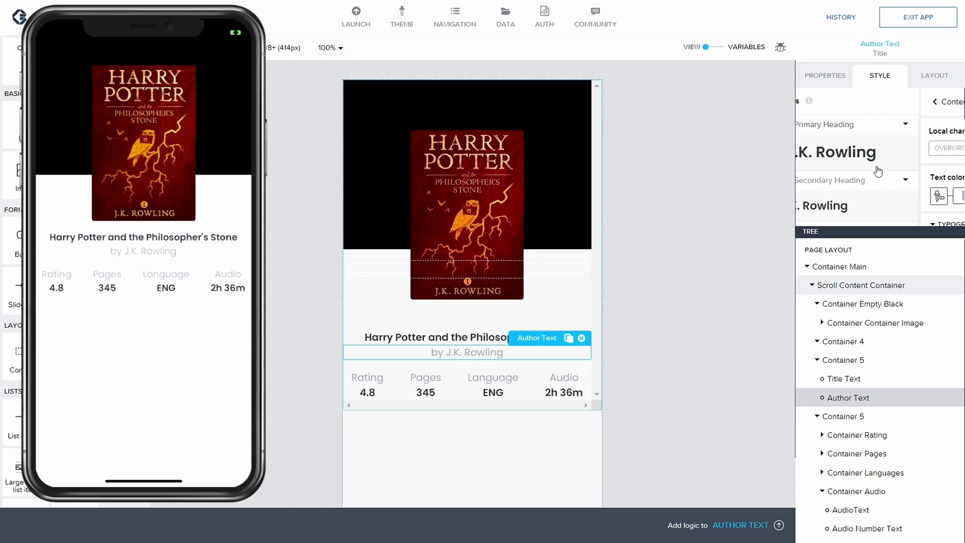
scroll(890, 188, "down", 1)
scroll(911, 189, "down", 5)
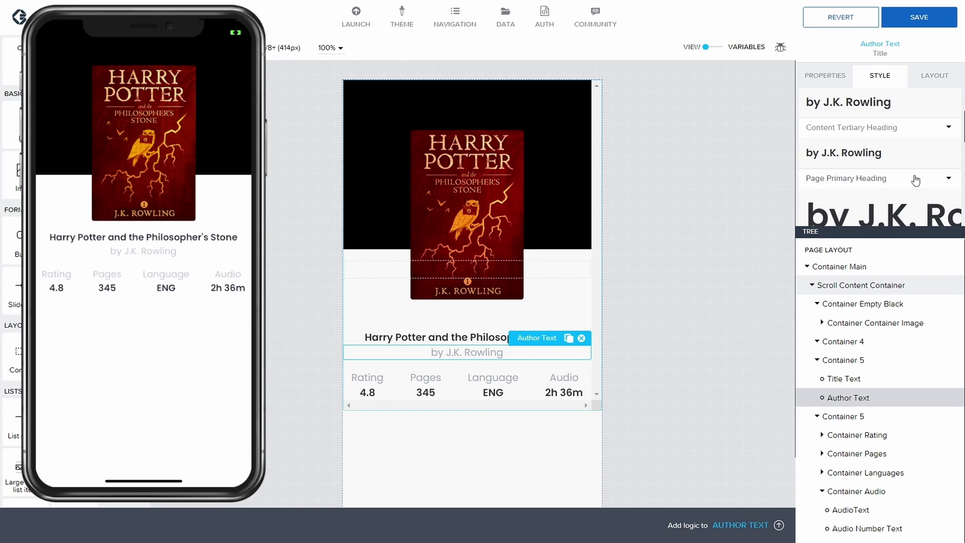
scroll(913, 192, "down", 5)
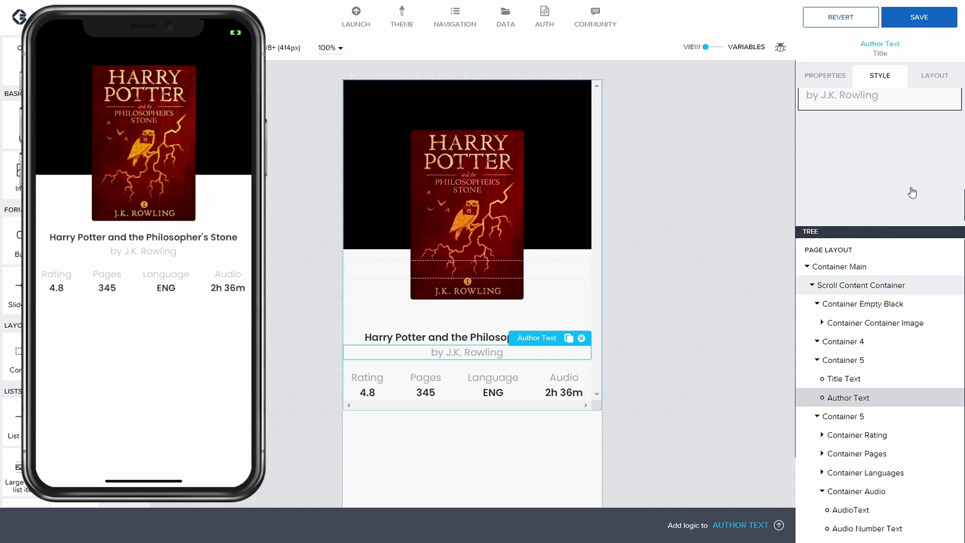
scroll(912, 192, "up", 5)
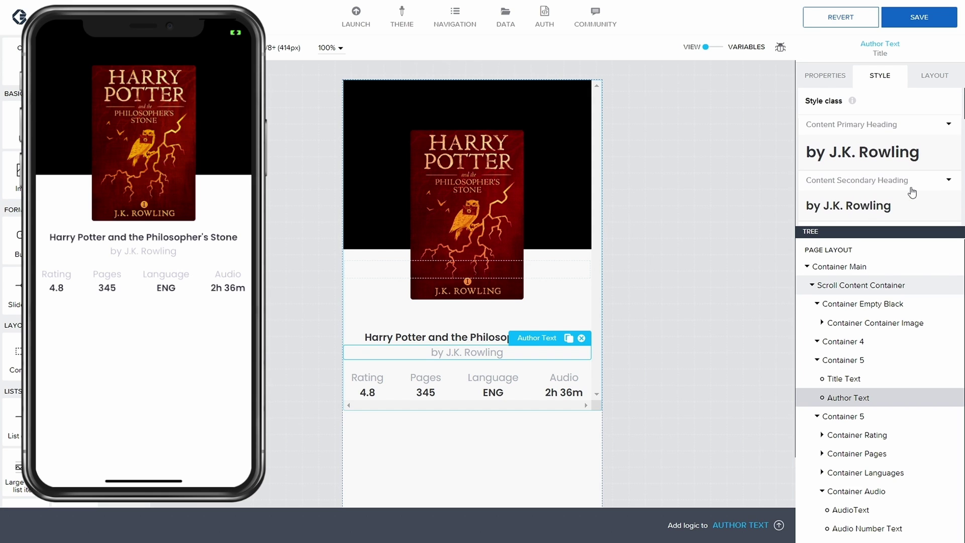
scroll(912, 191, "down", 4)
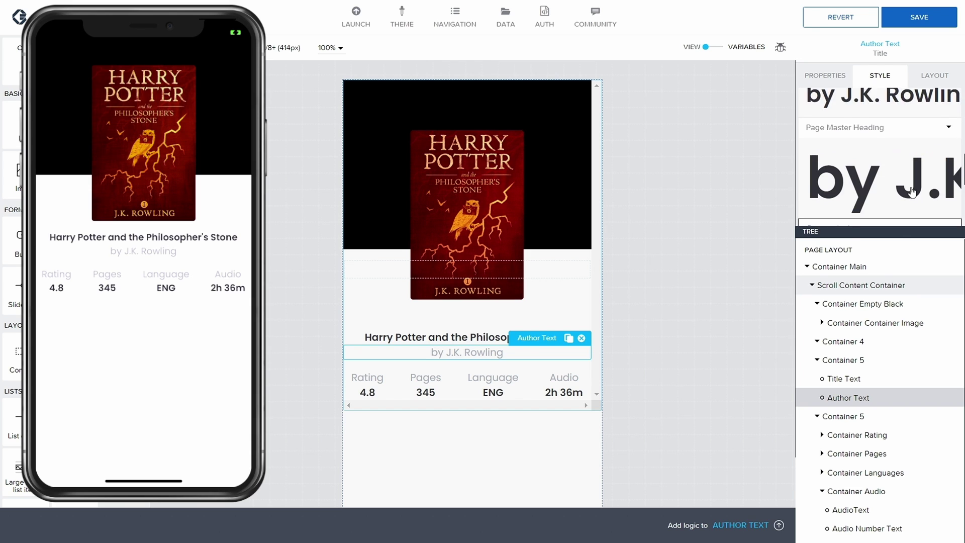
left_click(948, 155)
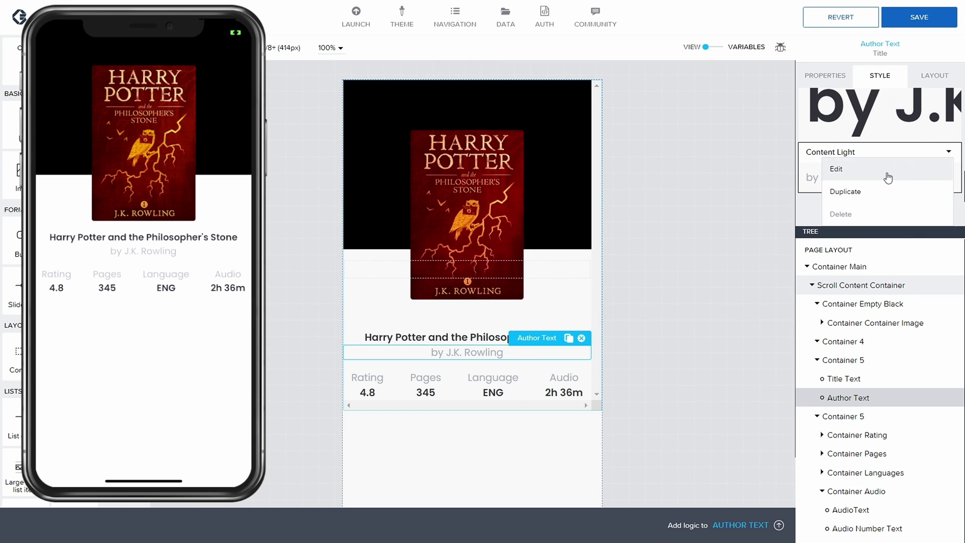
left_click(835, 166)
Set the text color to Neutral, overwrite the Content Light style class with it and save the app
scroll(890, 186, "up", 2)
left_click(881, 181)
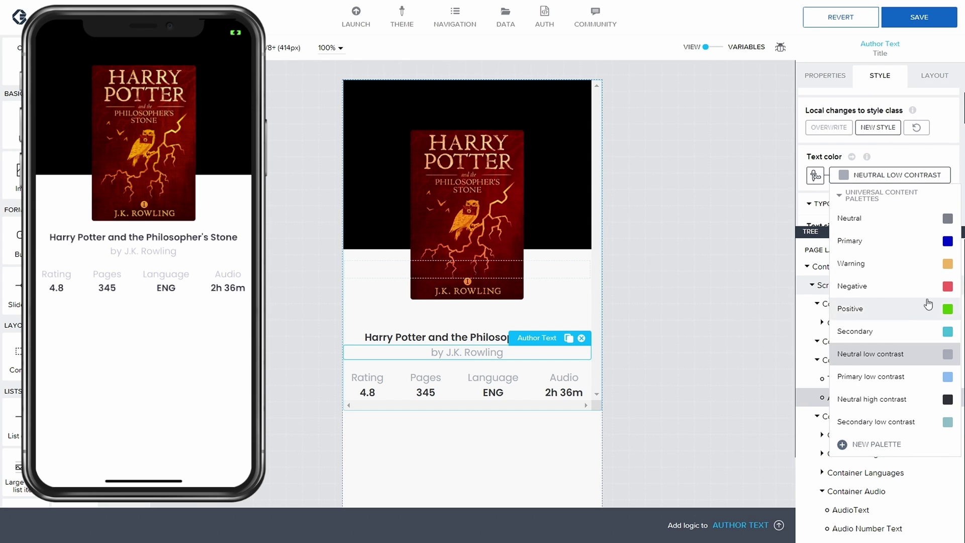
left_click(948, 219)
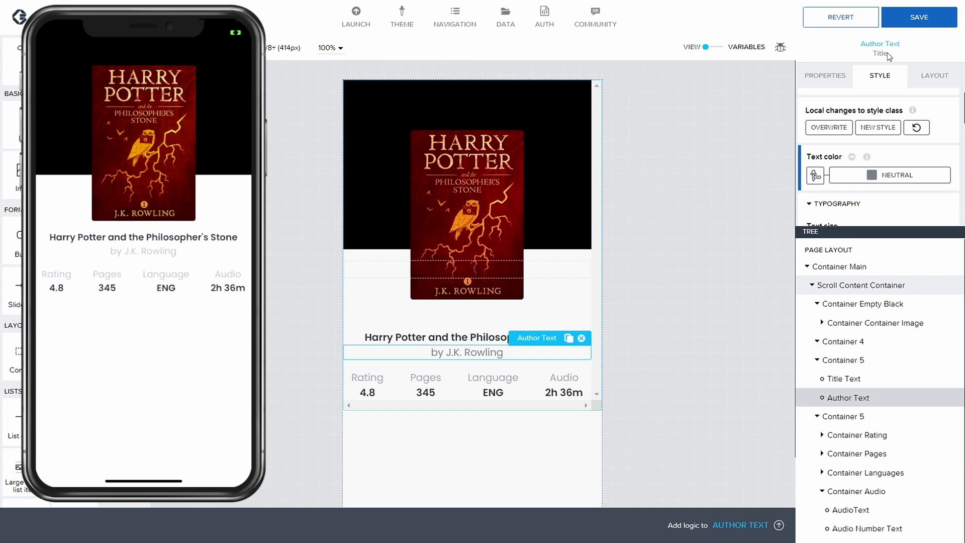
left_click(829, 127)
left_click(919, 17)
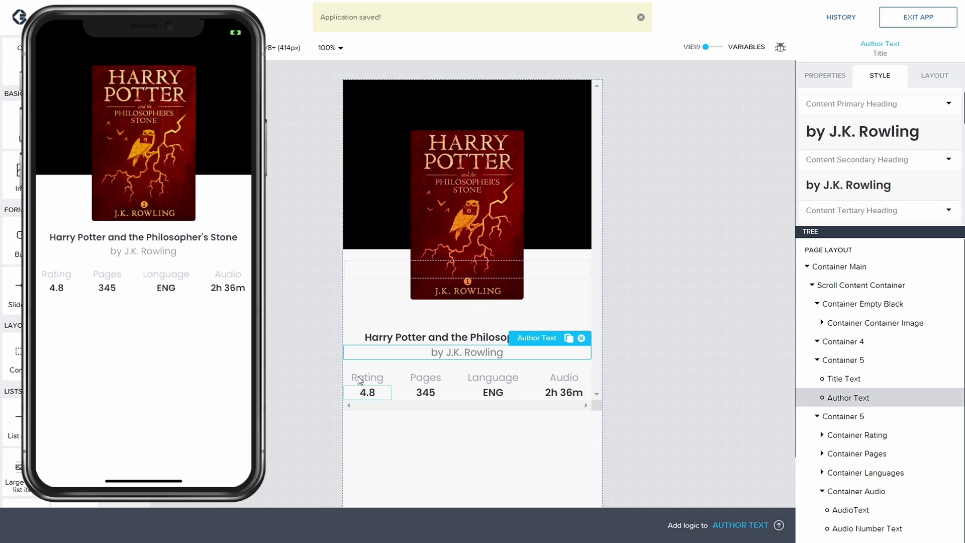
Add a new container to the page below the row with rating, pages, language and audio
left_click(817, 417)
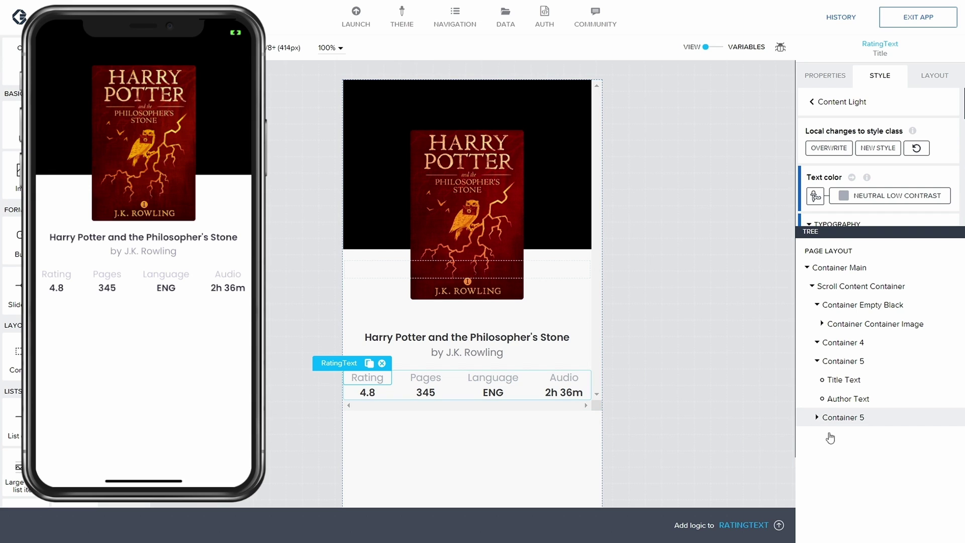
left_click(833, 417)
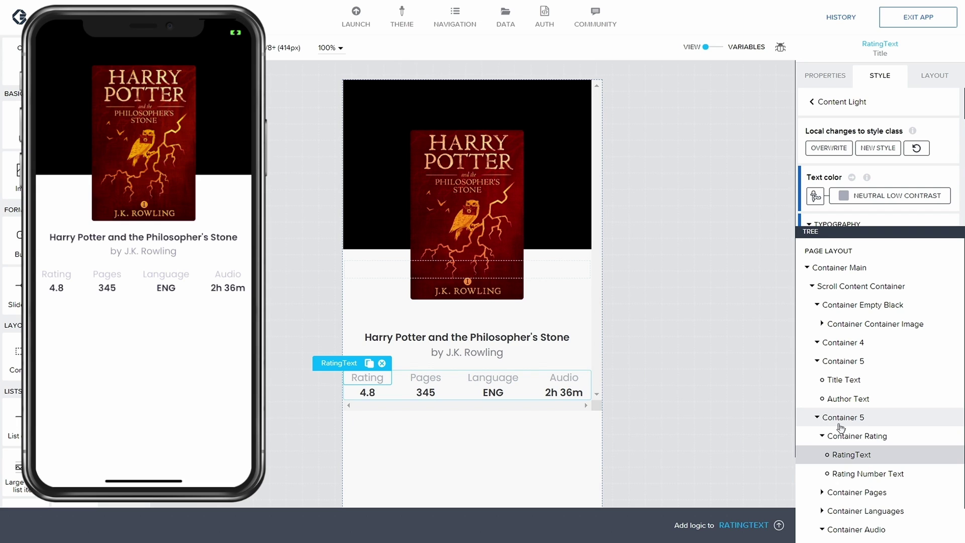
left_click_drag(840, 428, 782, 436)
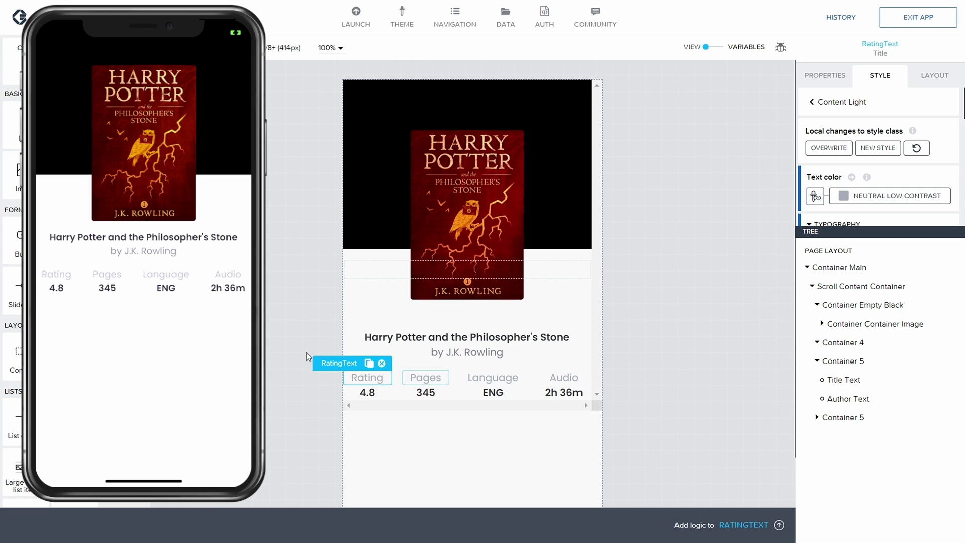
left_click_drag(305, 409, 458, 415)
left_click_drag(767, 462, 775, 460)
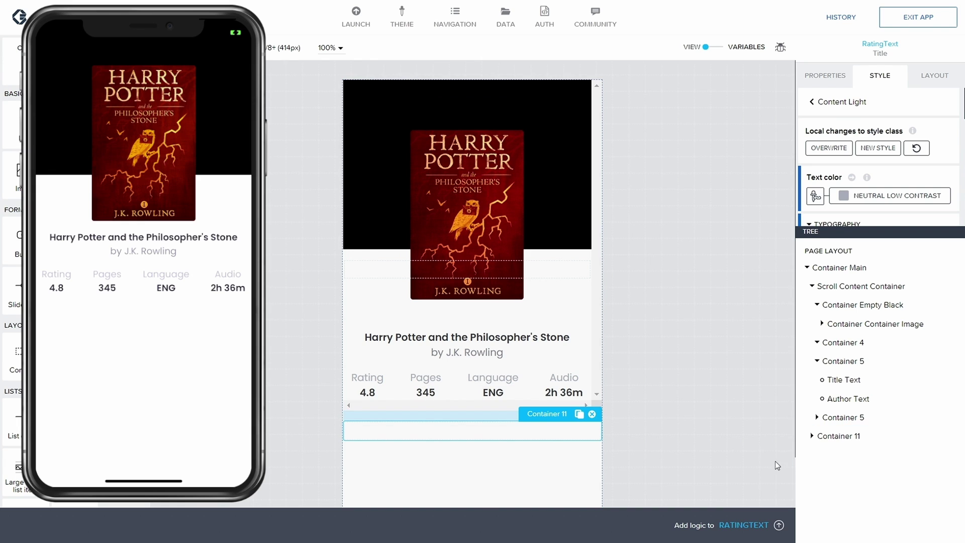
Move Container 11 in the component tree into Container 4, directly after the Container 5 that holds the book details row
left_click(832, 435)
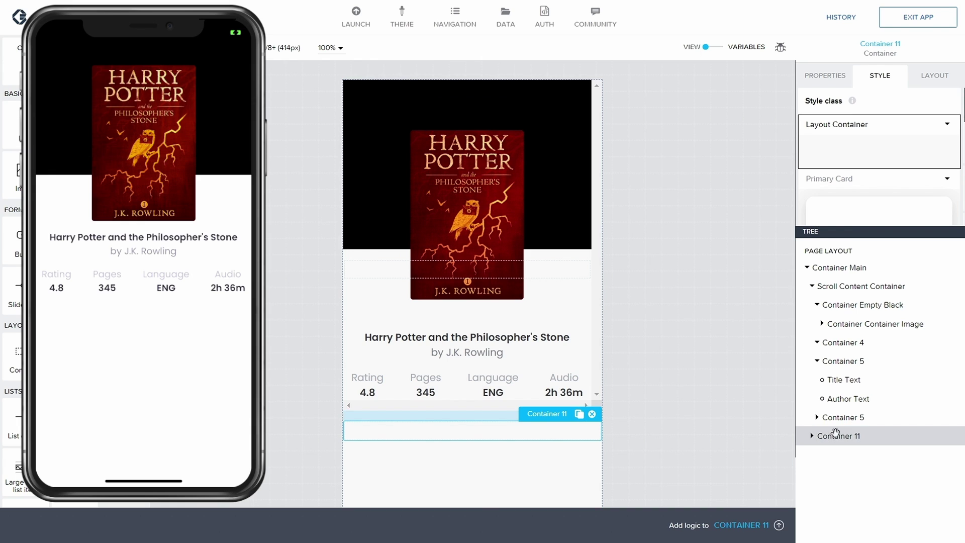
left_click(816, 361)
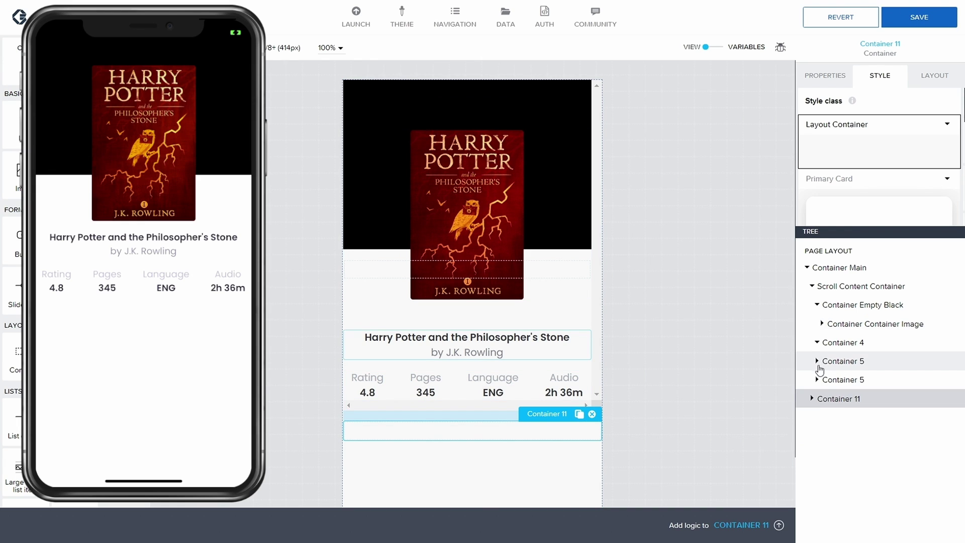
left_click(815, 305)
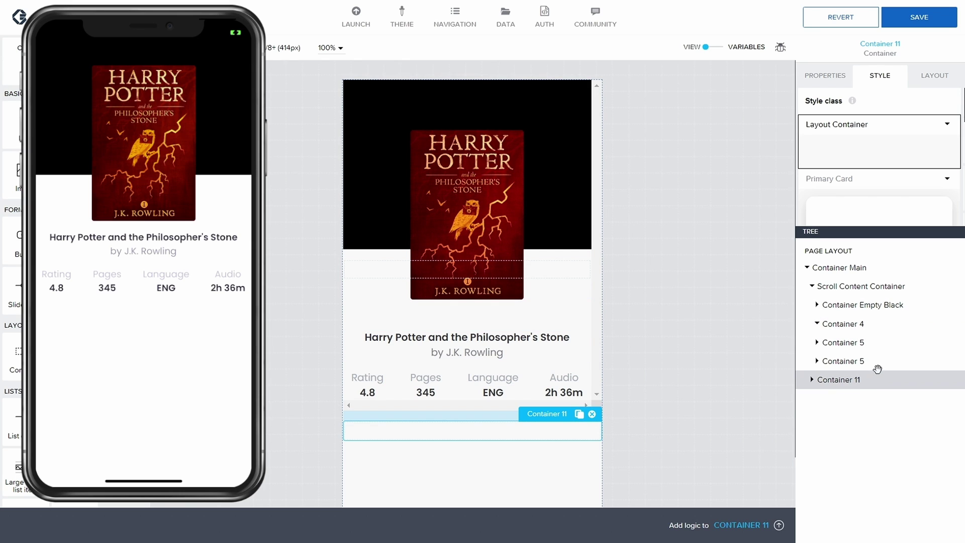
left_click_drag(877, 370, 885, 353)
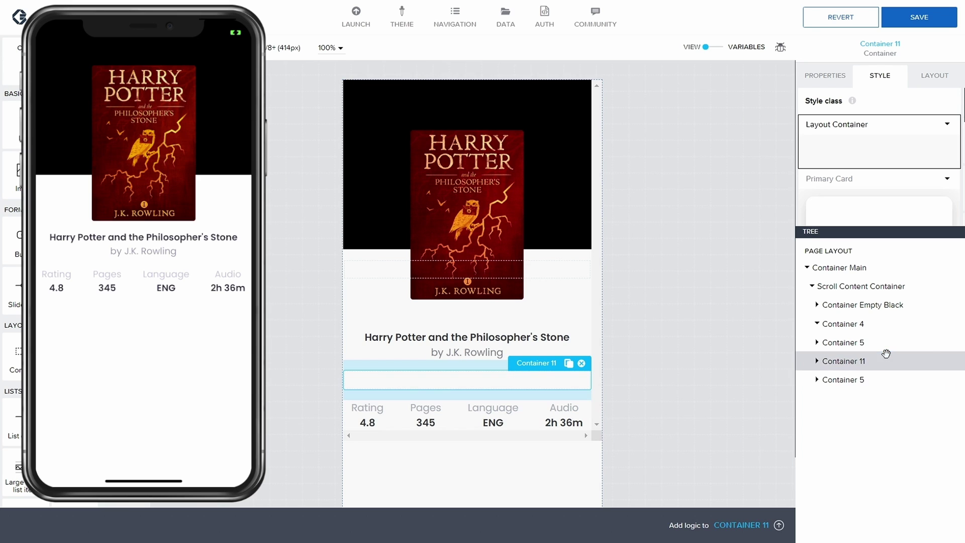
left_click(844, 382)
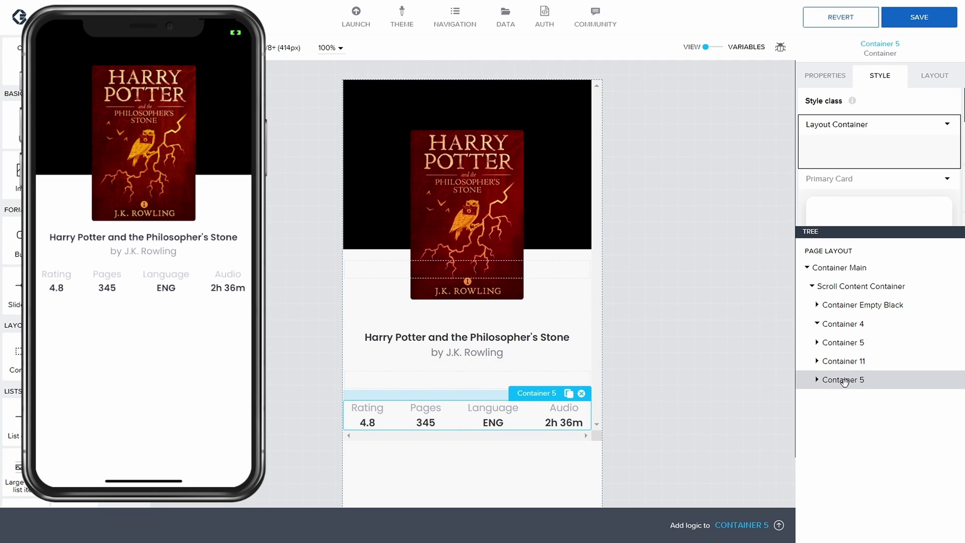
left_click_drag(841, 360, 846, 389)
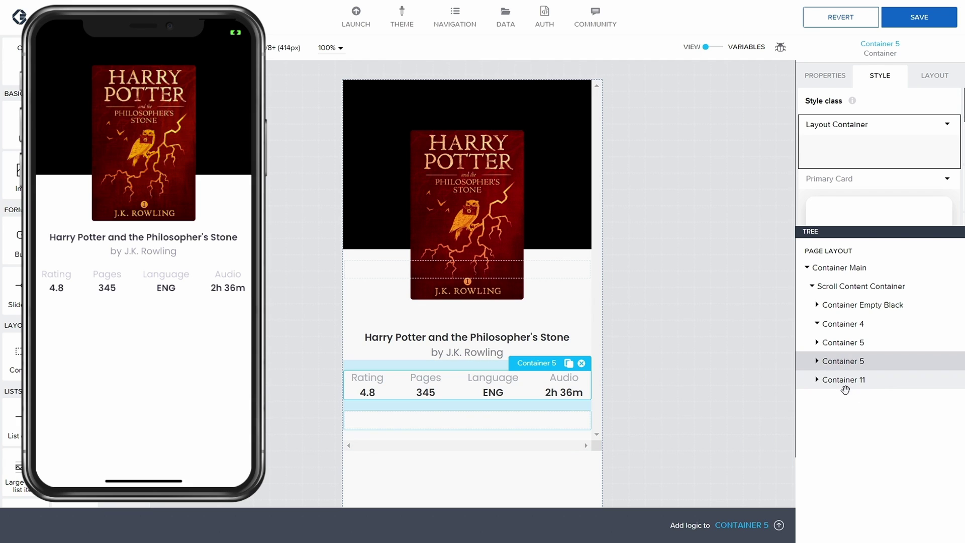
Change the display name of Container 11 to "Container Description" and save the app
left_click(854, 380)
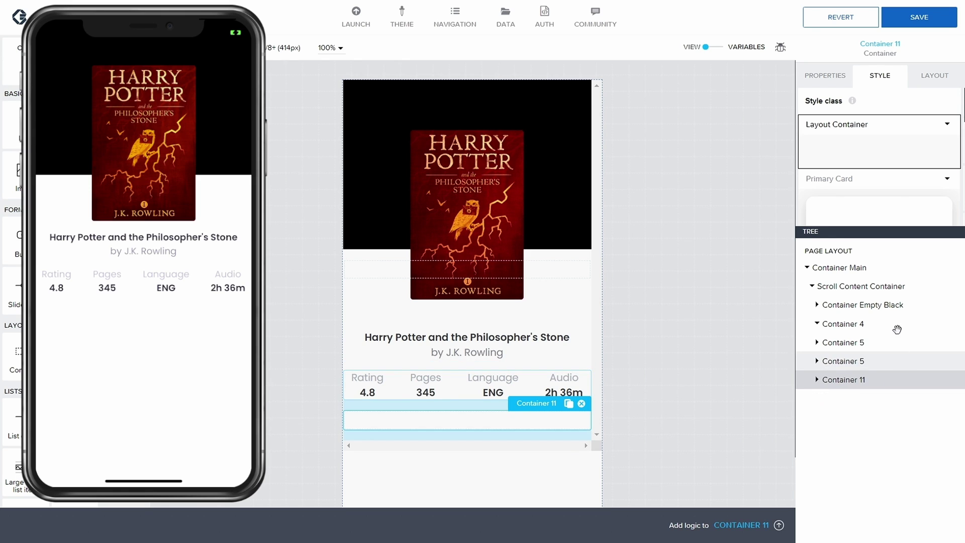
left_click(825, 76)
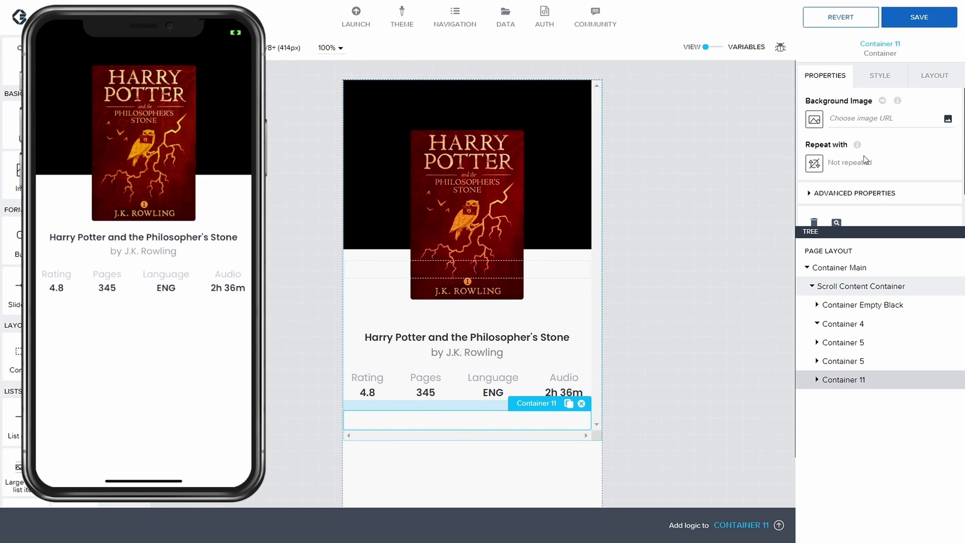
left_click(806, 192)
scroll(854, 161, "down", 2)
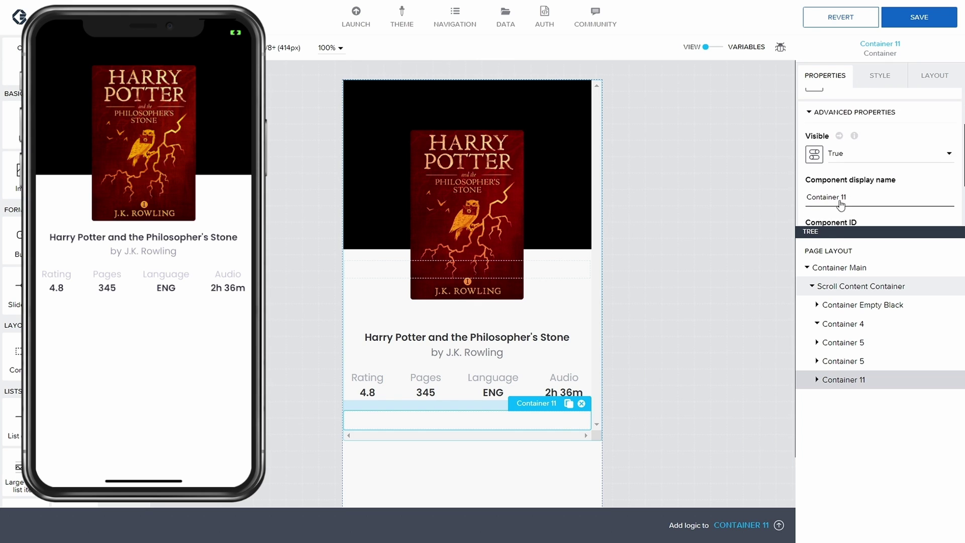
left_click(851, 172)
mouse_move(854, 113)
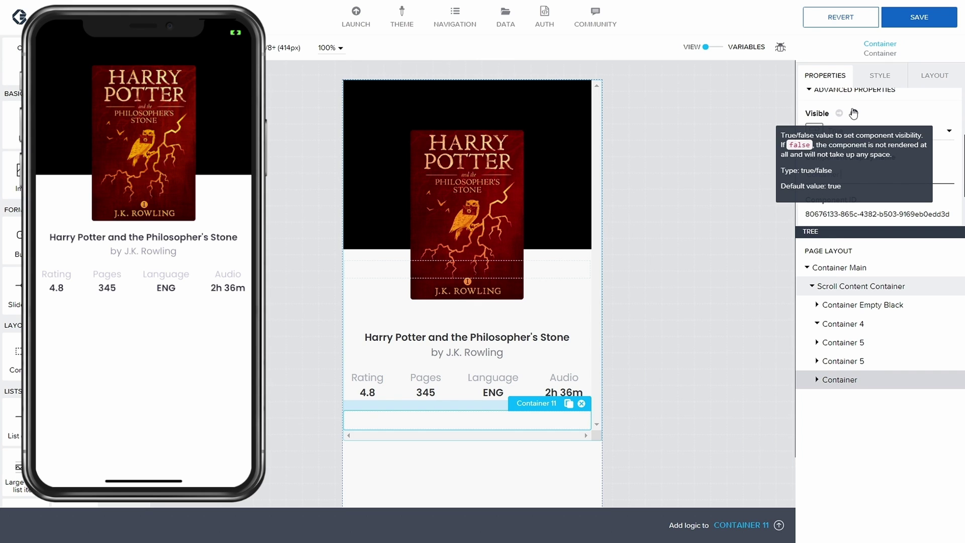
type("Description")
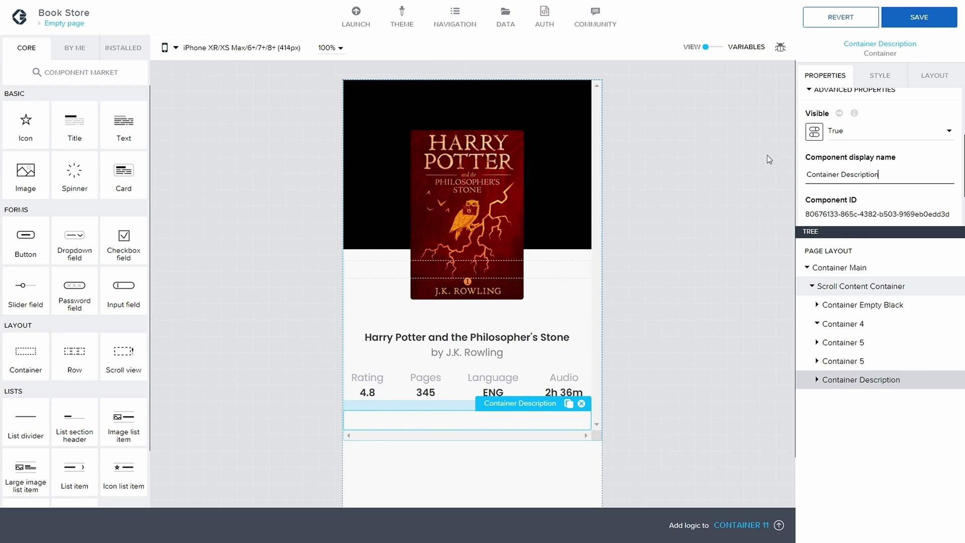
left_click(907, 21)
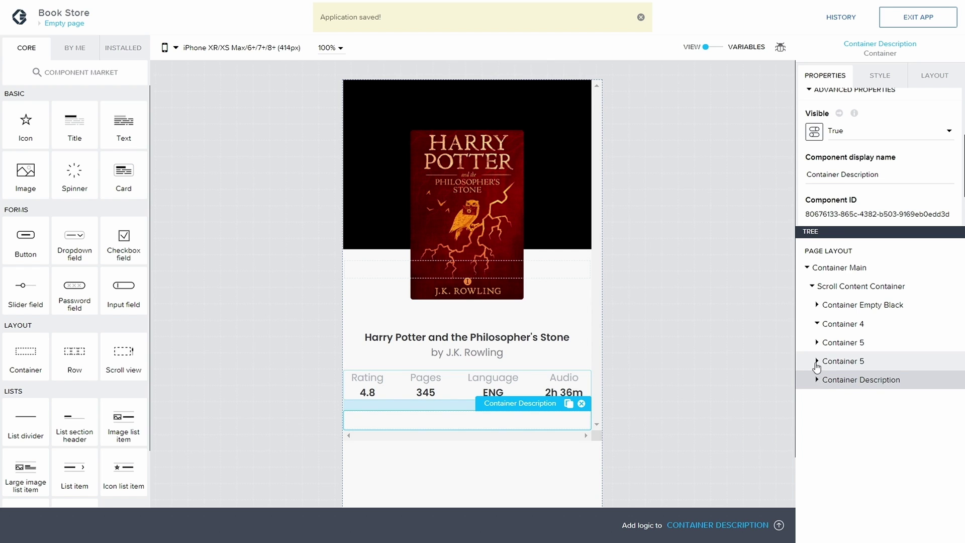
Copy the RatingText title from Container Rating and paste it into Container Description
left_click(817, 362)
left_click(850, 399)
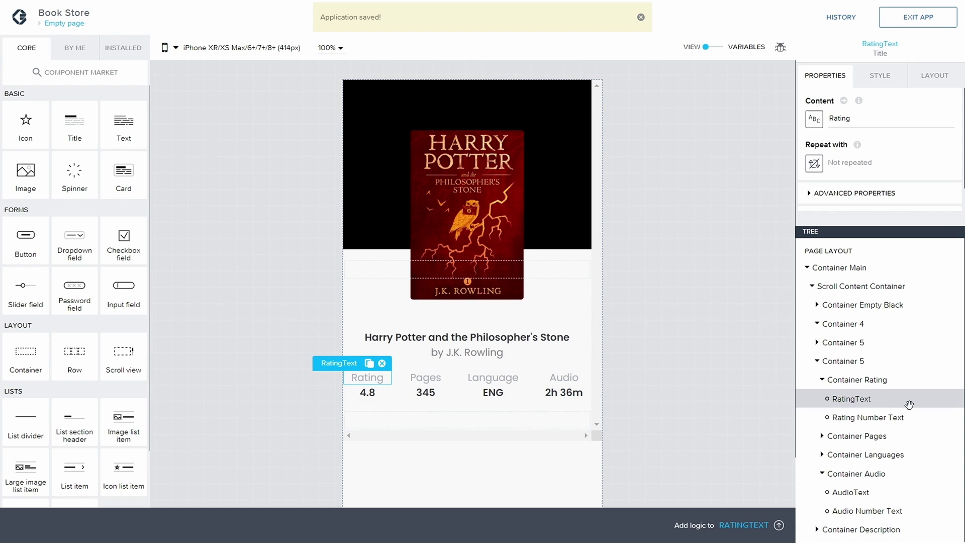
key("ctrl+c")
left_click(817, 361)
left_click(850, 380)
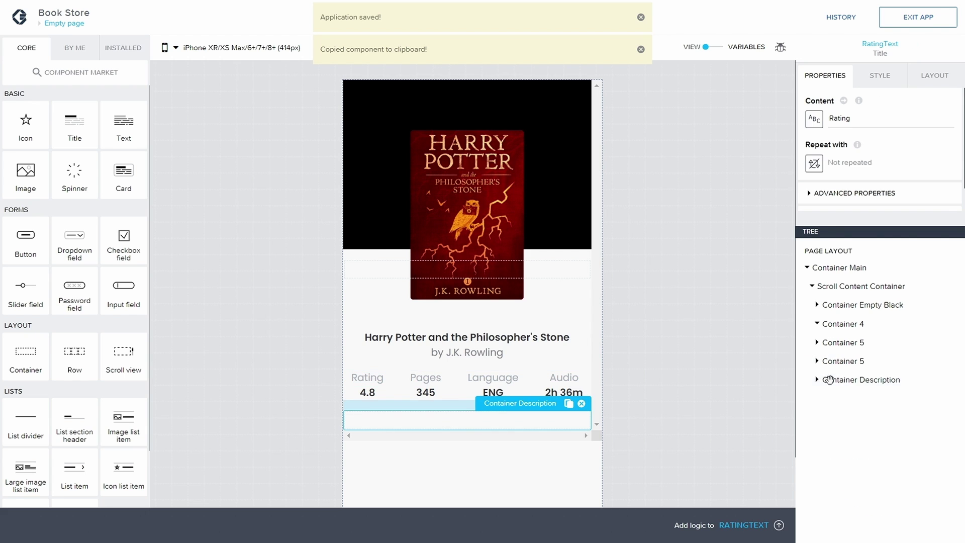
key("ctrl+v")
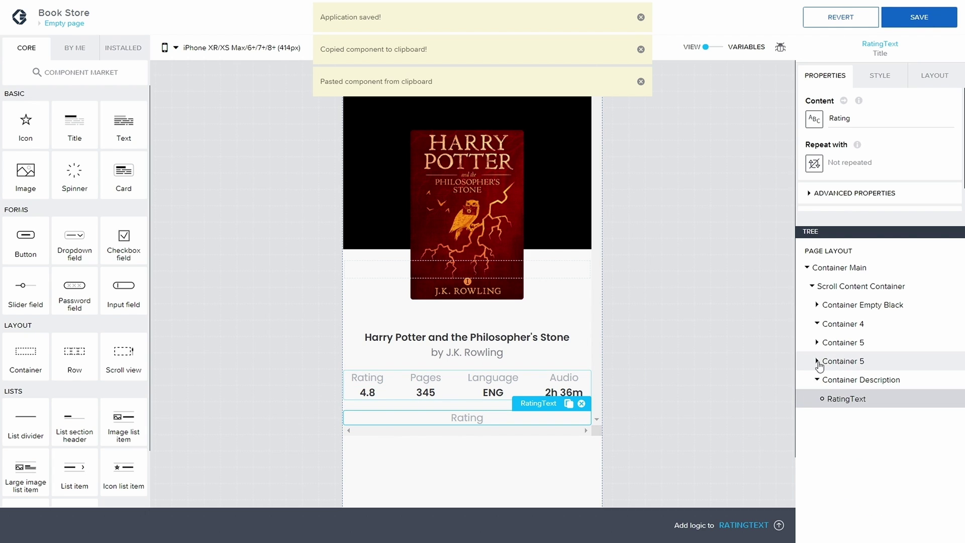
Copy Rating Number Text from Container Rating into Container Description, with RatingText placed above it
left_click(817, 361)
left_click(861, 417)
key("ctrl+c")
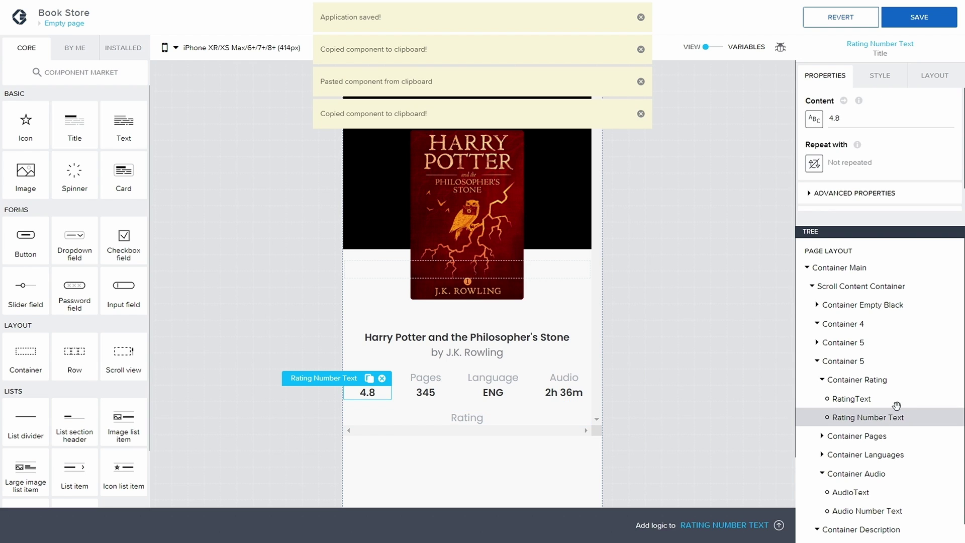
left_click(817, 360)
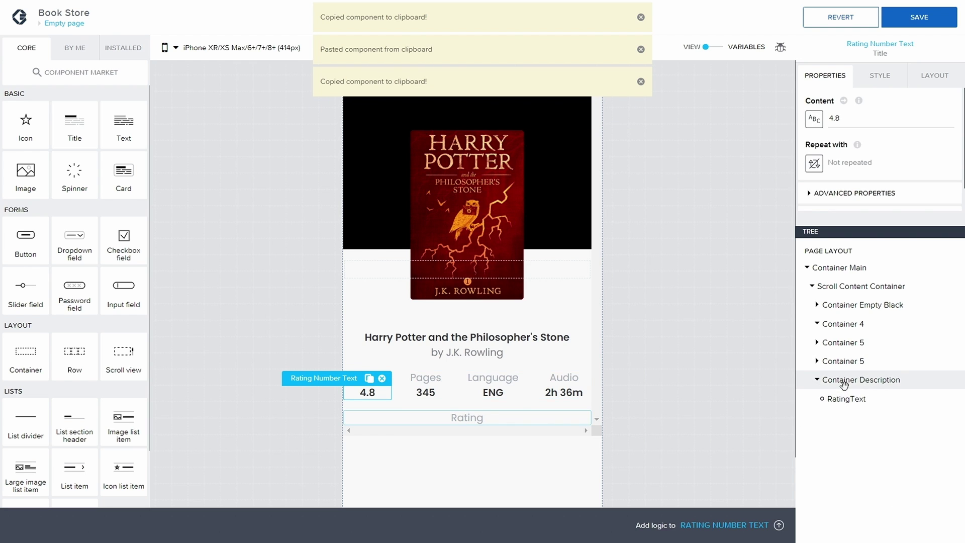
left_click(829, 379)
key("ctrl+v")
left_click_drag(864, 419, 850, 382)
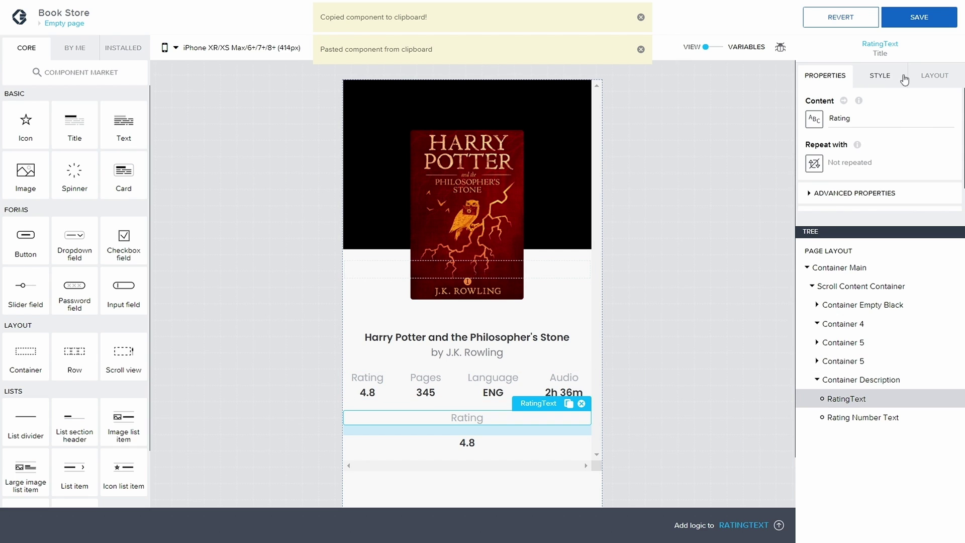
Set the text alignment of RatingText and Rating Number Text in Container Description to left
left_click(933, 77)
scroll(815, 173, "down", 2)
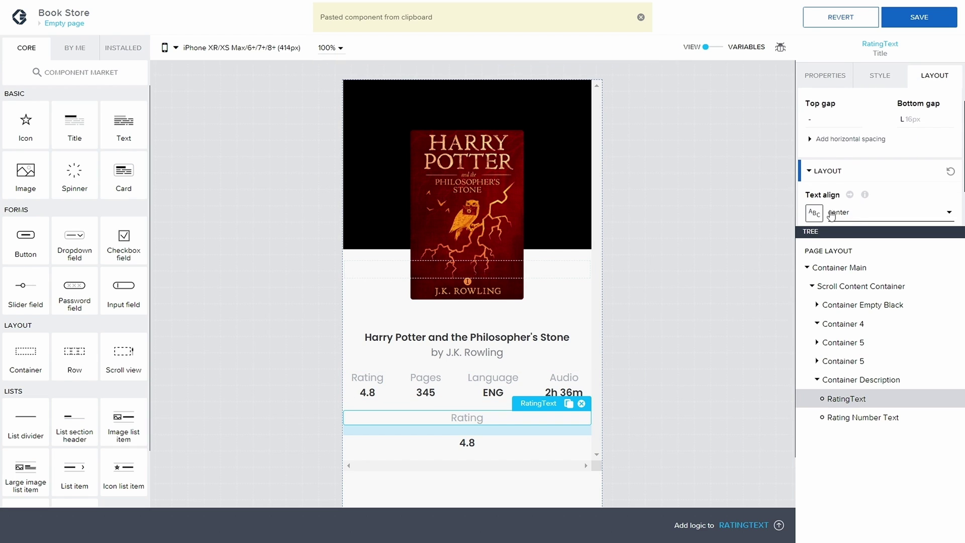
left_click(847, 177)
left_click(851, 192)
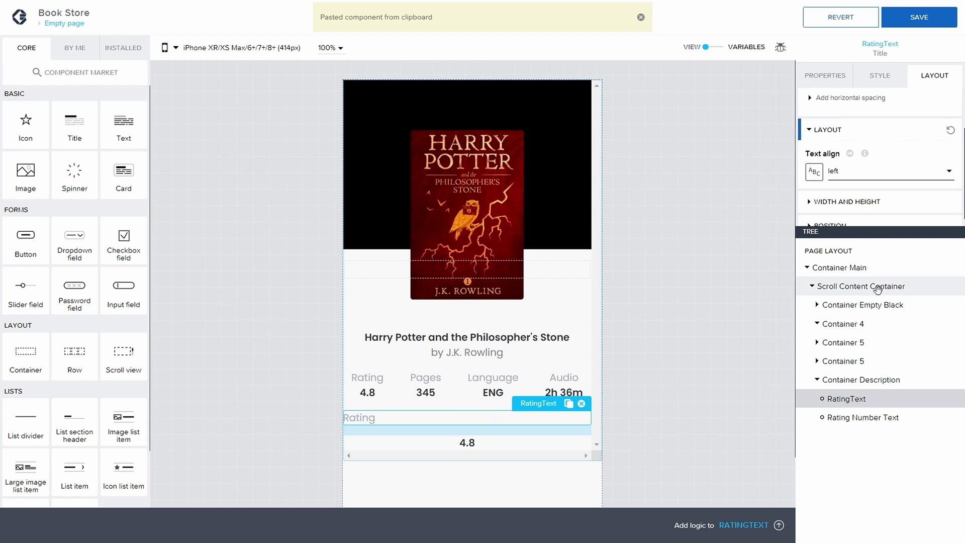
left_click(862, 417)
left_click(854, 172)
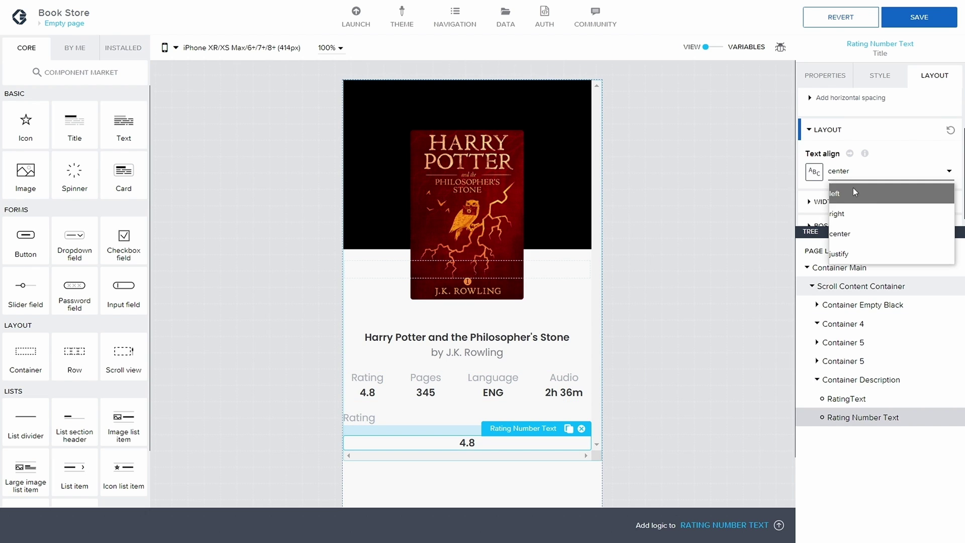
left_click(852, 189)
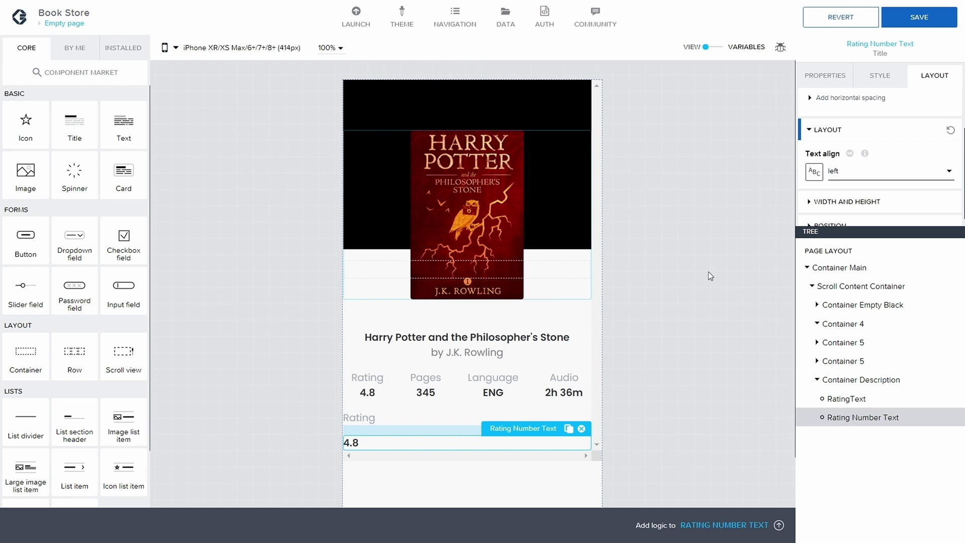
Apply the Content Tertiary Heading style to the RatingText in Container Description and save the application
left_click(848, 398)
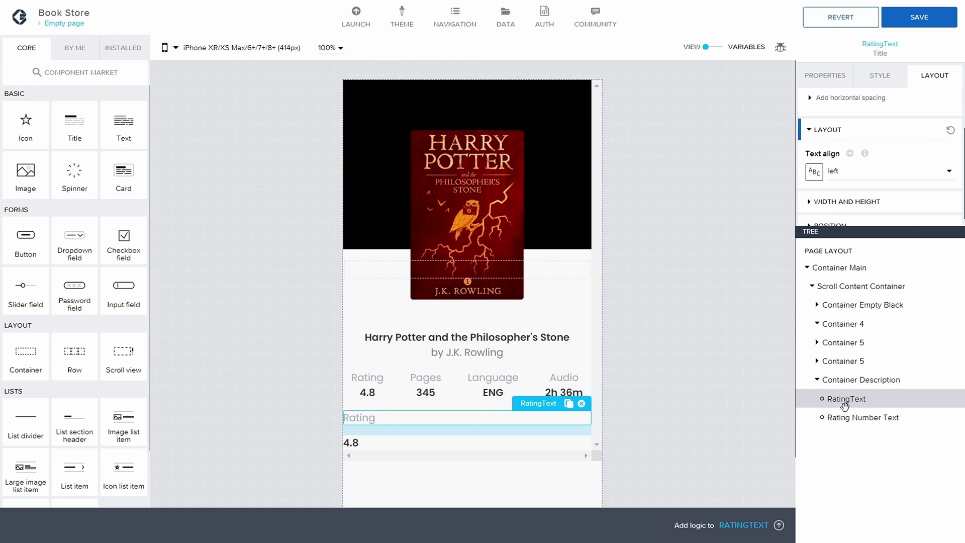
left_click(880, 76)
scroll(854, 151, "down", 1)
scroll(824, 116, "up", 1)
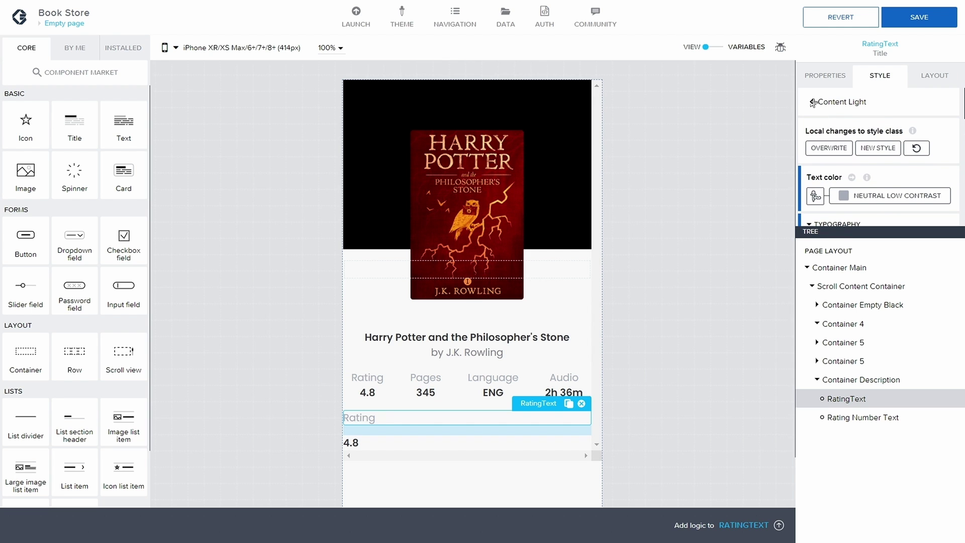
left_click(811, 101)
left_click(512, 308)
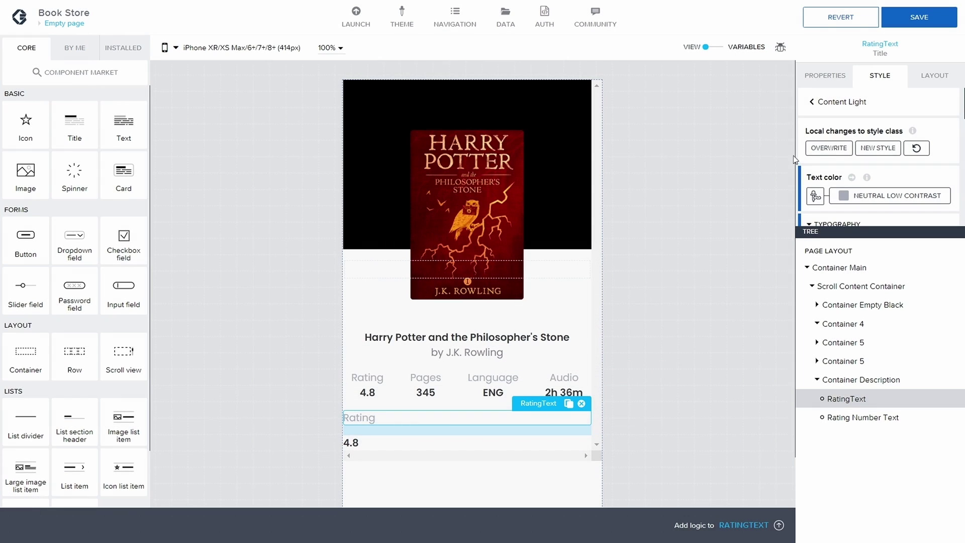
left_click(817, 146)
scroll(886, 171, "down", 5)
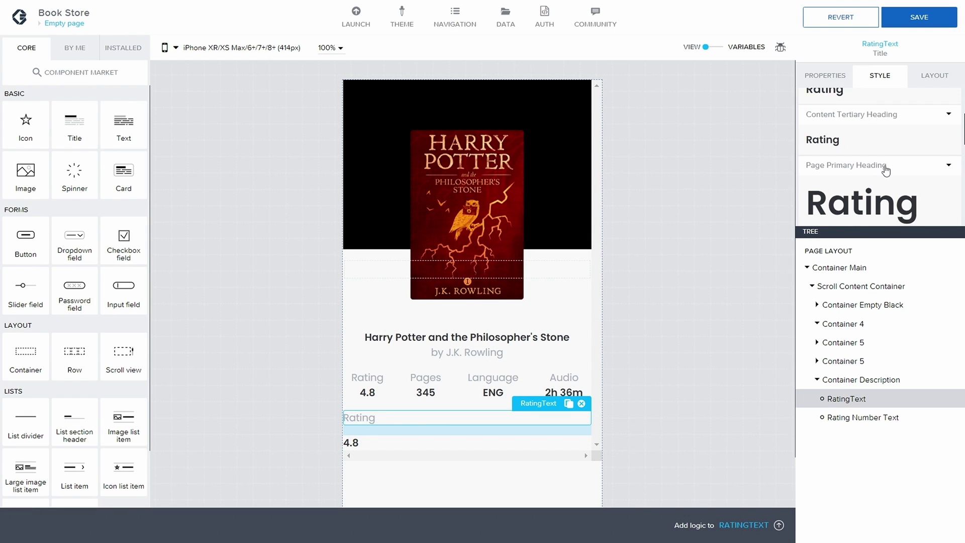
scroll(885, 171, "down", 5)
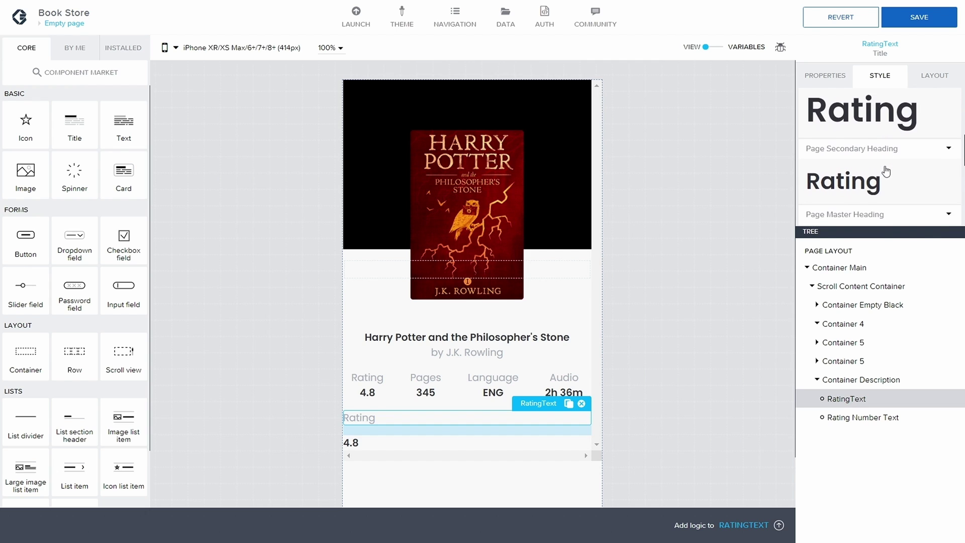
scroll(885, 171, "up", 5)
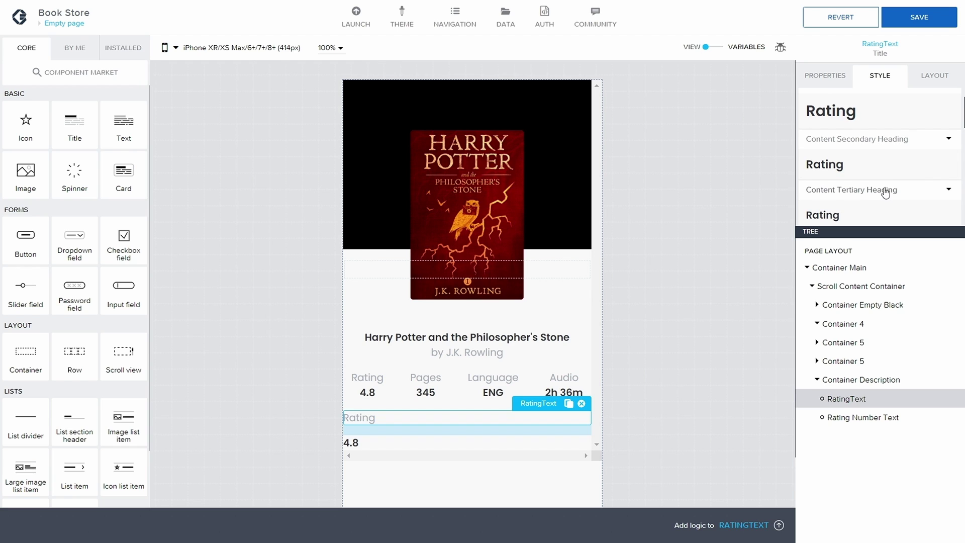
left_click(885, 191)
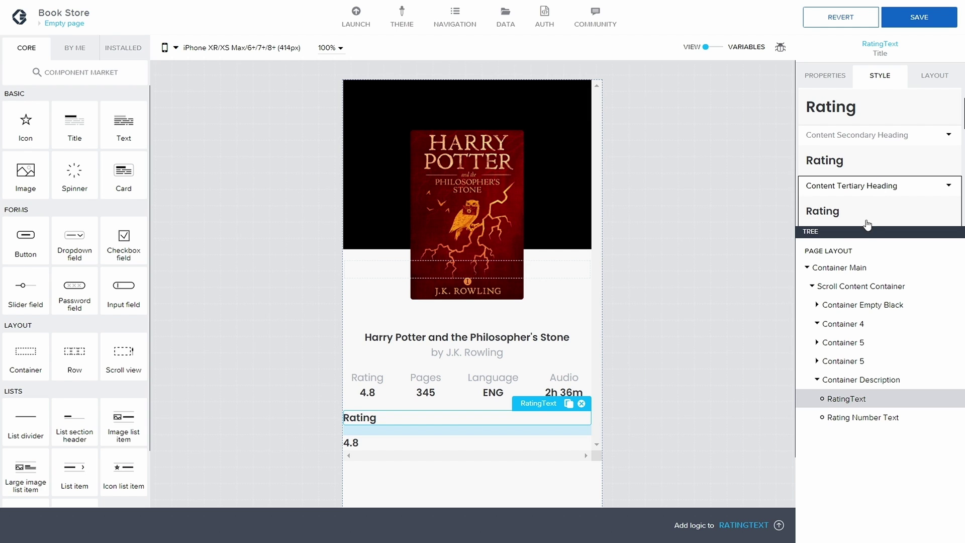
left_click(919, 19)
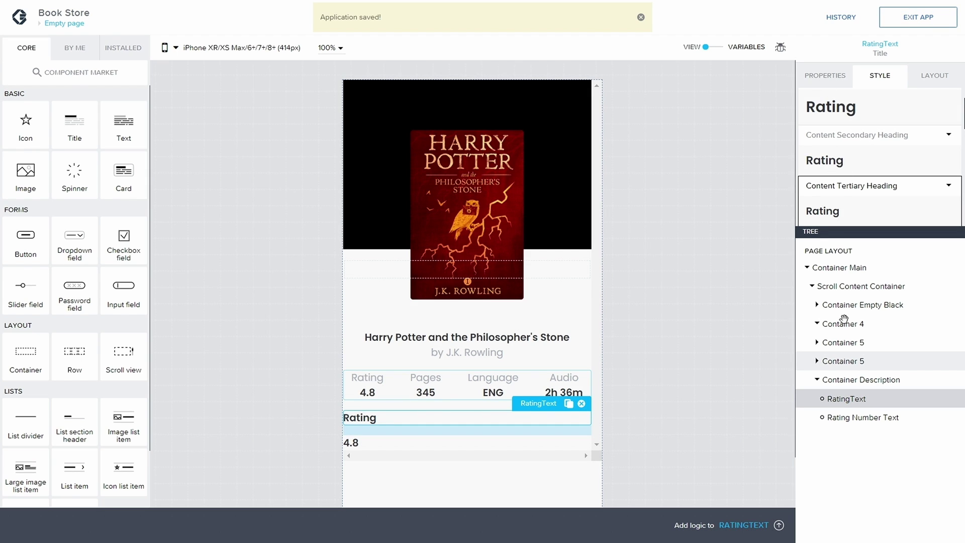
Change the display name of the RatingText in Container Description to Introduction Text and save the application
left_click(825, 76)
left_click(812, 193)
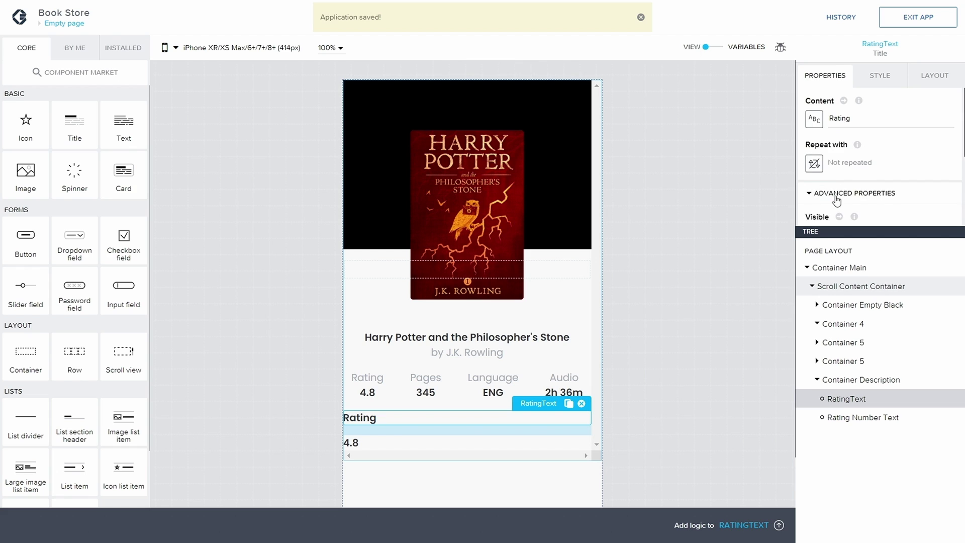
scroll(814, 196, "down", 1)
left_click(850, 215)
key("BackSpace")
key("BackSpace")
key("BackSpace")
key("BackSpace")
key("BackSpace")
key("BackSpace")
key("BackSpace")
key("BackSpace")
key("BackSpace")
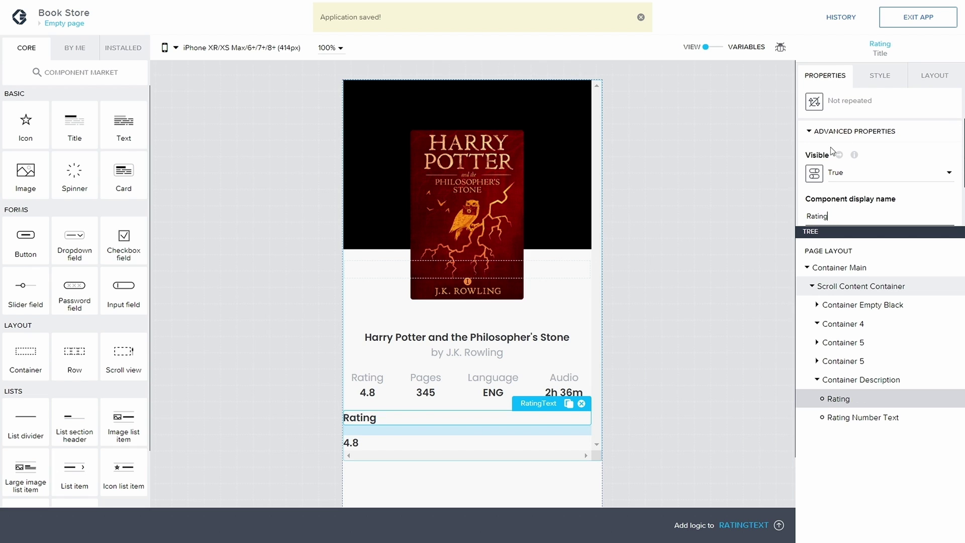
type("Itout")
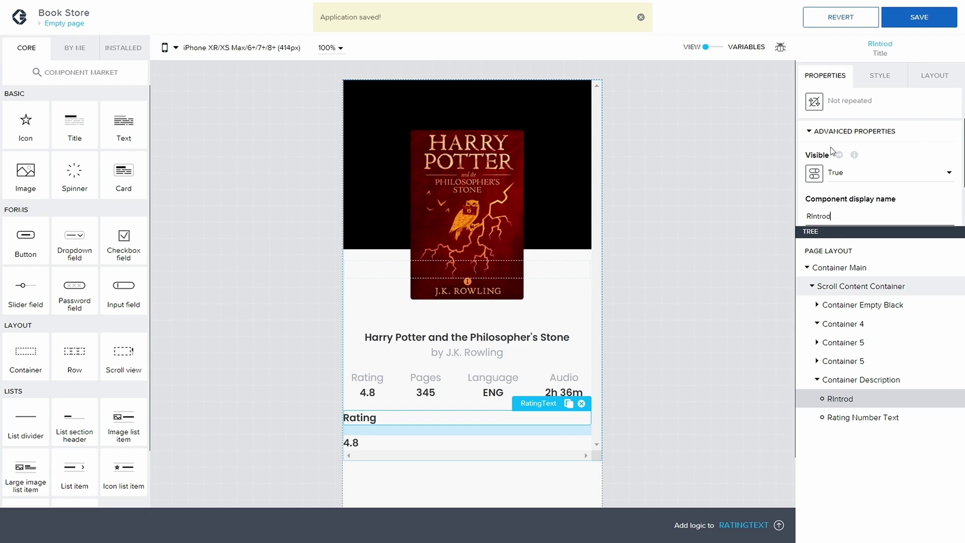
key("BackSpace")
key("BackSpace")
key("BackSpace")
key("BackSpace")
key("BackSpace")
key("BackSpace")
type("In")
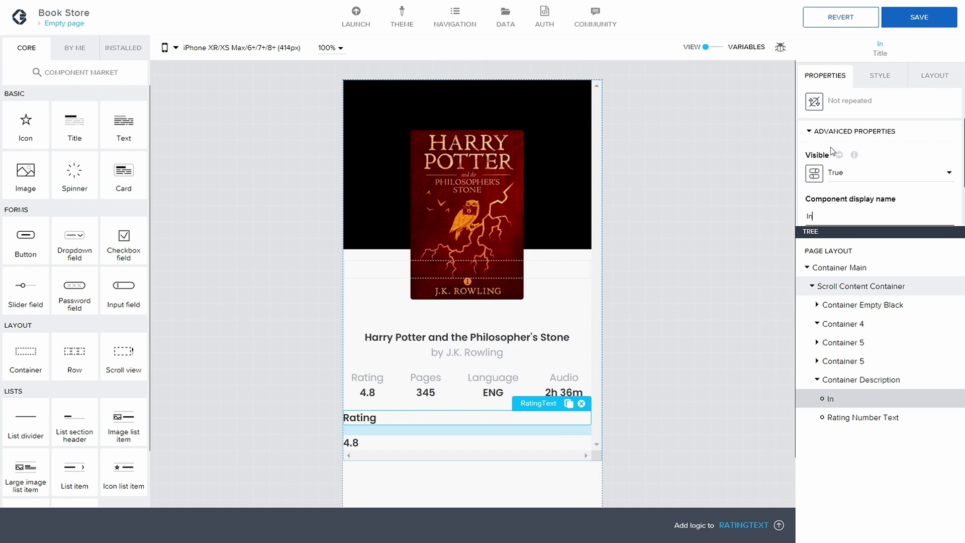
type("troduciton Text")
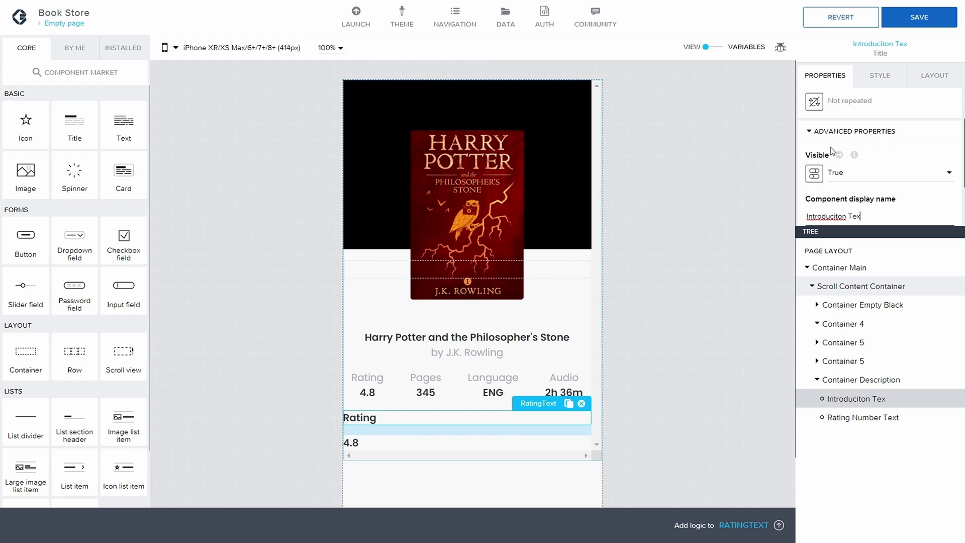
right_click(815, 216)
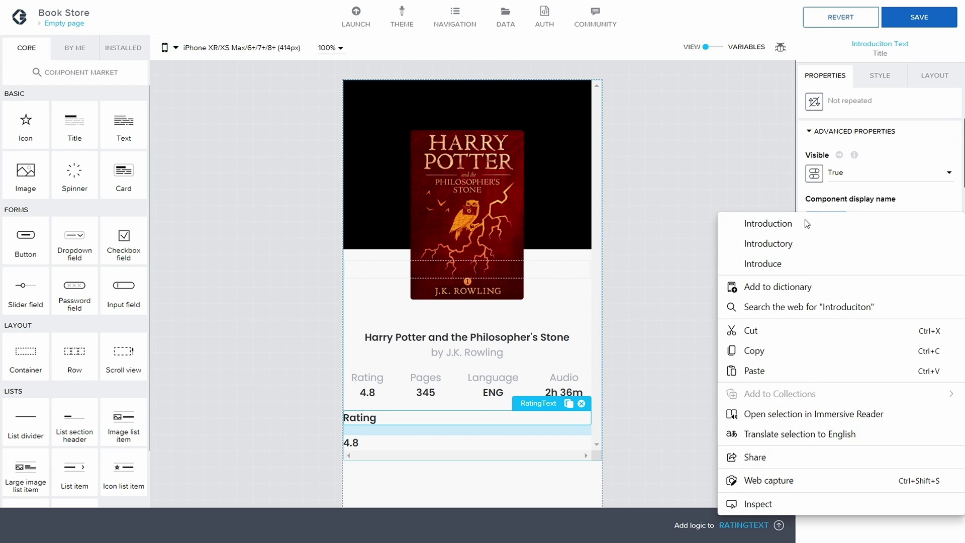
left_click(804, 221)
left_click(899, 23)
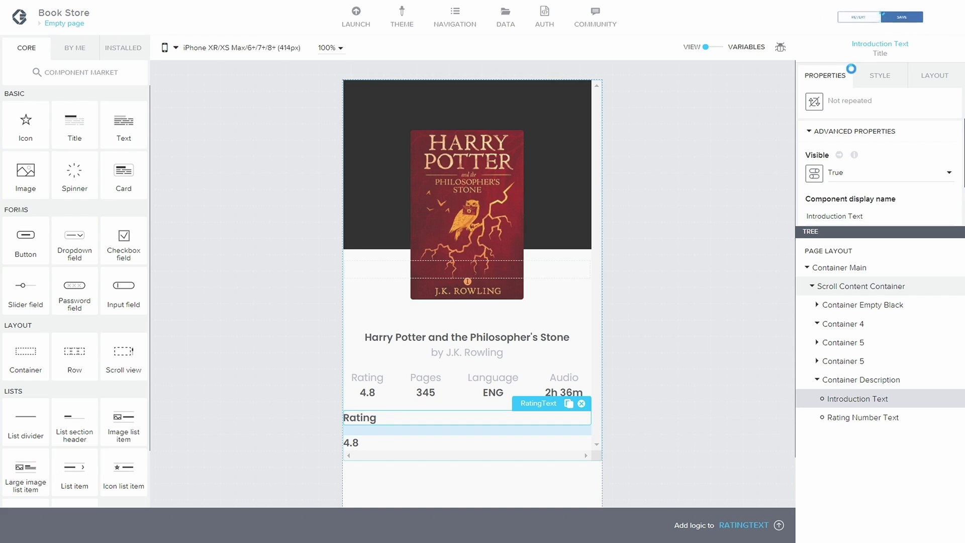
Replace the content of Introduction Text with "Introduction" and save the application
scroll(861, 102, "up", 2)
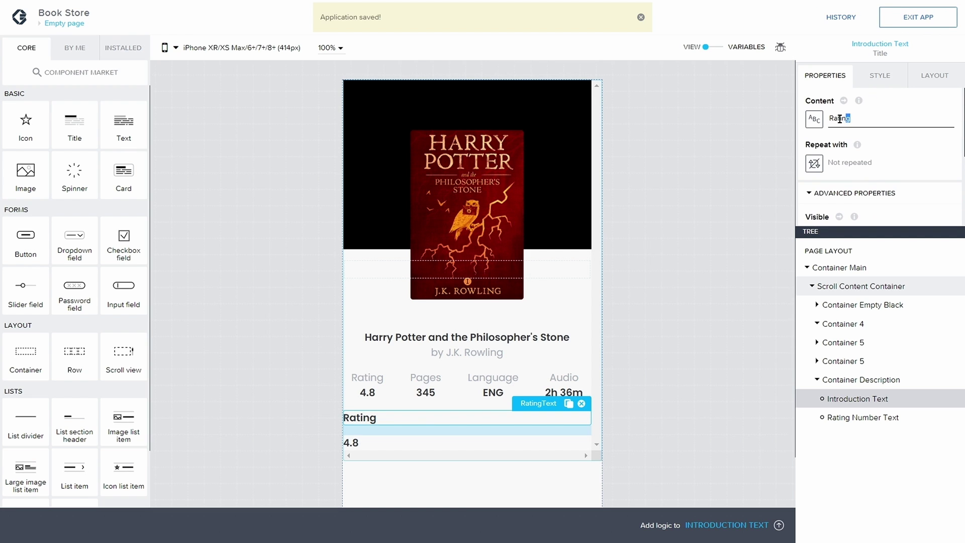
left_click_drag(839, 118, 828, 116)
type("Introduciton")
key("BackSpace")
key("BackSpace")
key("BackSpace")
key("BackSpace")
type("tion")
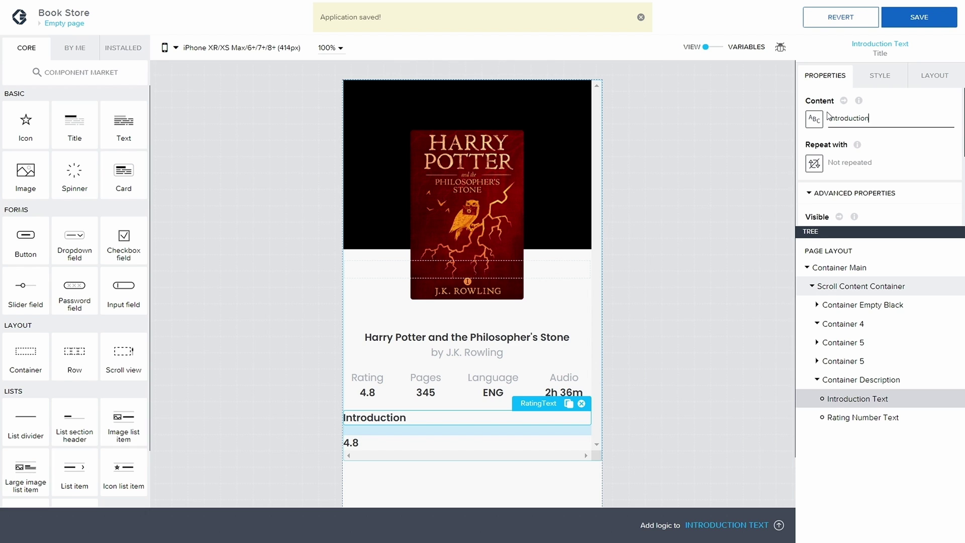
mouse_move(930, 14)
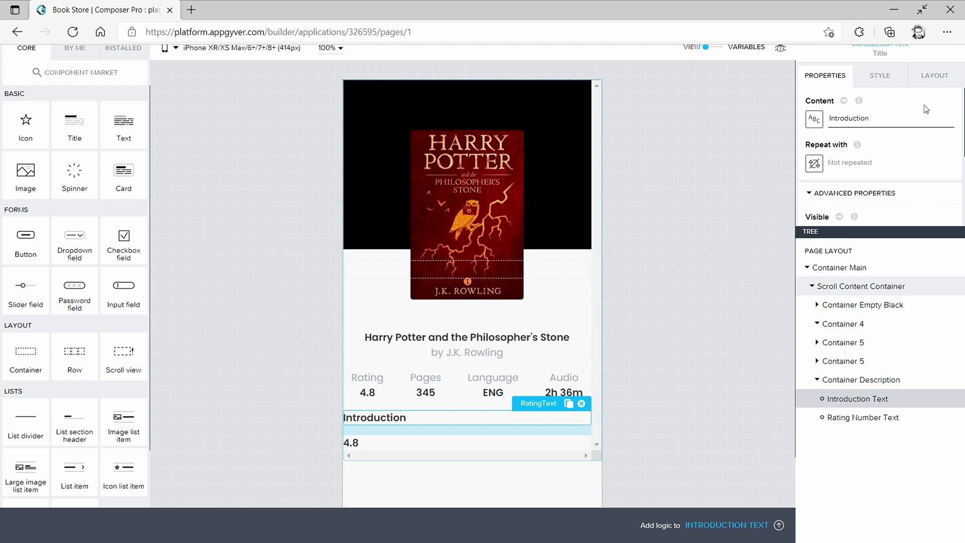
left_click(915, 17)
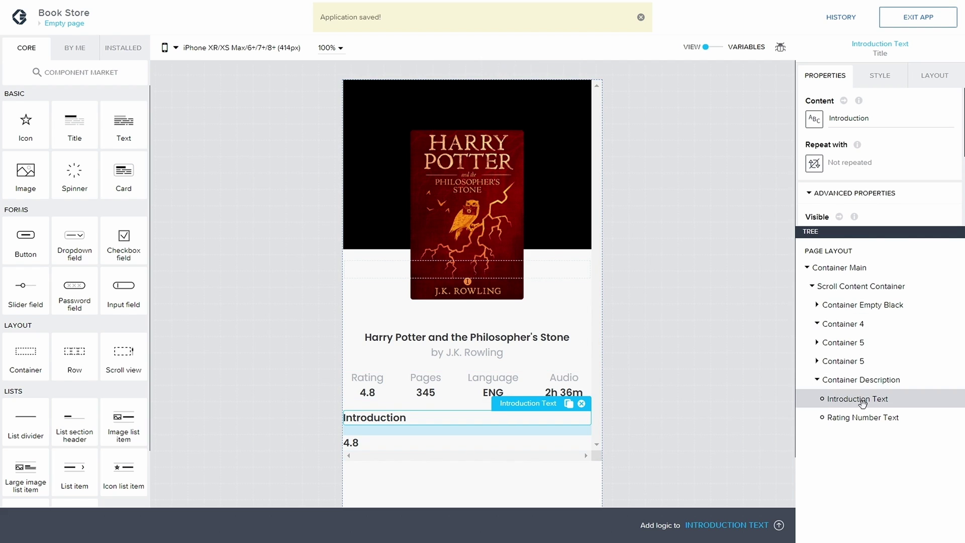
Remove the bottom gap of the Introduction Text component and save the application
left_click(928, 87)
left_click(911, 140)
left_click(926, 312)
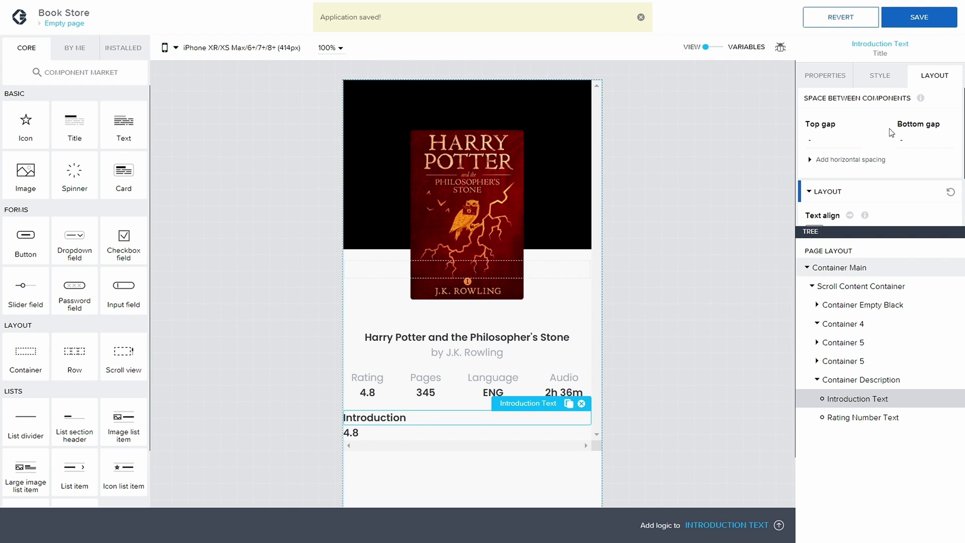
left_click(919, 17)
Change the display name of the Rating Number Text in Container Description to Description Text and save the application
left_click(855, 418)
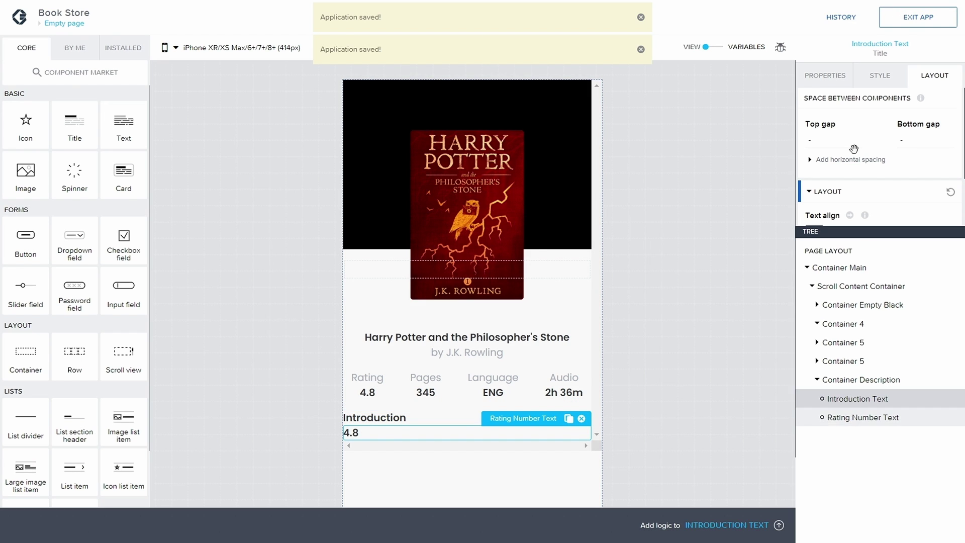
left_click(824, 75)
left_click(817, 192)
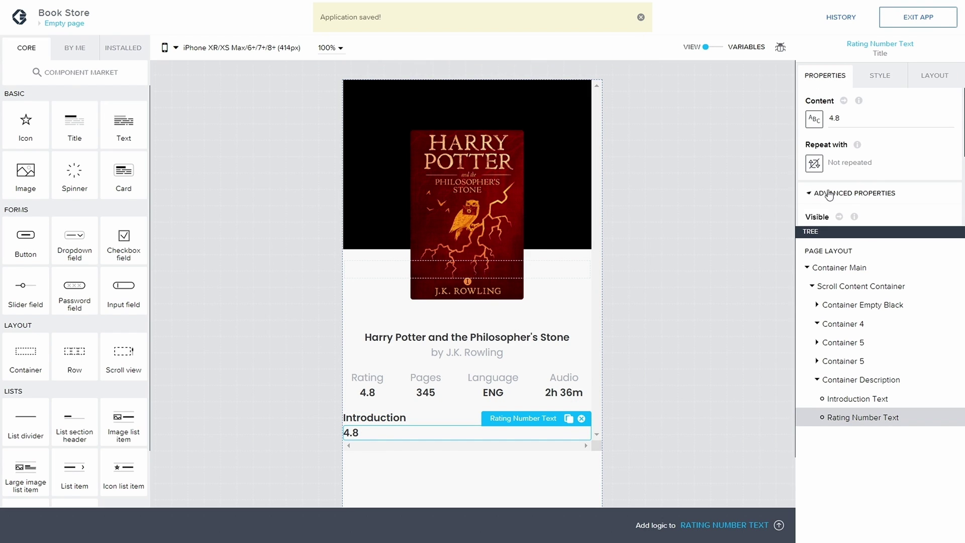
scroll(861, 145, "down", 3)
left_click_drag(898, 155, 759, 156)
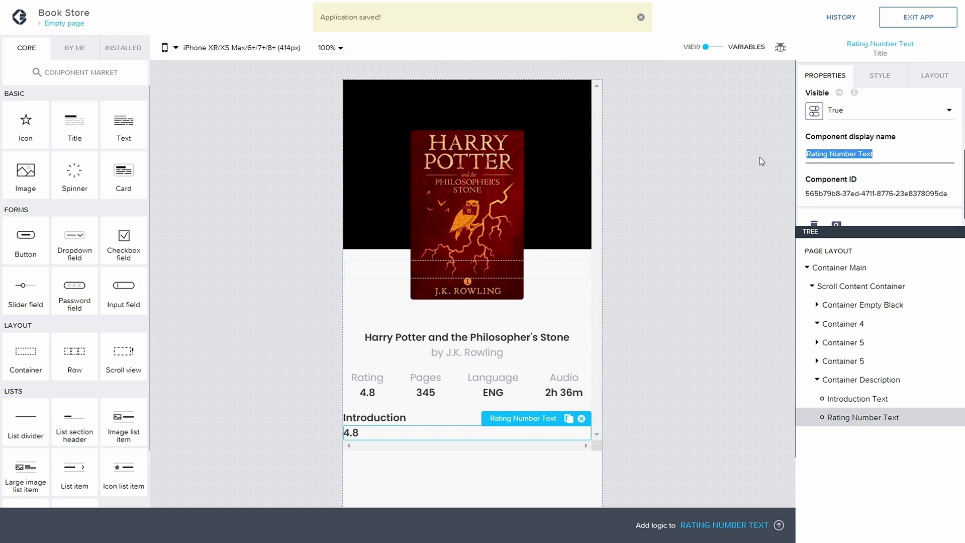
type("Descriiption Te")
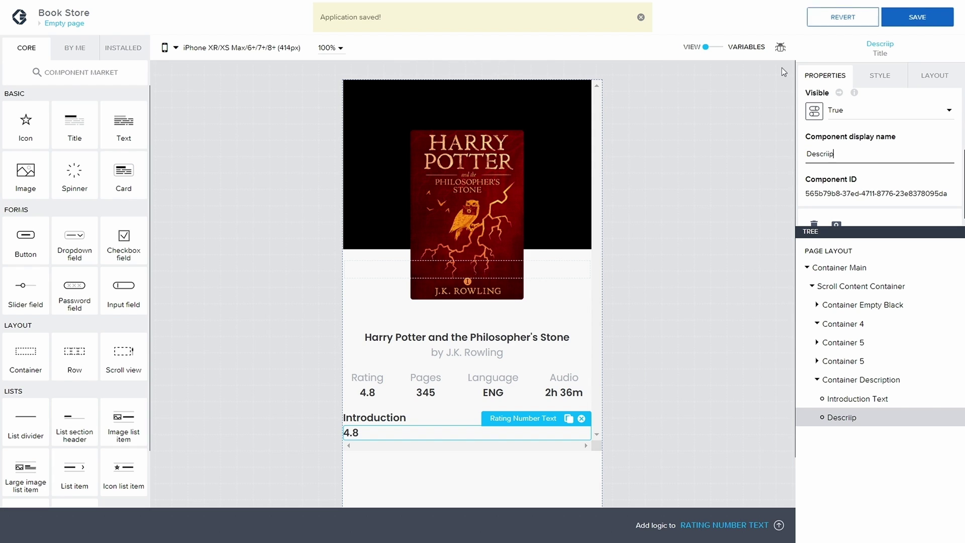
key("BackSpace")
key("BackSpace")
key("BackSpace")
key("BackSpace")
key("BackSpace")
key("BackSpace")
key("BackSpace")
key("BackSpace")
key("BackSpace")
key("BackSpace")
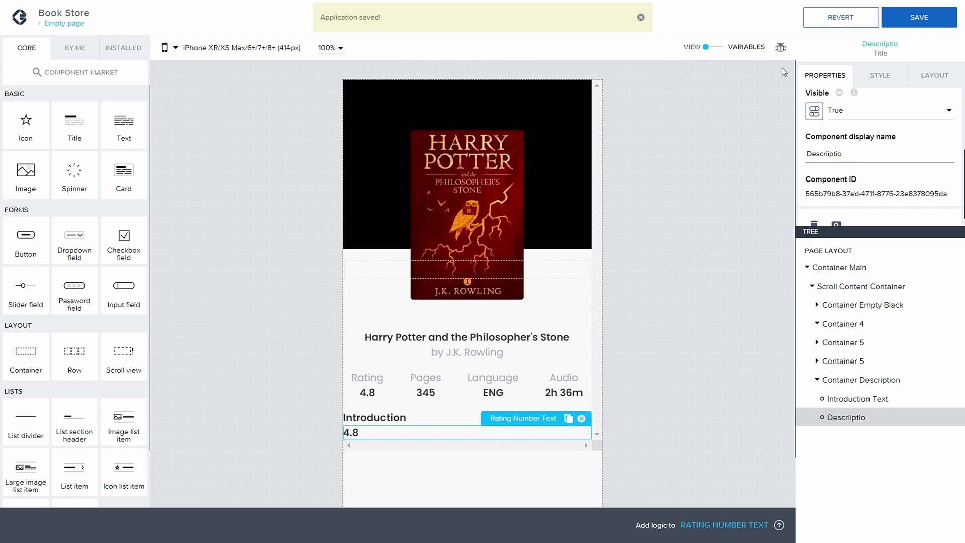
type("iption Text")
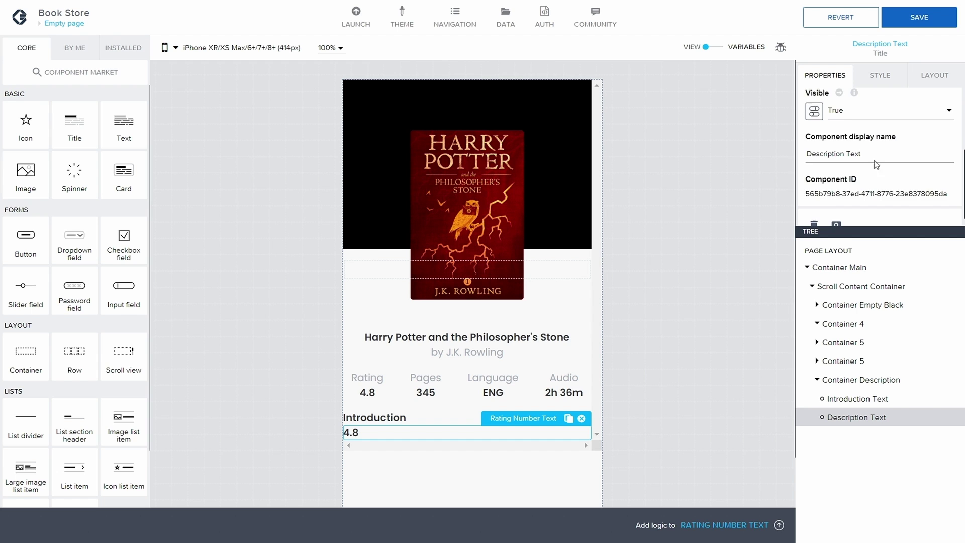
scroll(873, 161, "up", 2)
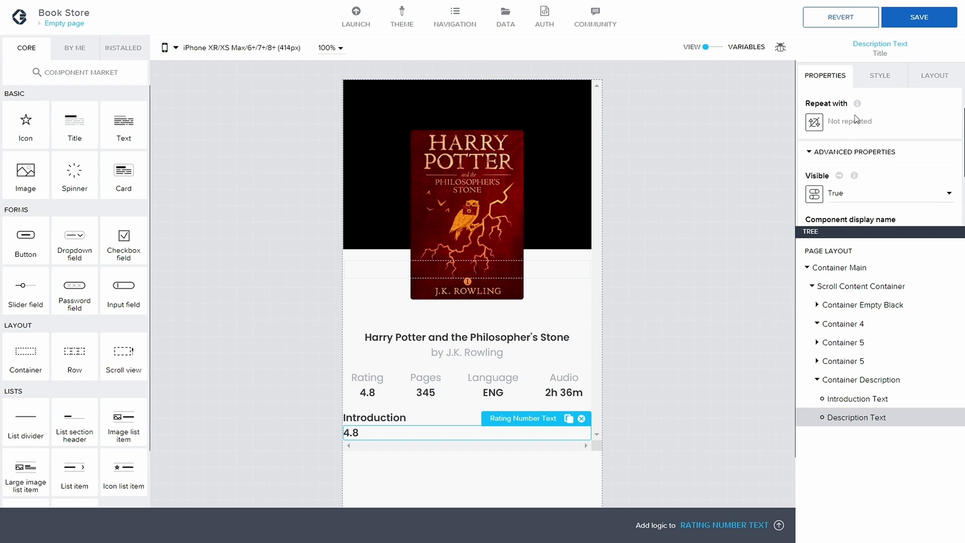
left_click(921, 10)
scroll(848, 133, "up", 1)
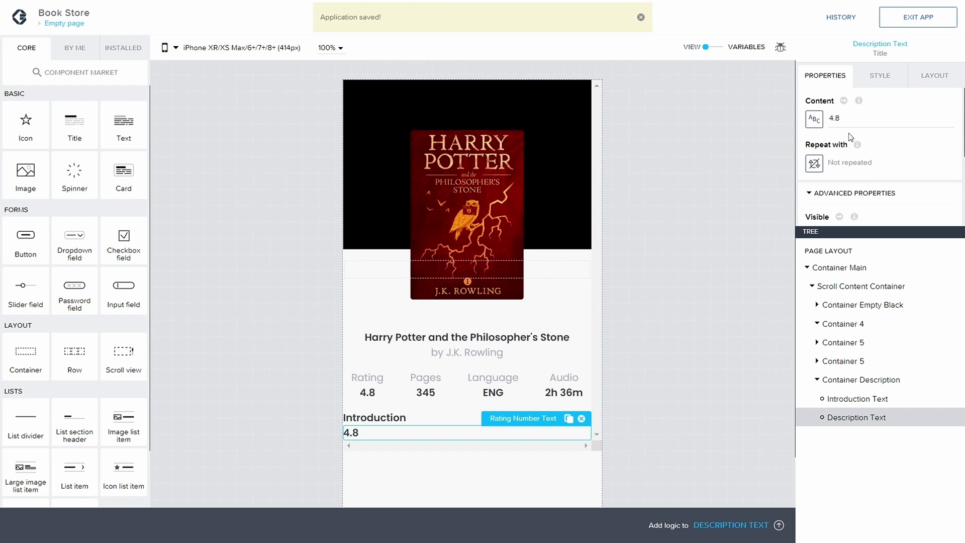
Copy the content of the paragraph beginning "Harry Potter has never even heard of Hogwarts" on the Text Page
left_click(64, 23)
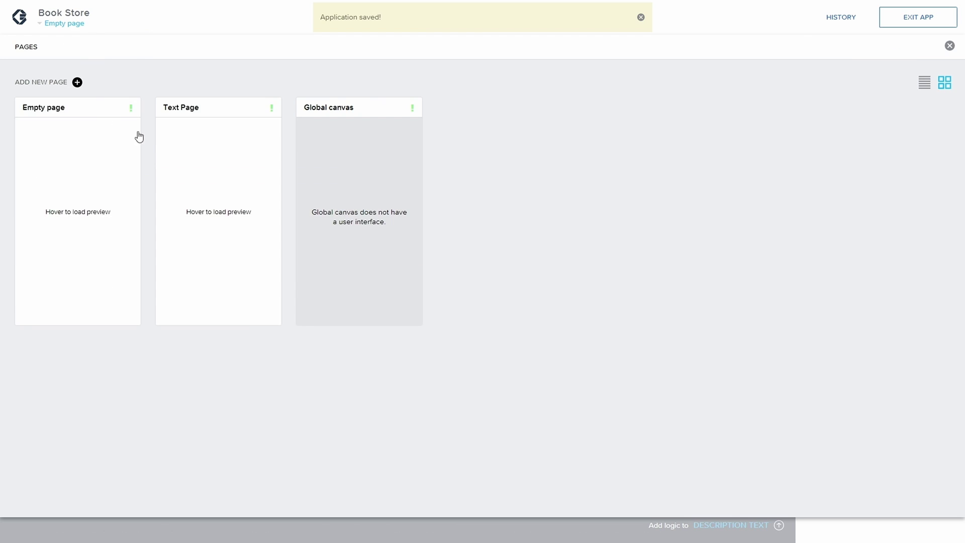
left_click(205, 112)
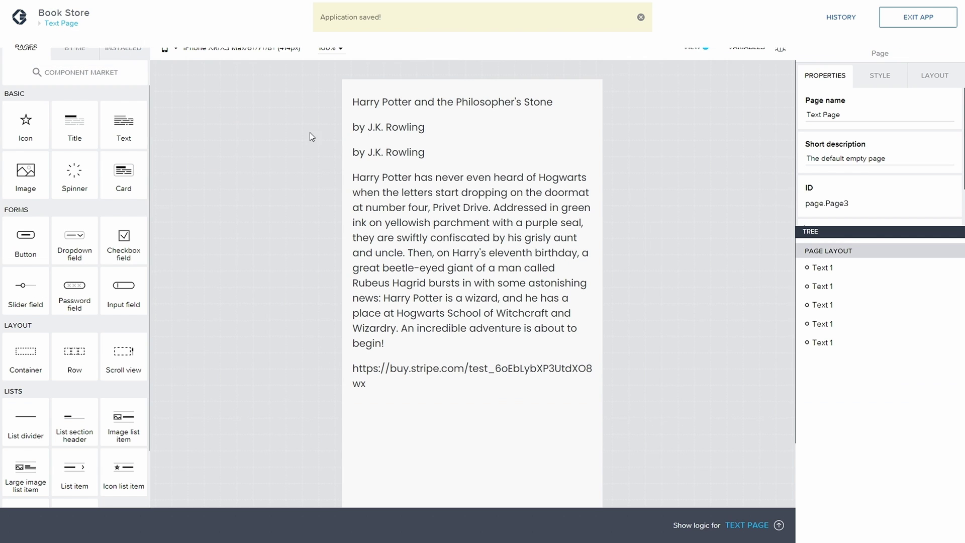
left_click(392, 193)
triple_click(880, 118)
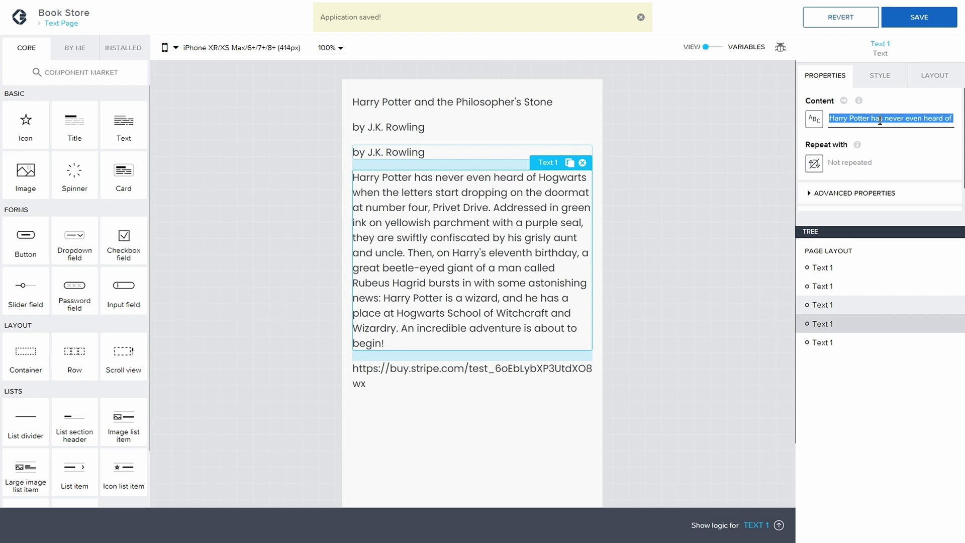
Save the application and return to the Empty page
left_click(55, 23)
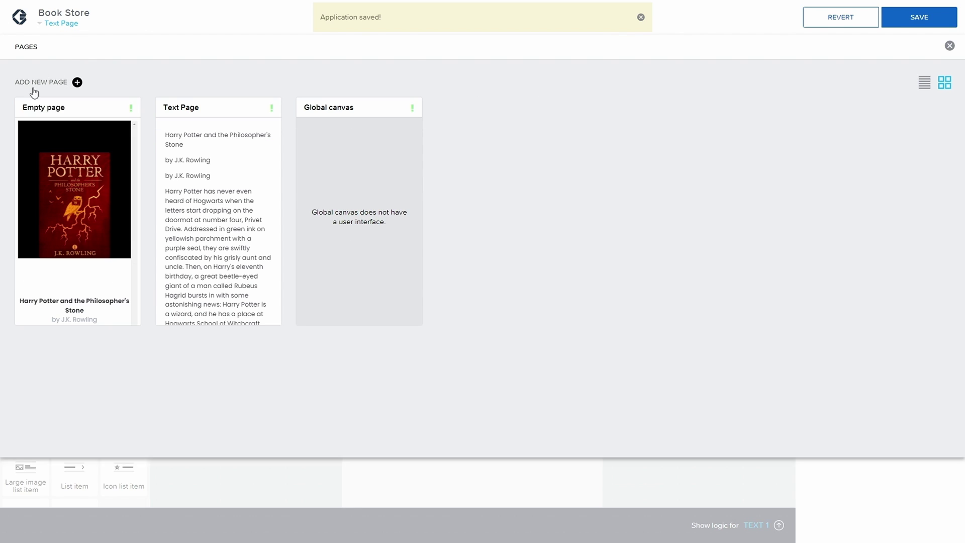
left_click(47, 144)
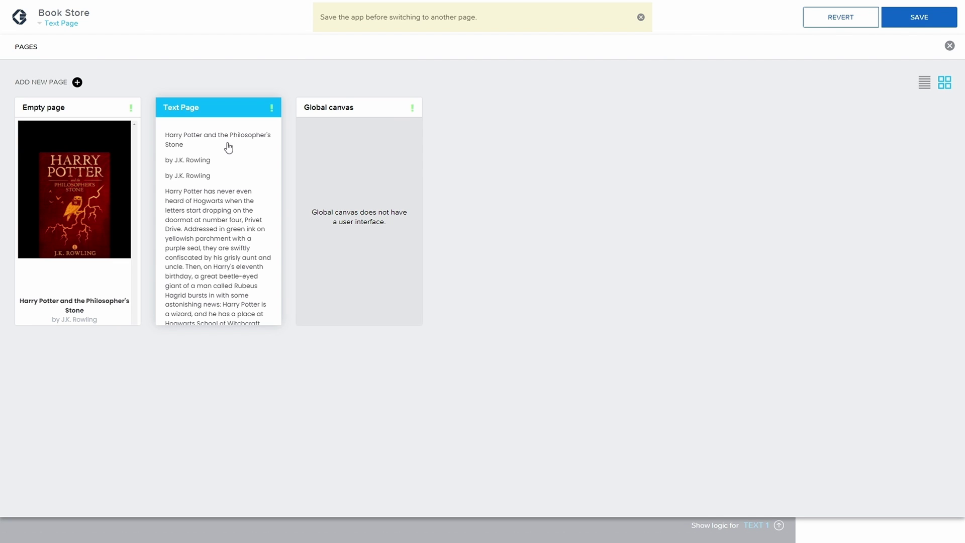
left_click(80, 113)
left_click(920, 17)
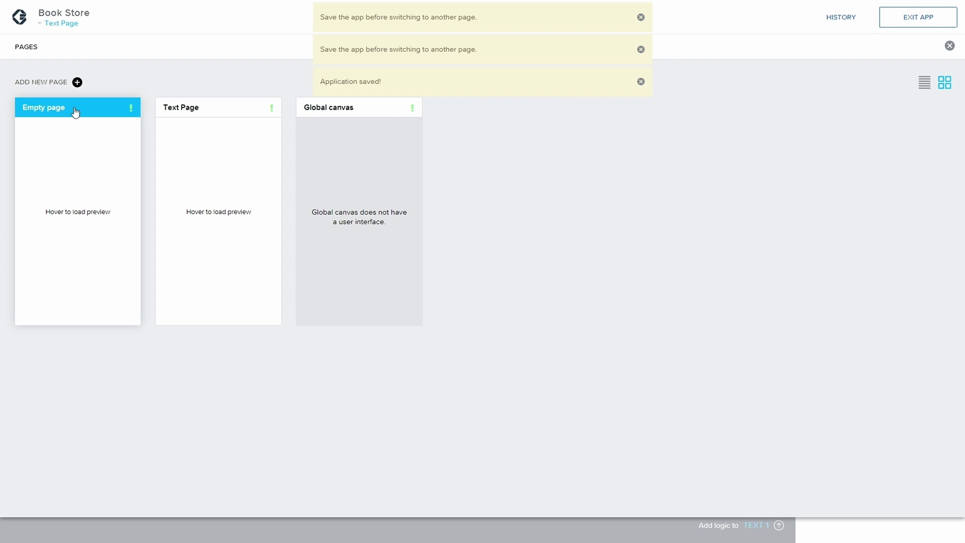
left_click(75, 111)
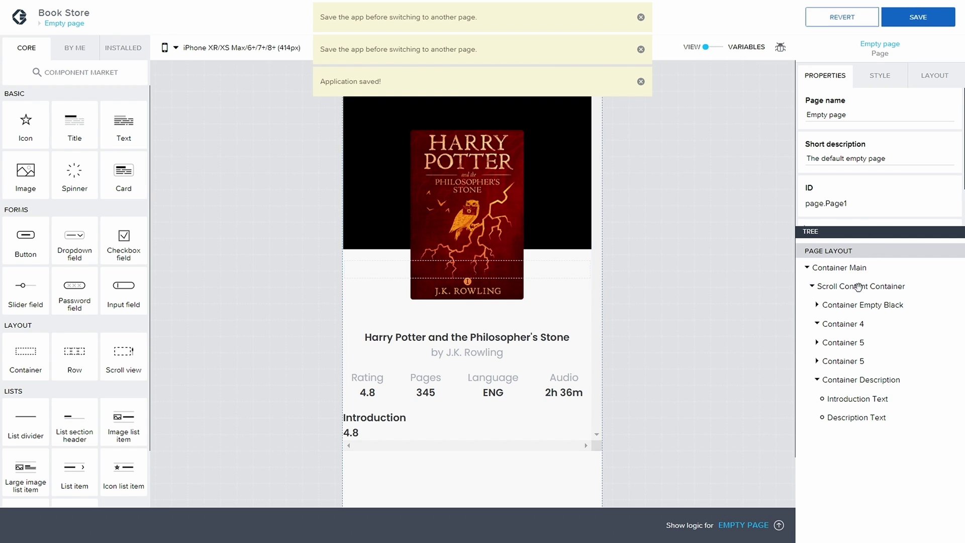
Replace the content of Description Text with the copied Harry Potter paragraph and save the application
left_click(867, 418)
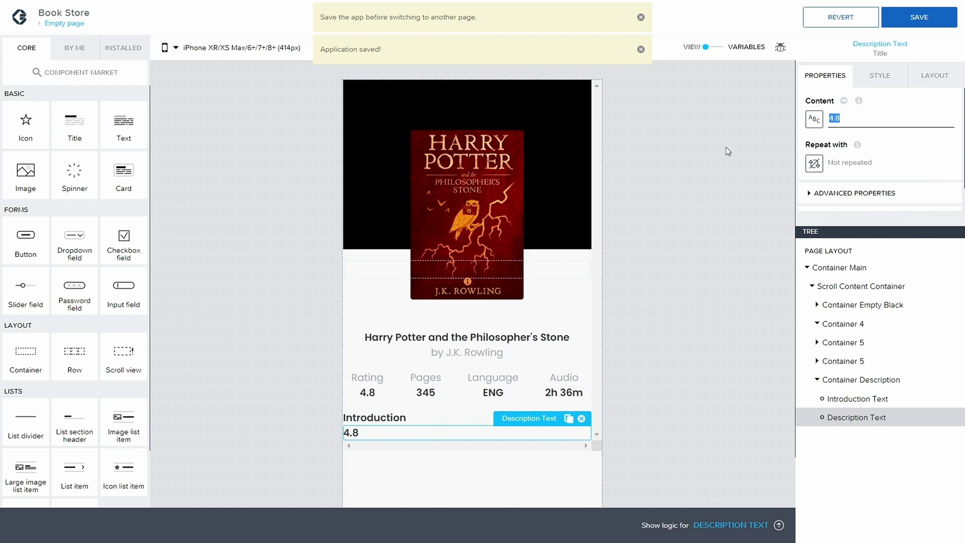
key("ctrl+a")
key("ctrl+v")
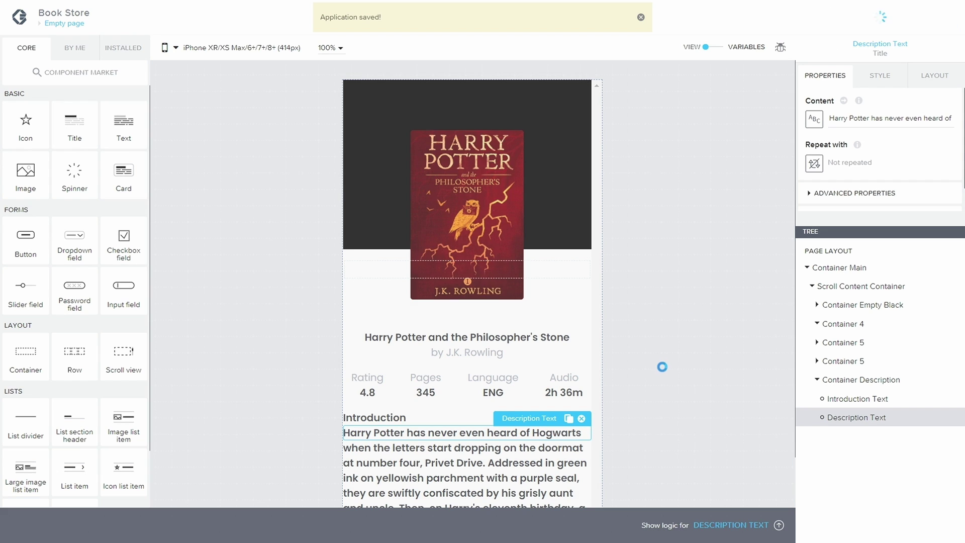
Try a left spacing of S (8px) on the Scroll Content Container and clear the value
scroll(650, 341, "down", 1)
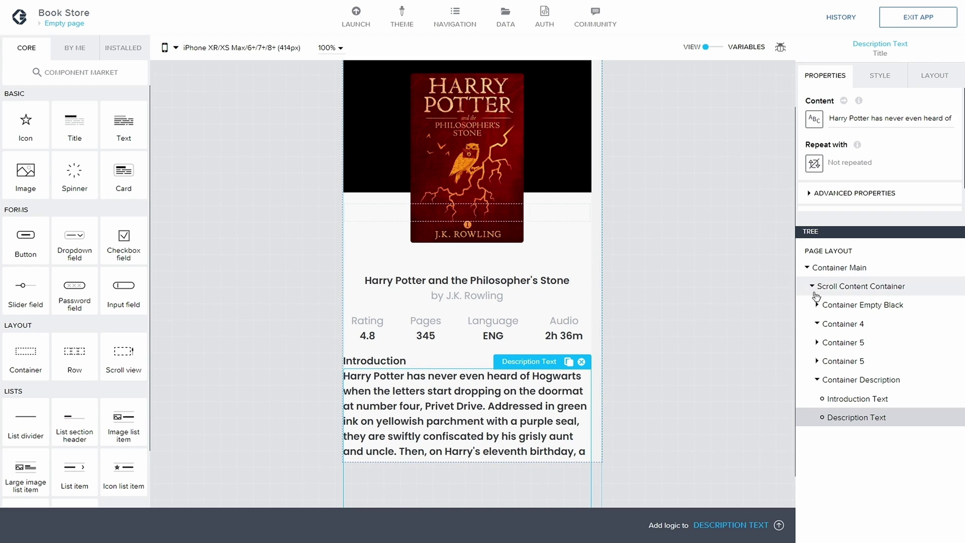
left_click(812, 289)
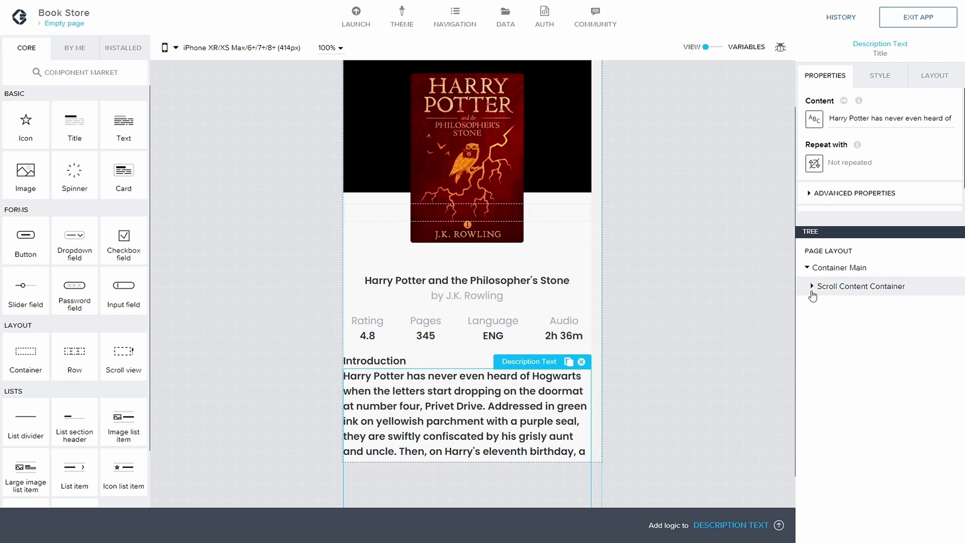
left_click(832, 286)
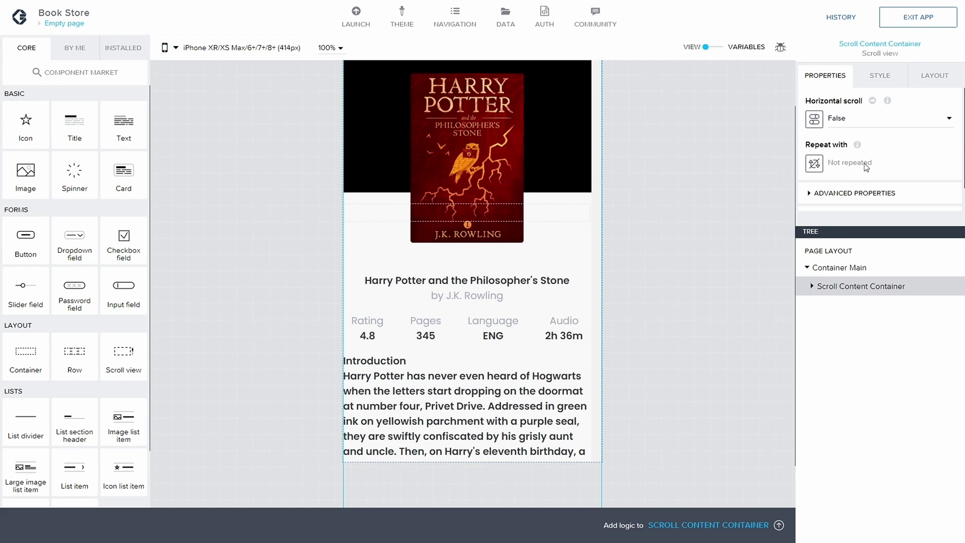
left_click(887, 78)
left_click(932, 85)
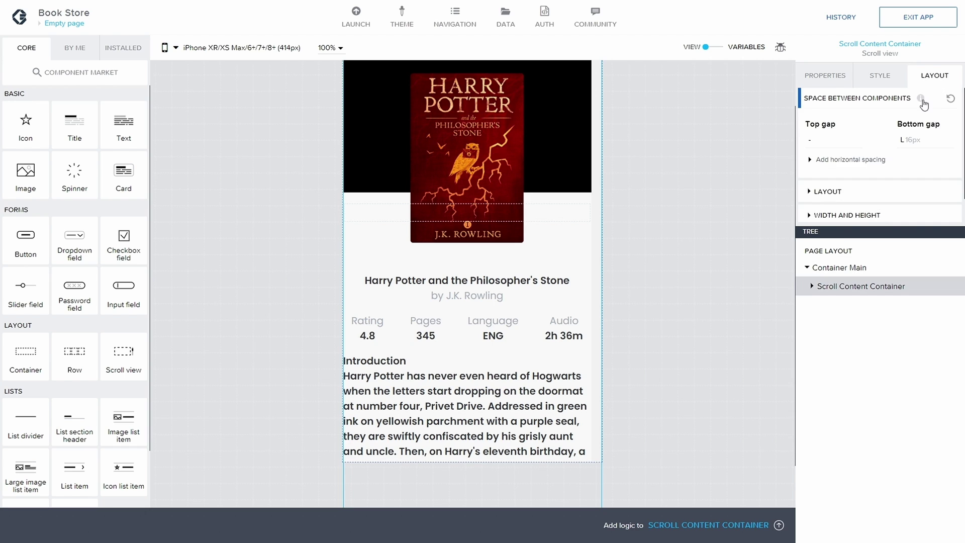
left_click(810, 160)
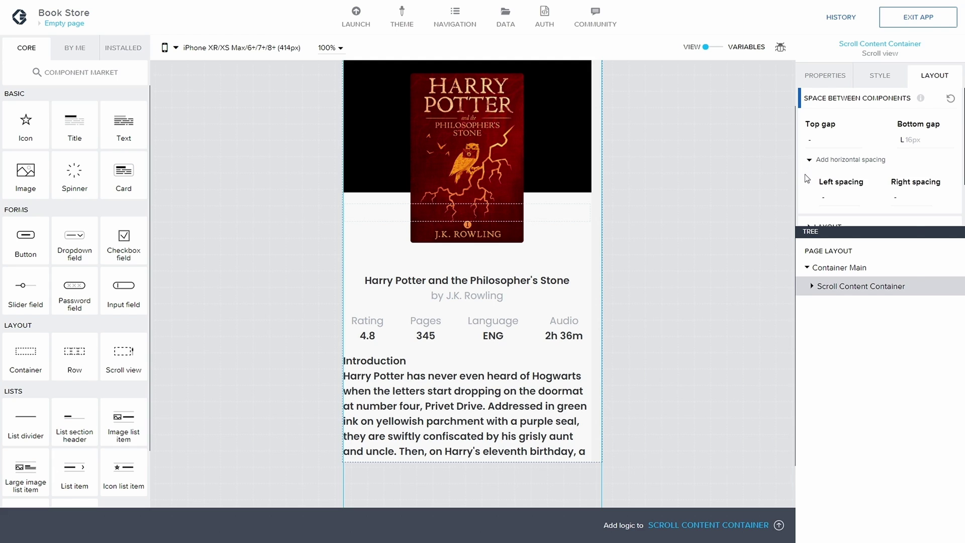
left_click(833, 196)
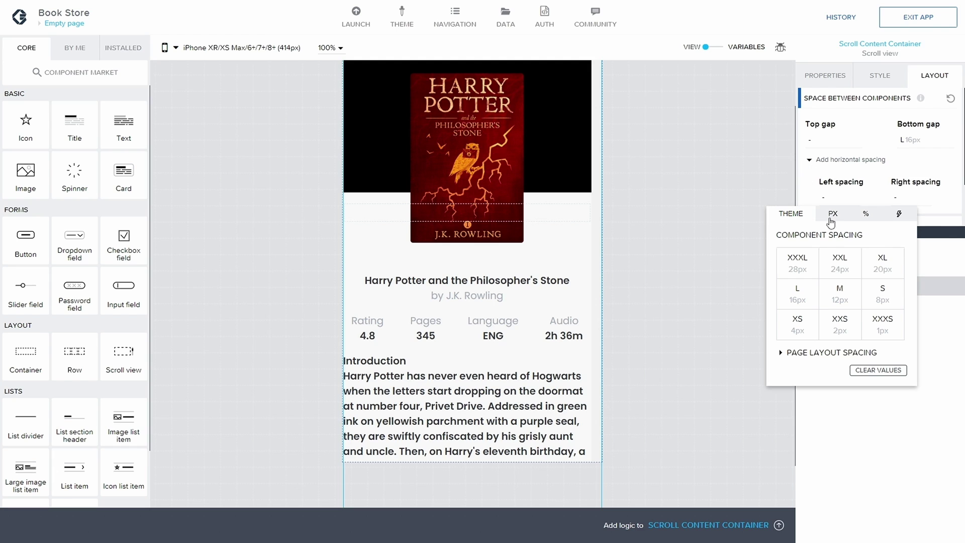
left_click(883, 300)
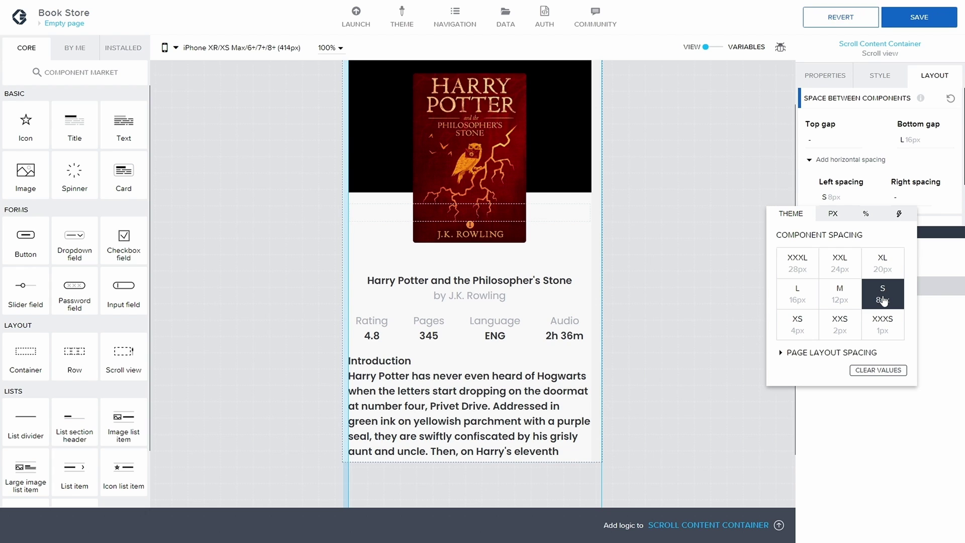
left_click(878, 370)
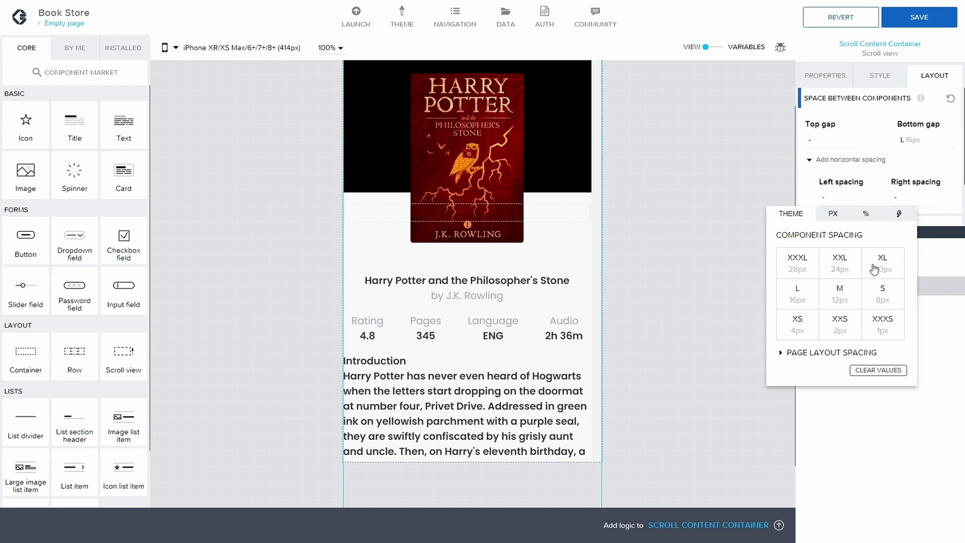
left_click(724, 224)
Set the left and right spacing of Container Description to M (12px) and save the application
left_click(810, 286)
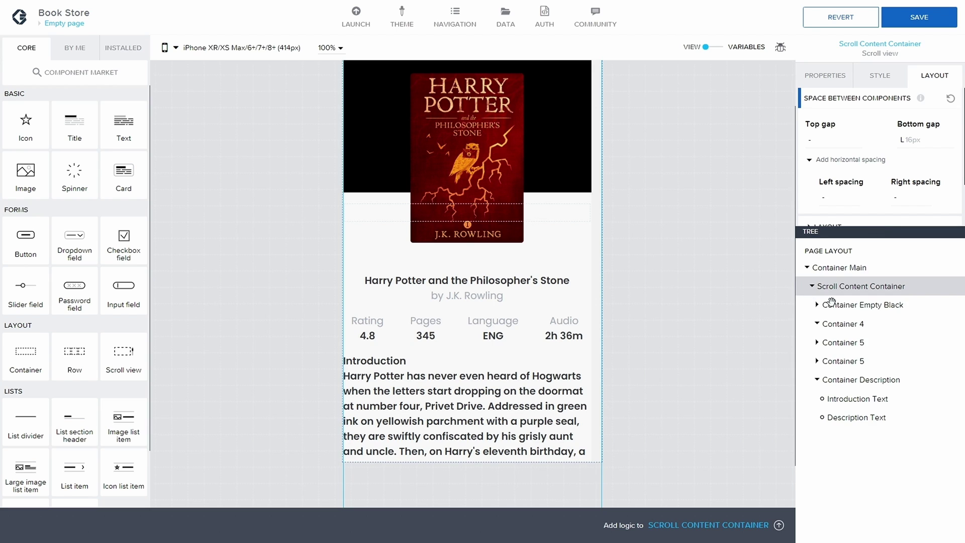
left_click(817, 324)
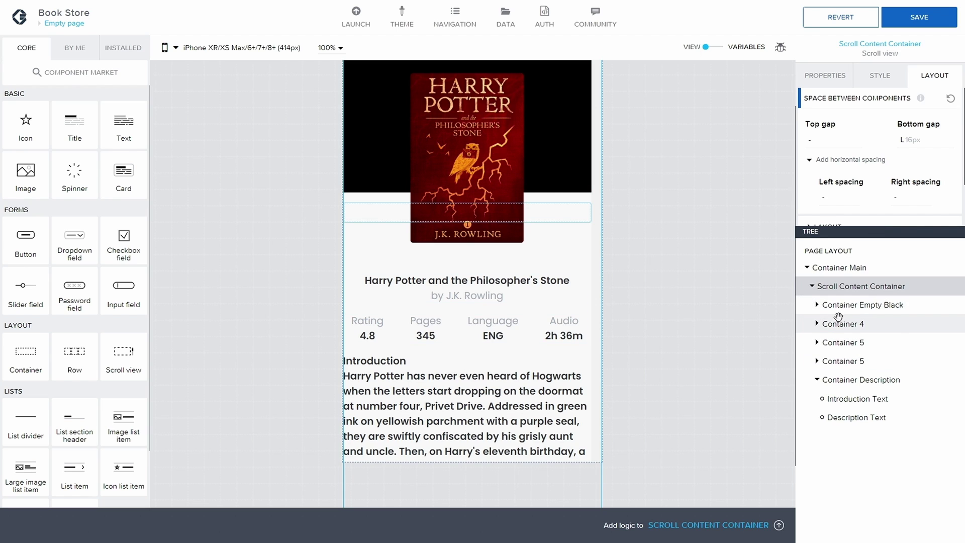
left_click(817, 381)
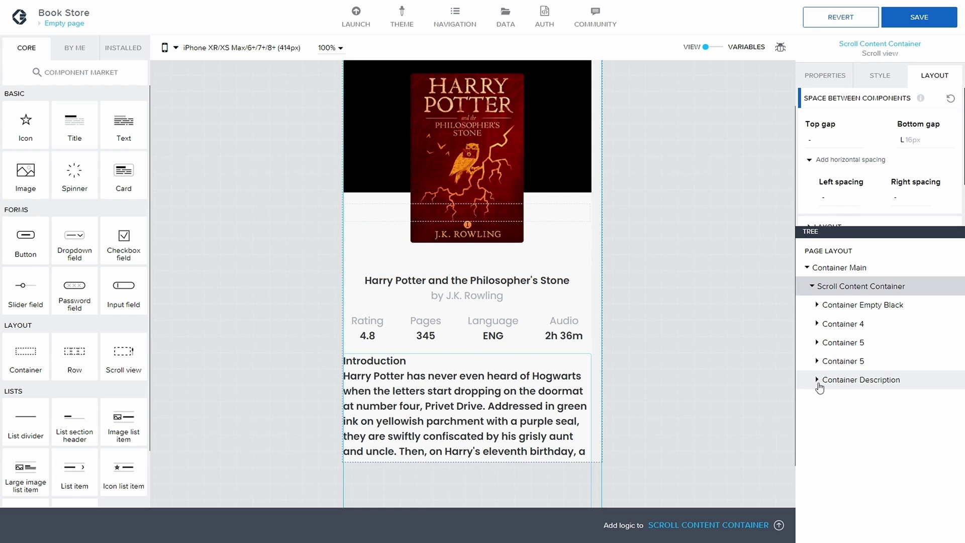
left_click(859, 380)
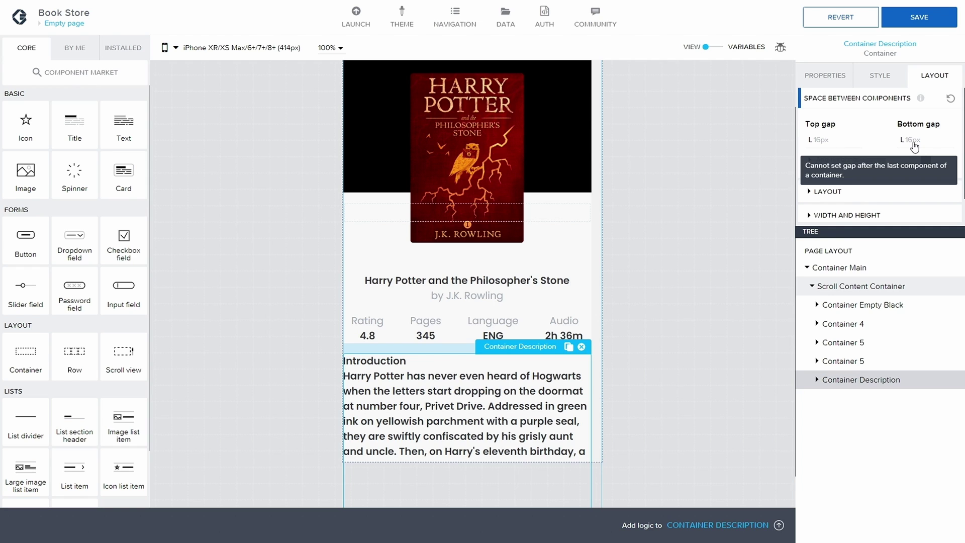
left_click(817, 159)
left_click(825, 198)
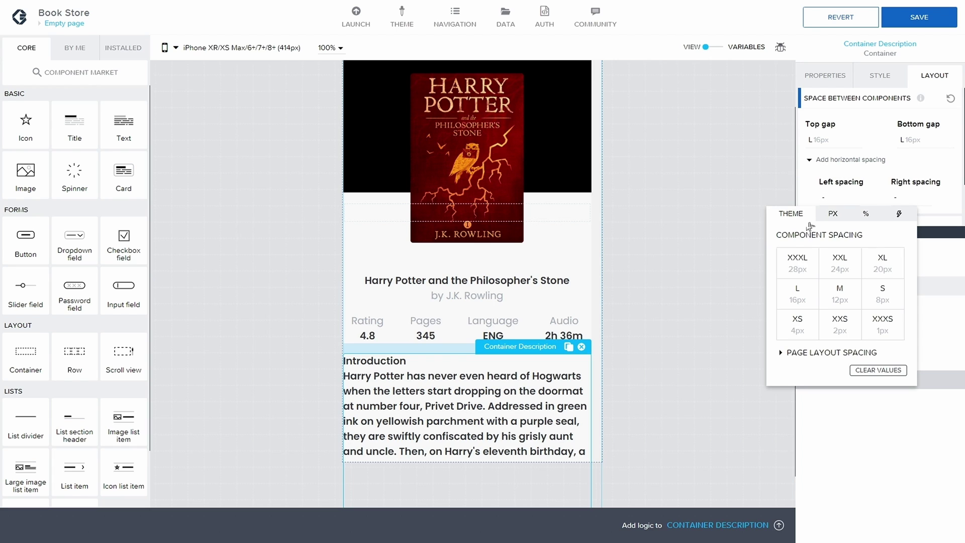
left_click(887, 301)
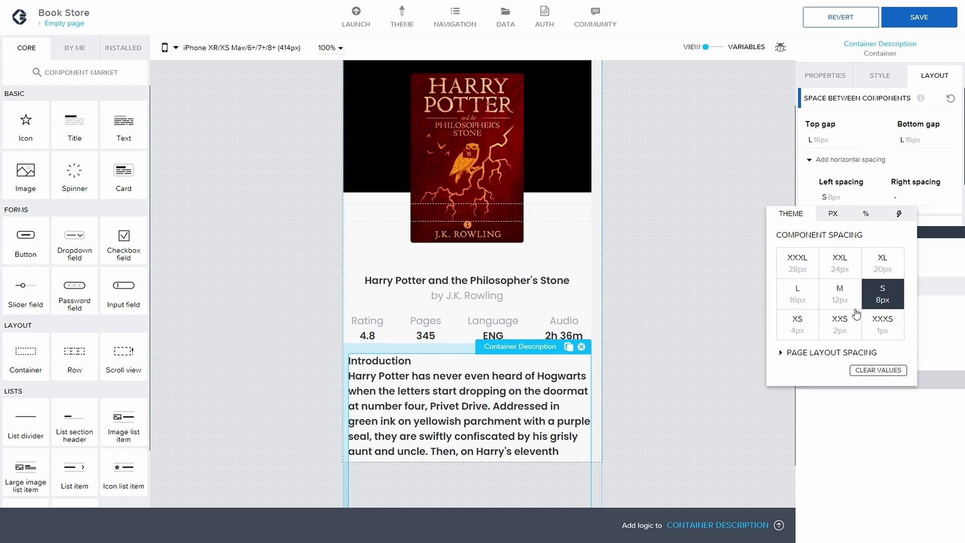
left_click(848, 295)
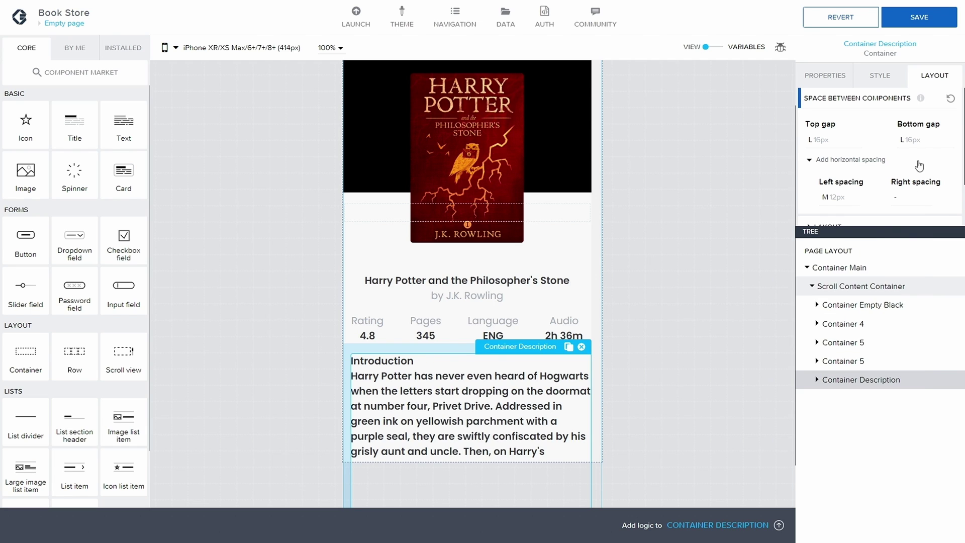
left_click(912, 199)
left_click(884, 301)
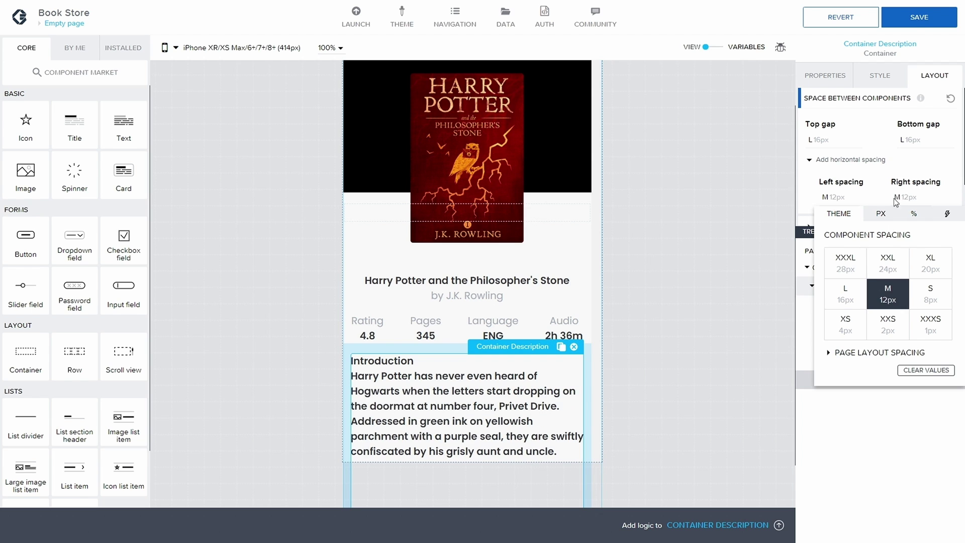
left_click(904, 23)
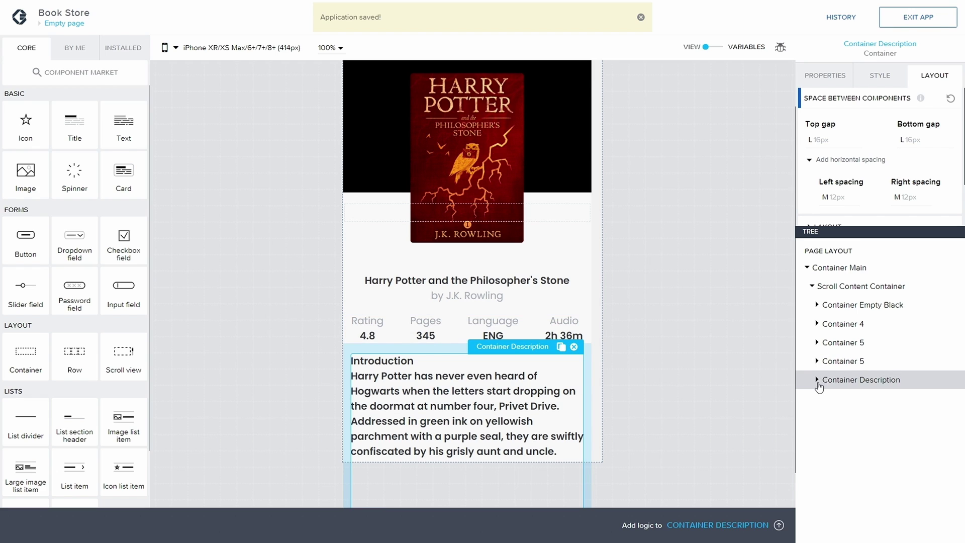
Apply the Content Light text style to Description Text and save the application
left_click(817, 381)
left_click(854, 417)
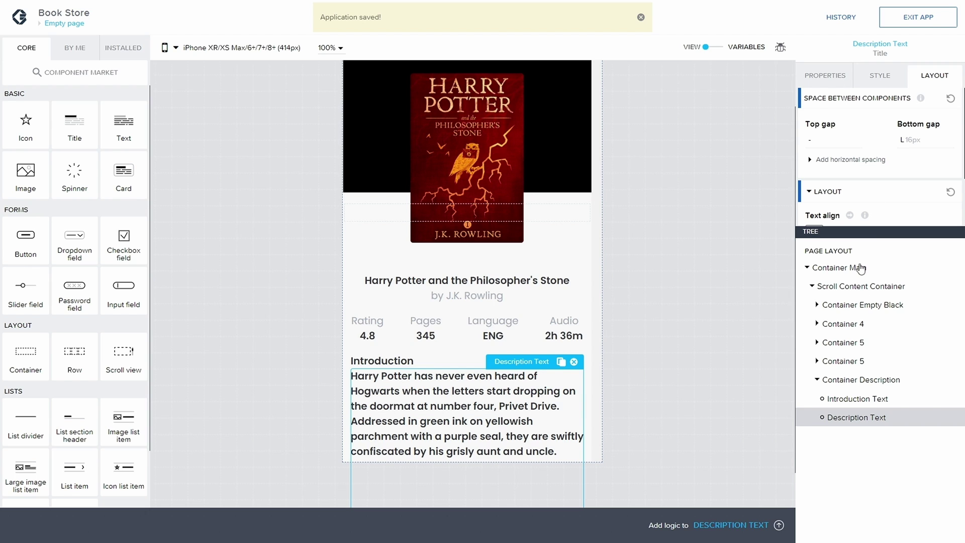
left_click(872, 85)
scroll(874, 146, "down", 6)
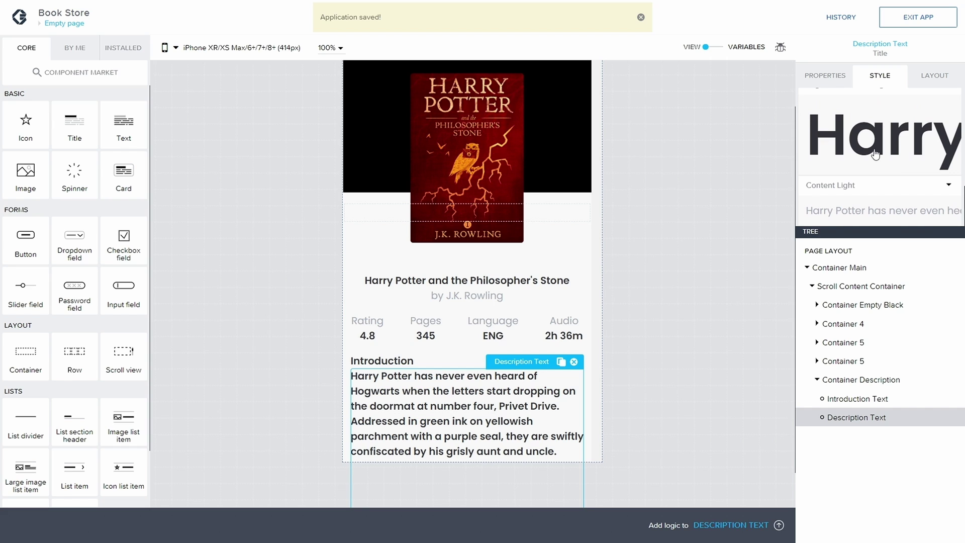
left_click(893, 196)
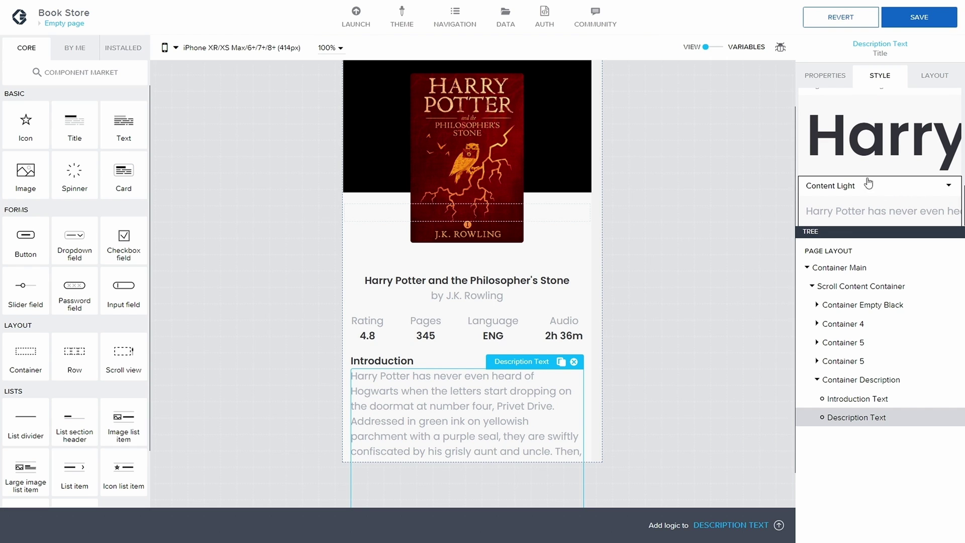
left_click(921, 21)
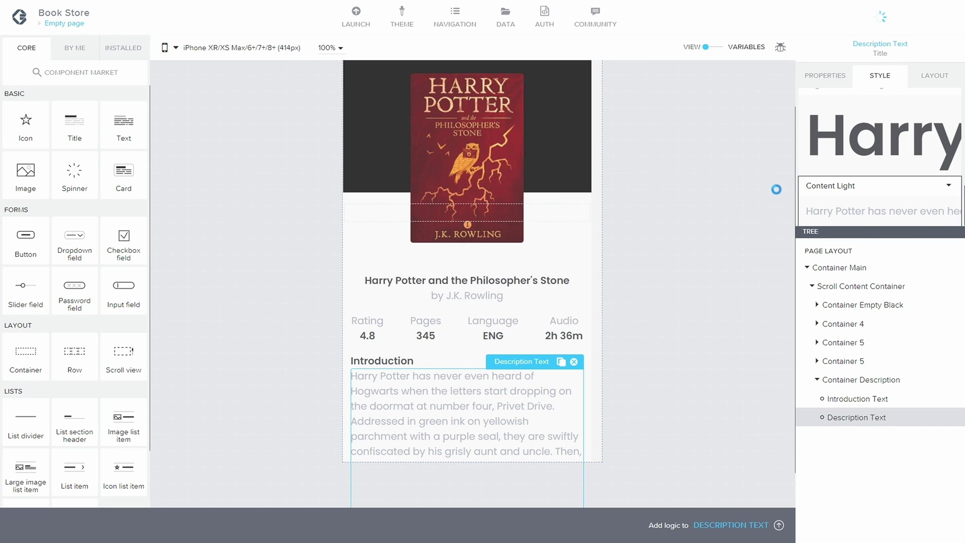
Set the bottom gap of Introduction Text to L (16px) and save the application
left_click(858, 399)
left_click(934, 75)
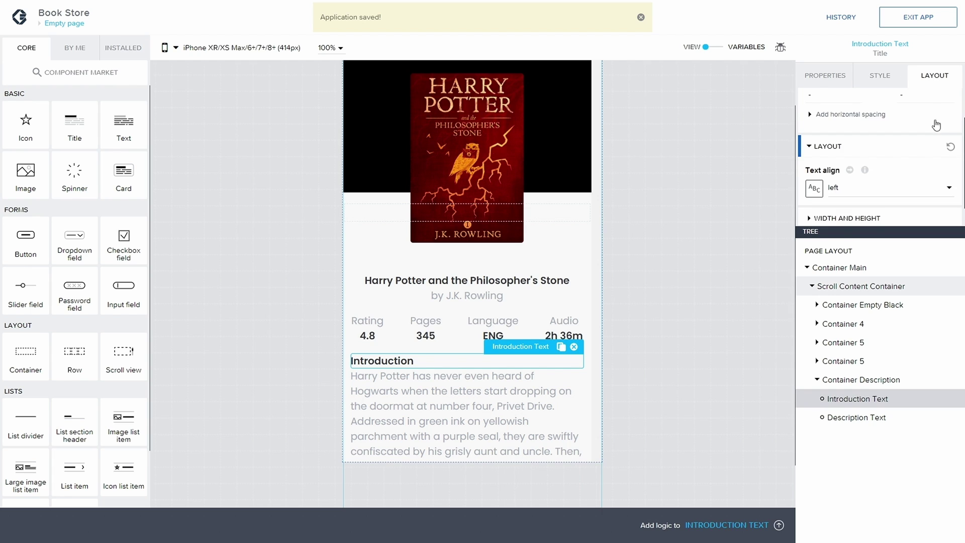
scroll(927, 131, "up", 2)
left_click(905, 139)
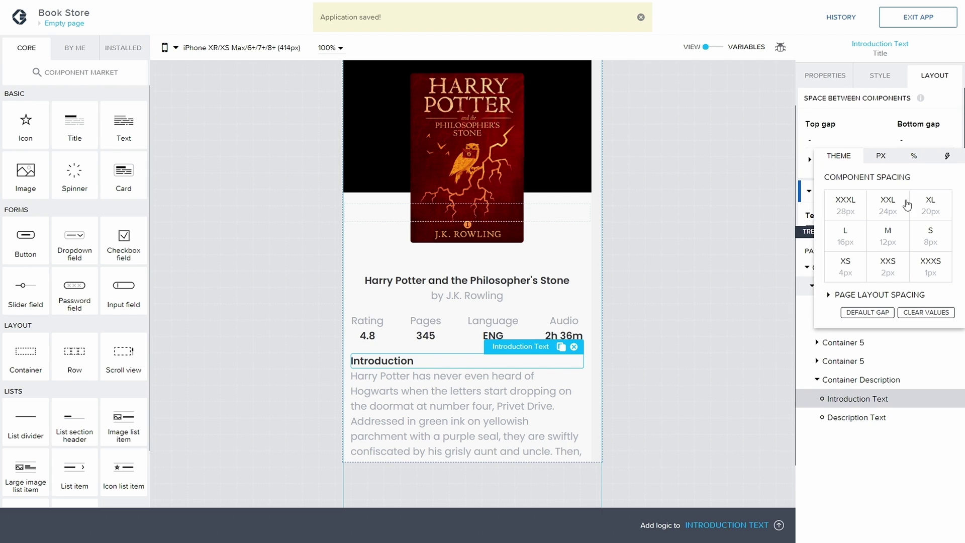
left_click(887, 237)
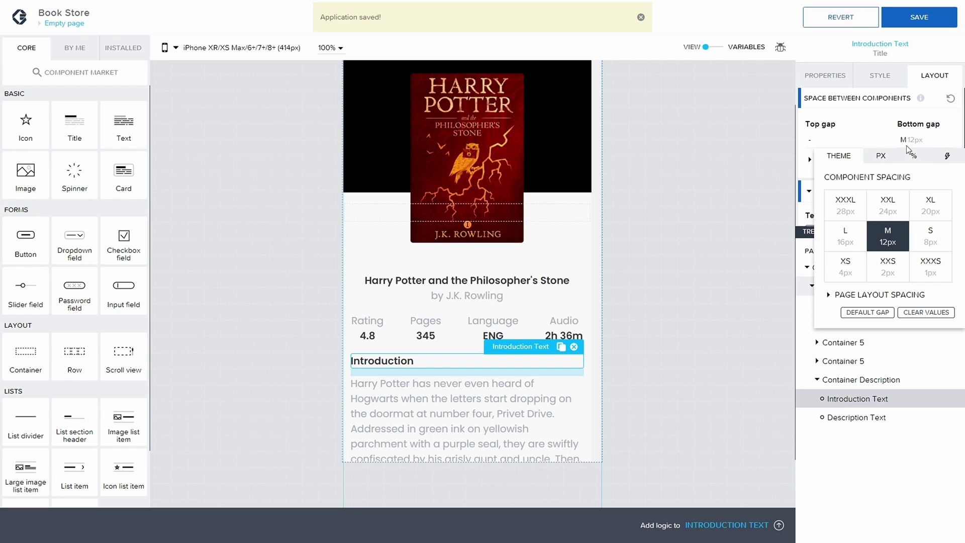
left_click(842, 240)
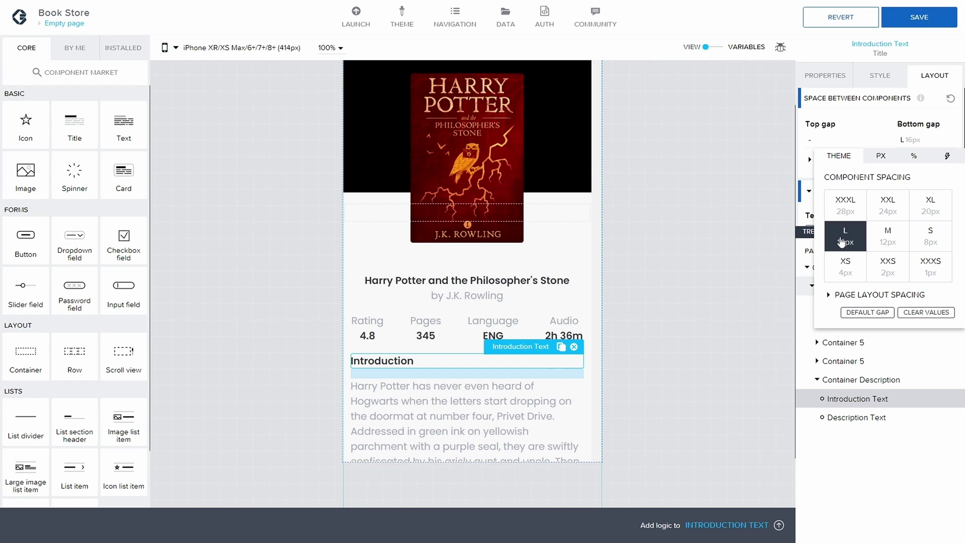
left_click(924, 22)
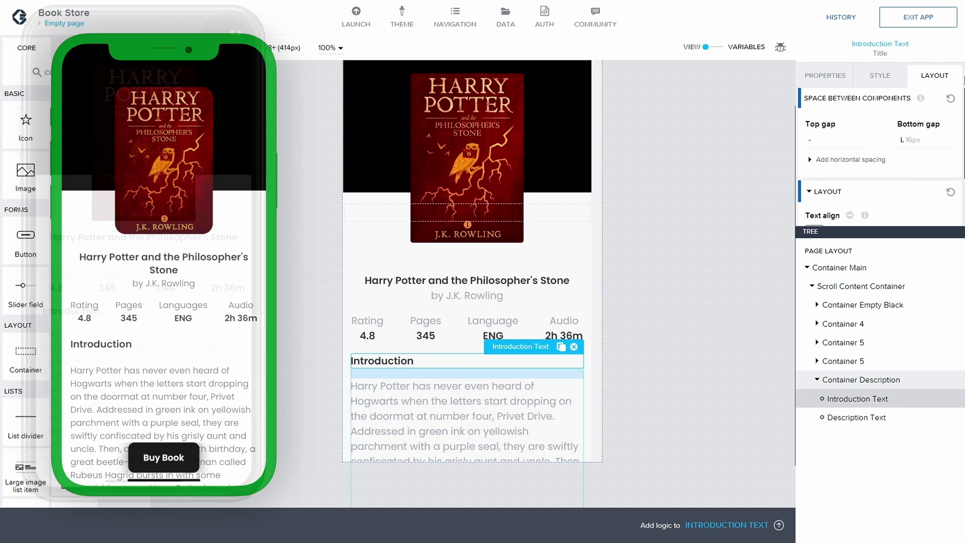
Add a new container as the first item inside Scroll Content Container, above Container Empty Black
left_click(817, 380)
left_click(853, 290)
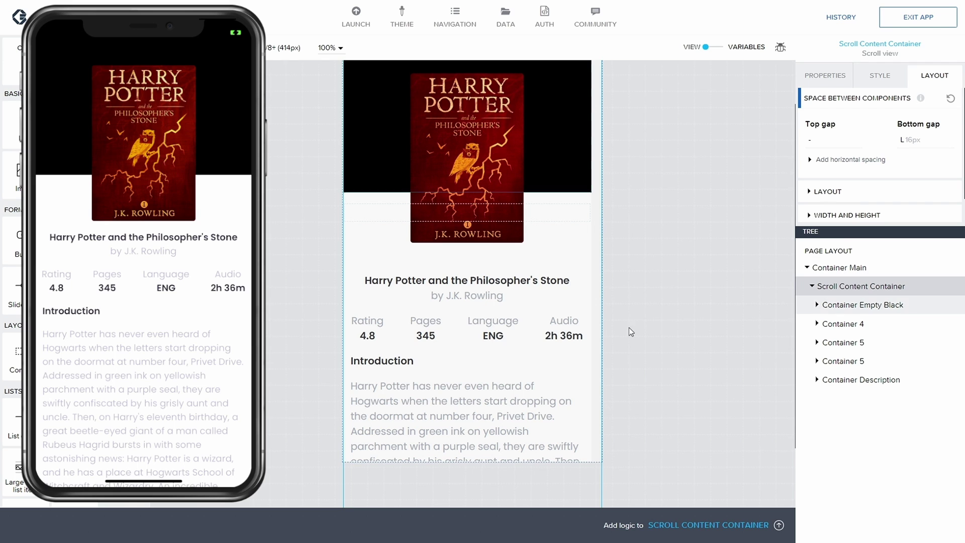
left_click_drag(20, 357, 870, 299)
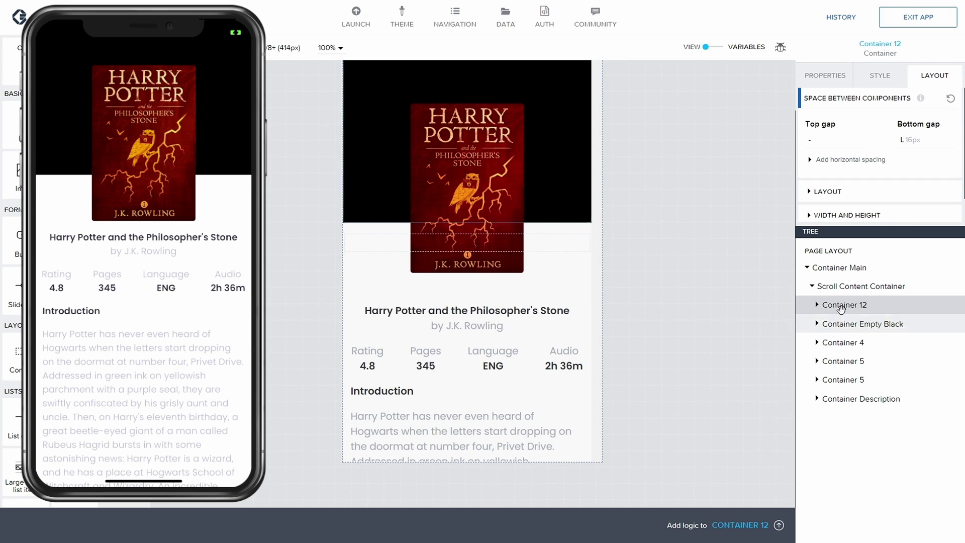
Set the new container's display name to "Container Buy container" and save the application
left_click(834, 79)
left_click(824, 197)
scroll(854, 184, "down", 2)
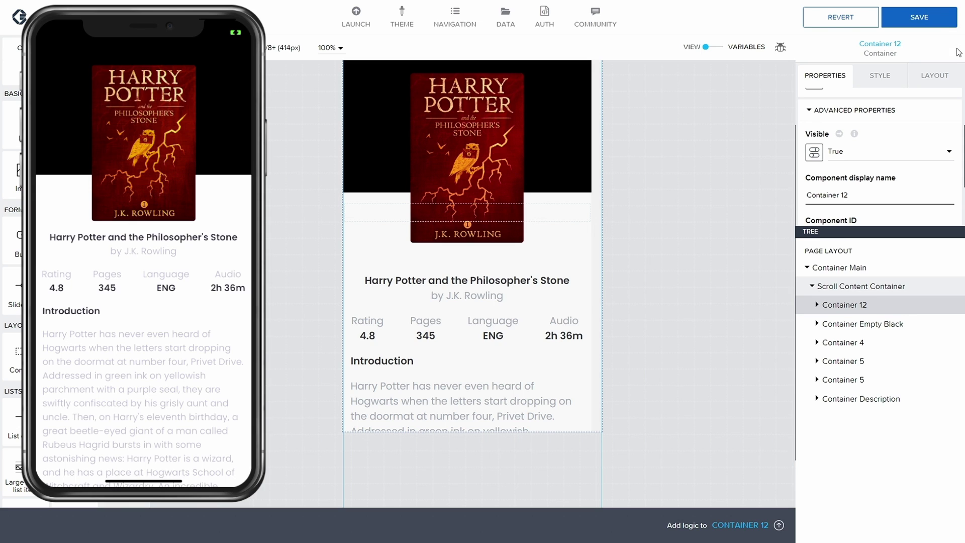
type("Buy cont")
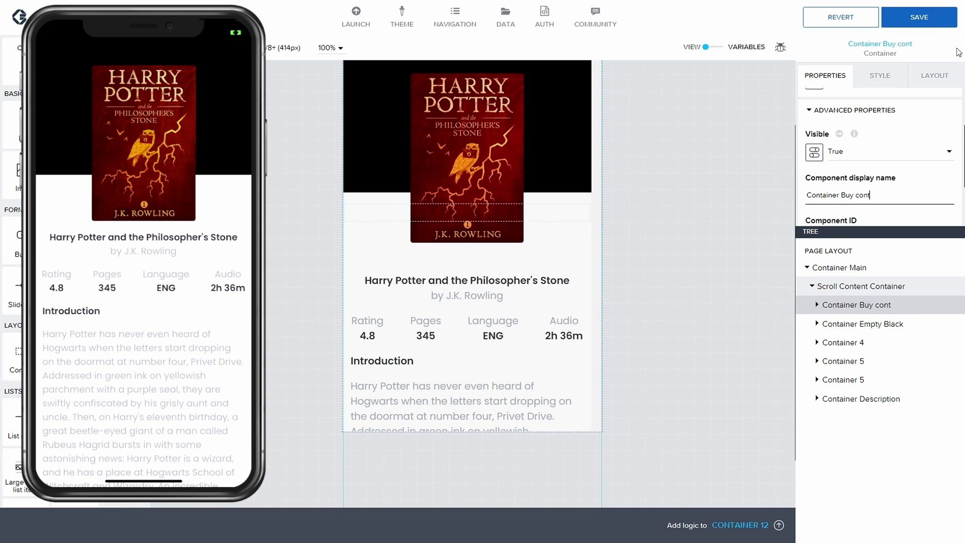
type("ainer")
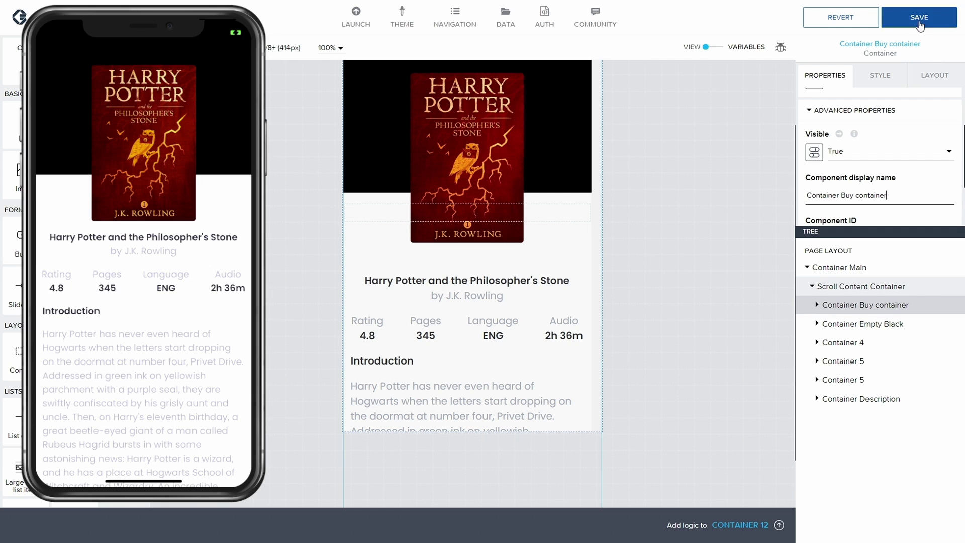
left_click(893, 22)
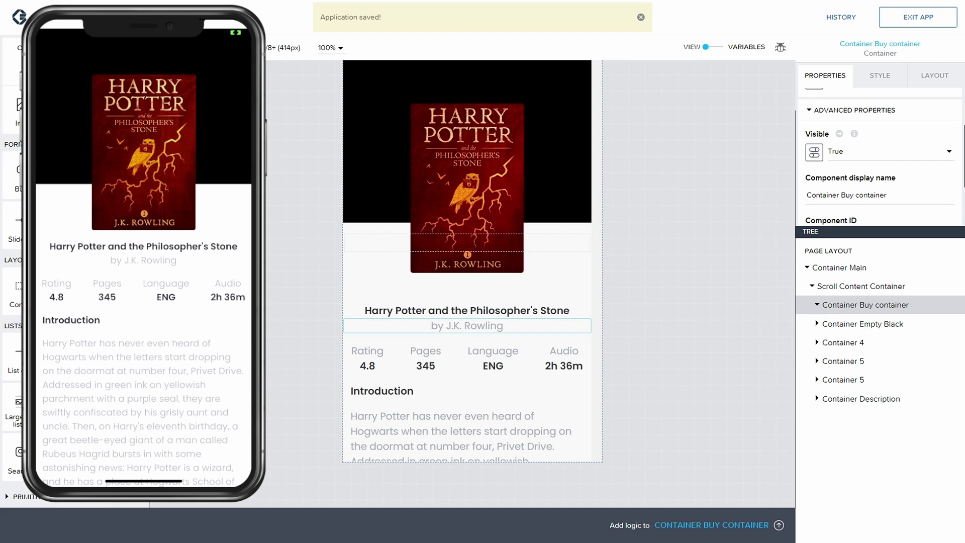
Add a button inside Container Buy container, clear the container's bottom gap and save the application
left_click_drag(15, 178, 899, 305)
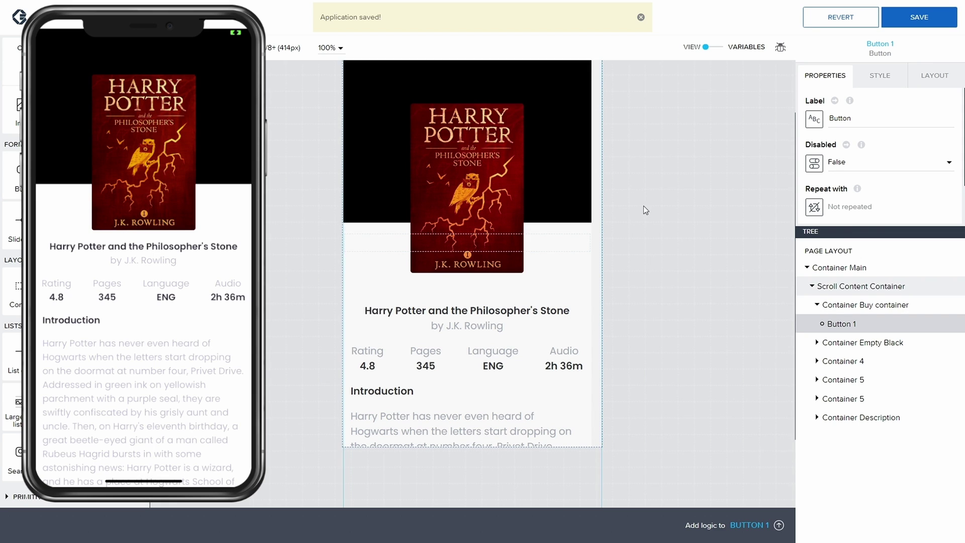
left_click(861, 305)
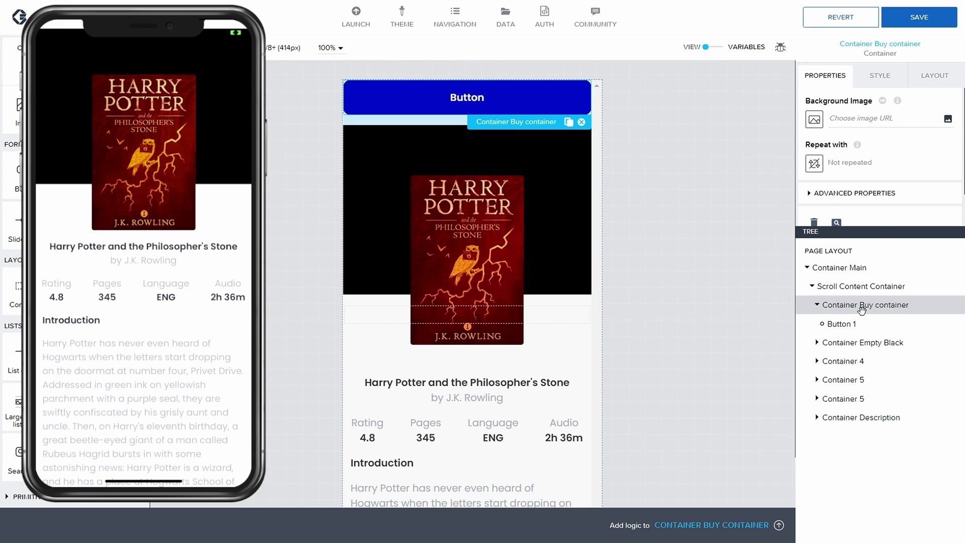
left_click(935, 77)
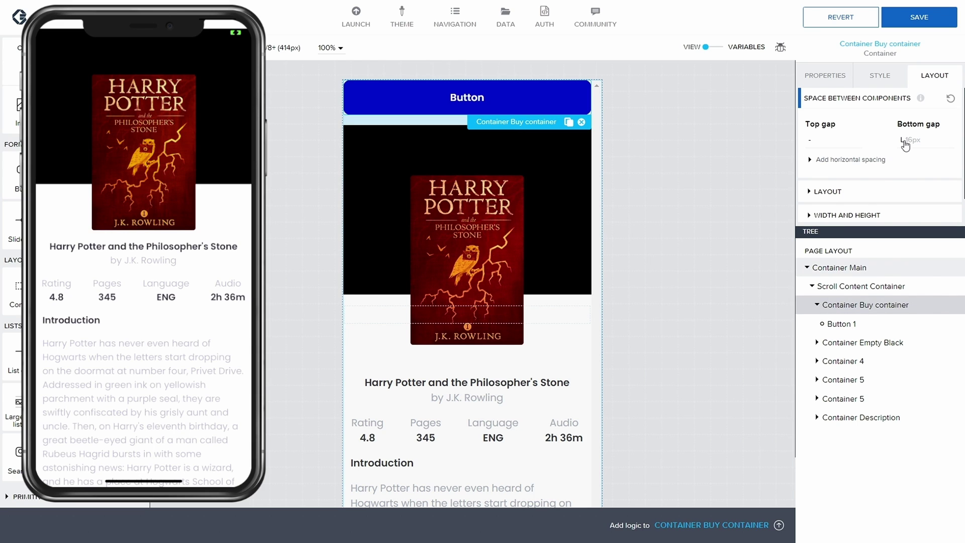
left_click(905, 141)
left_click(926, 312)
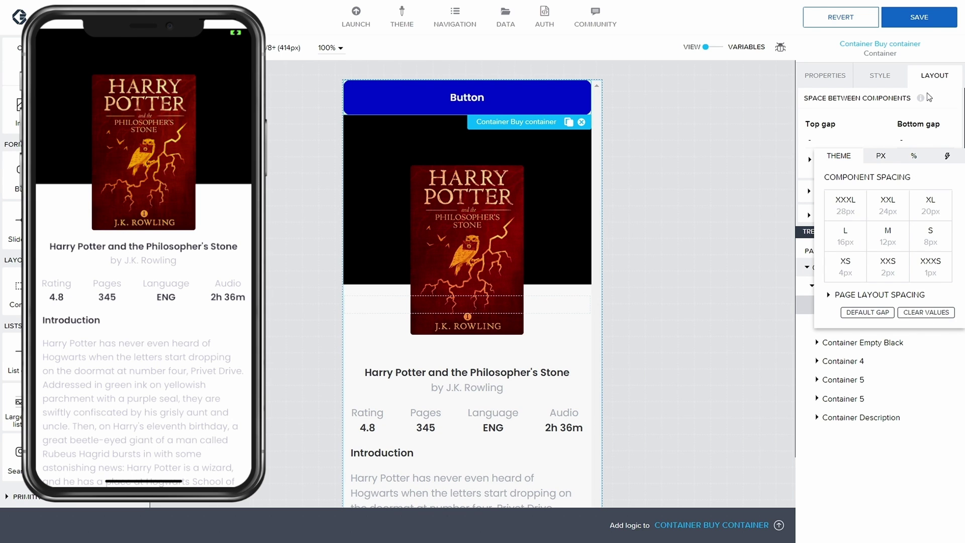
left_click(927, 26)
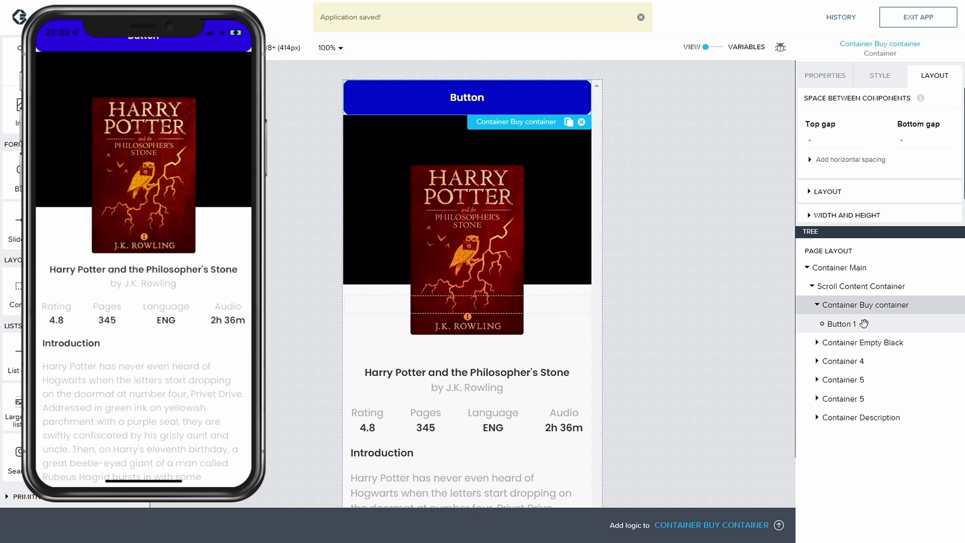
Examine the spacing and position settings of Scroll Content Container
scroll(885, 201, "down", 1)
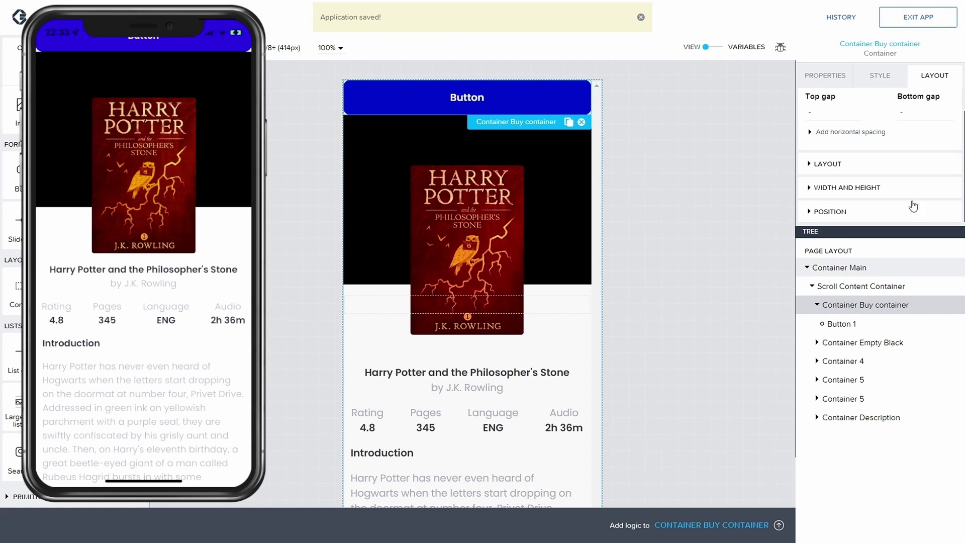
left_click(861, 287)
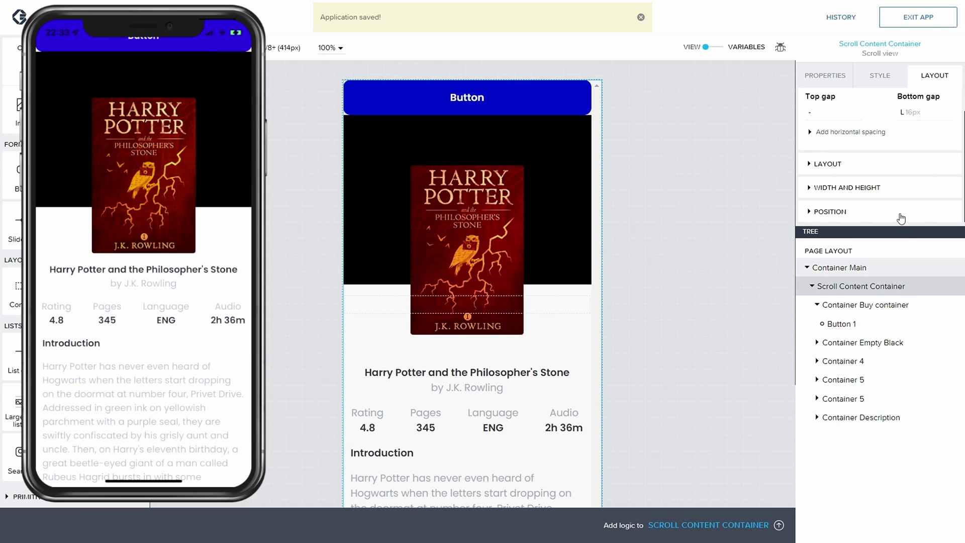
scroll(824, 213, "up", 1)
scroll(824, 214, "down", 1)
left_click(808, 213)
scroll(885, 195, "down", 4)
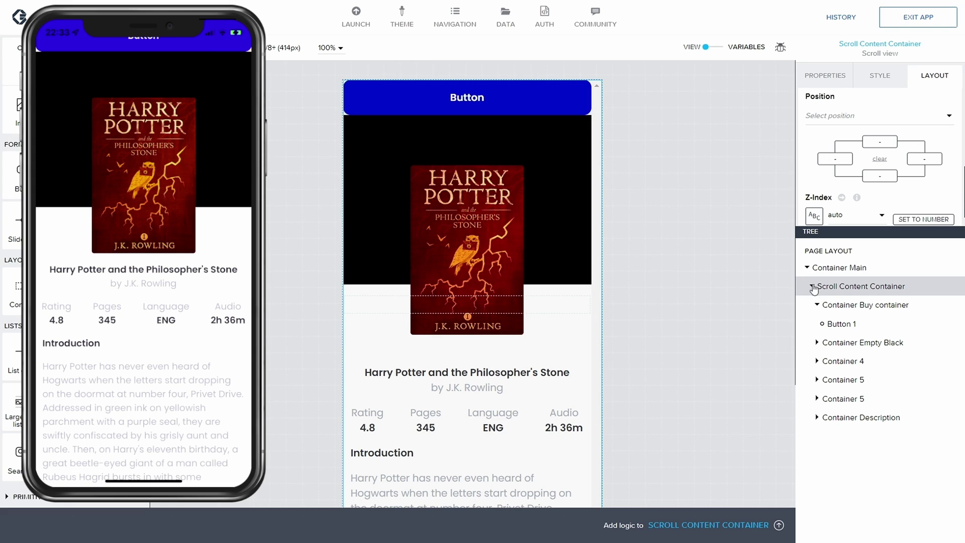
scroll(894, 163, "down", 1)
scroll(899, 161, "up", 5)
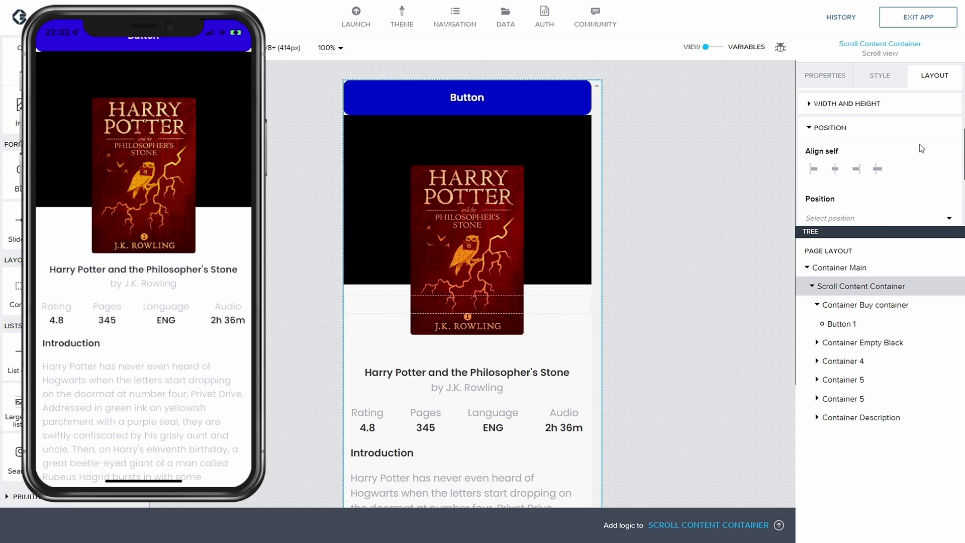
scroll(907, 165, "down", 1)
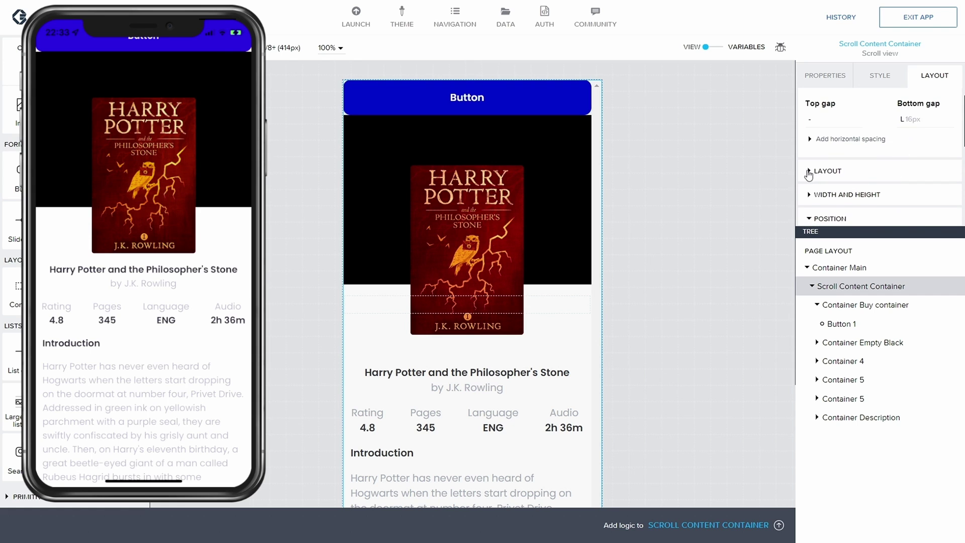
Switch Scroll Content Container to Advanced sizing with Grow 1 and a width of 100%, and save the application
left_click(811, 195)
scroll(874, 176, "down", 5)
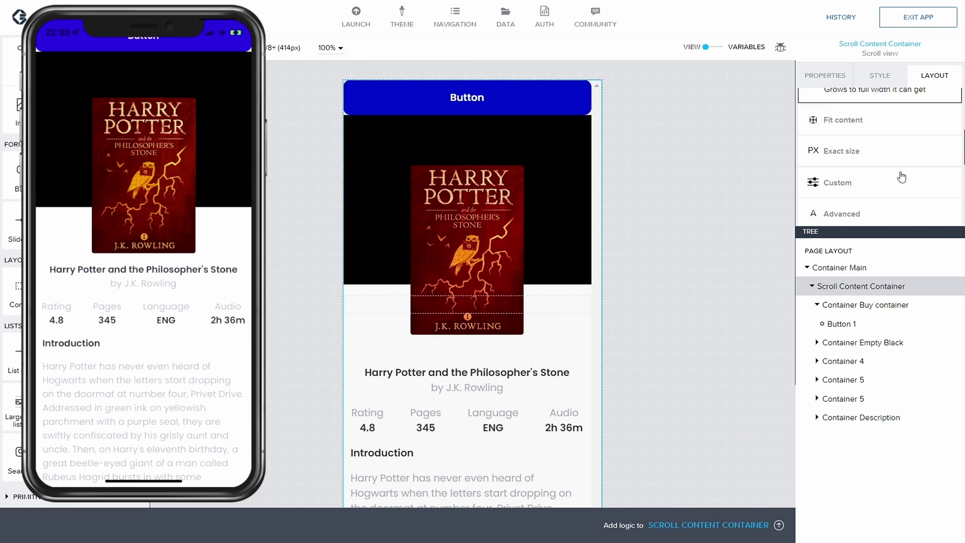
scroll(901, 177, "down", 4)
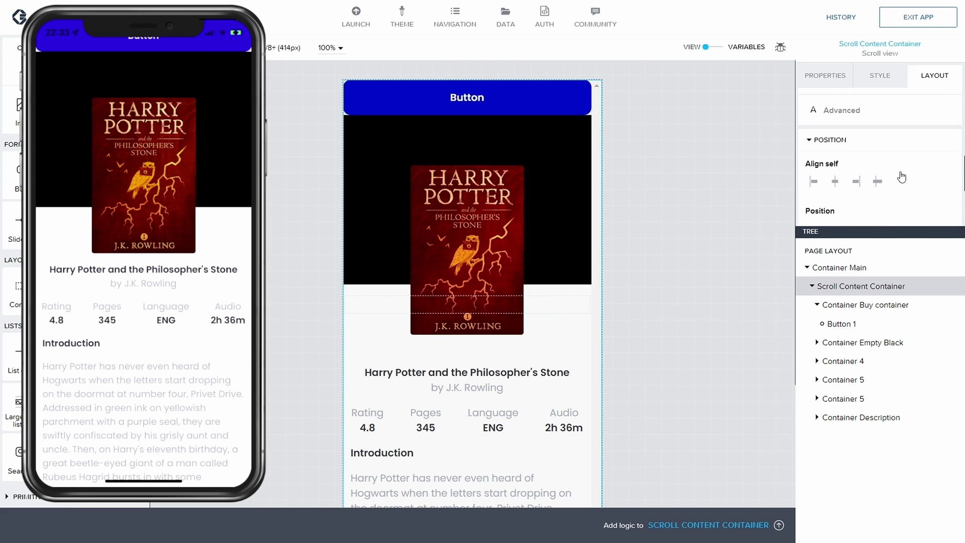
scroll(902, 177, "up", 4)
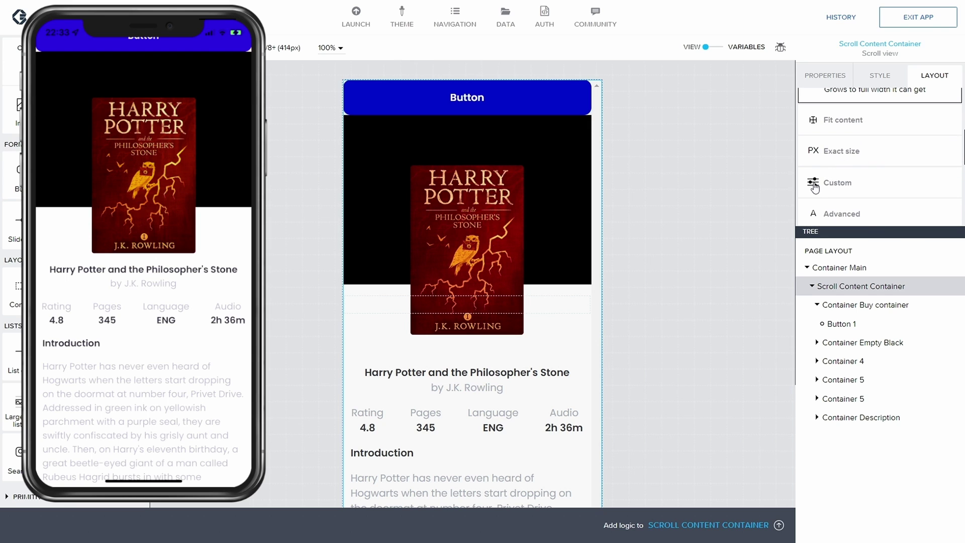
left_click(820, 211)
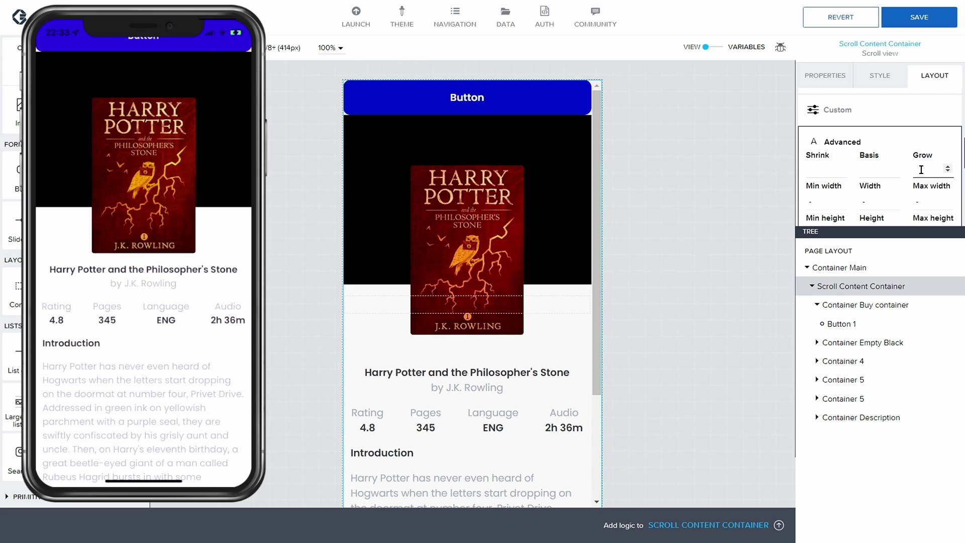
left_click(886, 203)
left_click(903, 218)
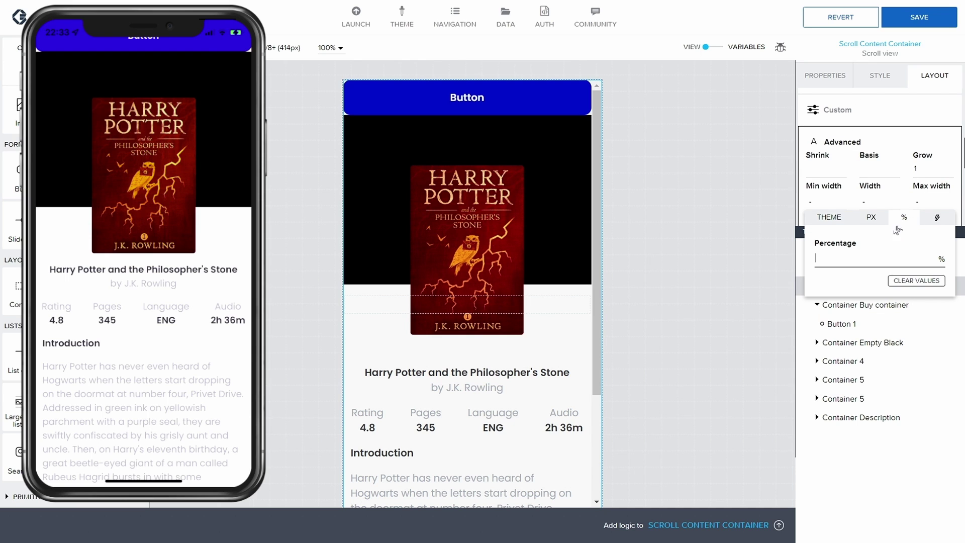
type("100")
left_click(927, 21)
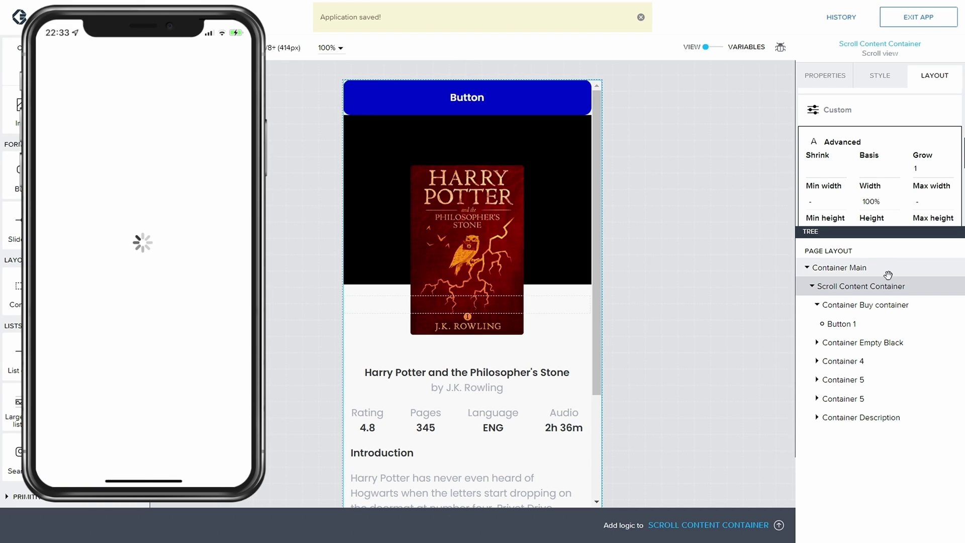
Set the position of Container Buy container to Absolute
left_click(854, 307)
left_click(854, 306)
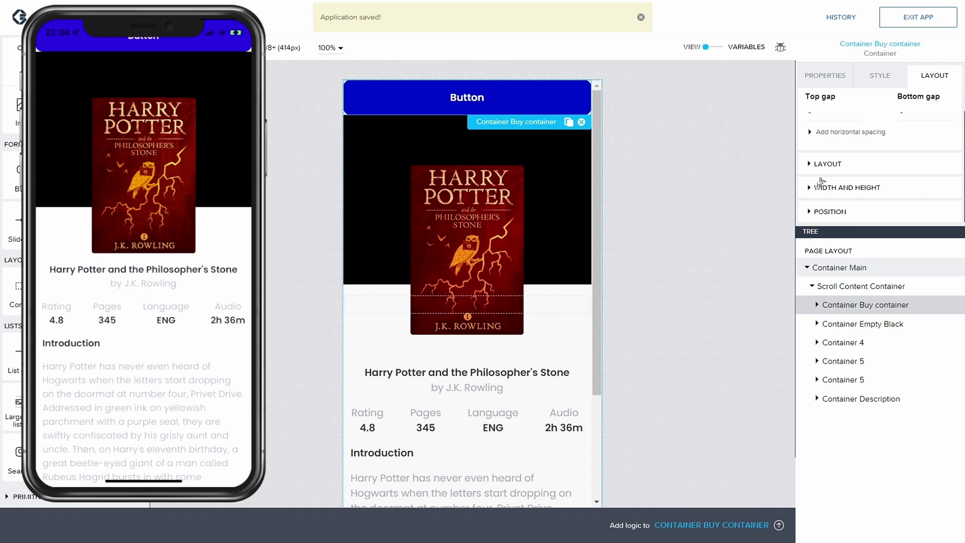
left_click(808, 211)
scroll(865, 201, "down", 4)
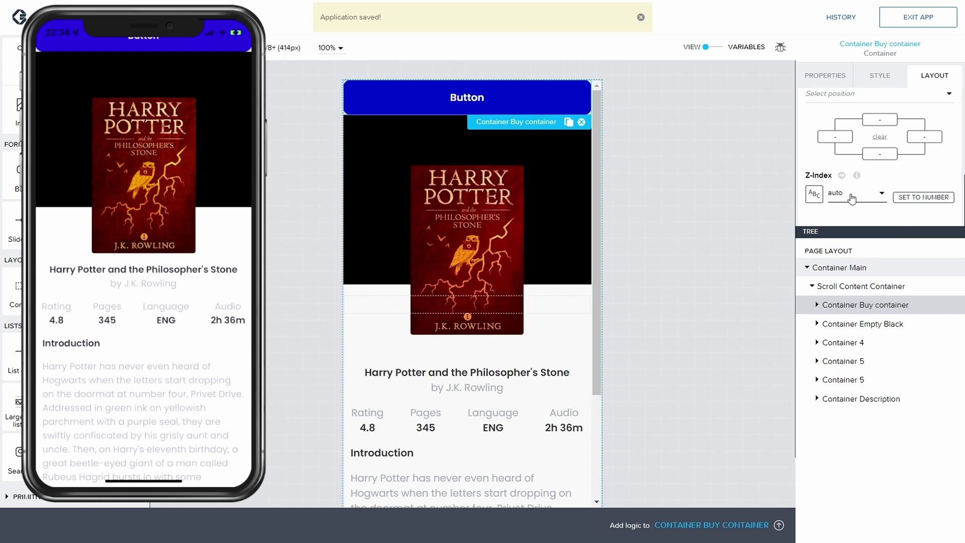
scroll(857, 192, "up", 2)
scroll(856, 189, "down", 1)
left_click(846, 157)
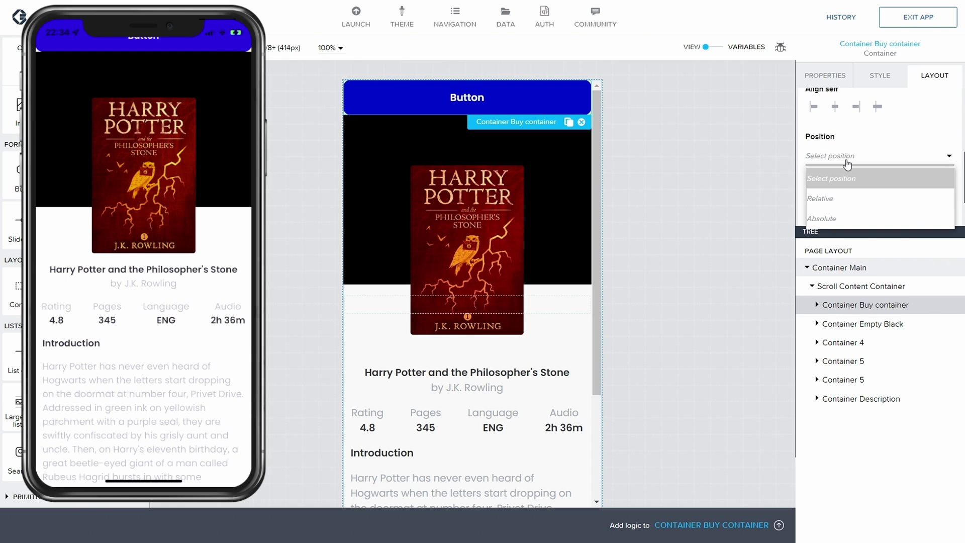
left_click(840, 218)
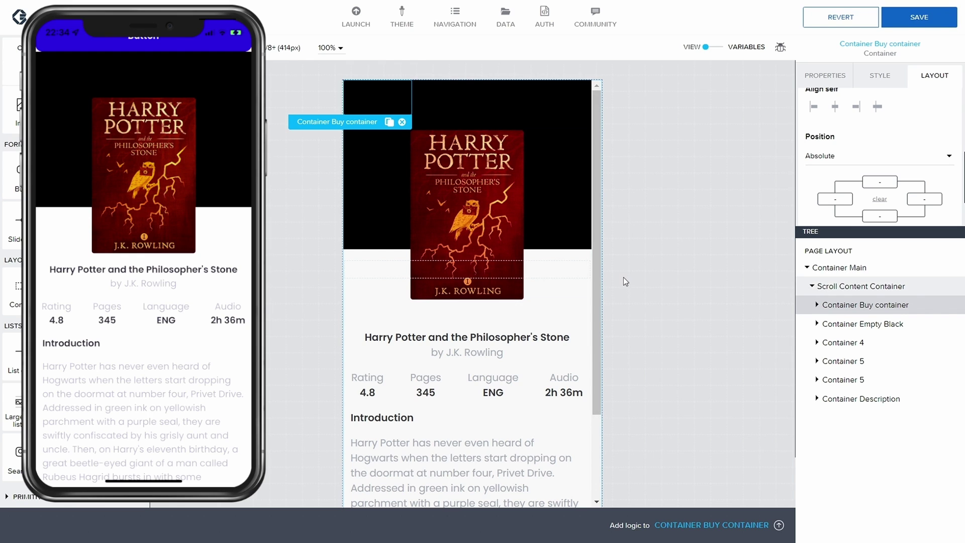
Set the Z-Index of Container Buy container to 300
scroll(623, 278, "down", 3)
scroll(622, 279, "up", 3)
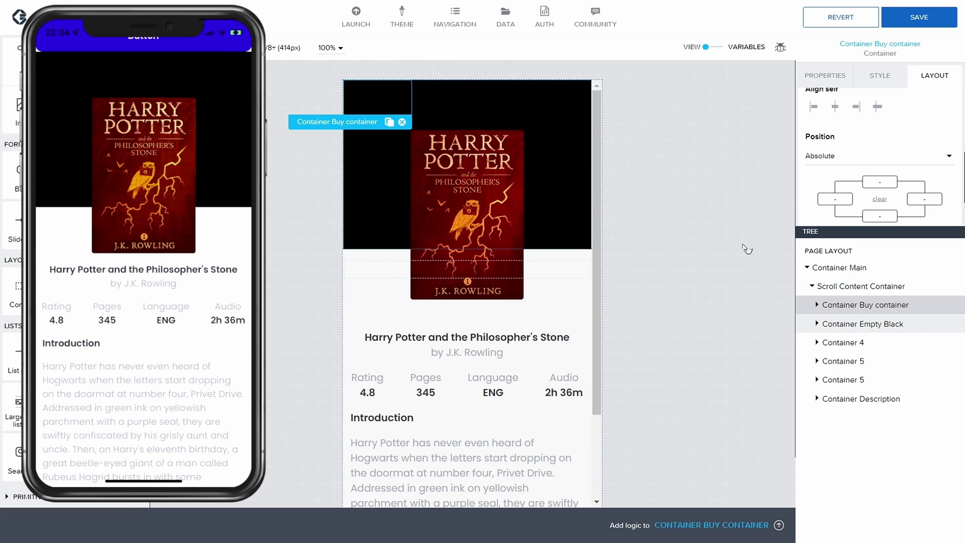
scroll(884, 191, "down", 3)
left_click(896, 197)
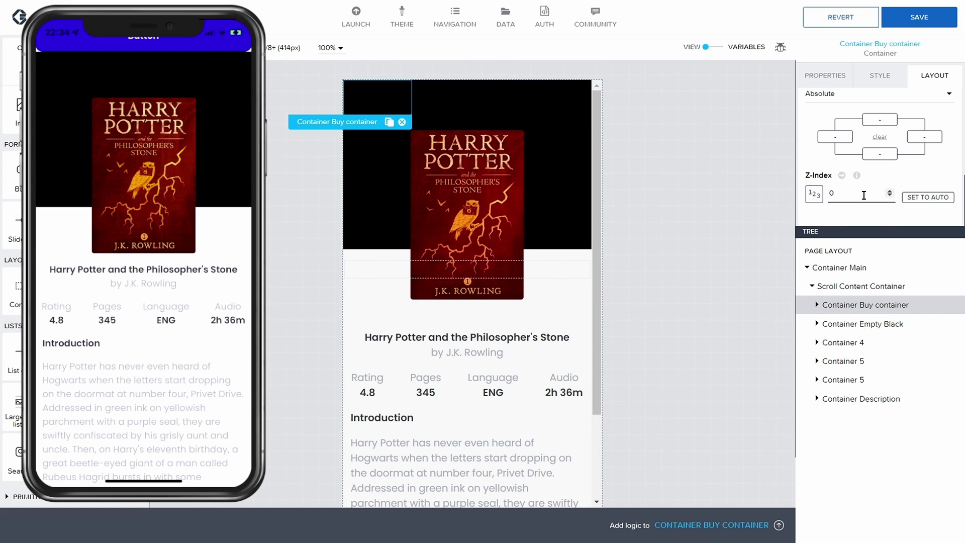
type("300")
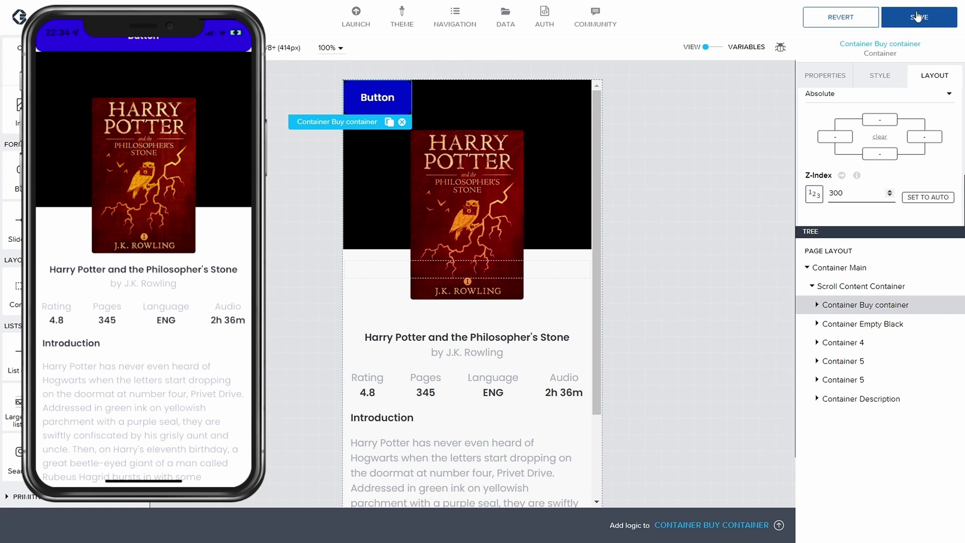
Set the bottom position offset of Container Buy container to S (8px) and save the application
left_click(880, 154)
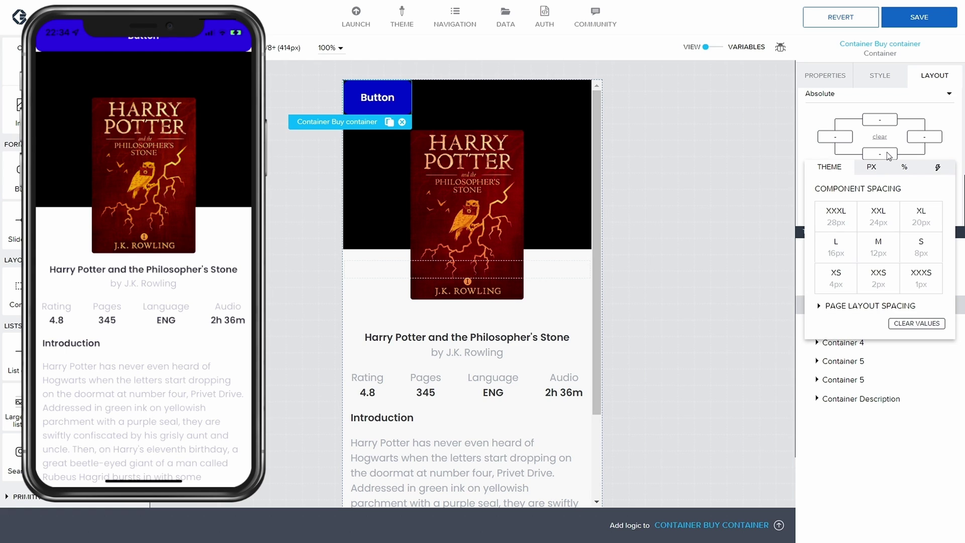
left_click(927, 248)
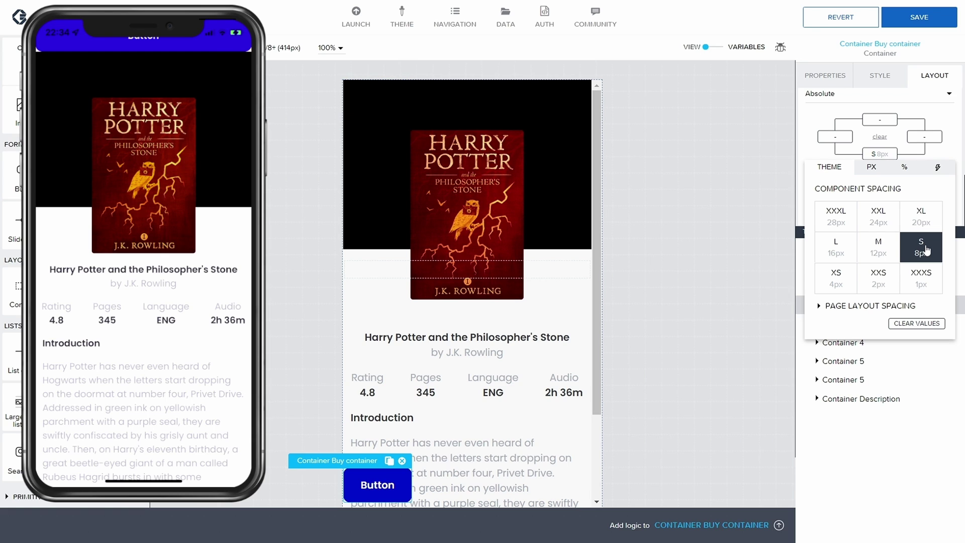
left_click(919, 19)
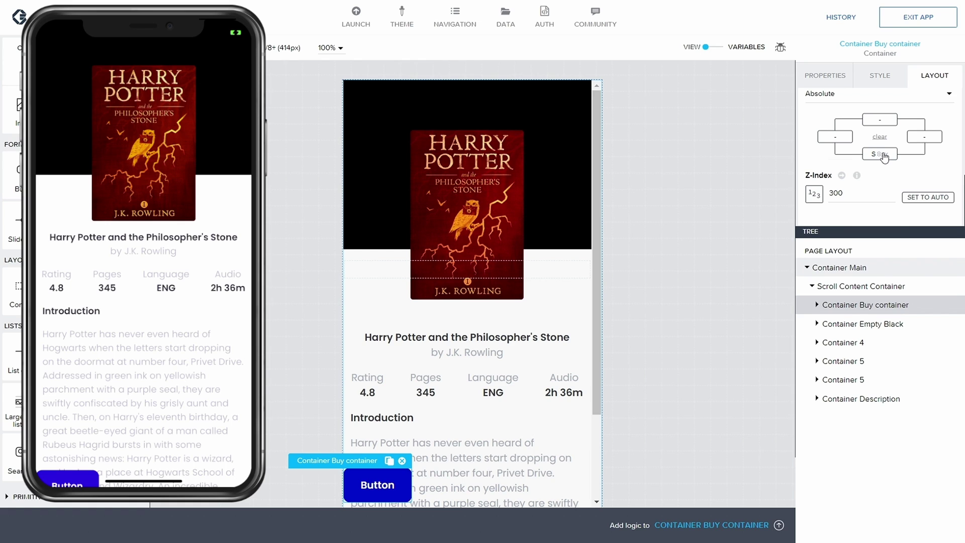
Try bottom position offsets of L (16px) and XXXL (28px) on Container Buy container, saving the application to compare them on the phone
left_click(884, 157)
left_click(836, 251)
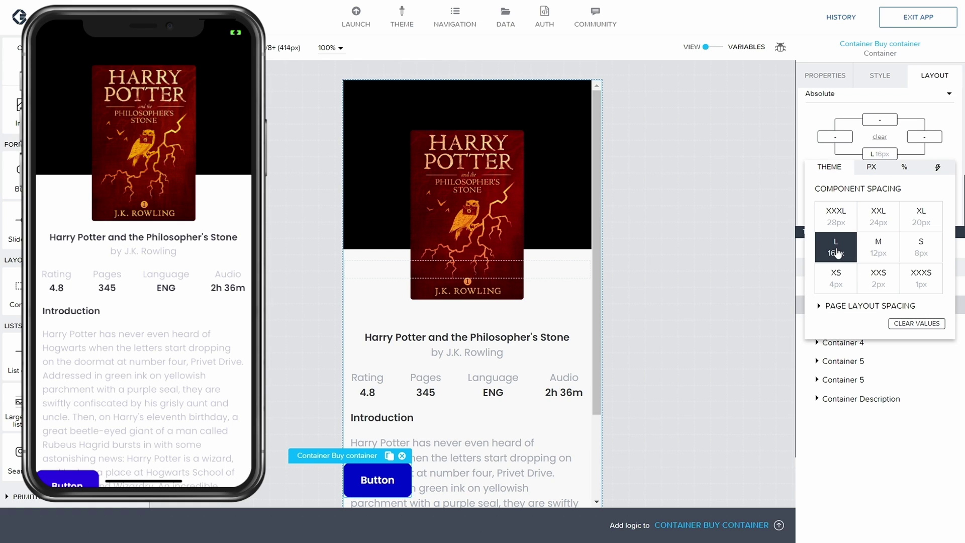
left_click(834, 146)
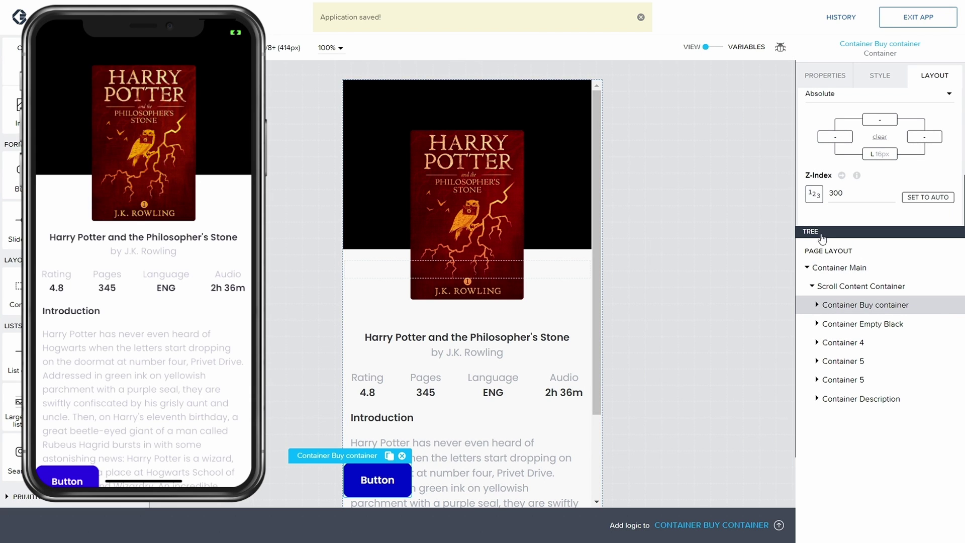
left_click(883, 159)
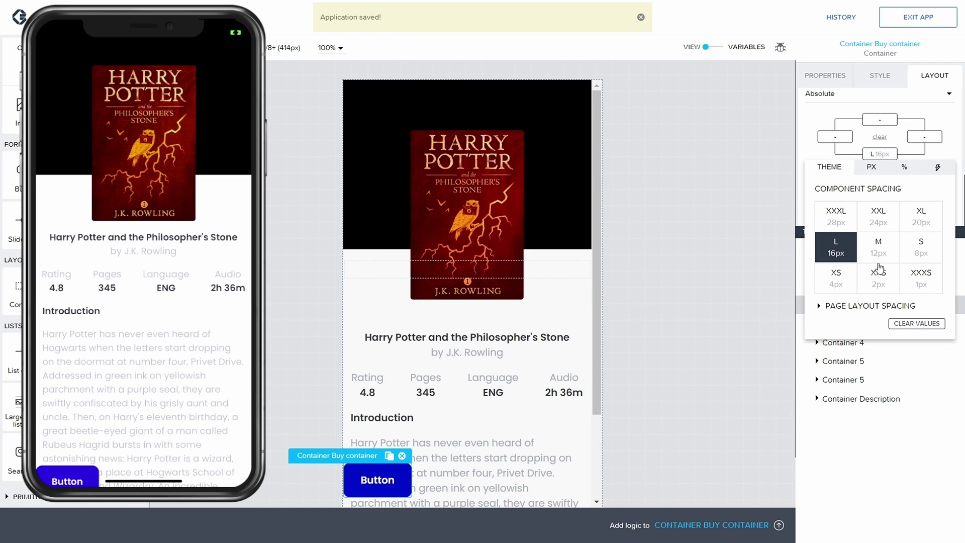
left_click(835, 217)
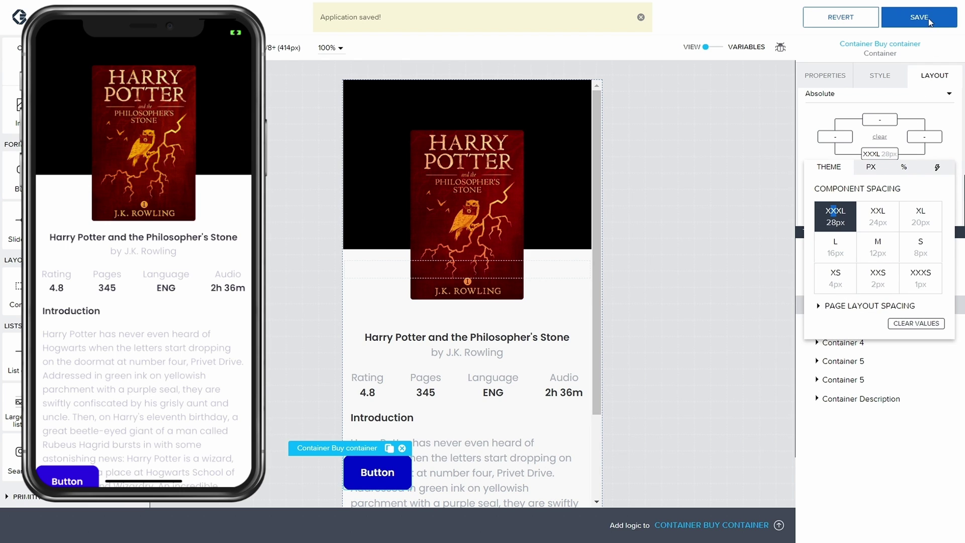
left_click(928, 18)
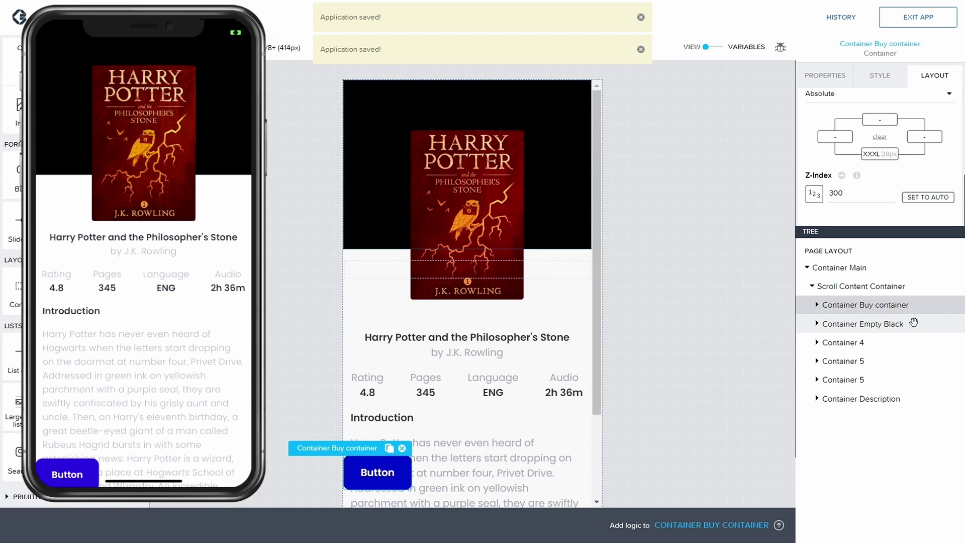
Return the bottom position offset of Container Buy container to S (8px) and save the application
left_click(878, 159)
left_click(907, 250)
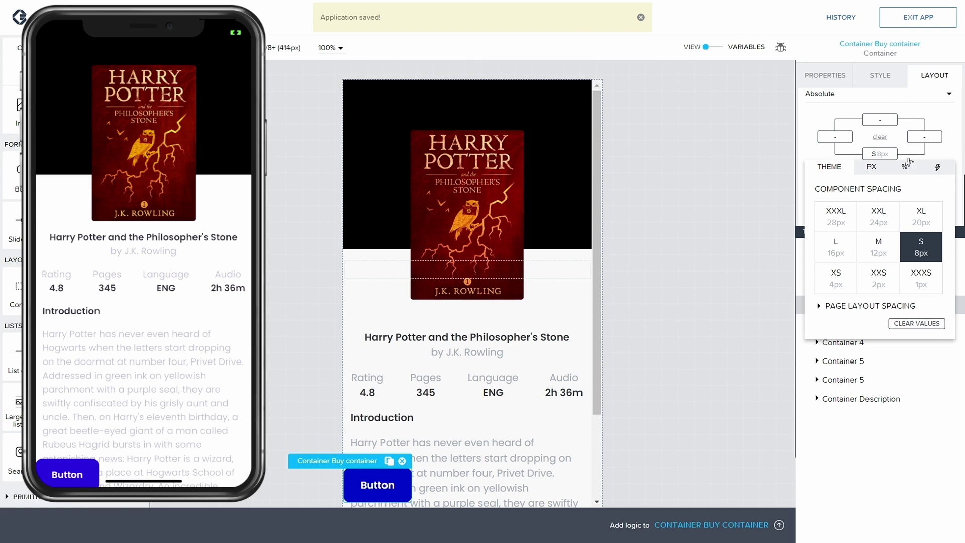
left_click(919, 18)
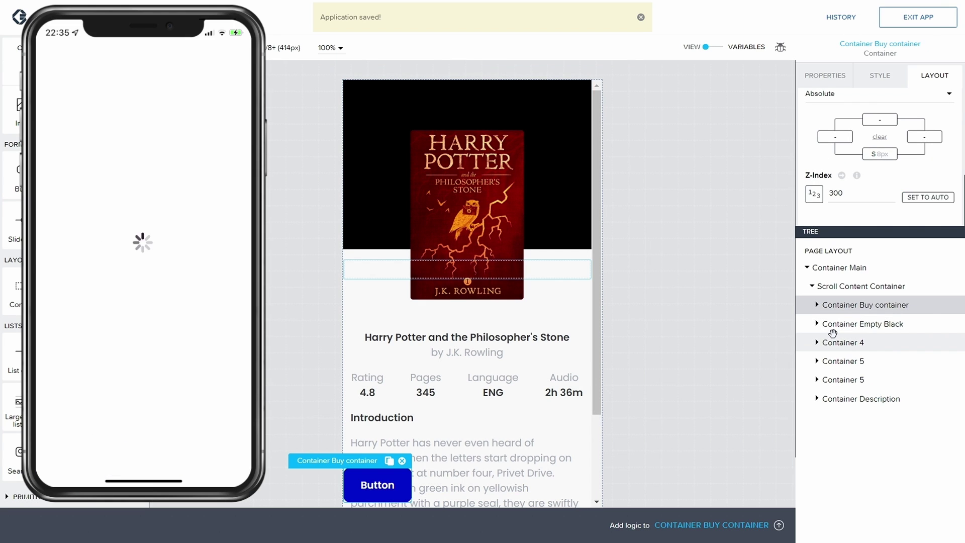
Examine the contents of Container Buy container and its spacing, width and height options
left_click(817, 305)
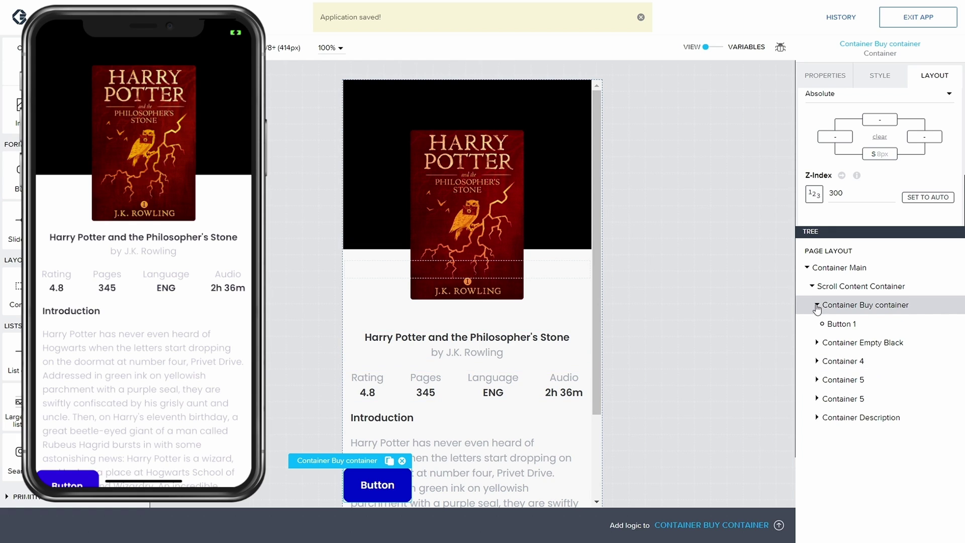
left_click(817, 305)
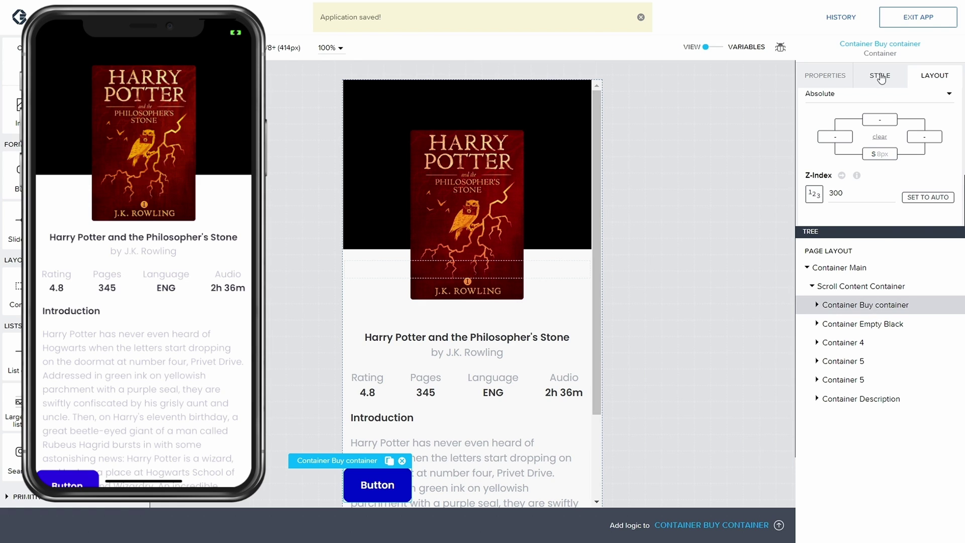
scroll(896, 147, "up", 4)
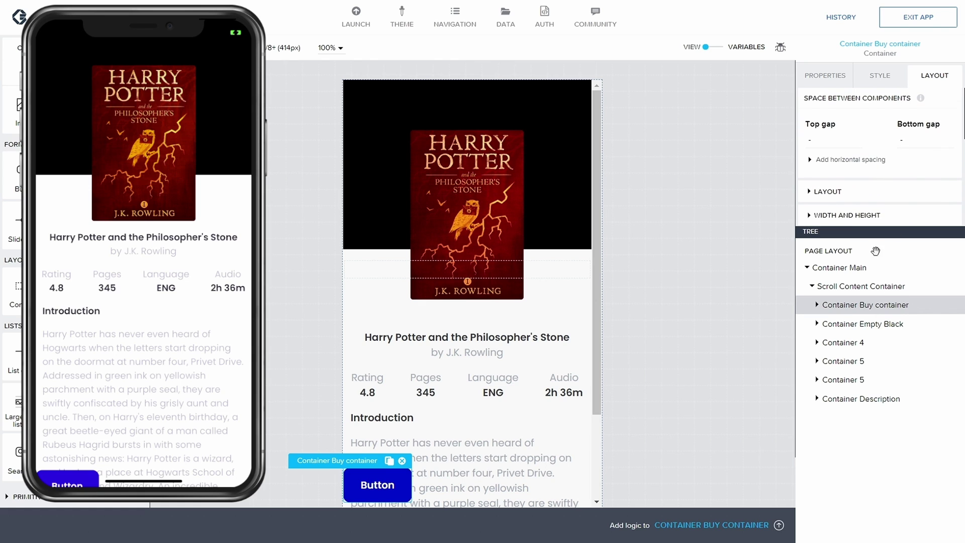
scroll(841, 184, "down", 1)
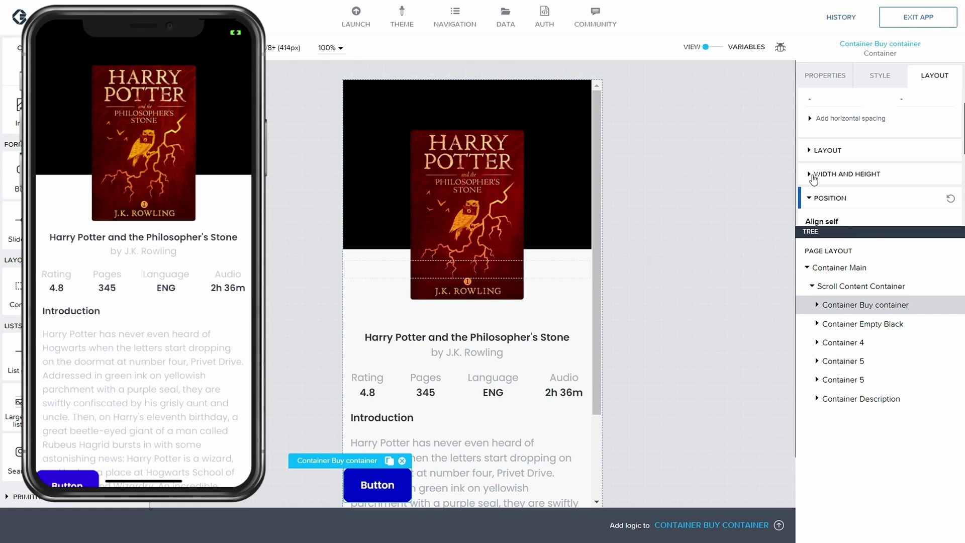
left_click(849, 190)
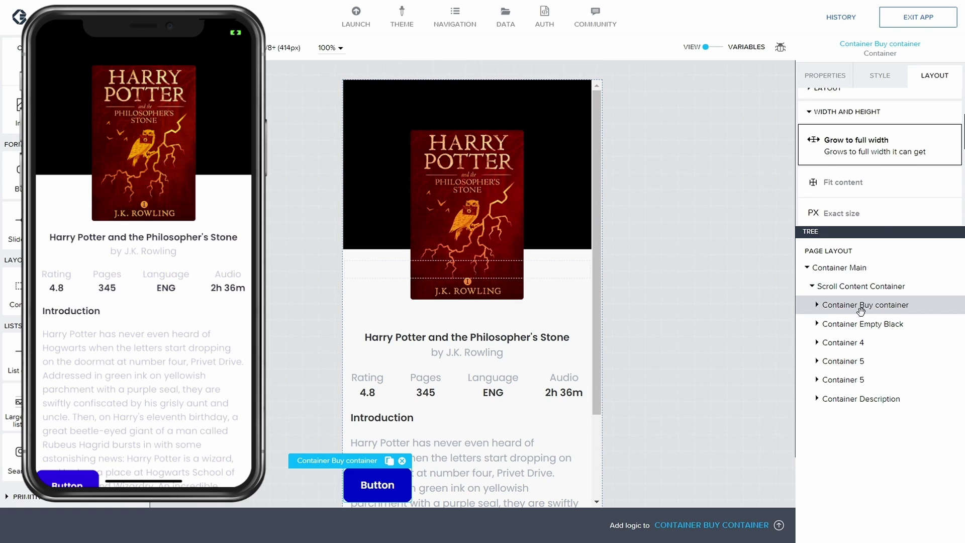
left_click(818, 305)
scroll(834, 149, "down", 3)
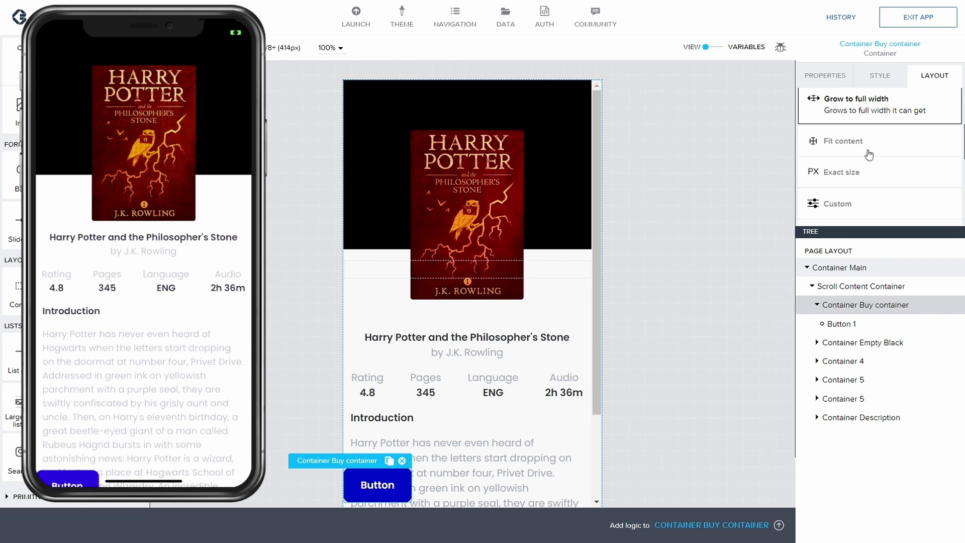
scroll(869, 154, "up", 5)
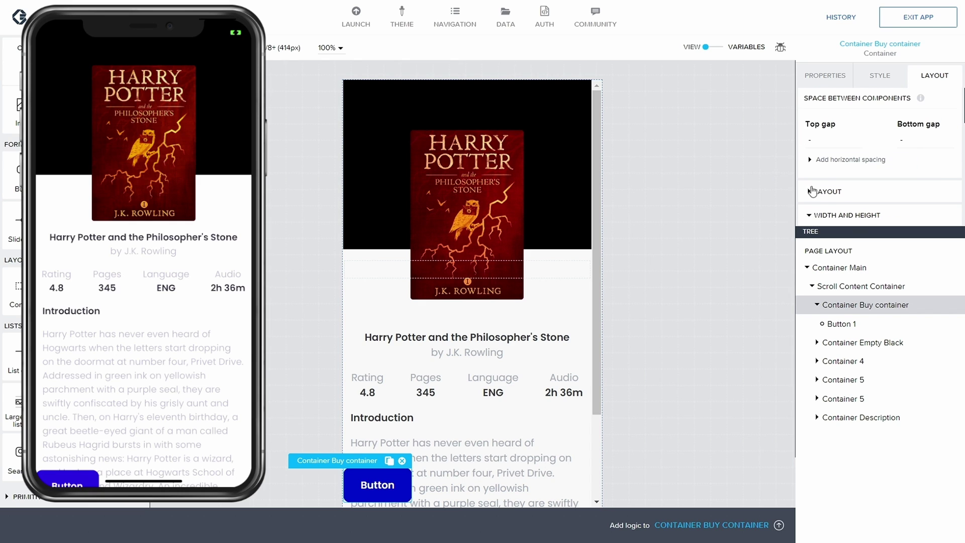
Align the components inside Container Buy container horizontally to the middle and save the application
left_click(811, 191)
scroll(823, 177, "down", 3)
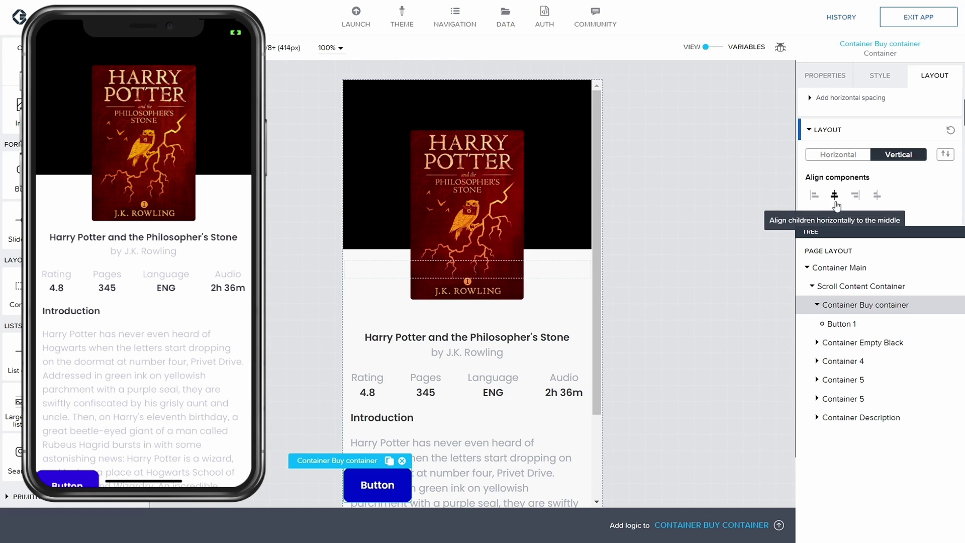
left_click(834, 201)
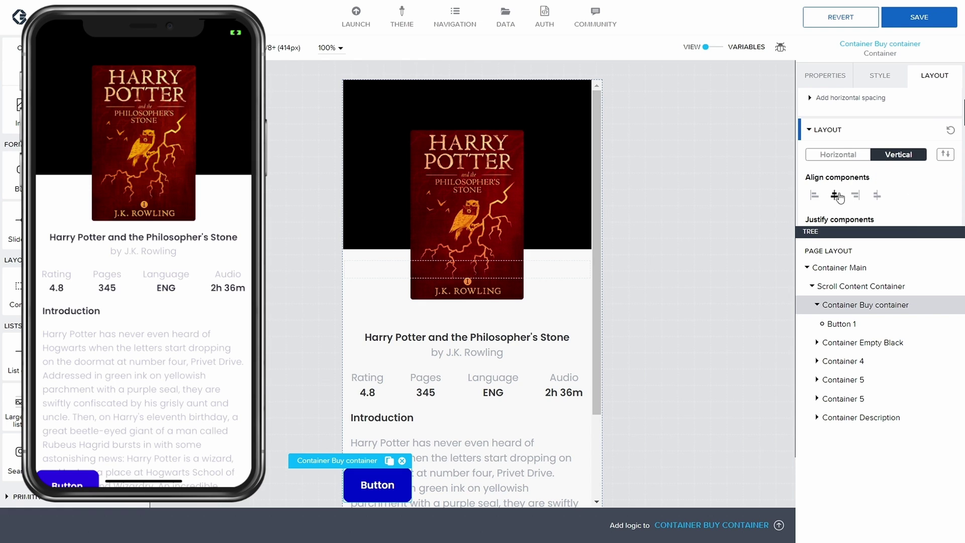
left_click(928, 22)
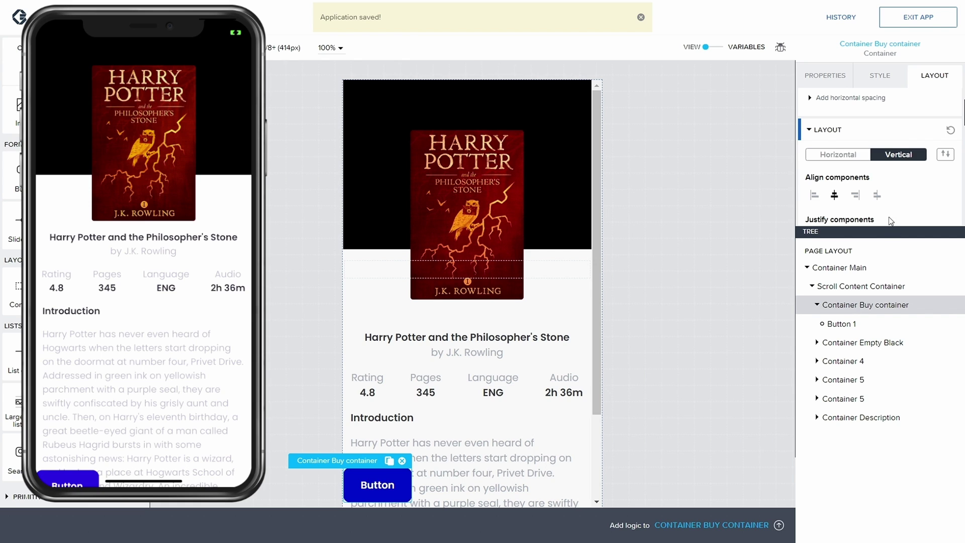
Switch Container Buy container to Custom sizing with a set width of 100%, and save the application
scroll(858, 186, "down", 6)
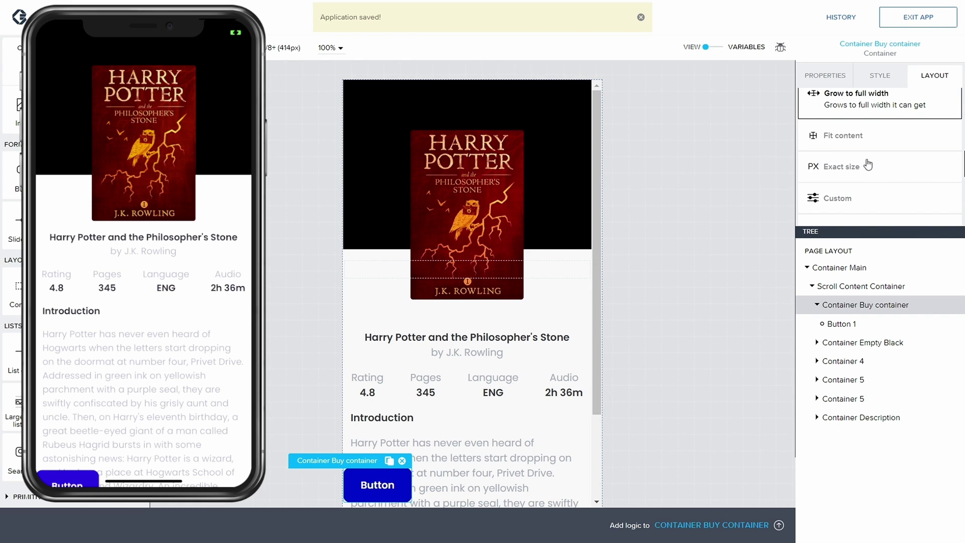
scroll(864, 120, "down", 1)
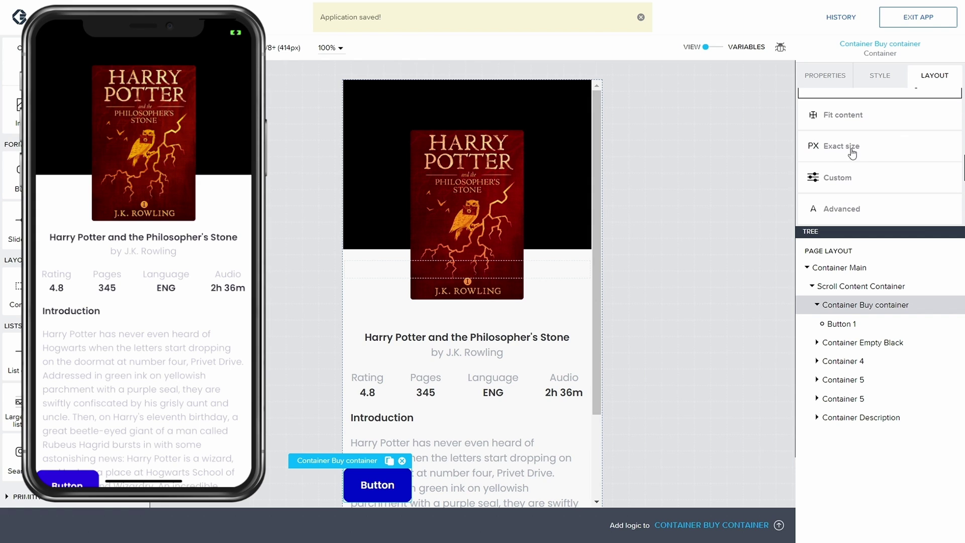
left_click(854, 178)
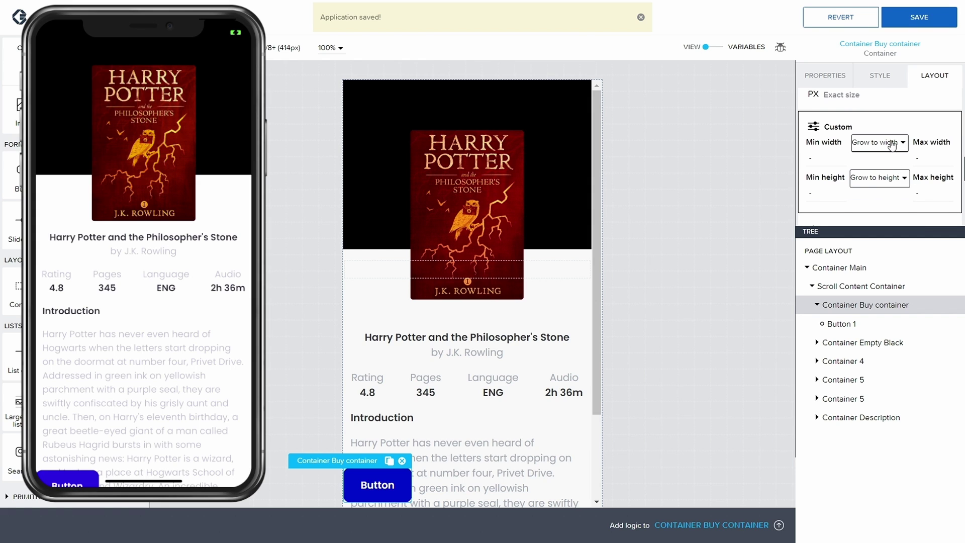
left_click(891, 145)
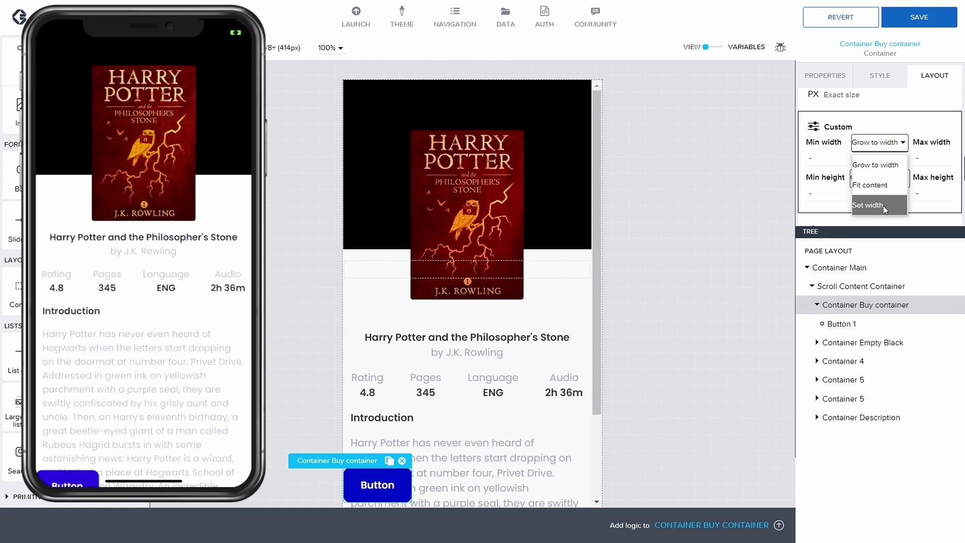
left_click(880, 206)
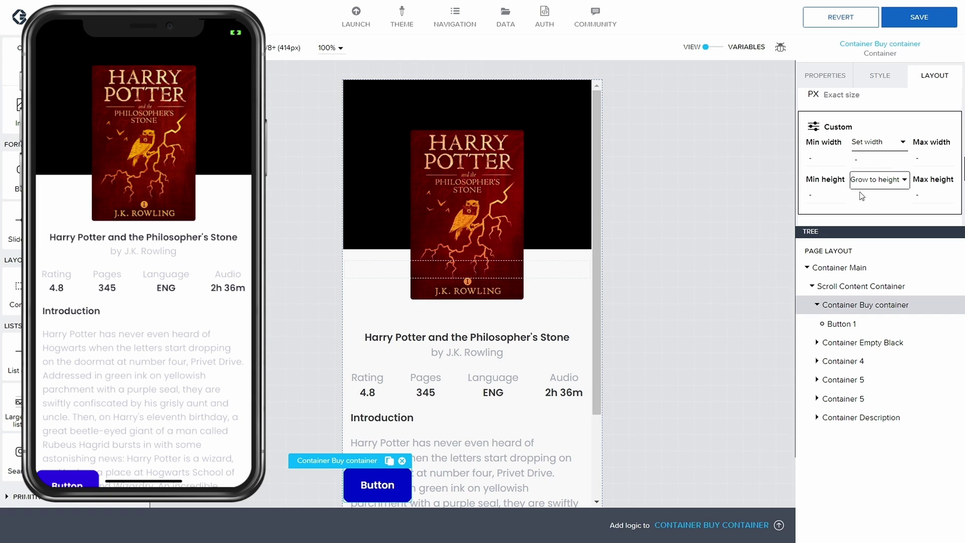
scroll(857, 211, "down", 1)
left_click(877, 140)
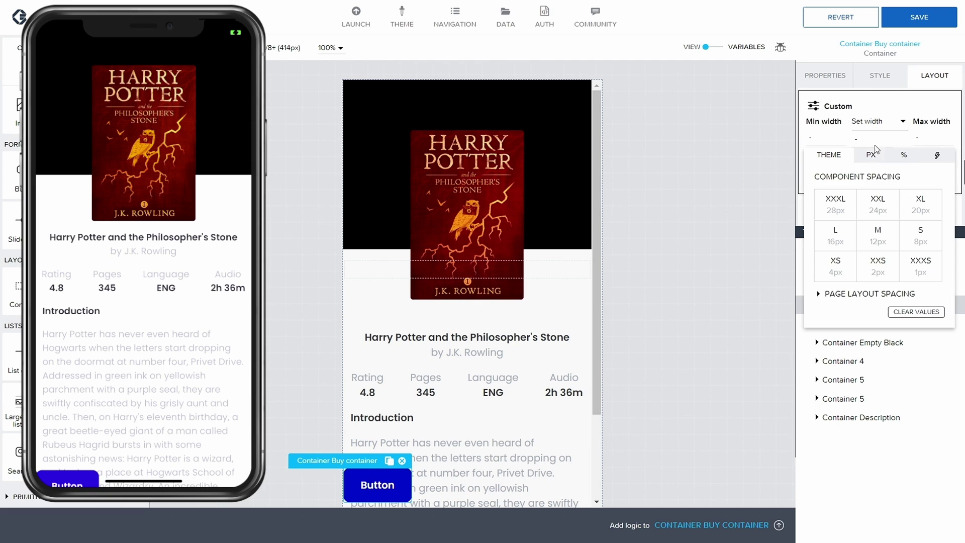
left_click(903, 156)
type("100")
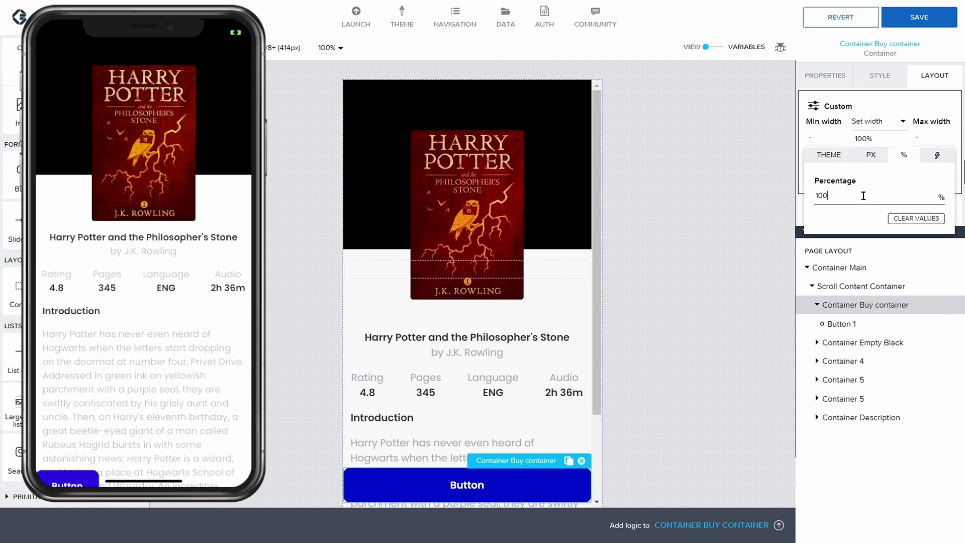
left_click(927, 19)
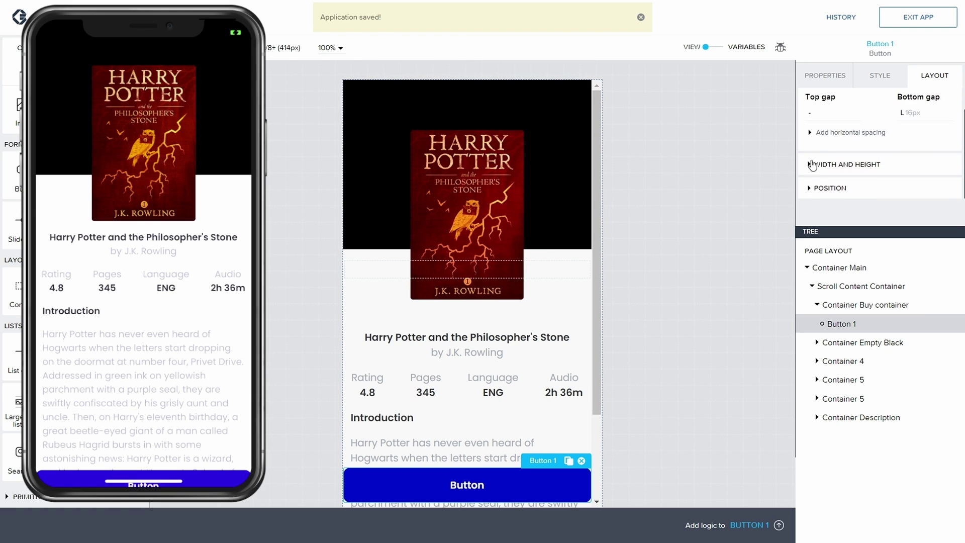
Change the width and height of Button 1 to Fit content and save the application
left_click(809, 171)
scroll(844, 181, "down", 1)
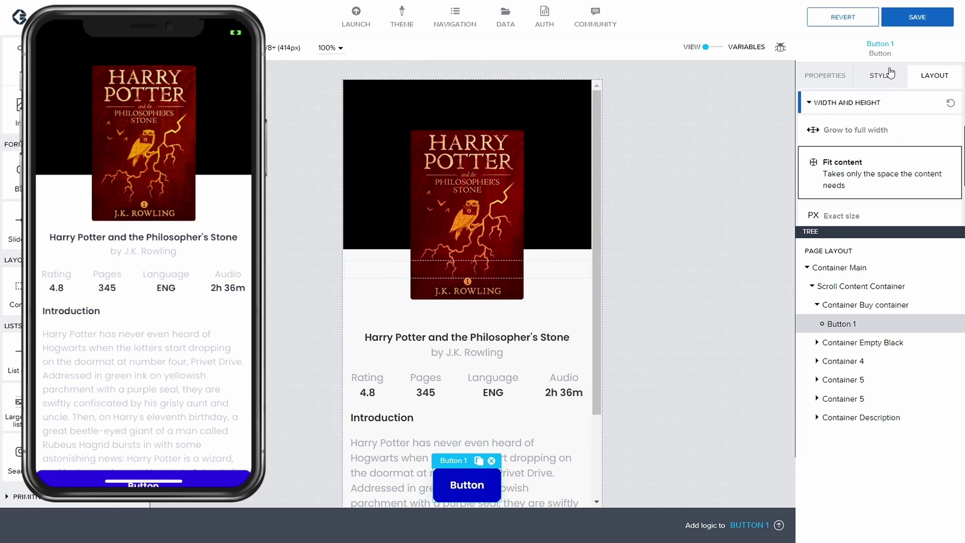
left_click(918, 17)
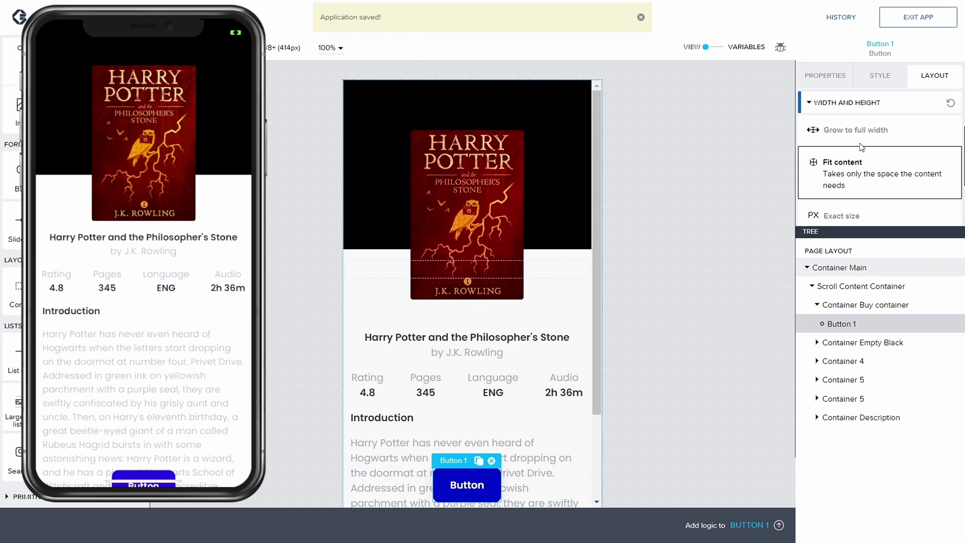
Examine the space-between-components gaps of Container Buy container and Button 1
left_click(894, 303)
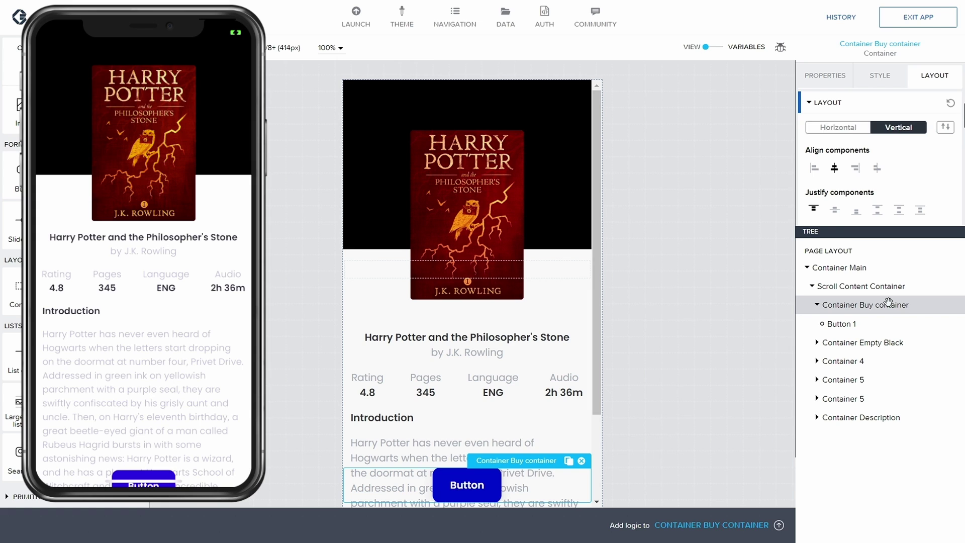
scroll(894, 97, "up", 3)
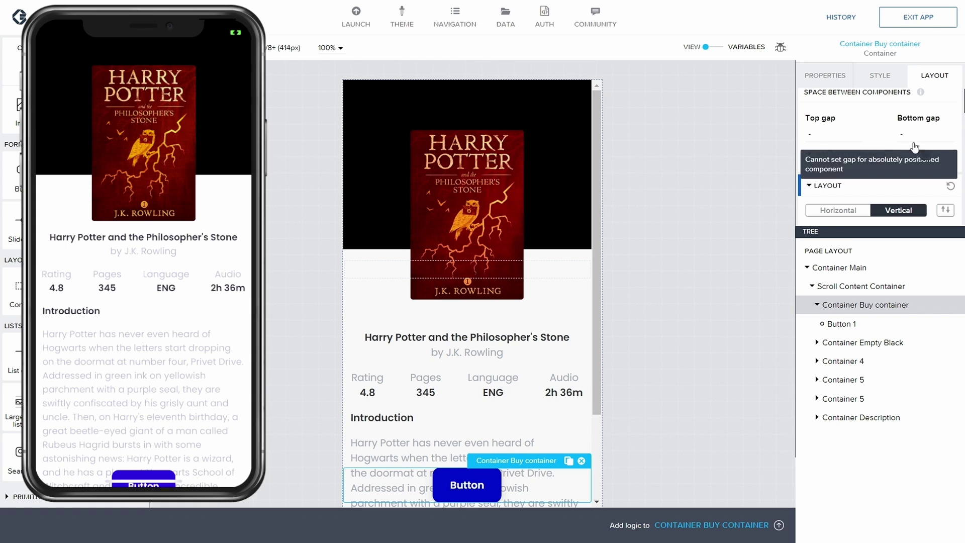
left_click(849, 324)
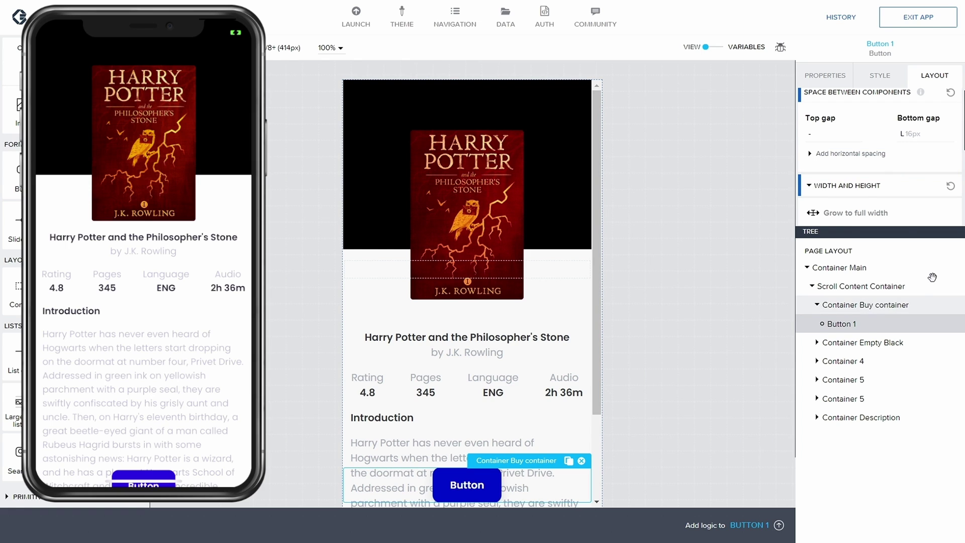
left_click(930, 304)
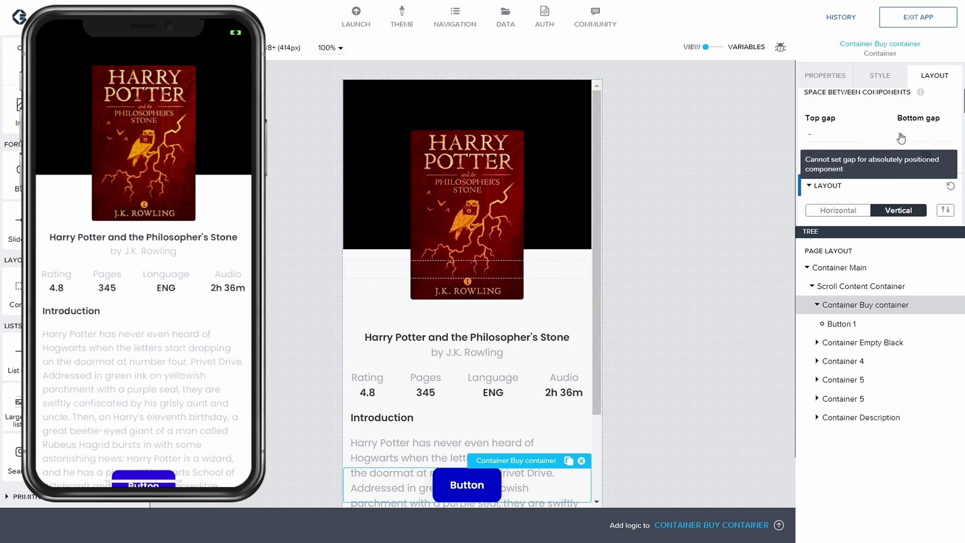
scroll(911, 163, "down", 1)
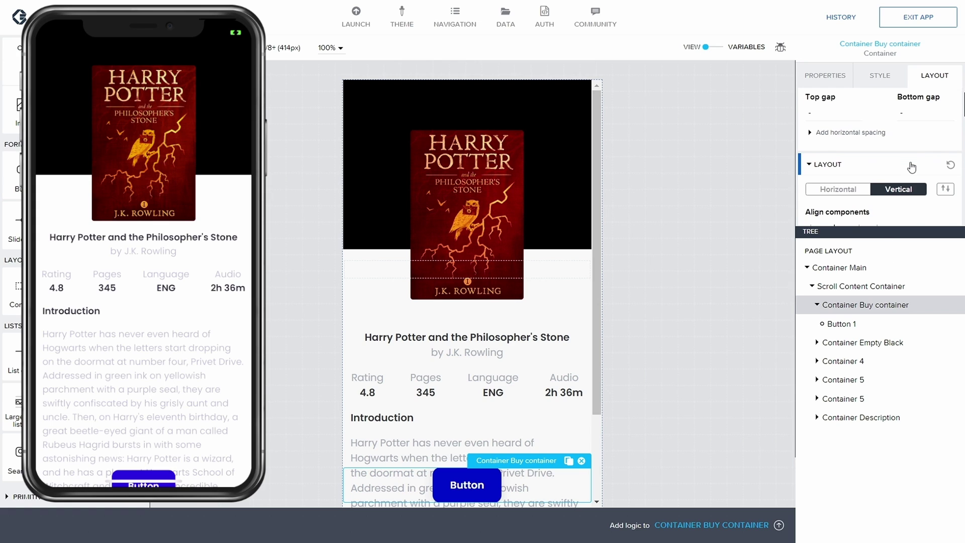
scroll(912, 167, "up", 1)
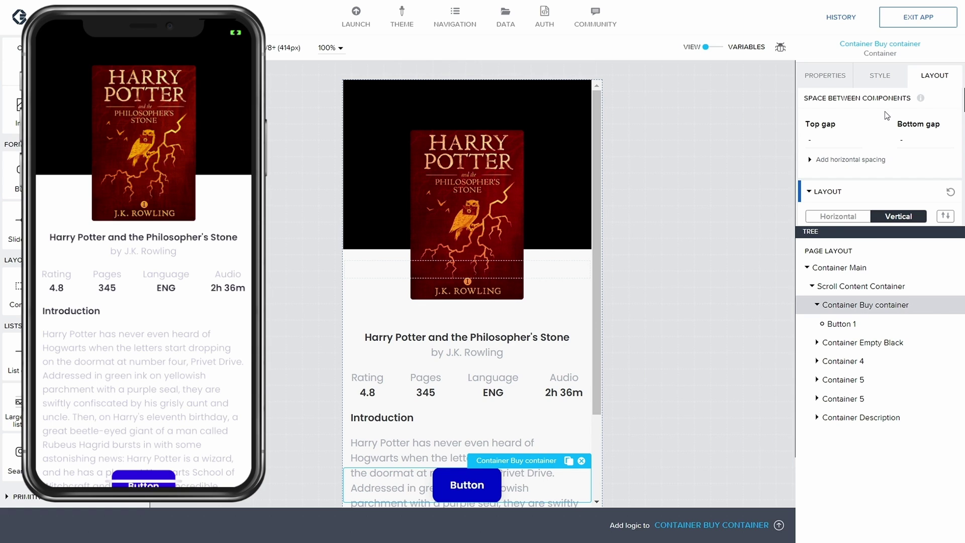
Duplicate the Layout Container style class of Container Buy container as a new style class named Button Container
left_click(873, 79)
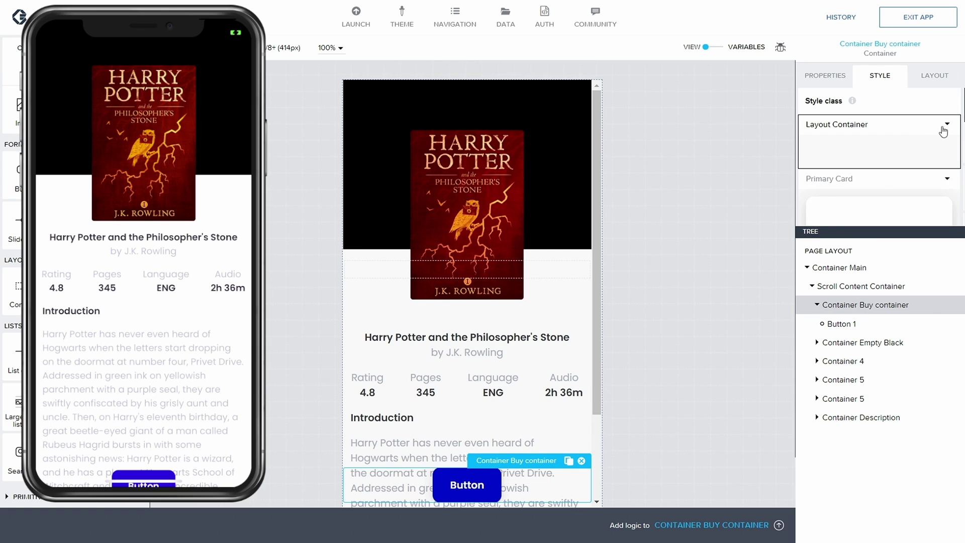
left_click(944, 125)
left_click(844, 161)
left_click(448, 278)
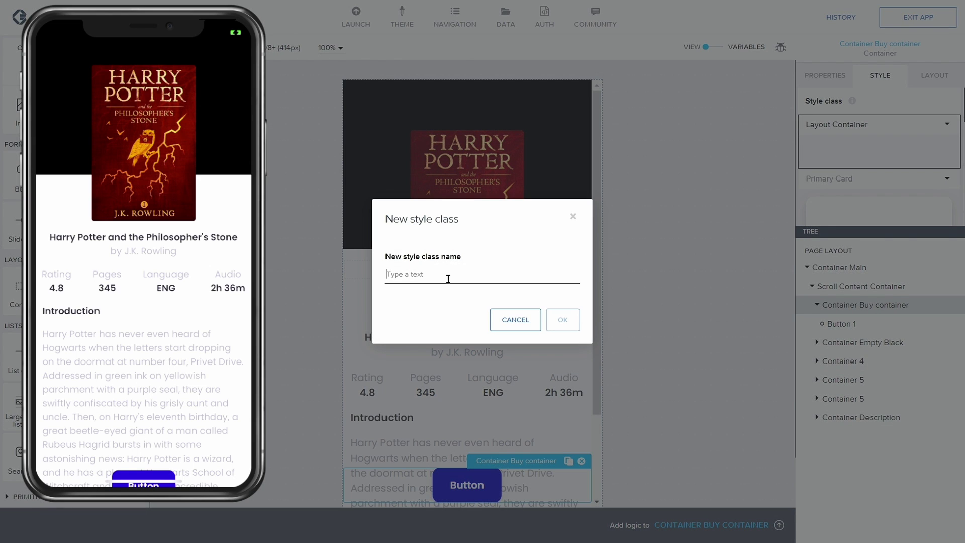
type("Button Container")
left_click(563, 319)
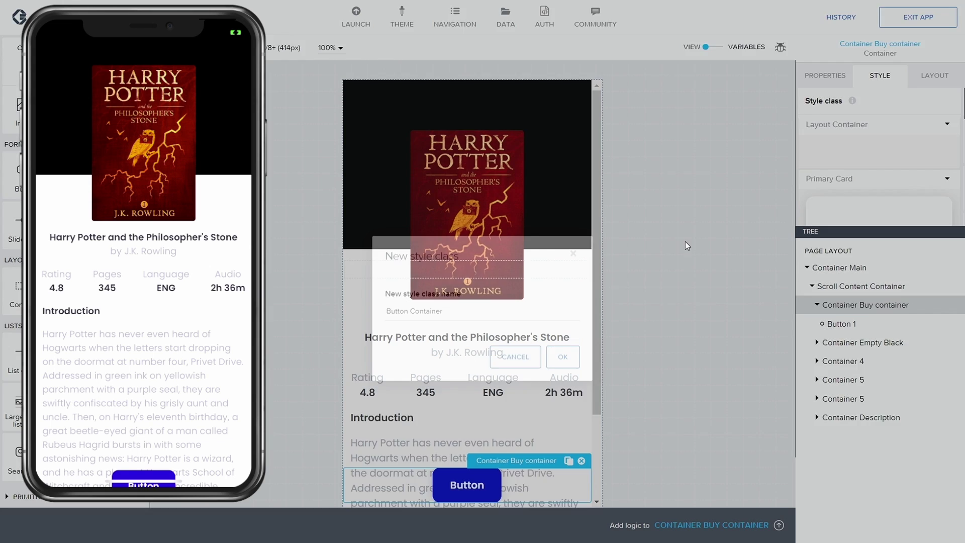
Edit the Button Container style to give it a bottom padding of 16 px, and save the application
left_click(927, 186)
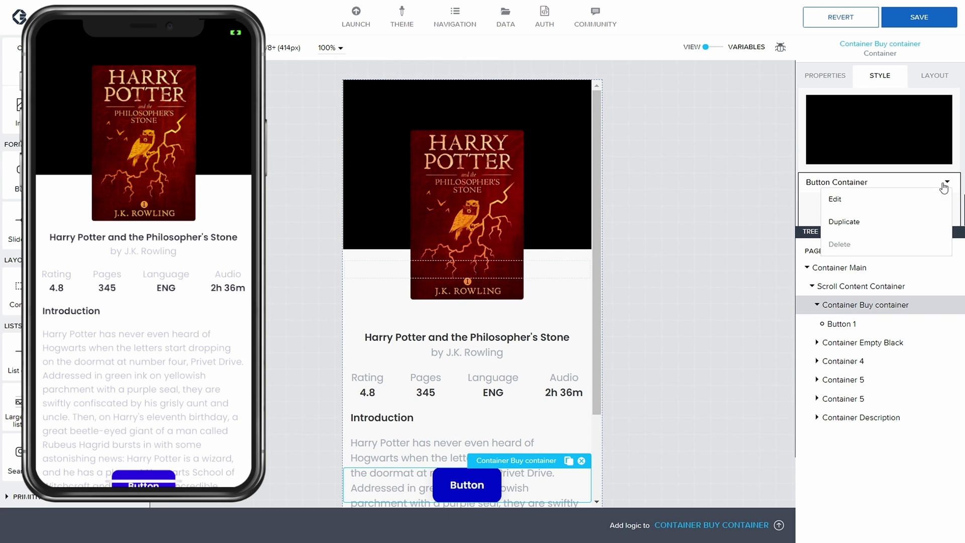
left_click(886, 198)
scroll(864, 186, "down", 1)
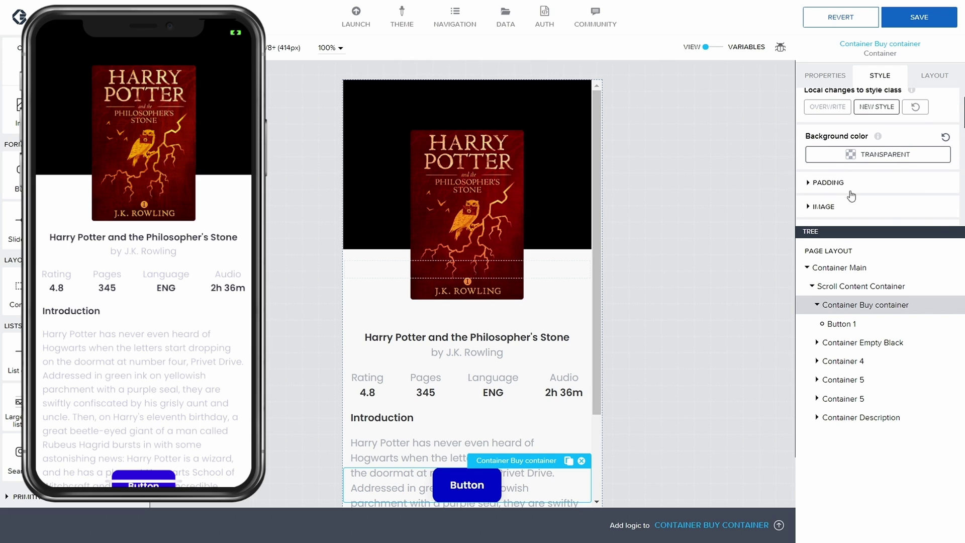
left_click(824, 182)
left_click(878, 183)
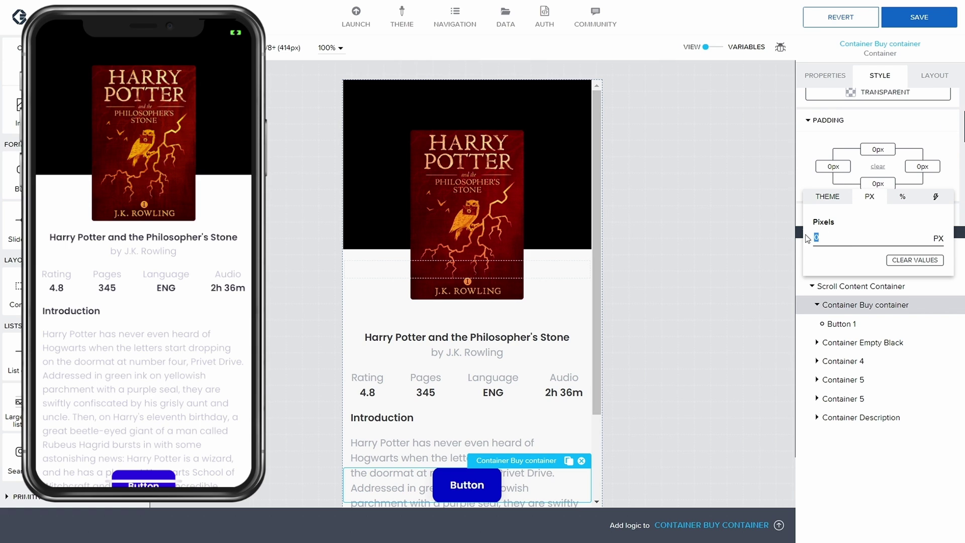
type("16")
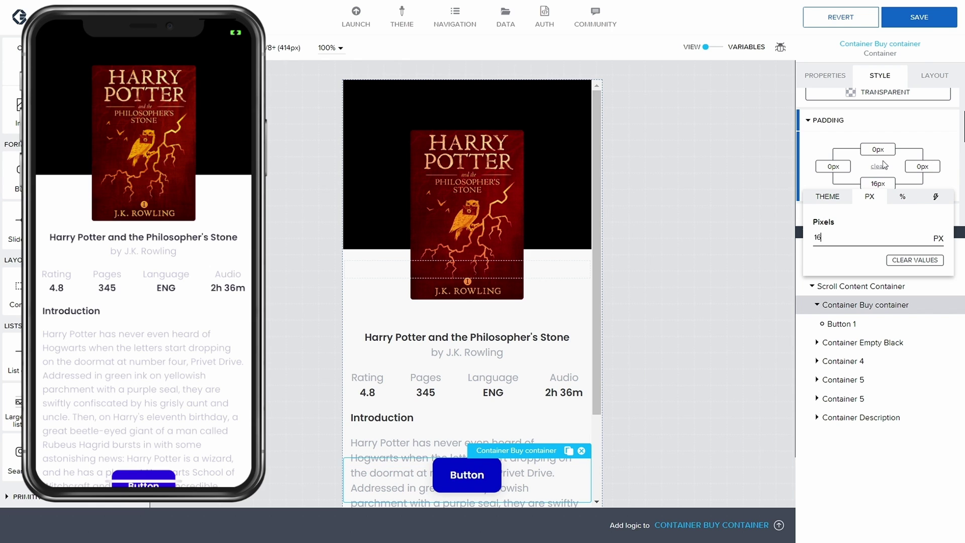
left_click(918, 16)
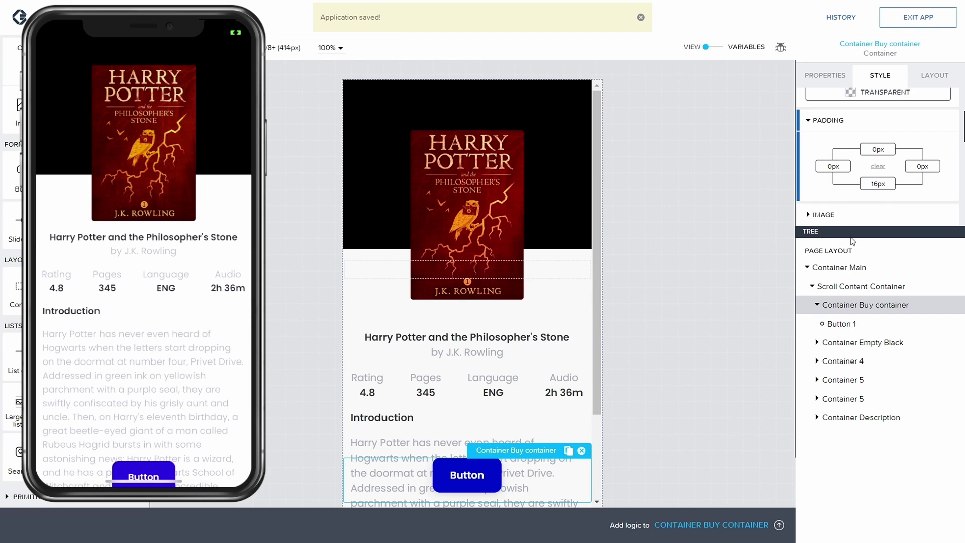
Set the bottom padding of the Button Container style to 32 px and save the application
left_click(884, 184)
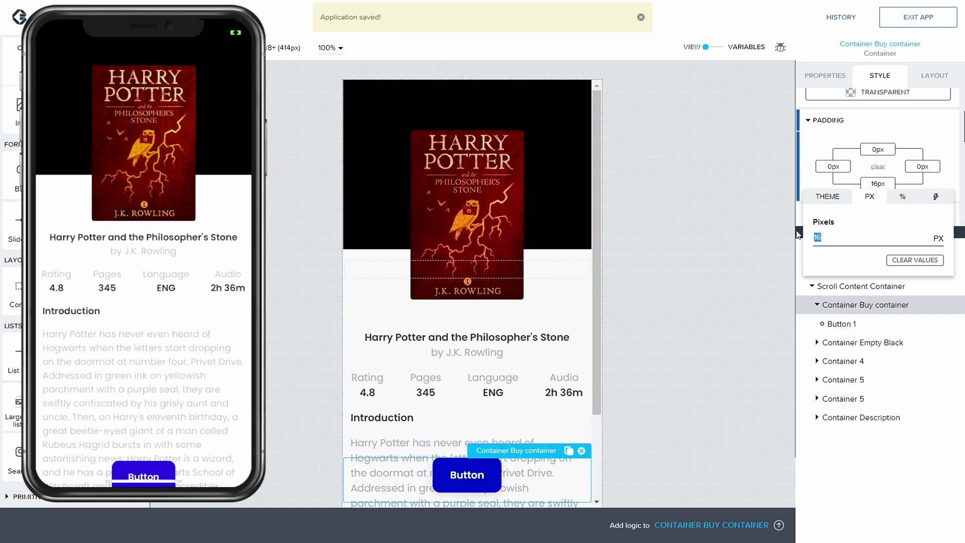
type("32")
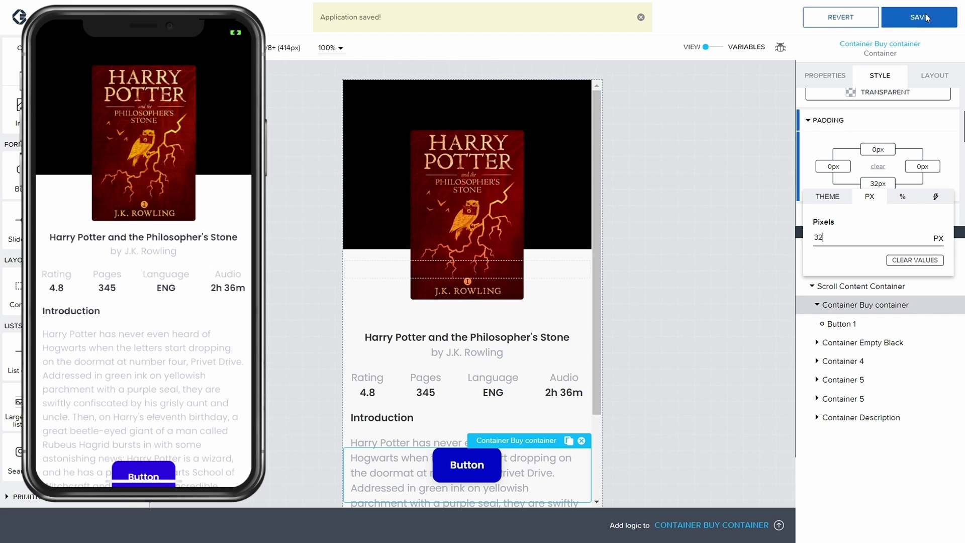
left_click(918, 18)
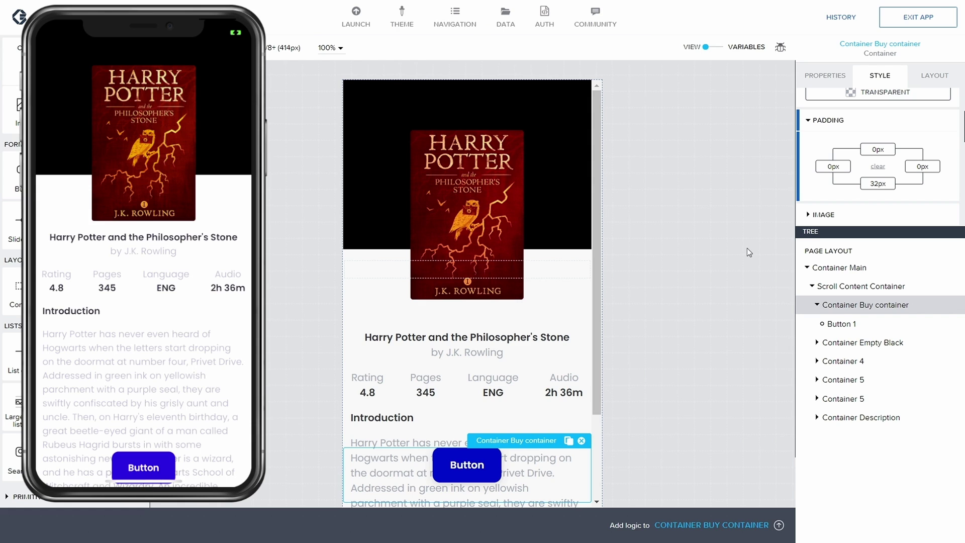
Move Container Buy container out of Scroll Content Container to directly under Container Main, above the scroll container, and save the application
left_click(818, 304)
left_click_drag(834, 304, 838, 277)
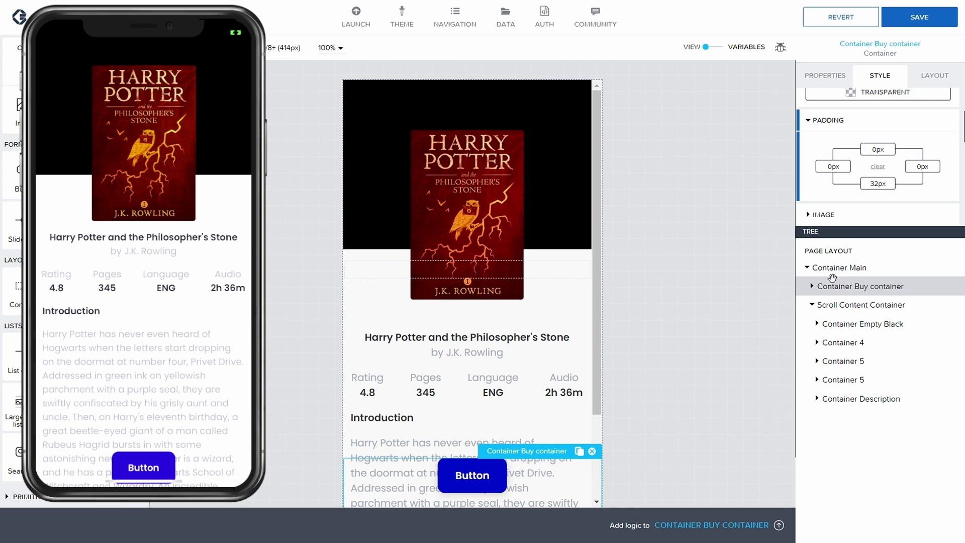
left_click(913, 26)
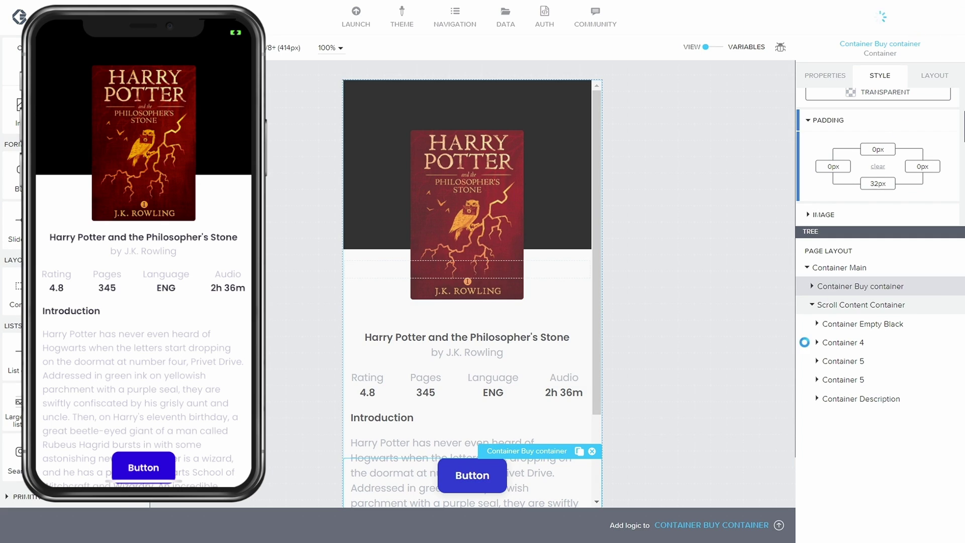
Clear the padding of Container Buy container and save the application
left_click(866, 305)
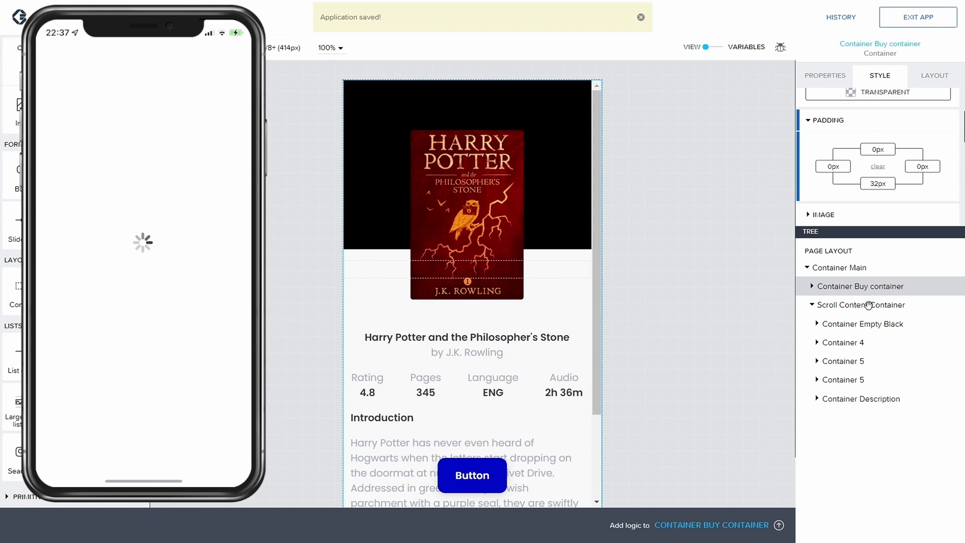
left_click(859, 286)
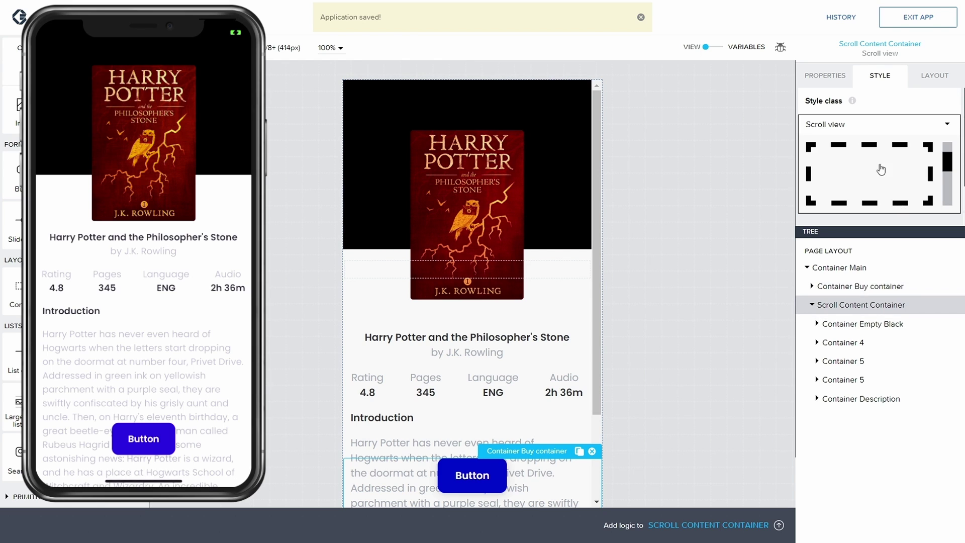
scroll(877, 171, "down", 3)
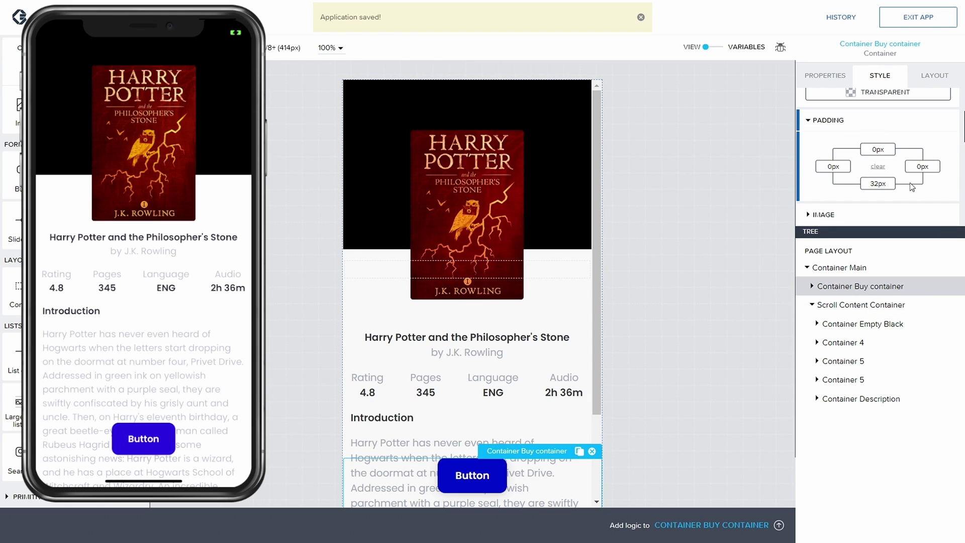
left_click(878, 167)
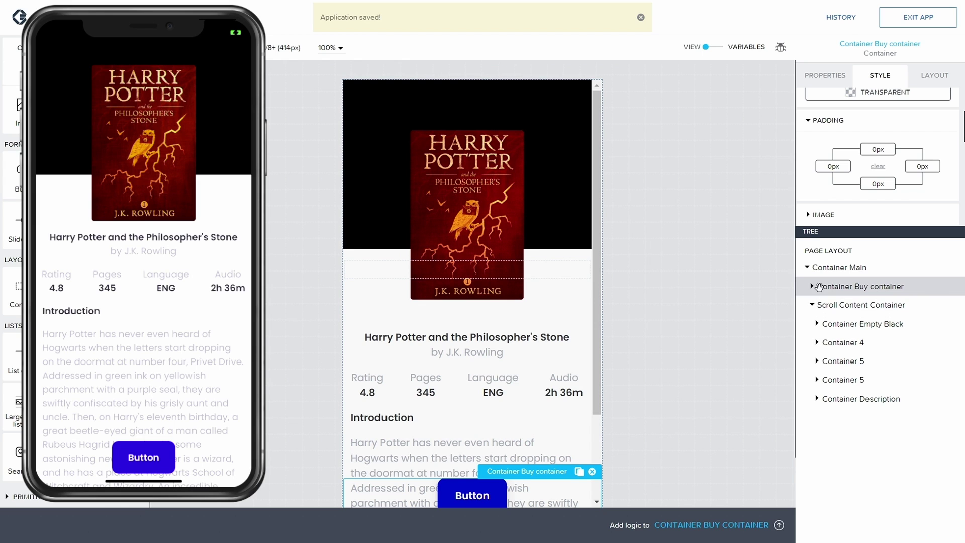
Open the Primary Button style class of Button 1 inside Container Buy container for editing
scroll(884, 120, "up", 2)
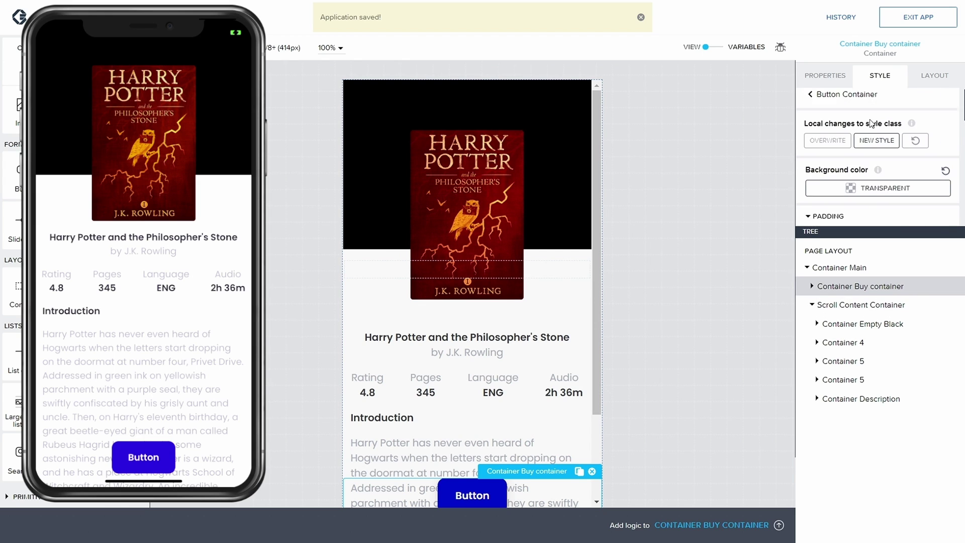
scroll(873, 135, "up", 1)
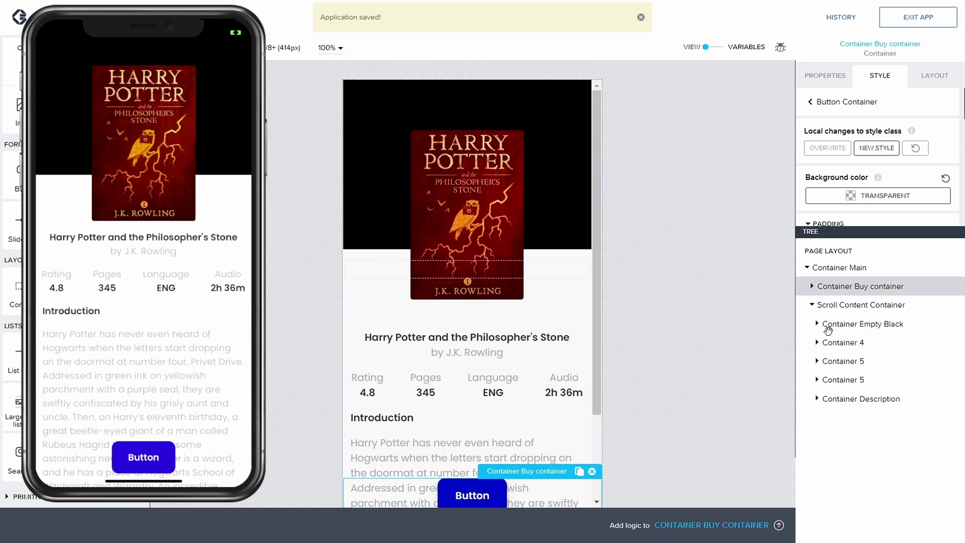
left_click(856, 291)
left_click(856, 302)
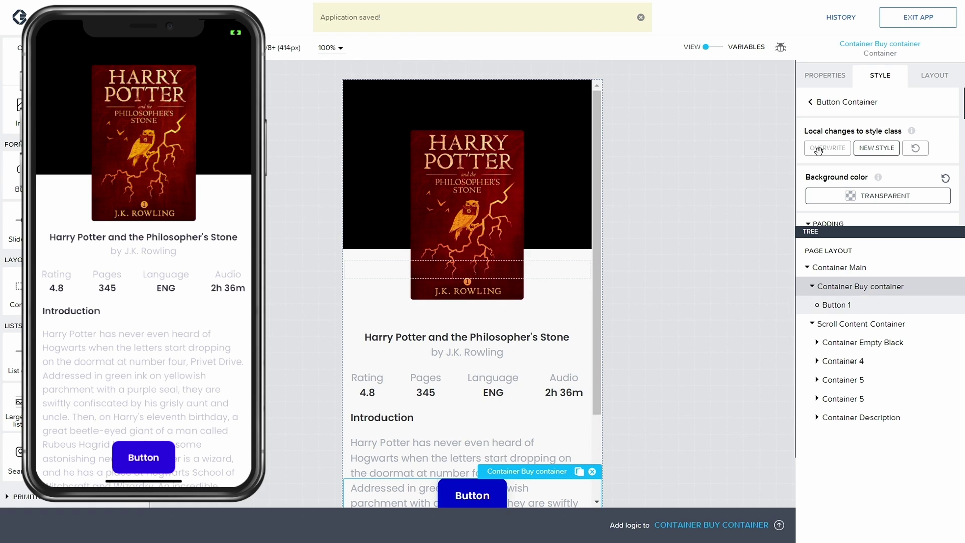
scroll(900, 157, "down", 1)
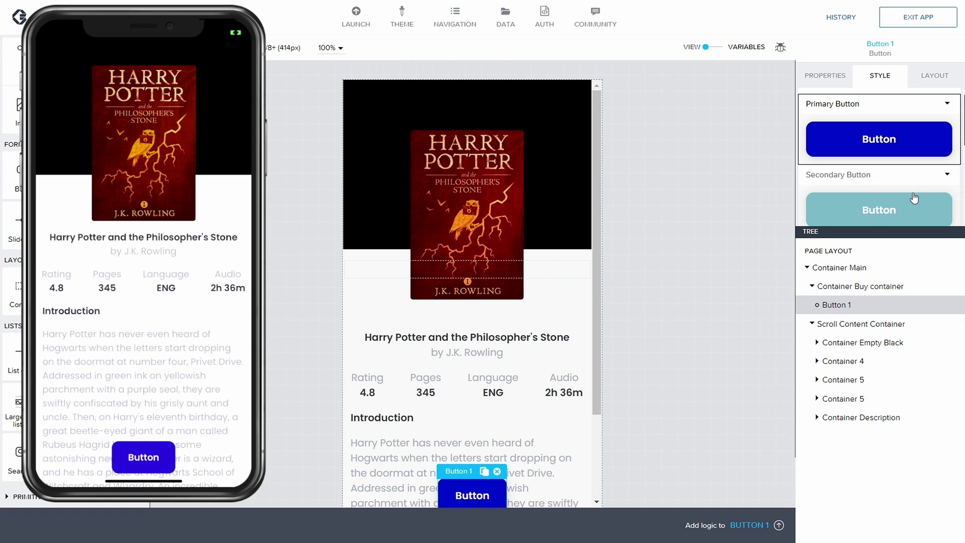
left_click(946, 105)
left_click(897, 125)
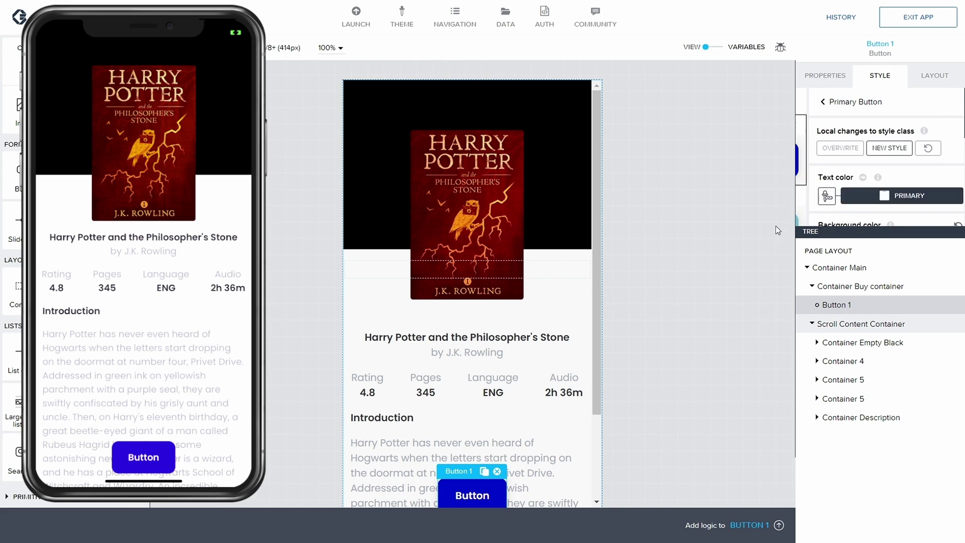
Create a new content color palette named Black with the hex value #000 from the button's text color options
left_click(864, 195)
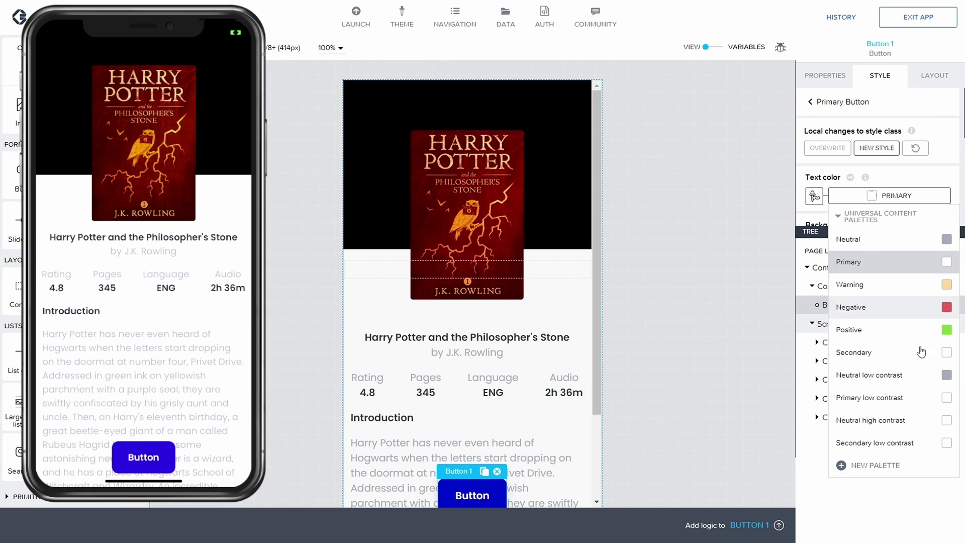
left_click(877, 465)
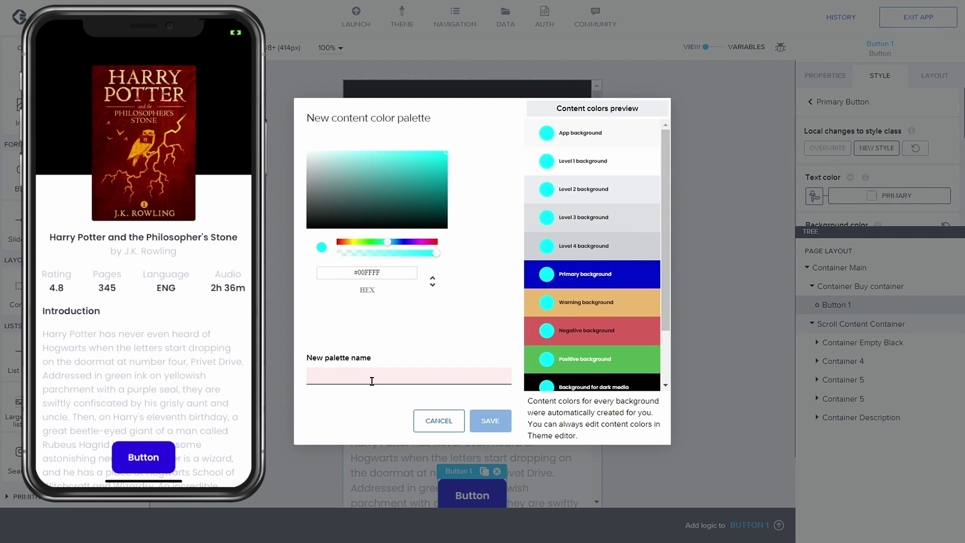
type("Black")
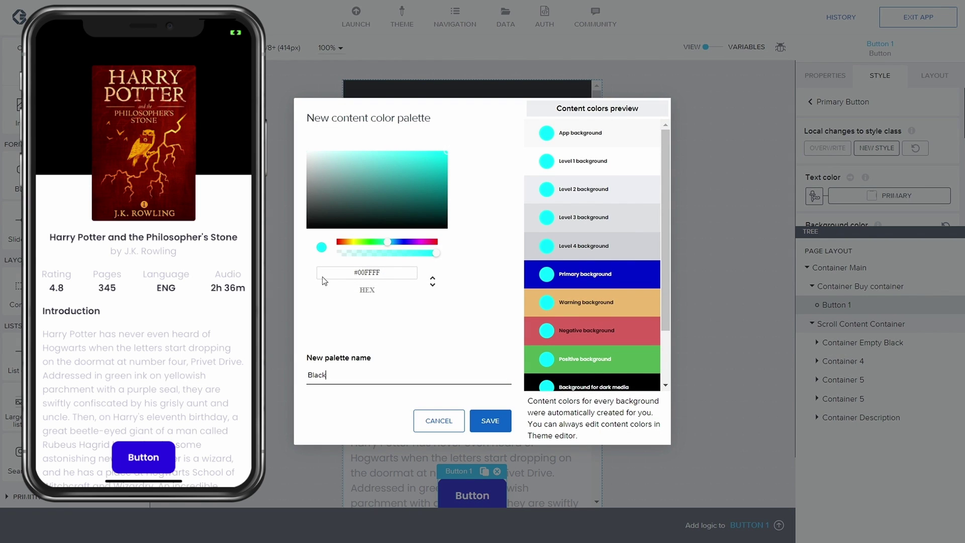
left_click(385, 272)
key("BackSpace")
key("BackSpace")
key("BackSpace")
key("BackSpace")
type("000")
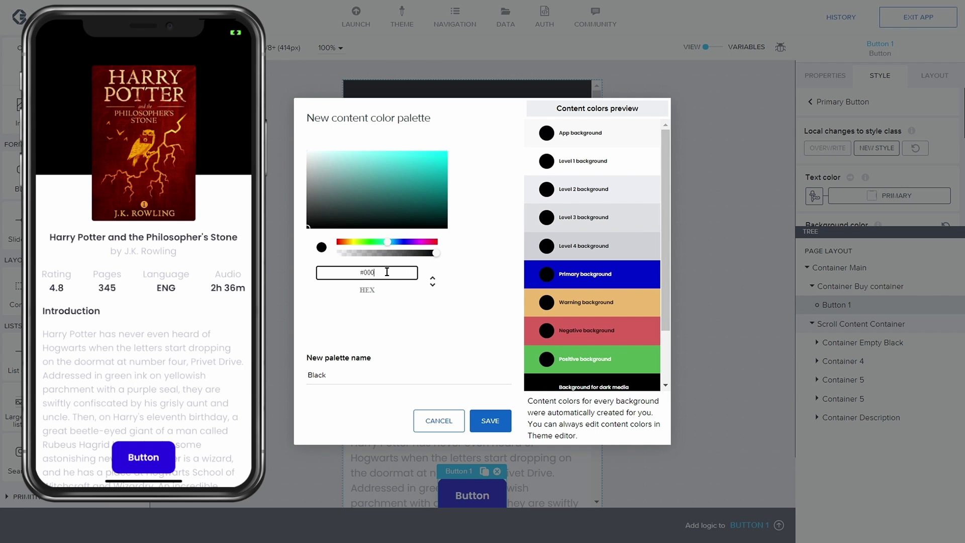
left_click(490, 422)
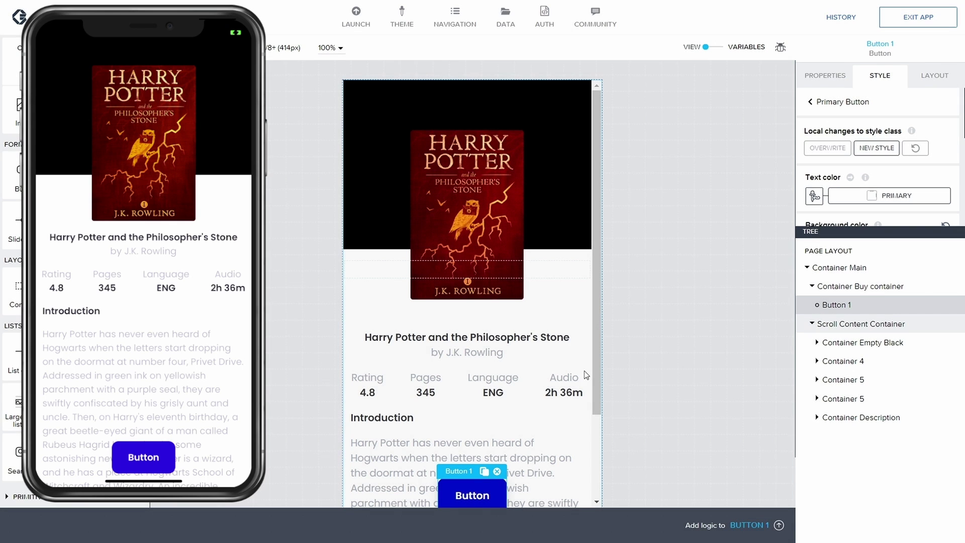
Set Button 1's background color to Background for dark media with the Primary text color, and save the application
scroll(879, 199, "down", 1)
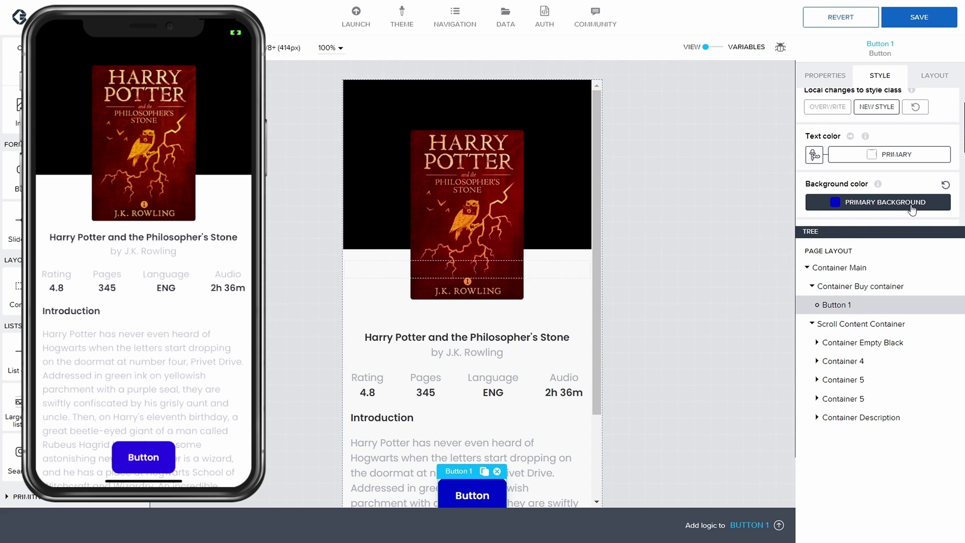
left_click(896, 207)
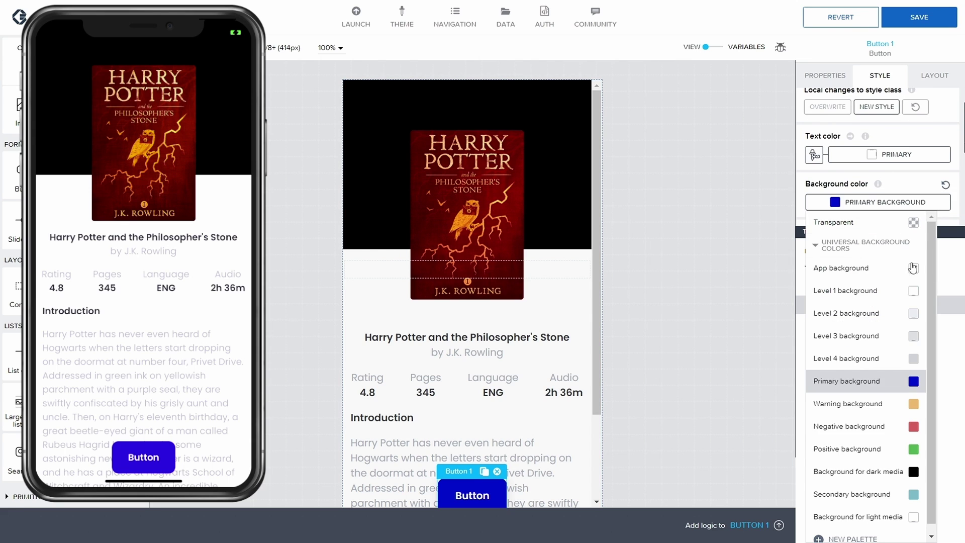
left_click(915, 481)
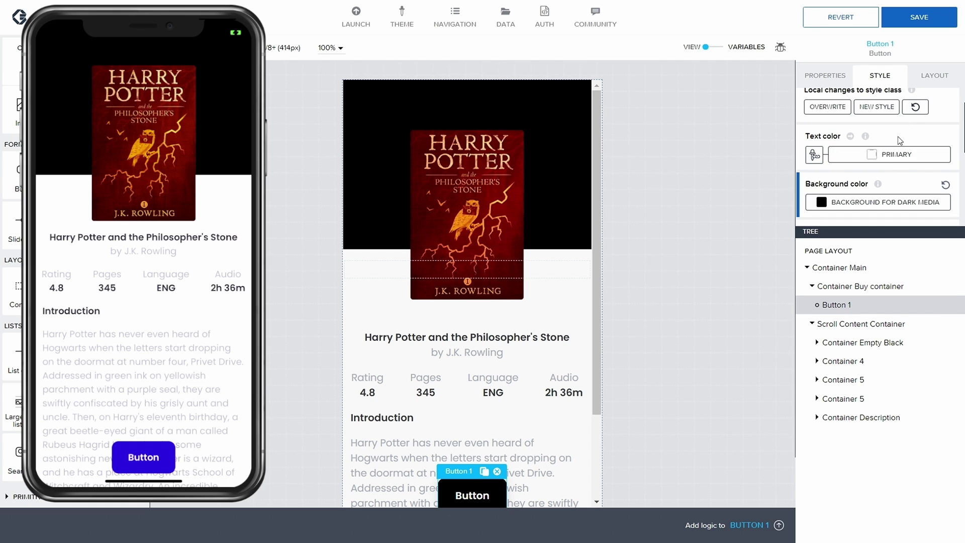
left_click(898, 154)
left_click(945, 222)
left_click(918, 17)
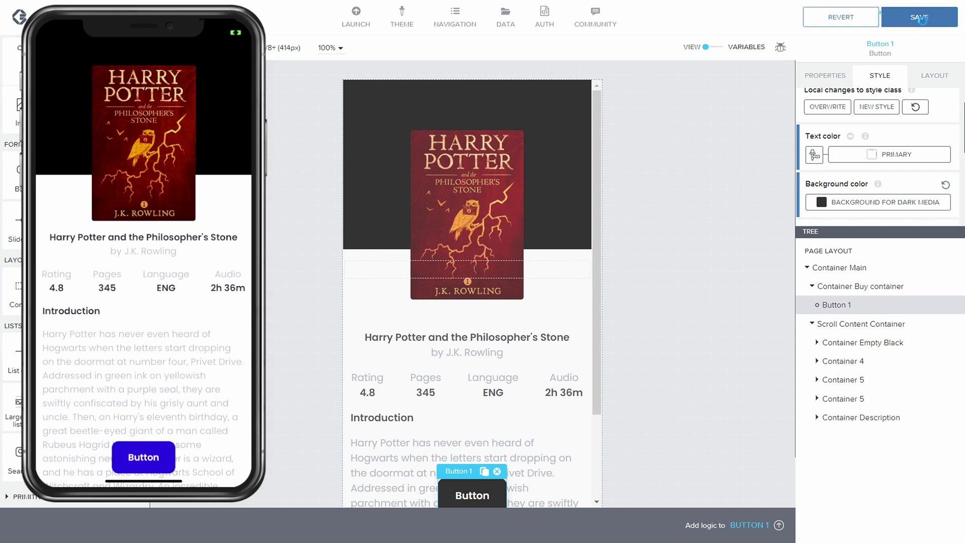
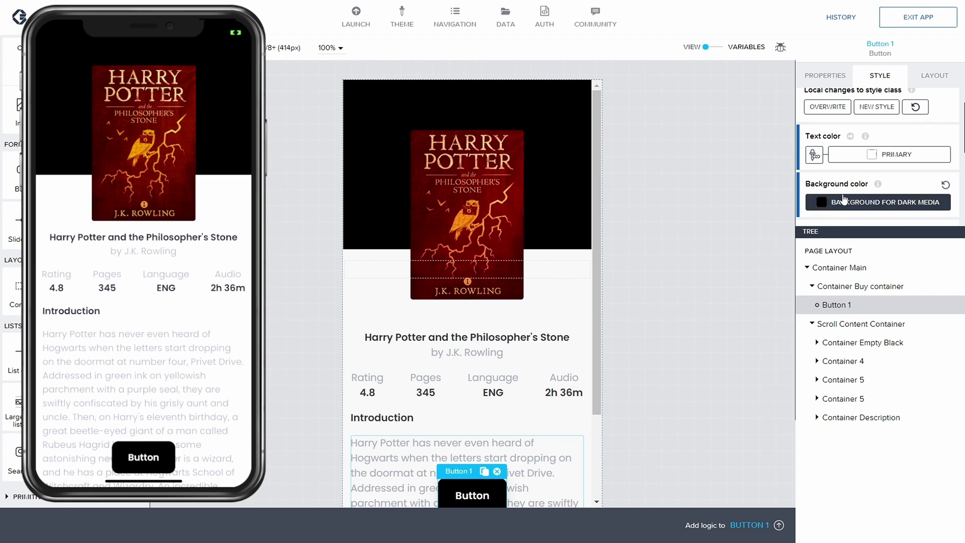
Overwrite the Primary Button style class with the local color changes made on Button 1
scroll(844, 211, "up", 1)
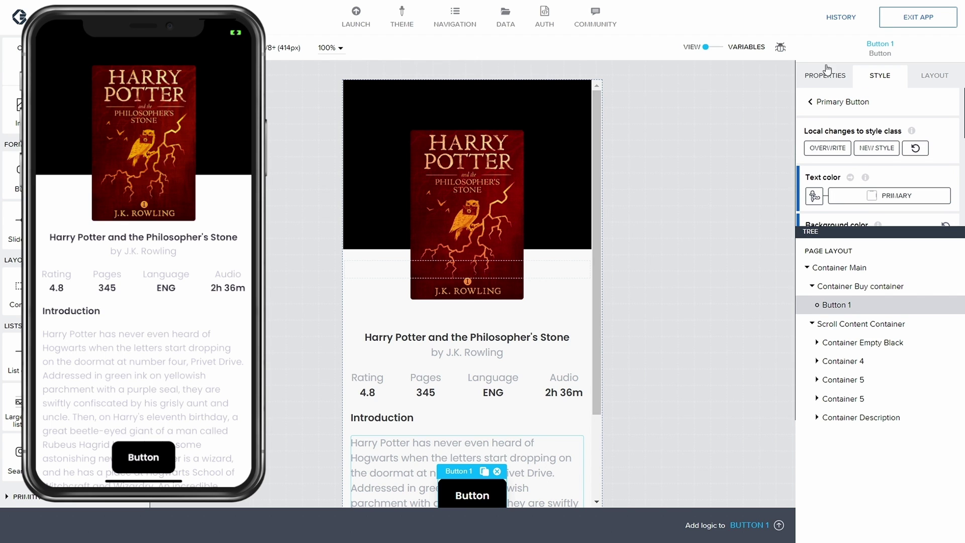
left_click(834, 103)
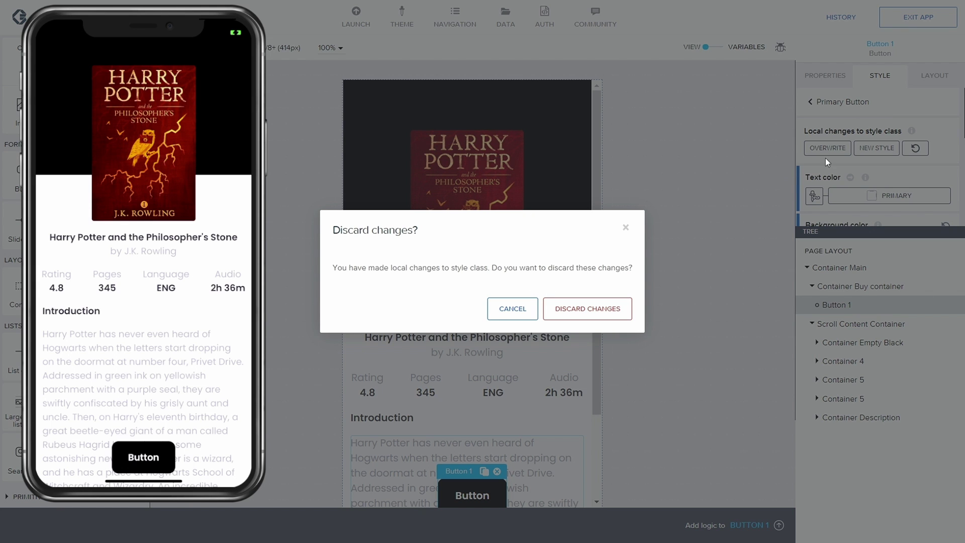
left_click(510, 308)
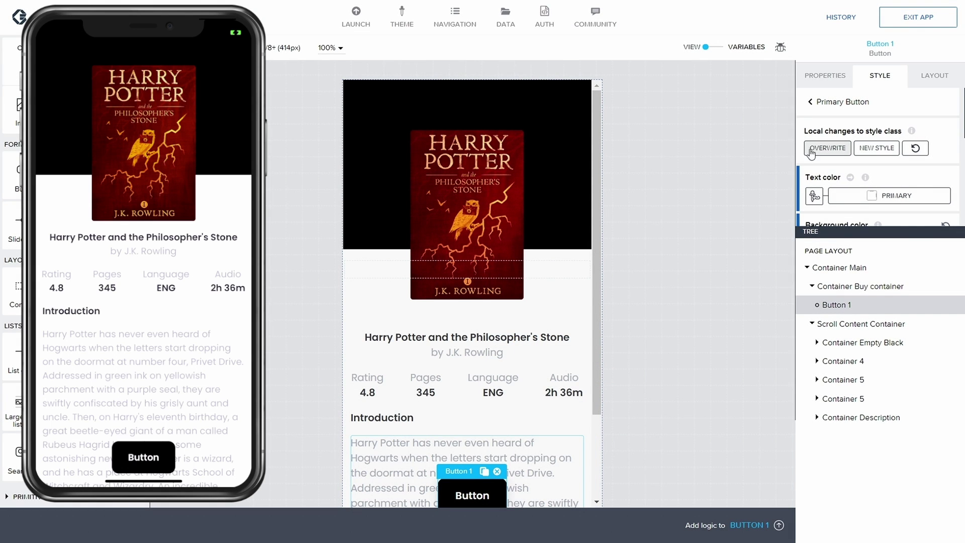
left_click(827, 147)
Change the label of Button 1 to Buy Book and save the application
left_click(820, 76)
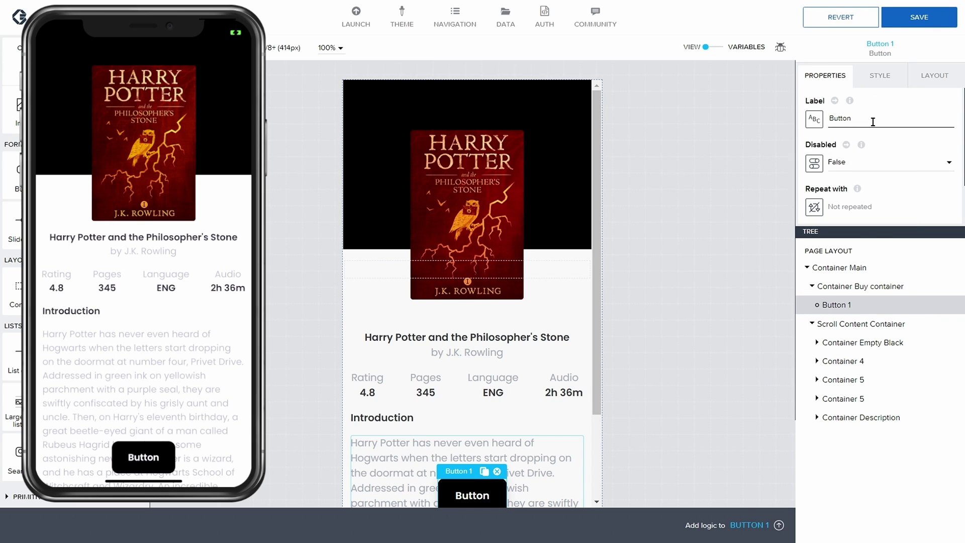
double_click(849, 119)
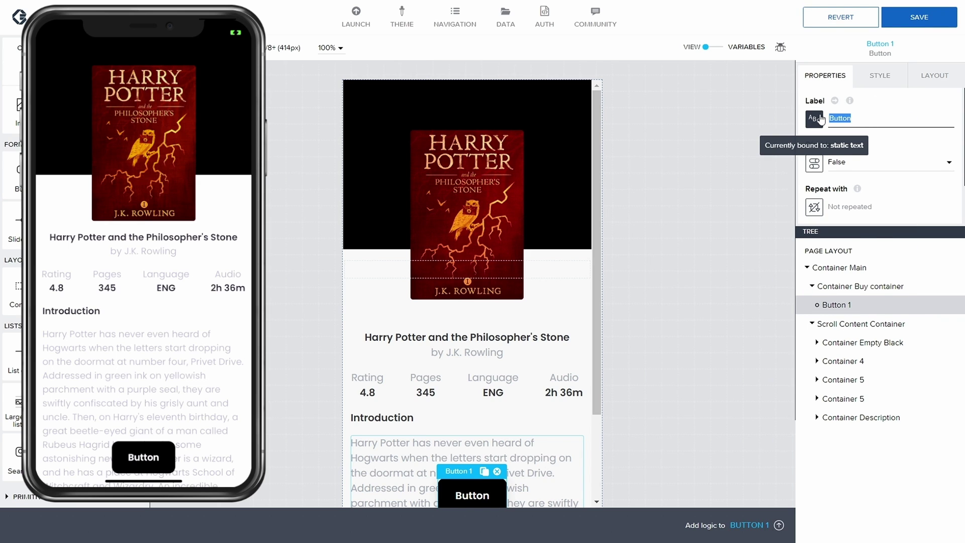
type("Buy Book")
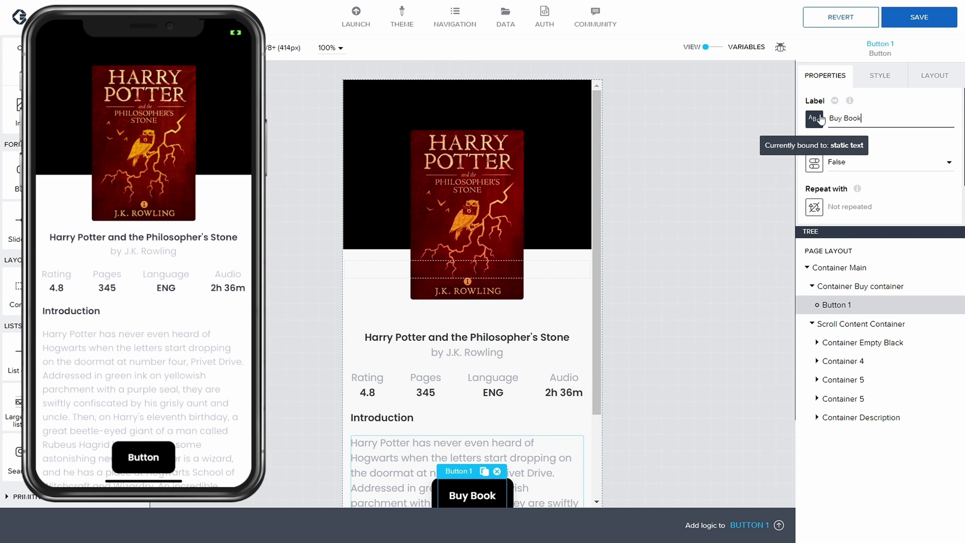
left_click(918, 17)
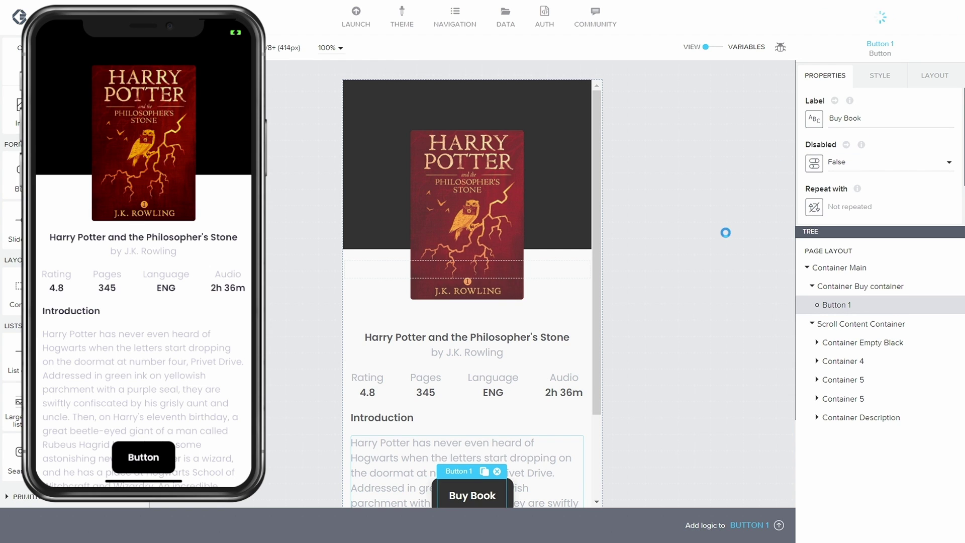
left_click(696, 257)
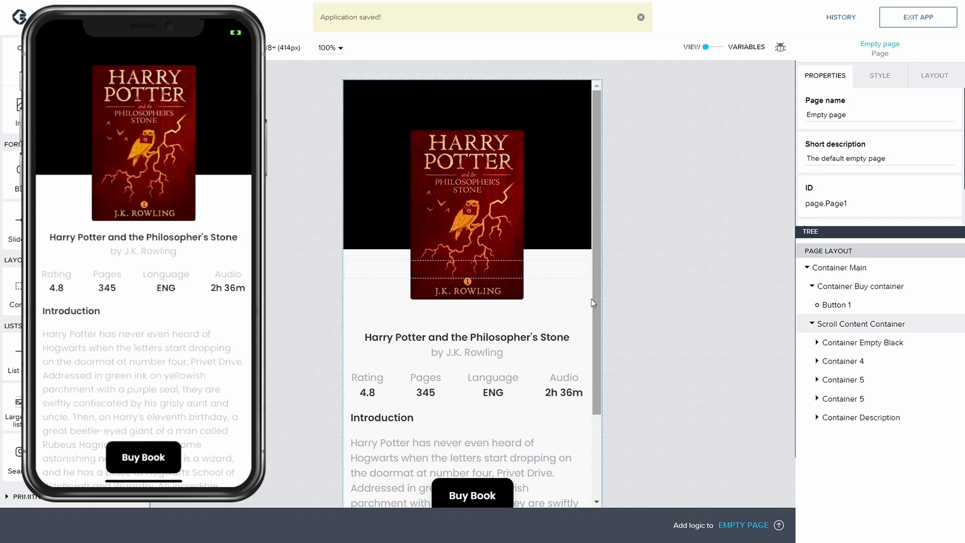
mouse_move(597, 299)
left_mouse_down()
mouse_move(596, 371)
mouse_move(612, 296)
left_mouse_up()
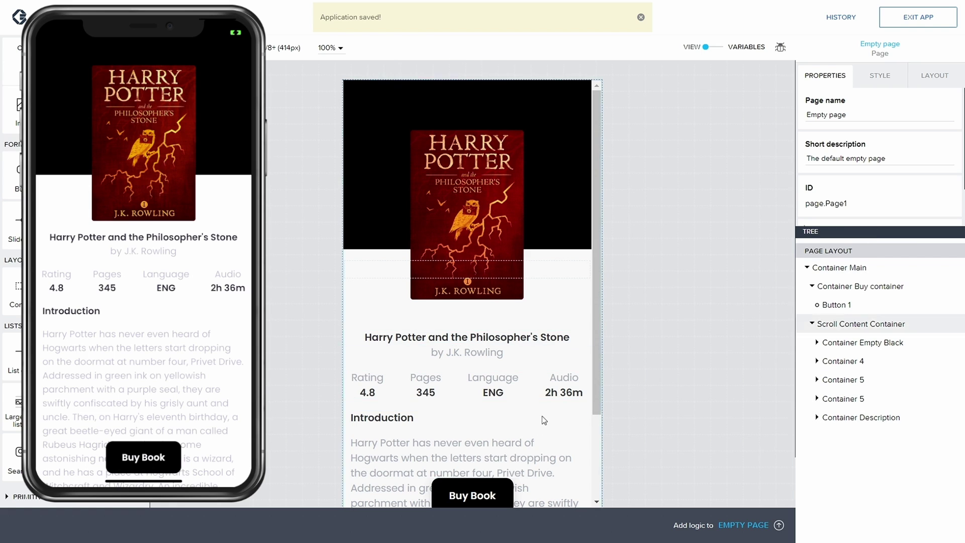
Create a new page named Buy Page in the application
left_click(486, 496)
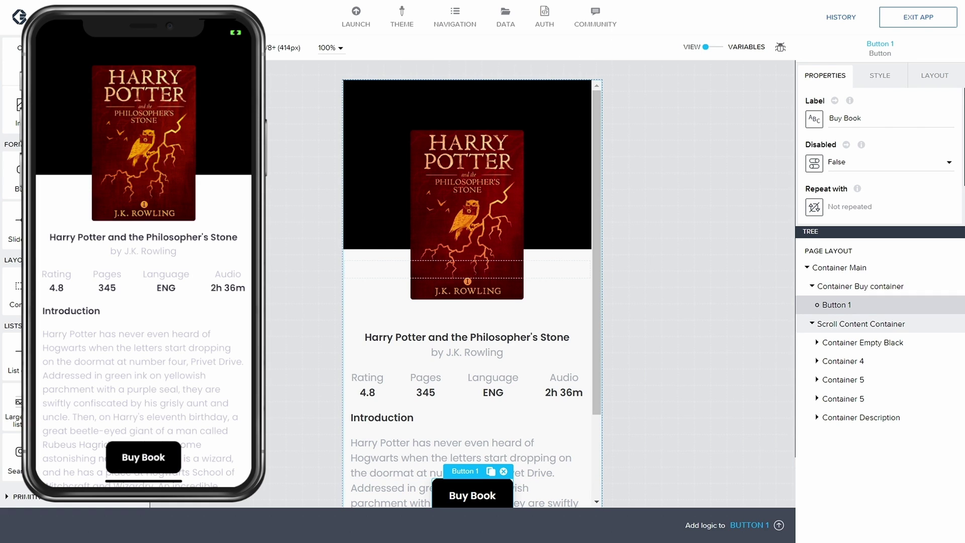
left_click(65, 18)
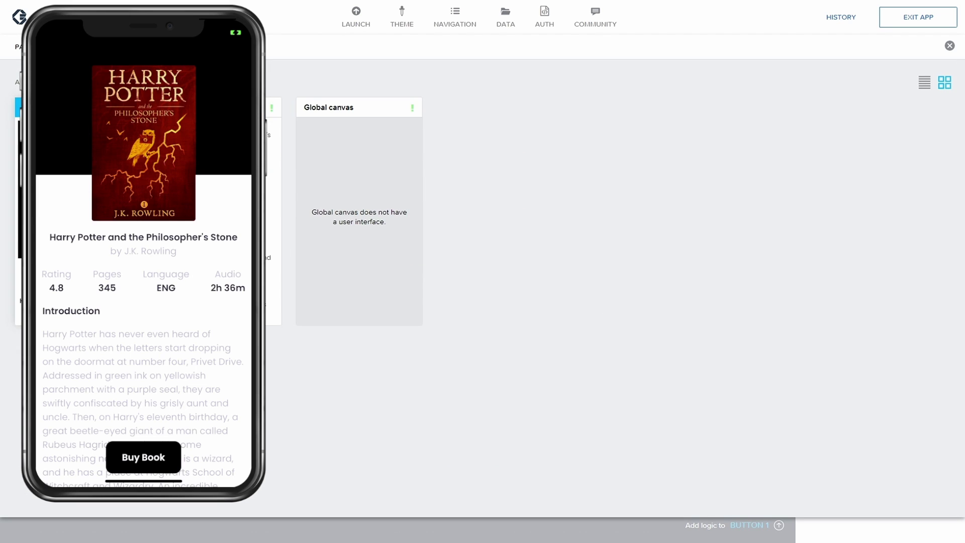
left_click(78, 201)
left_click(66, 18)
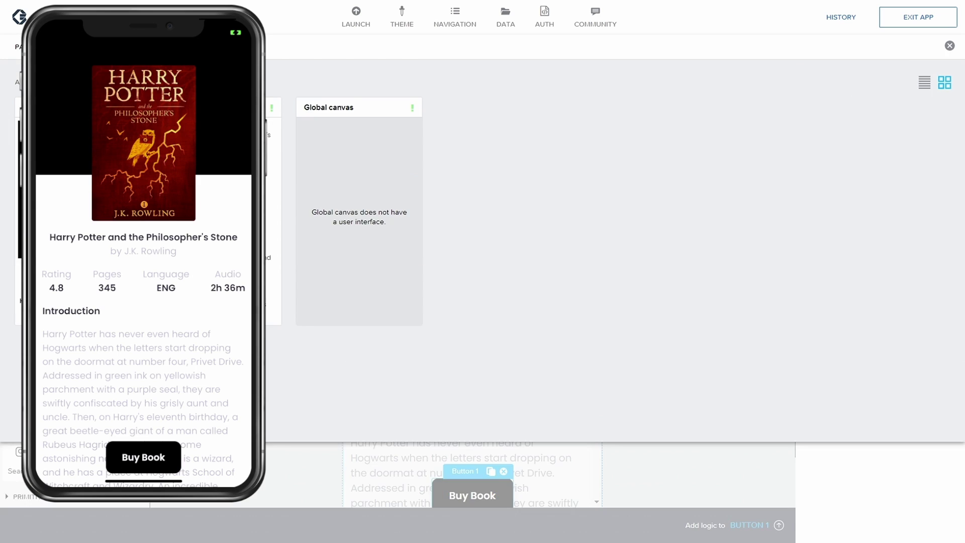
left_click(43, 82)
left_click(454, 96)
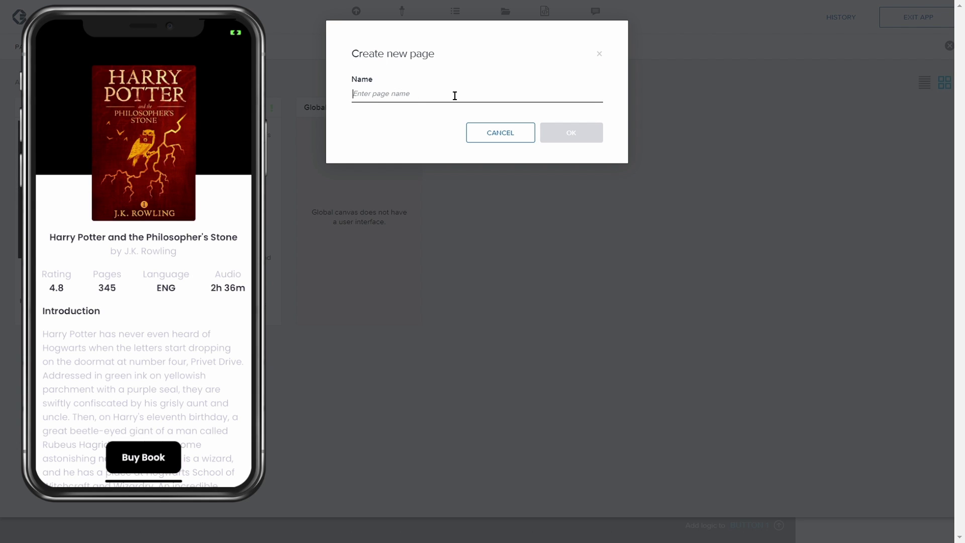
type("Buy Page")
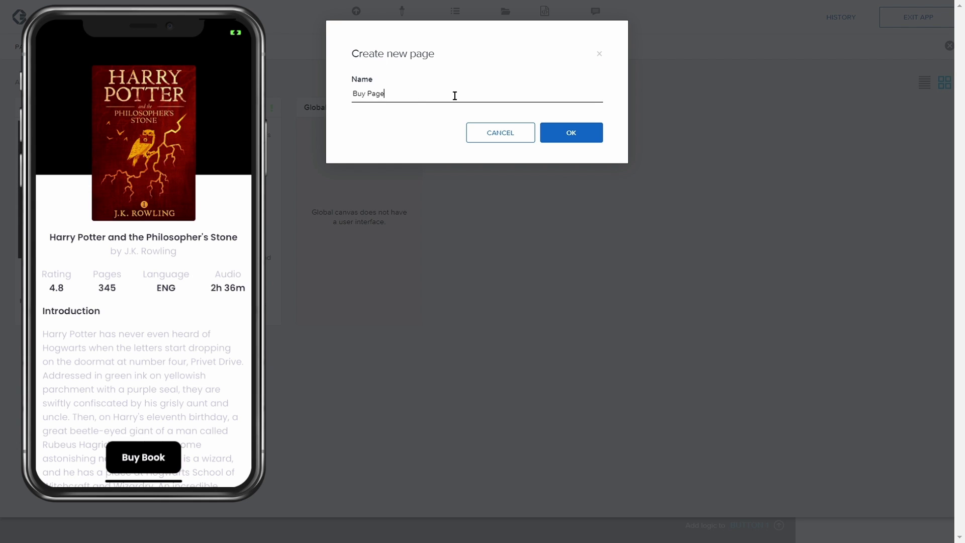
left_click(557, 132)
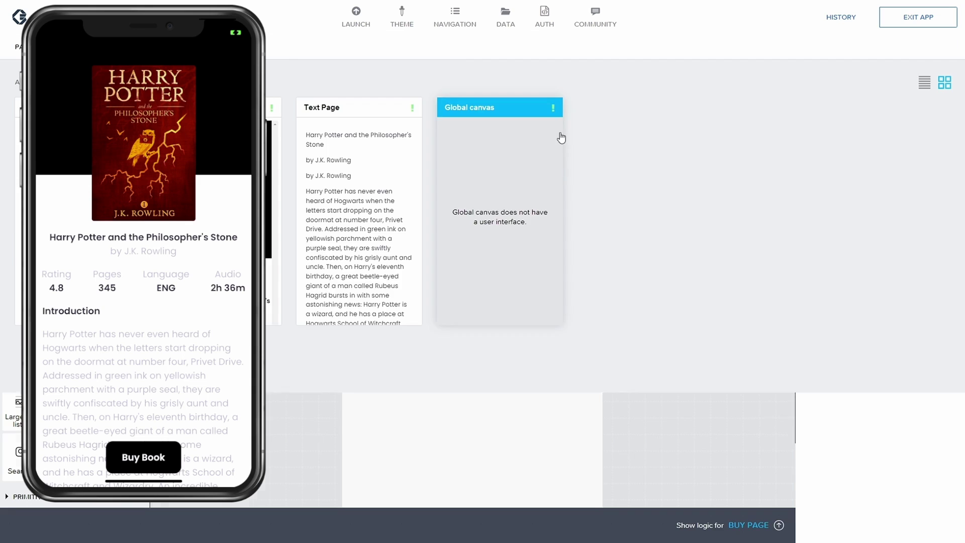
Delete the default headline and text components from Buy Page and save the application
left_click(419, 106)
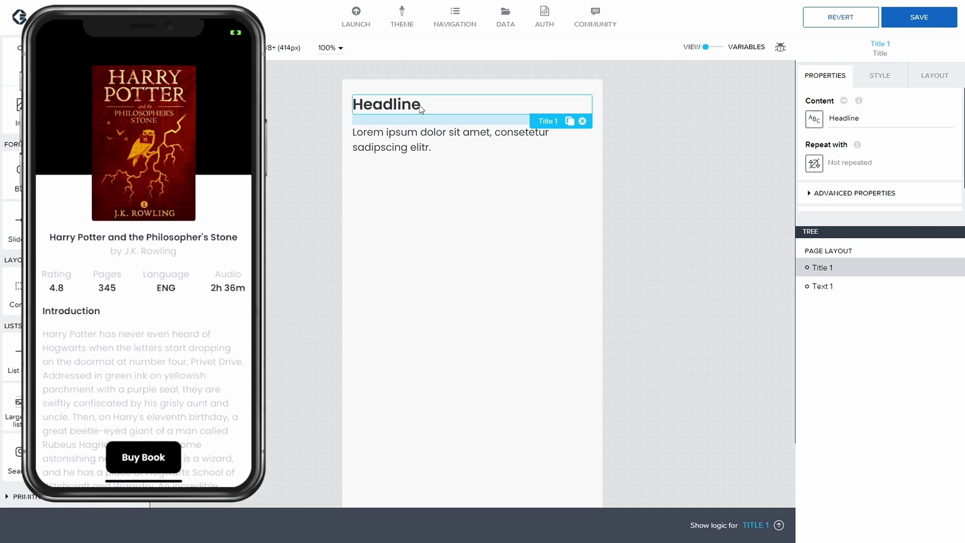
left_click(582, 121)
left_click(452, 114)
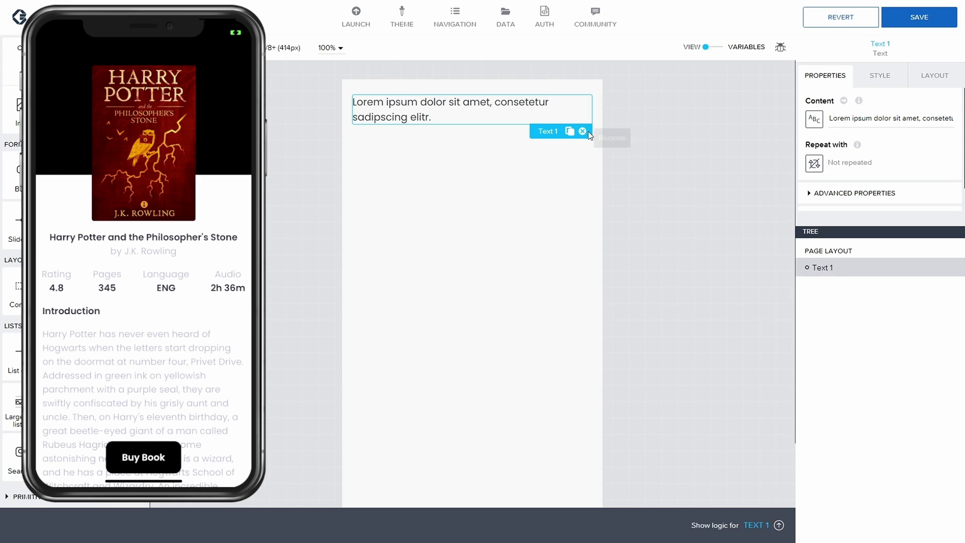
left_click(583, 131)
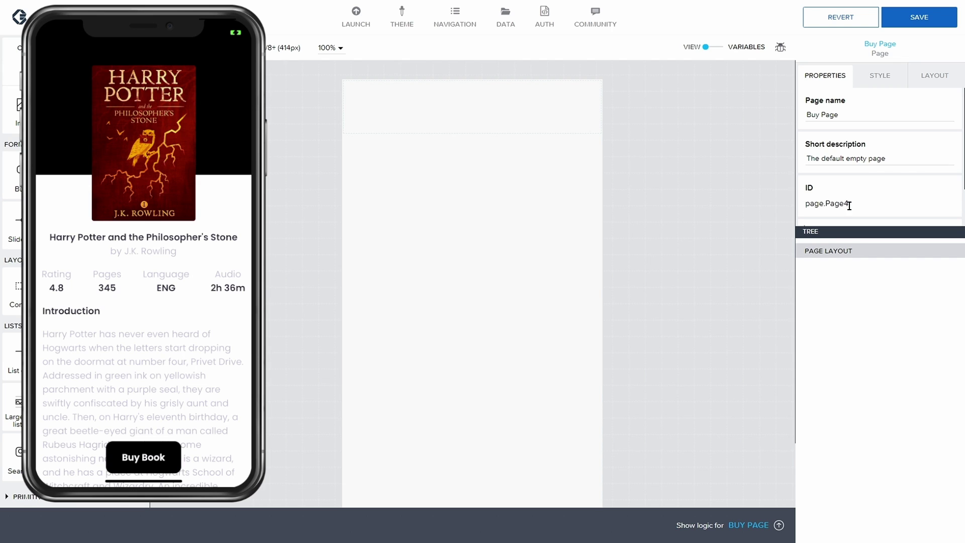
left_click(918, 15)
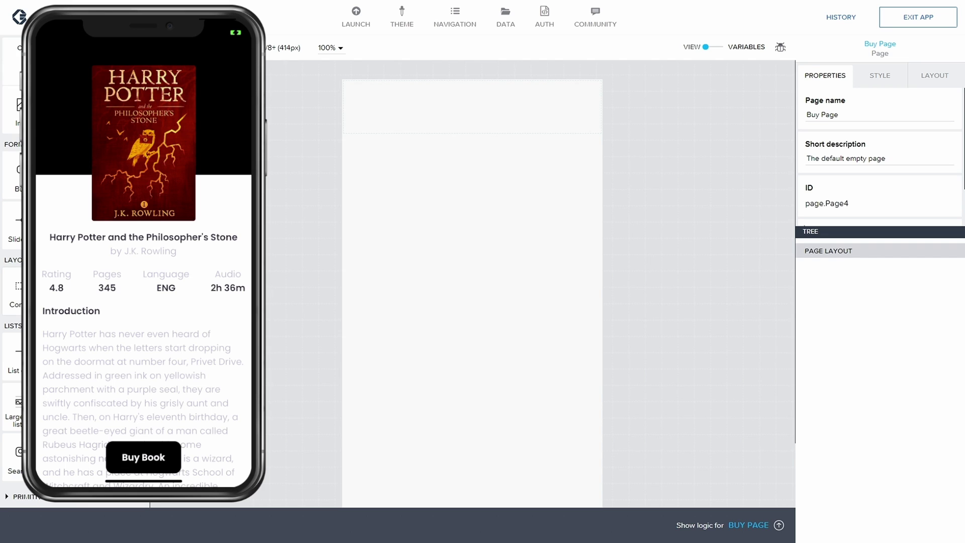
Add a container to Buy Page, set its component display name to Container Navigation, and save the application
left_click_drag(19, 292, 861, 279)
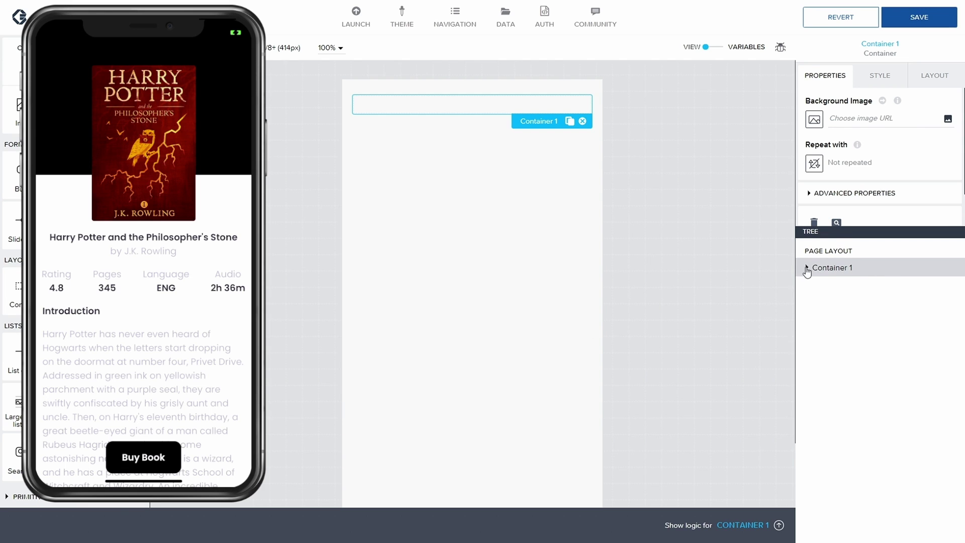
left_click(807, 268)
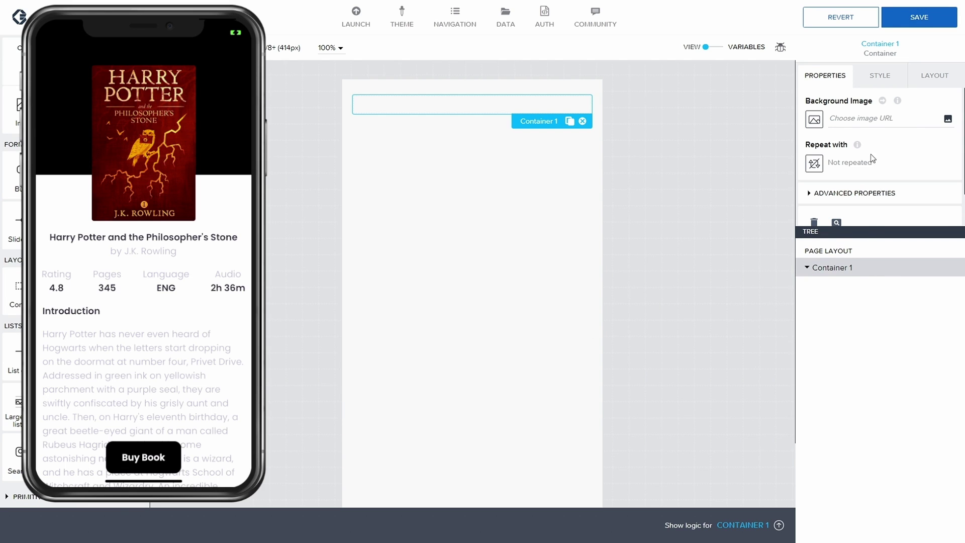
left_click(811, 193)
scroll(845, 196, "down", 1)
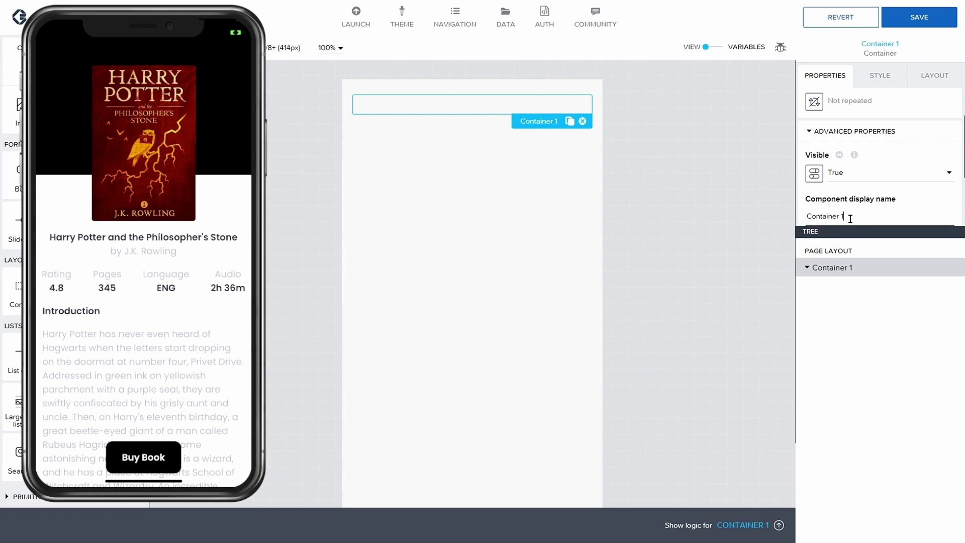
type("Navigia")
key("BackSpace")
key("BackSpace")
key("BackSpace")
key("BackSpace")
type("igation")
left_click(924, 25)
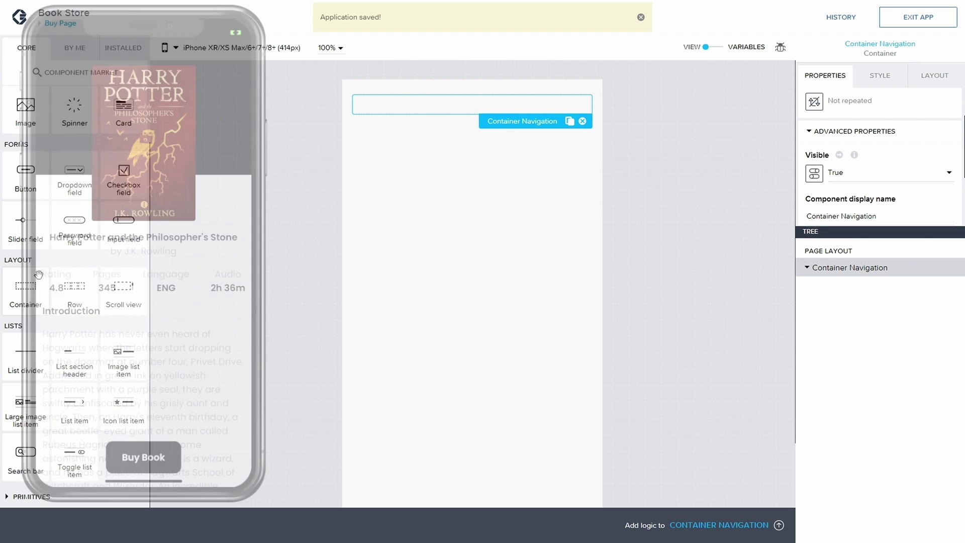
Add an icon and a title below it inside Container Navigation, giving the title the Content Secondary Heading style class
left_click_drag(26, 131, 868, 270)
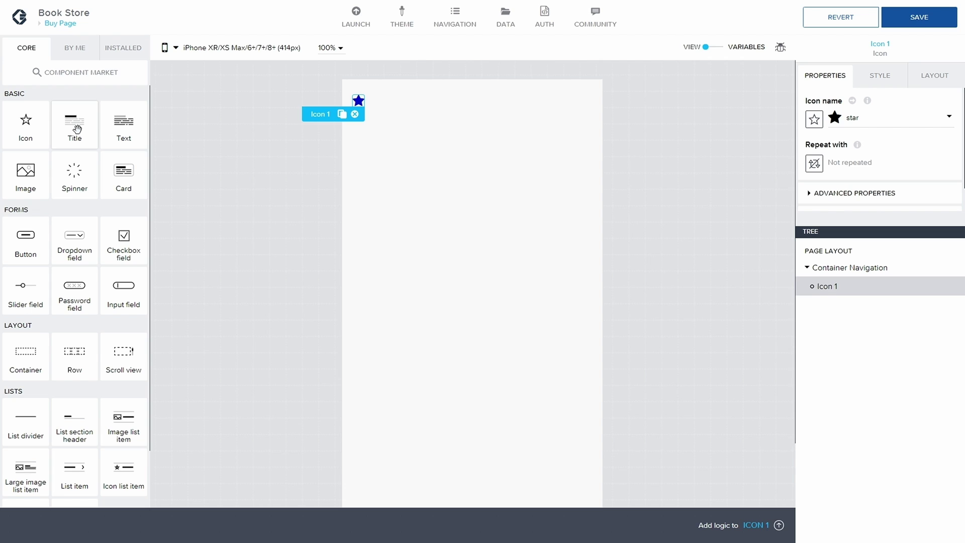
left_click_drag(76, 128, 845, 320)
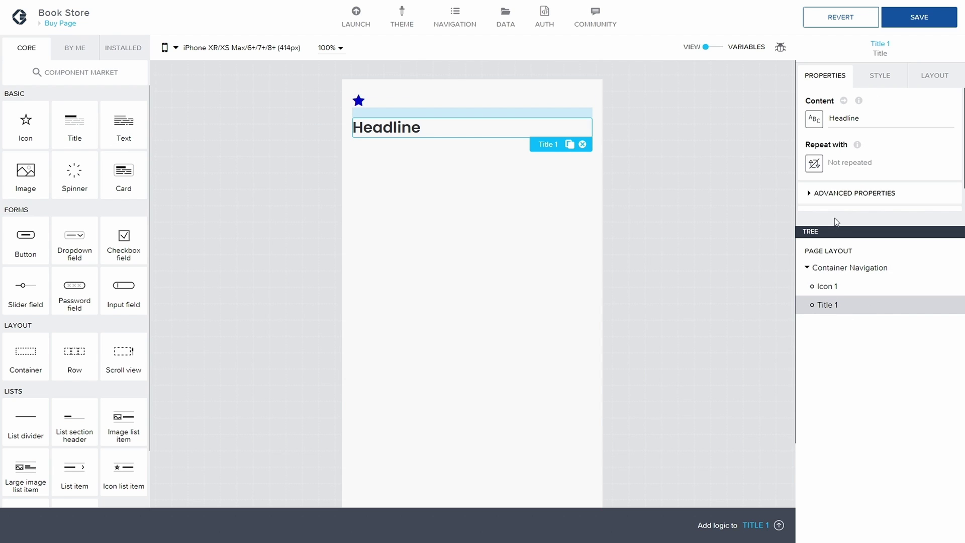
left_click(878, 75)
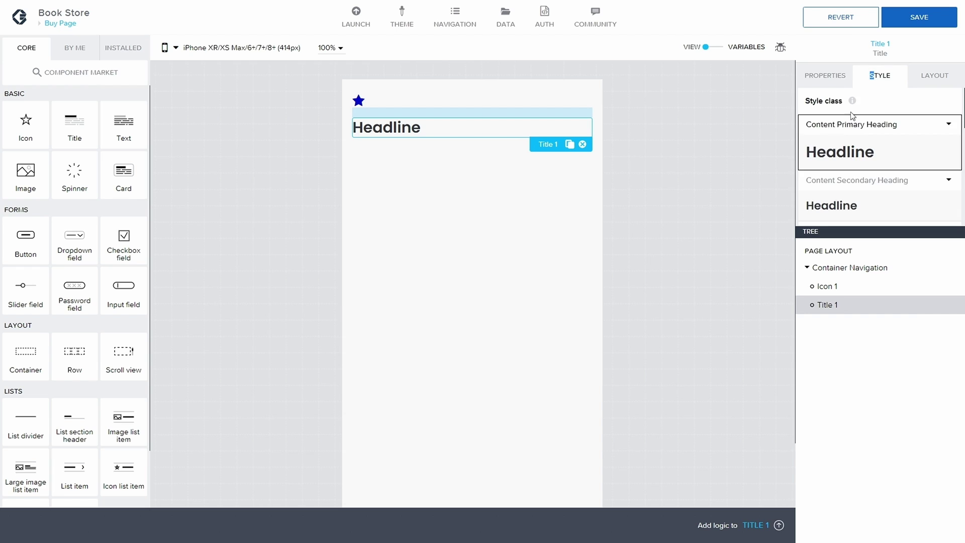
left_click(853, 207)
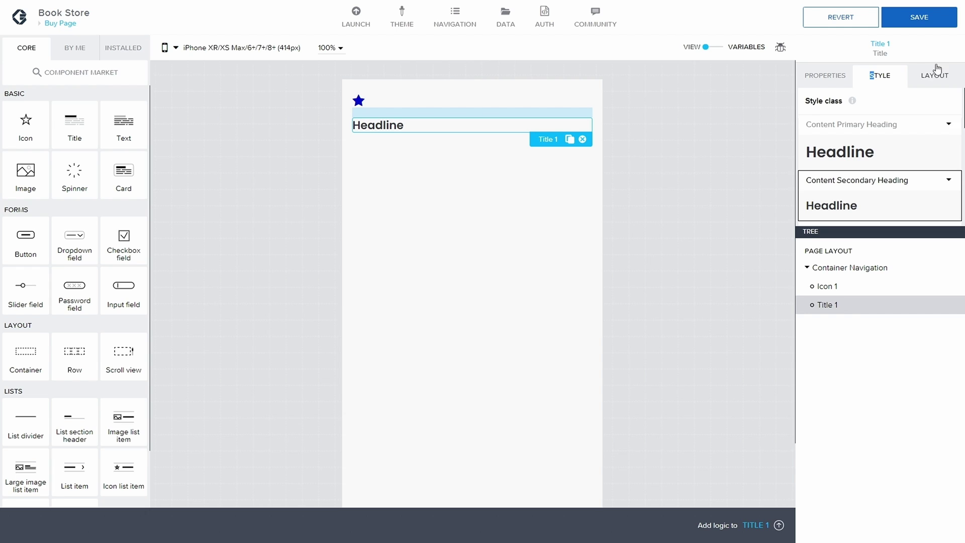
Set the layout of Container Navigation to Horizontal so the icon and title sit side by side, and save the application
left_click(927, 76)
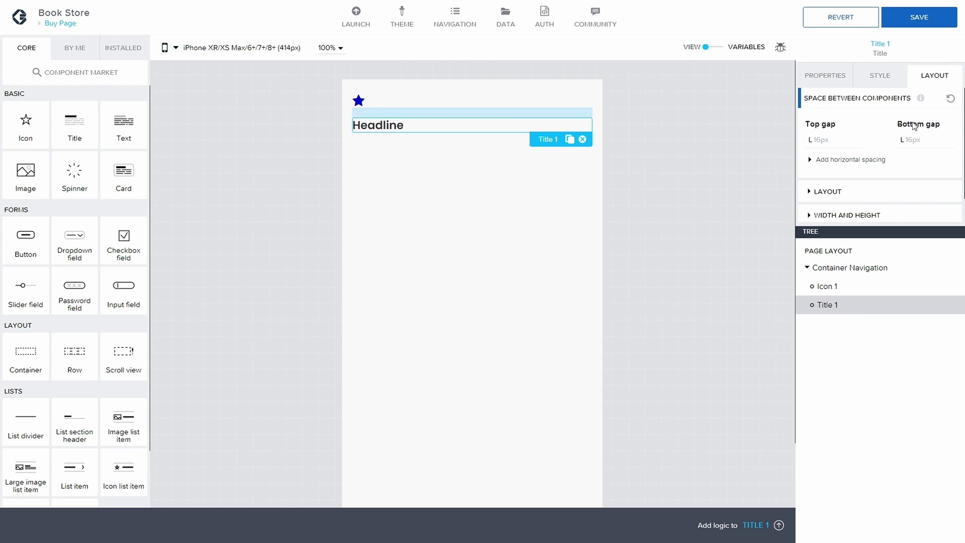
mouse_move(914, 139)
left_click(817, 191)
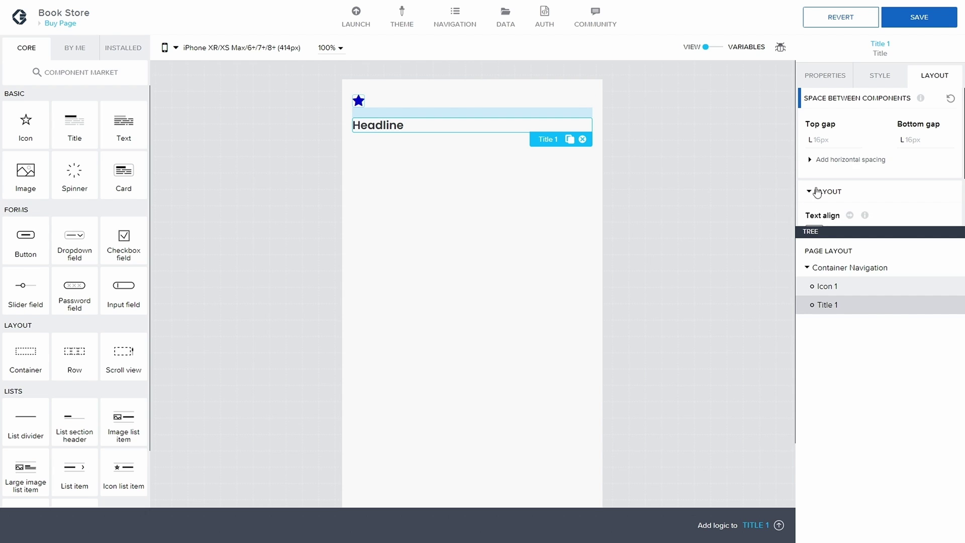
left_click(854, 285)
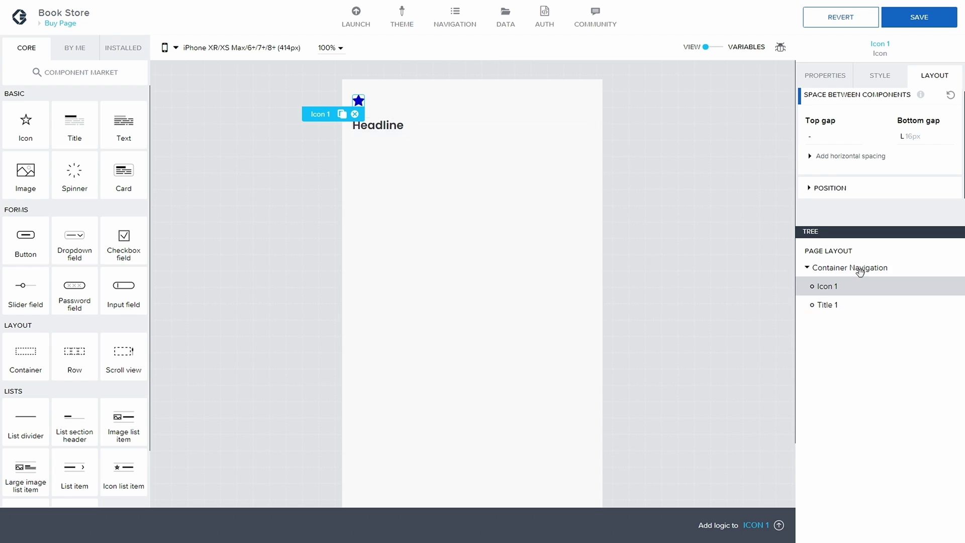
left_click(854, 268)
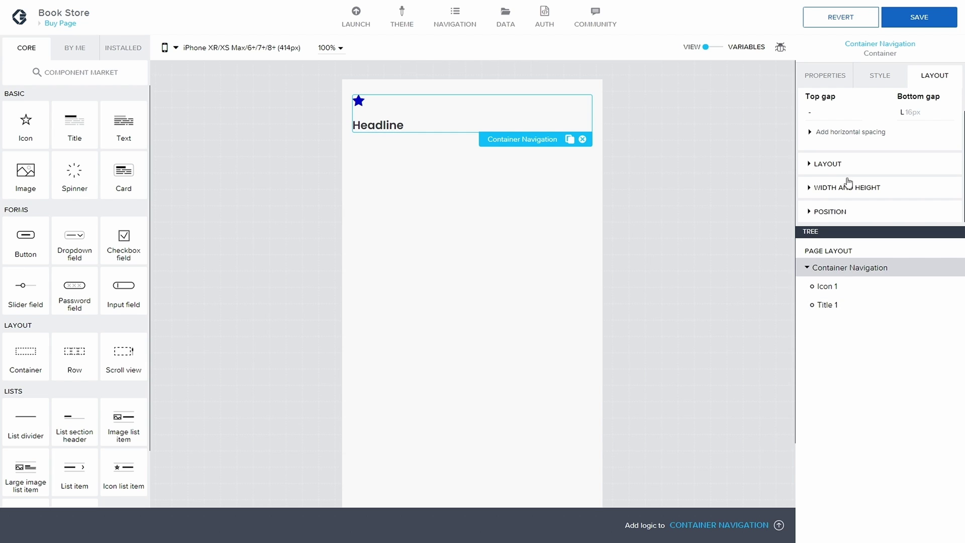
left_click(811, 165)
left_click(839, 188)
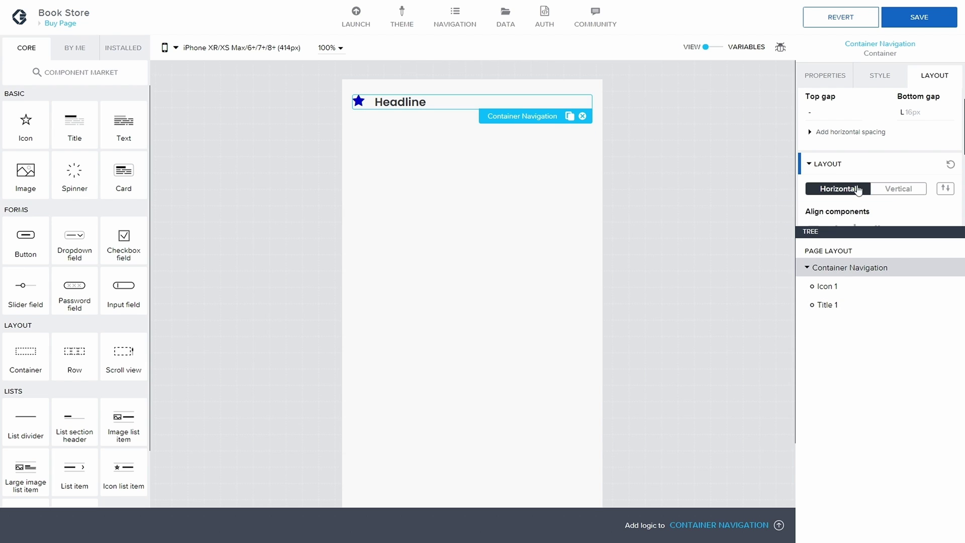
left_click(920, 21)
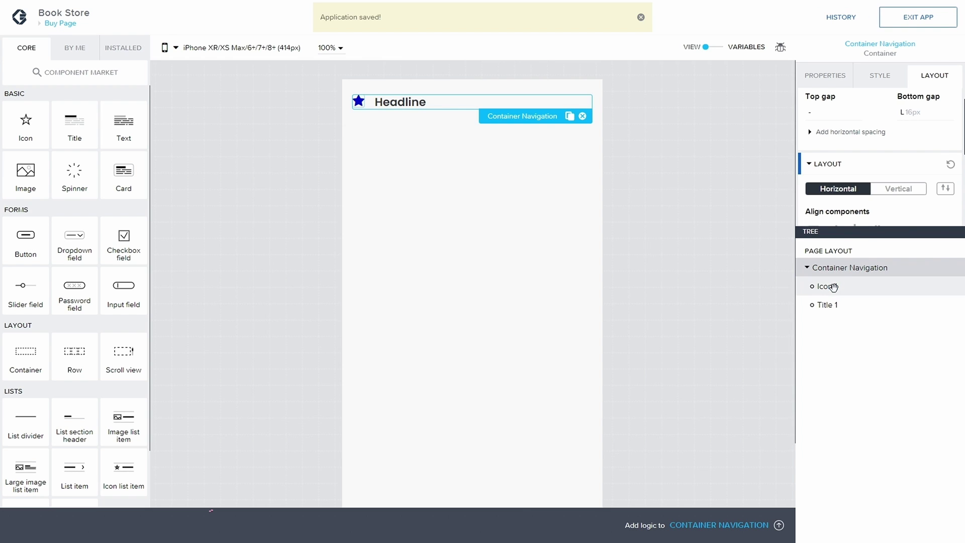
Create a new style class named Black Icon for Icon 1, based on the Primary icon style
left_click(829, 286)
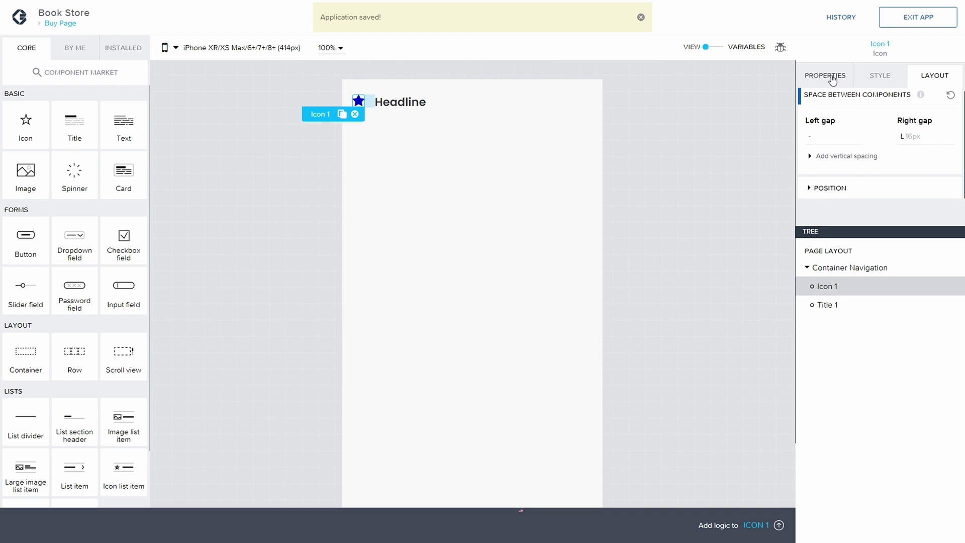
left_click(878, 80)
left_click(947, 125)
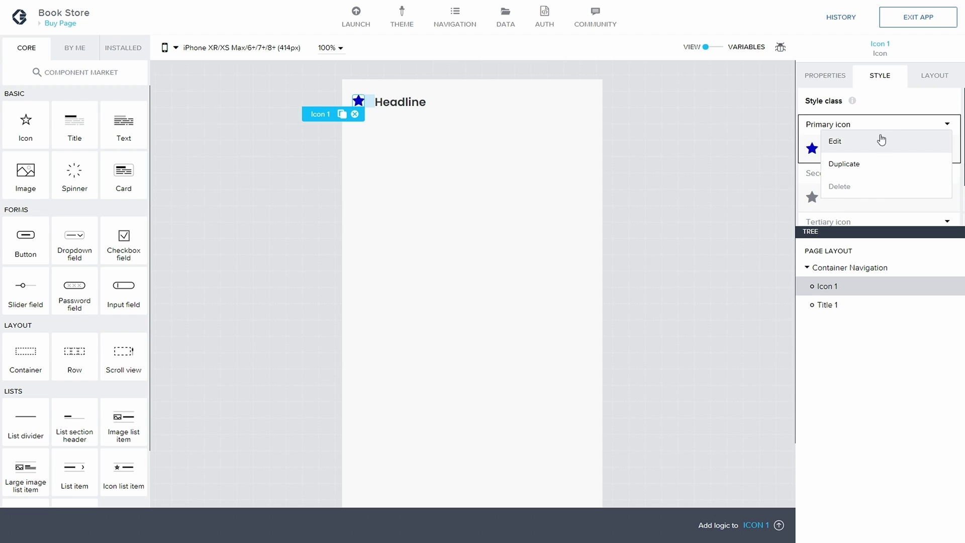
left_click(882, 140)
scroll(873, 151, "down", 1)
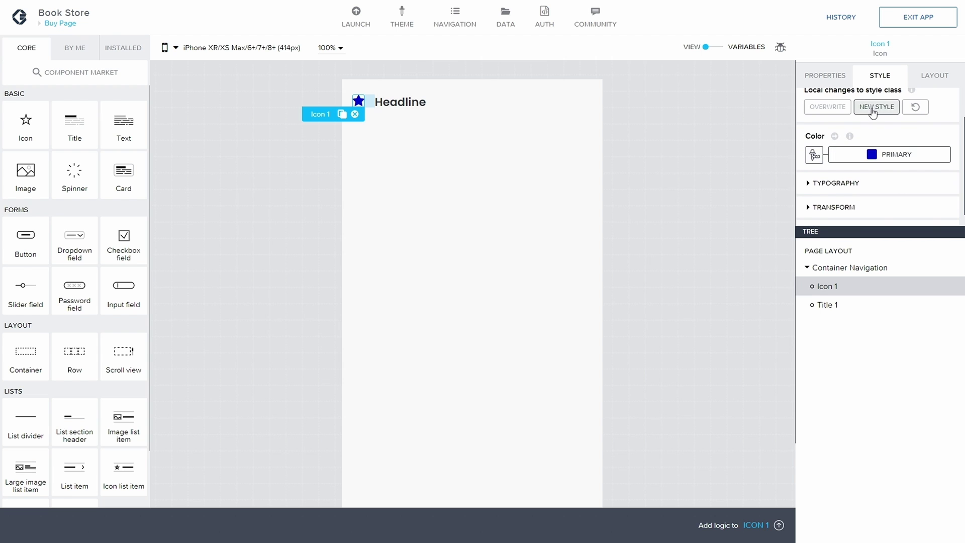
left_click(875, 107)
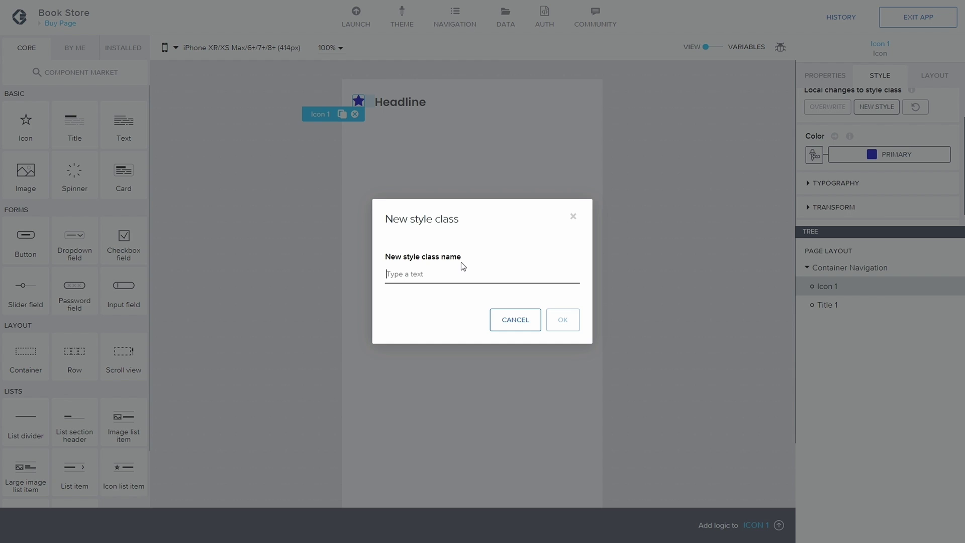
type("Black Icon")
left_click(563, 320)
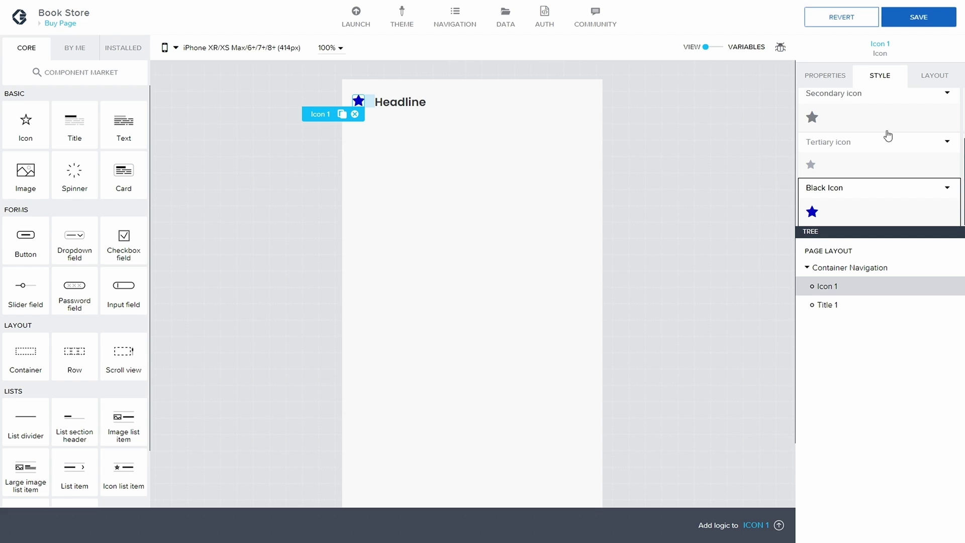
Set the color of Icon 1 to Neutral high contrast while editing the Black Icon style, and save the application
left_click(915, 189)
left_click(881, 206)
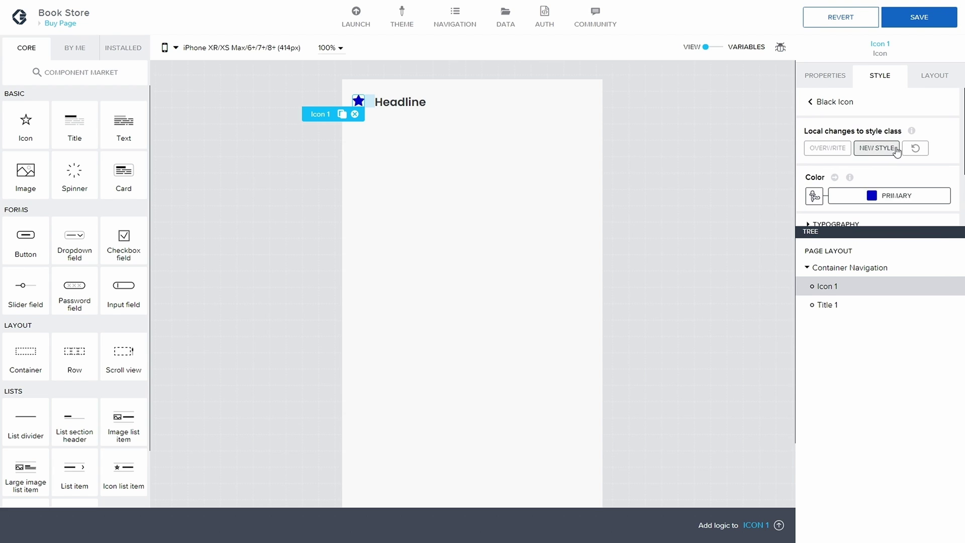
left_click(896, 196)
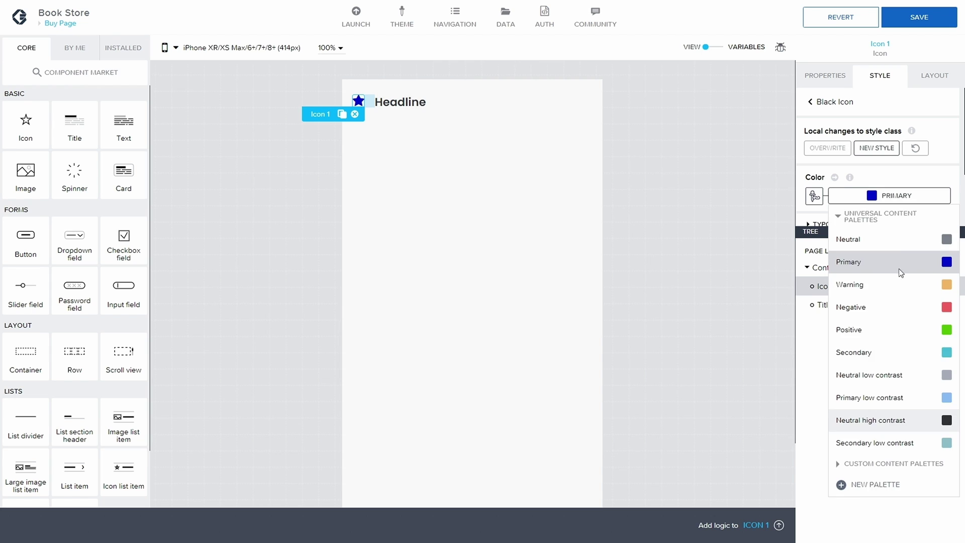
left_click(885, 420)
left_click(899, 16)
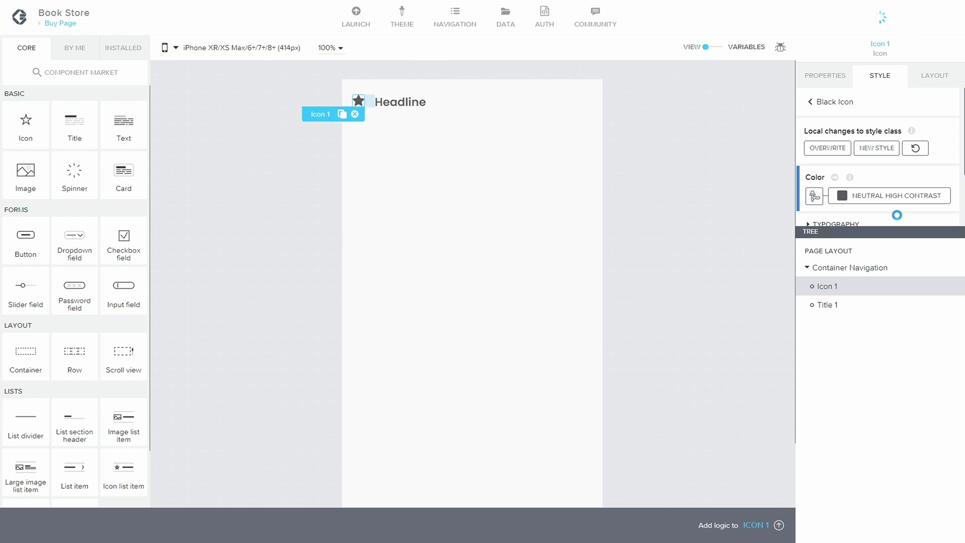
Justify the components of Container Navigation horizontally to the middle and save the application
left_click(877, 268)
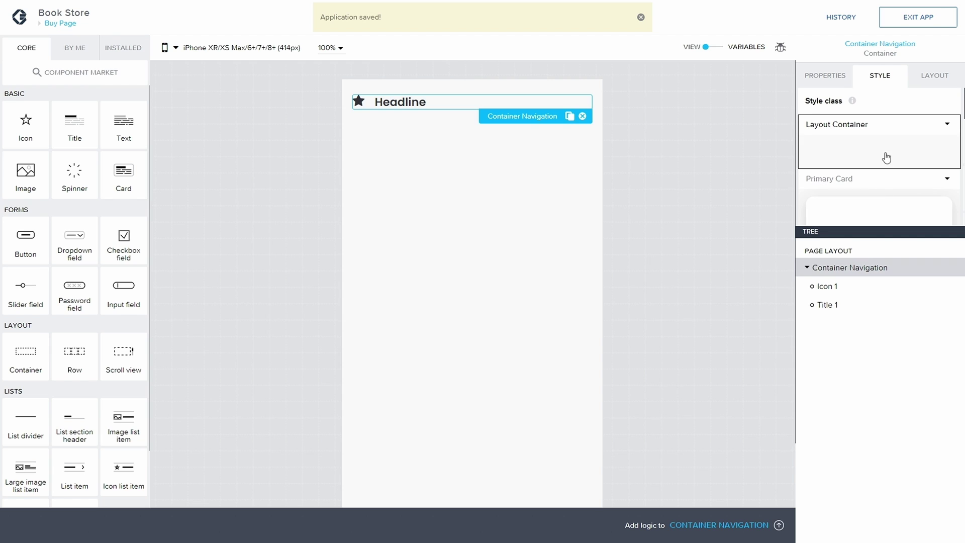
left_click(930, 75)
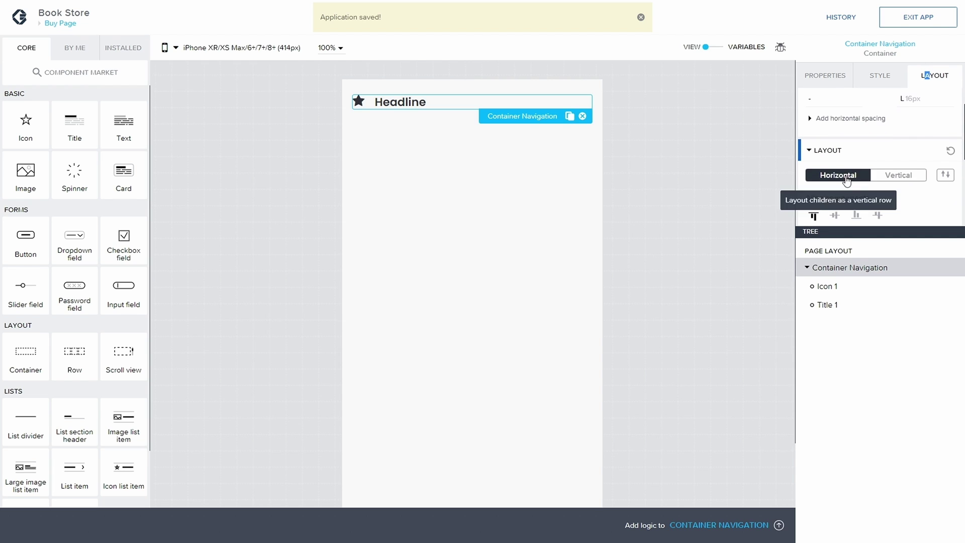
scroll(839, 180, "down", 3)
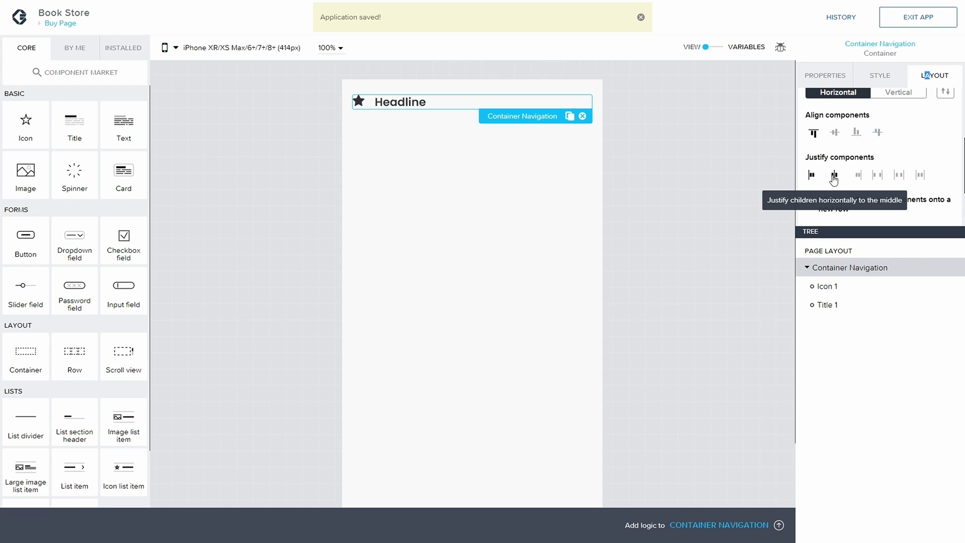
left_click(834, 176)
left_click(918, 17)
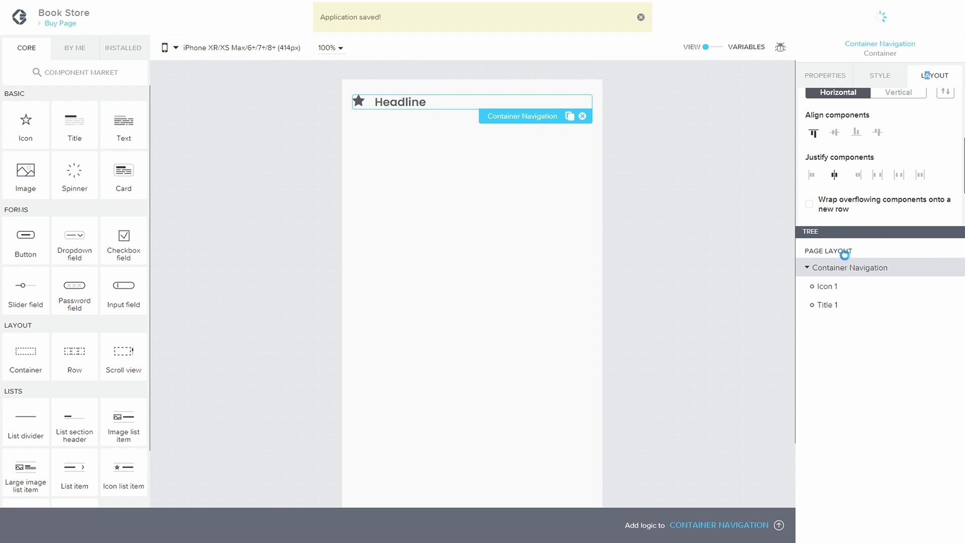
Change the content of Title 1 in Container Navigation to Back and save the application
left_click(828, 305)
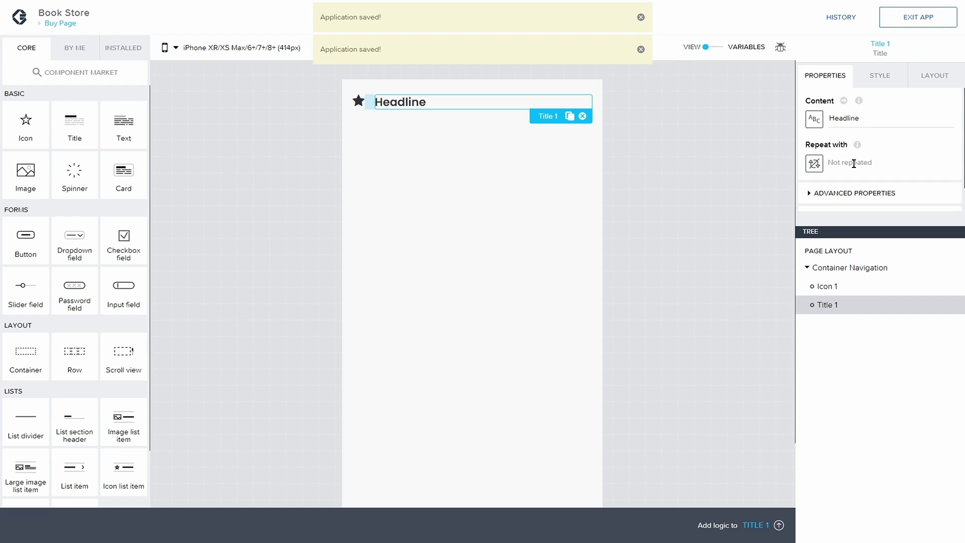
left_click_drag(866, 124, 853, 105)
type("Back")
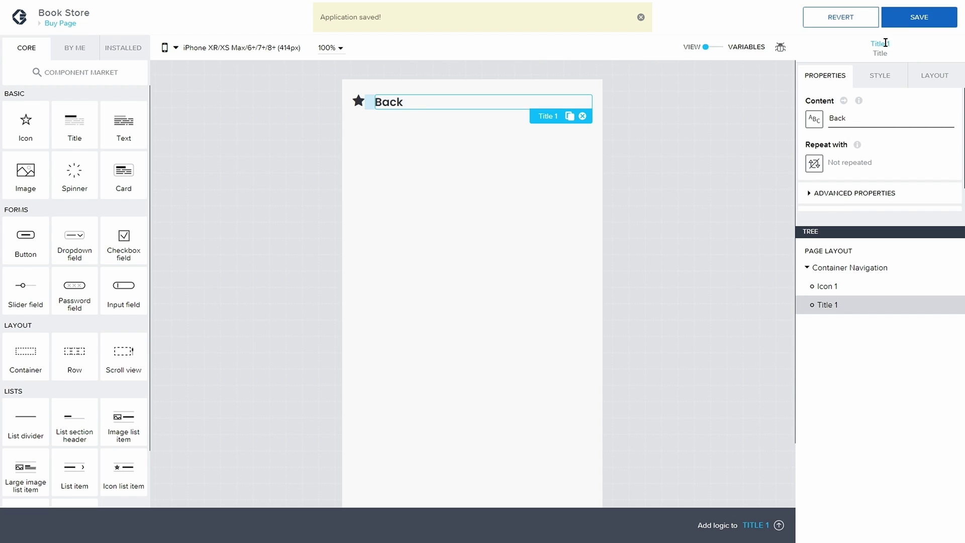
left_click(918, 17)
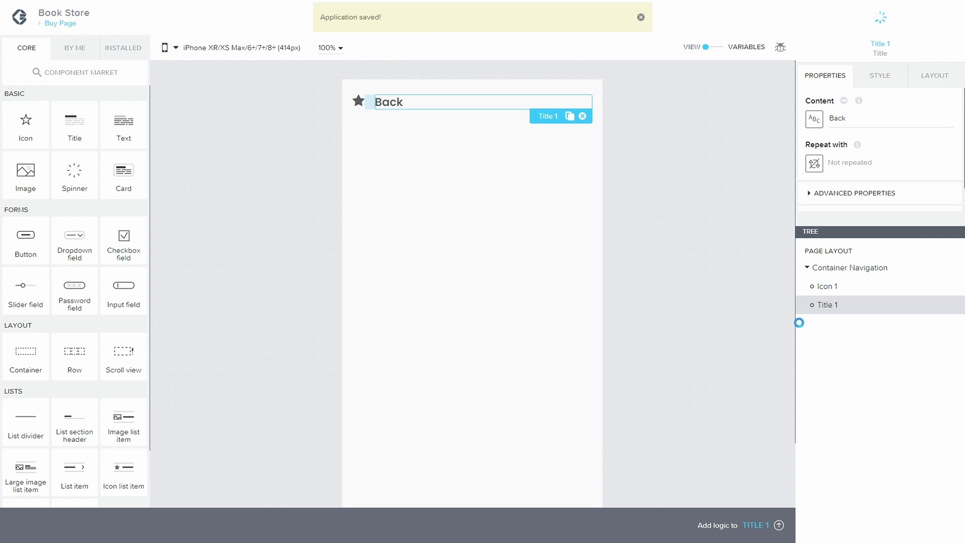
Change Icon 1 in Container Navigation to the chevron-left icon and save the application
left_click(834, 287)
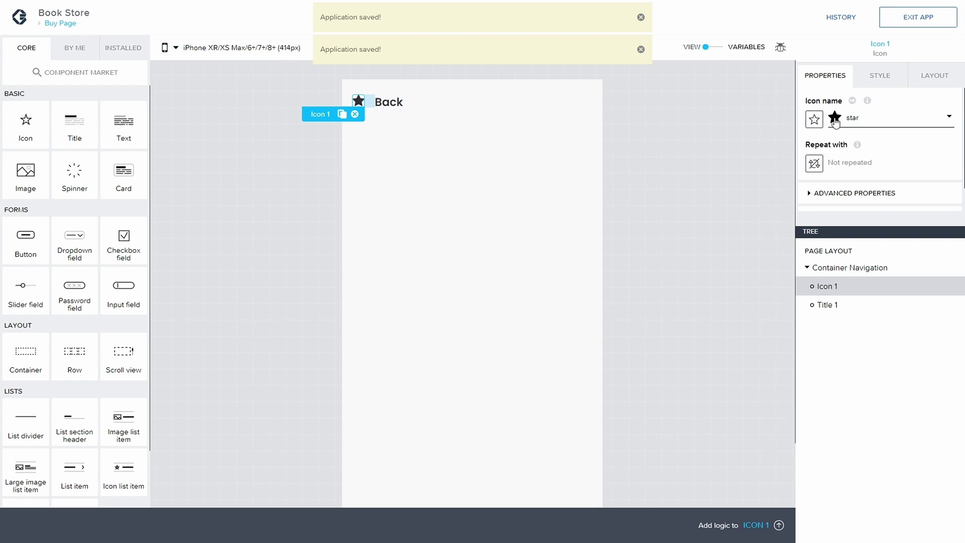
left_click(838, 129)
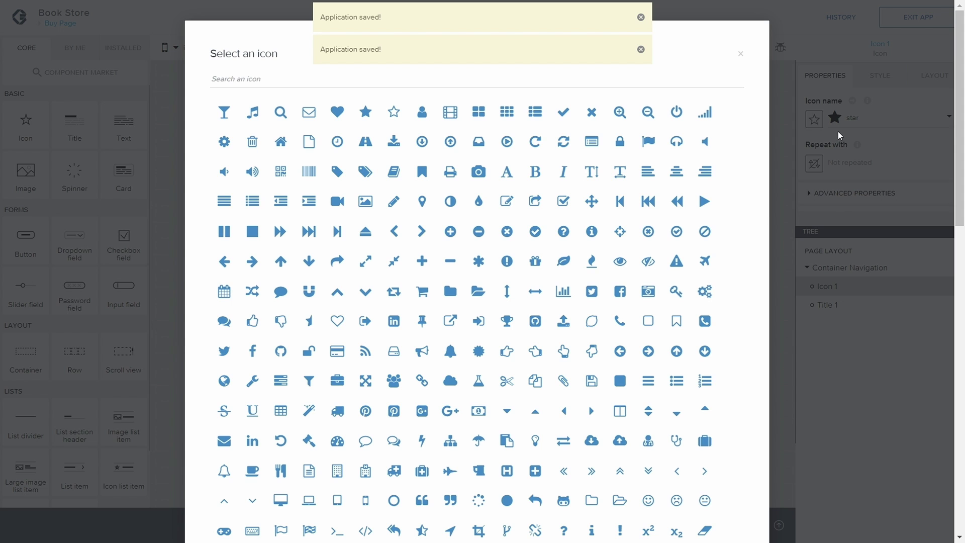
left_click(394, 231)
left_click(905, 23)
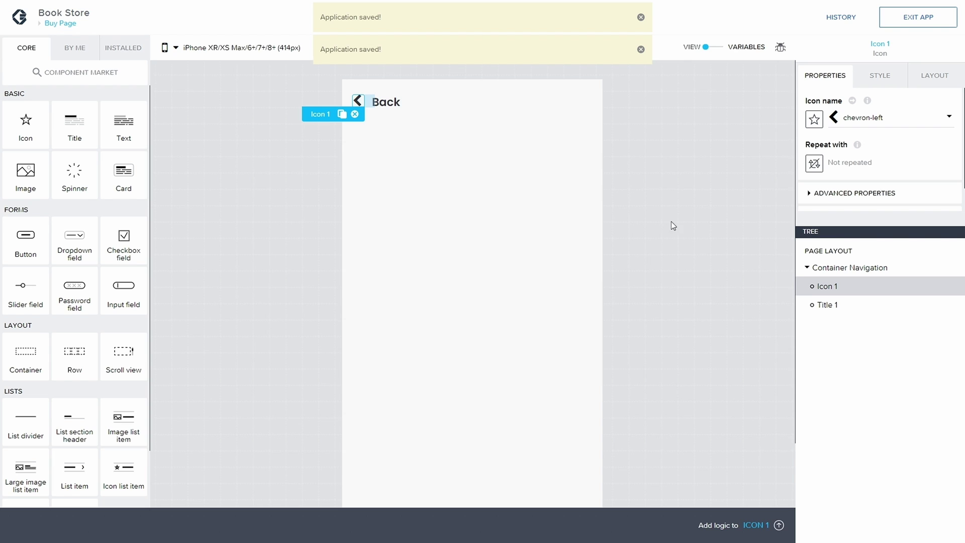
Add a Navigate back function to Container Navigation's logic, connect it to the Component tap event, and save the application
left_click(859, 267)
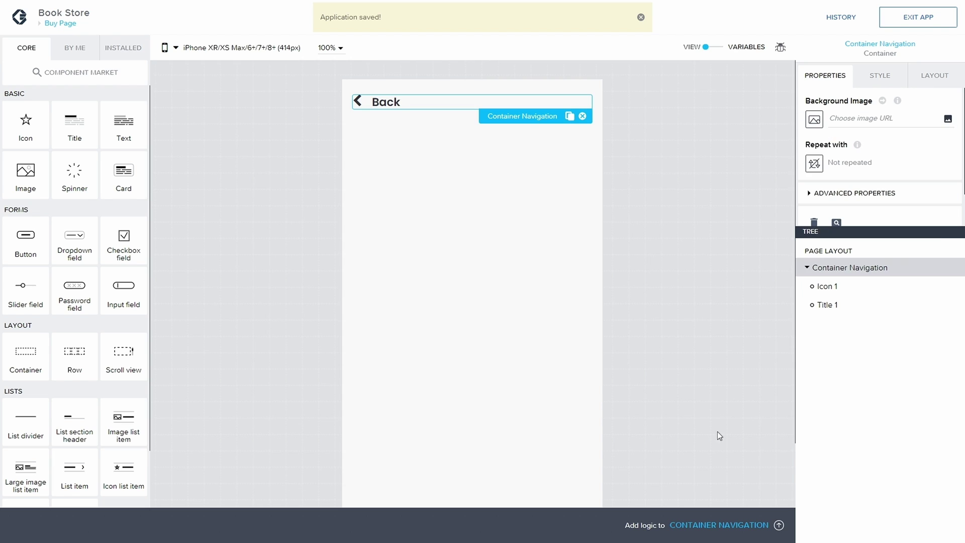
left_click(779, 525)
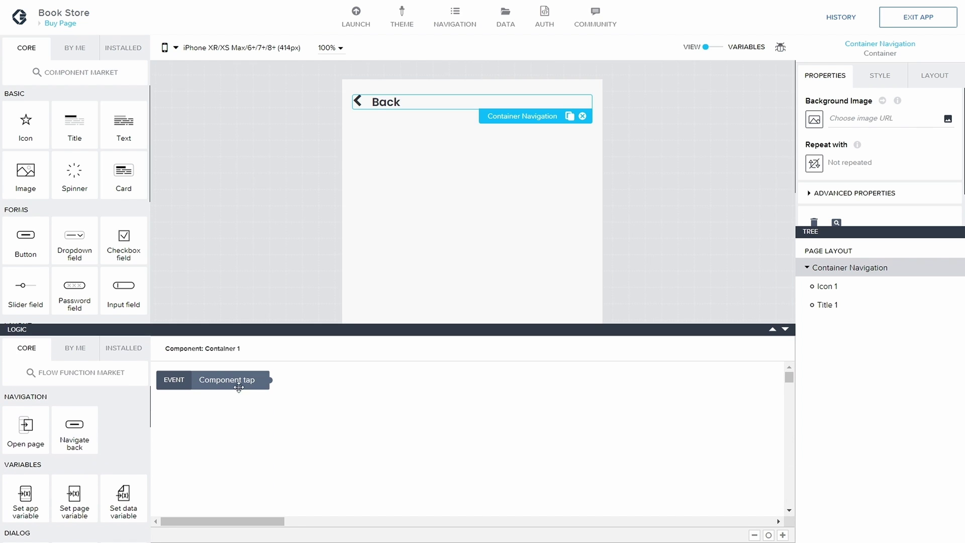
left_click(232, 385)
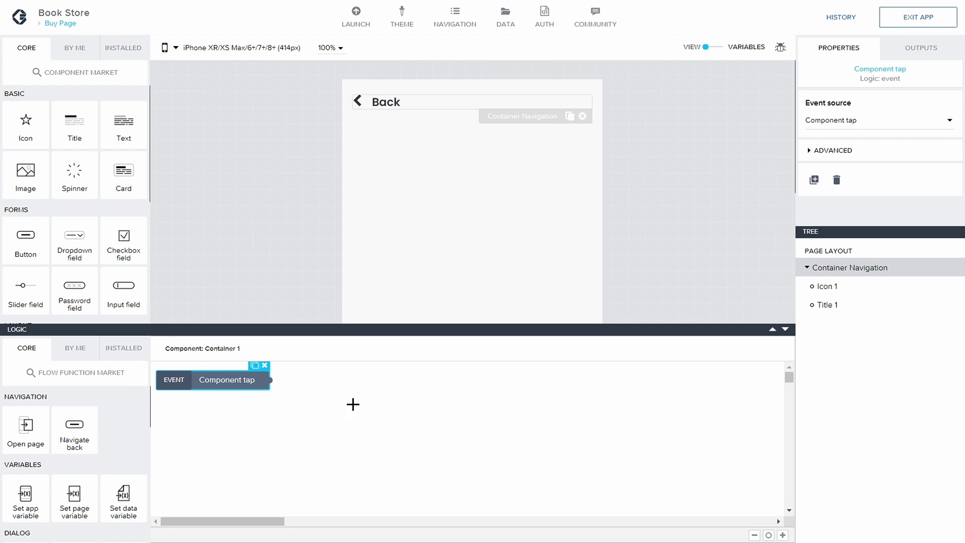
left_click_drag(76, 430, 394, 387)
left_click_drag(271, 381, 338, 392)
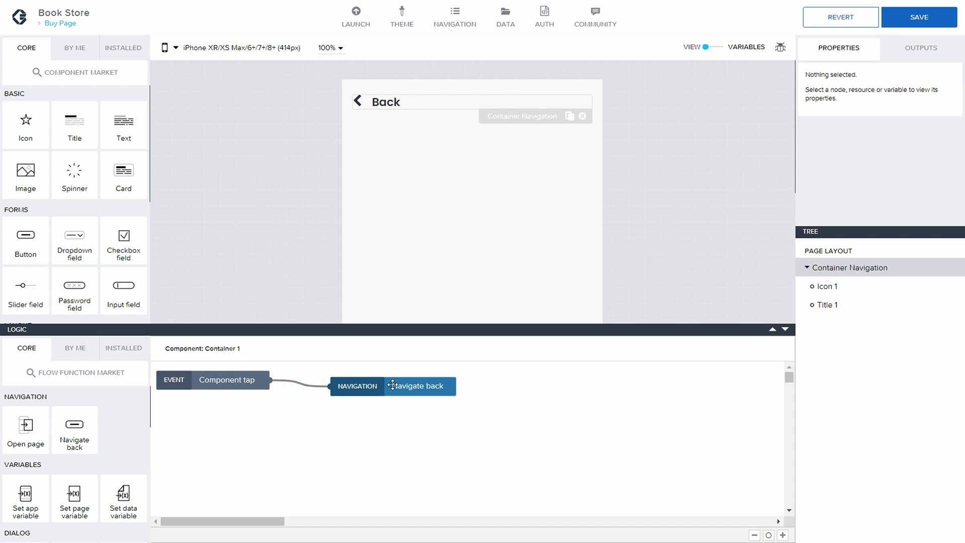
left_click_drag(398, 390, 425, 384)
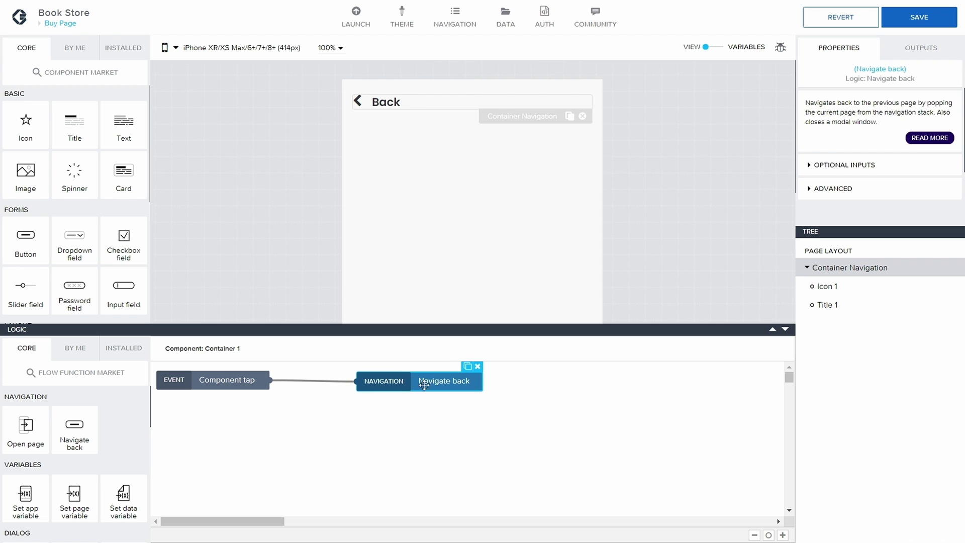
left_click(917, 20)
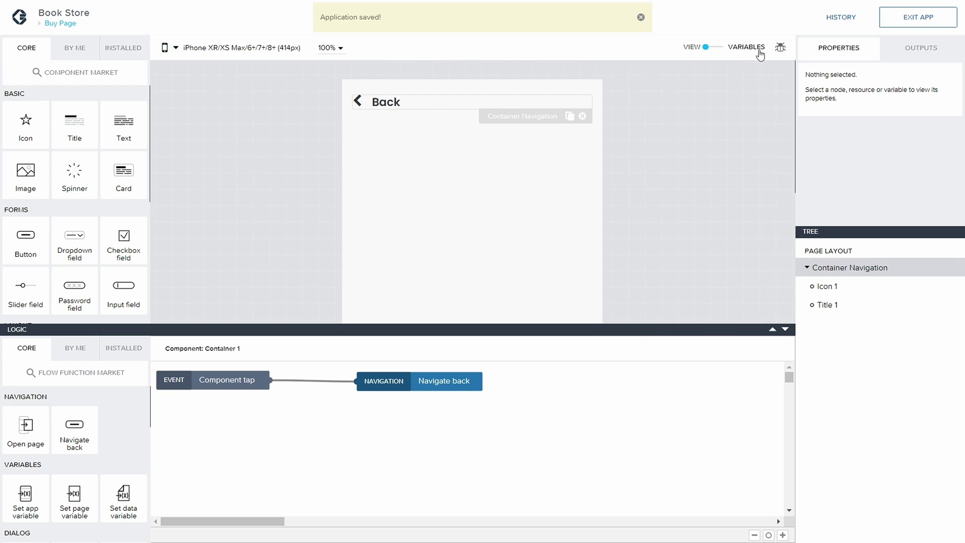
Open the page named Empty page for editing
left_click(60, 24)
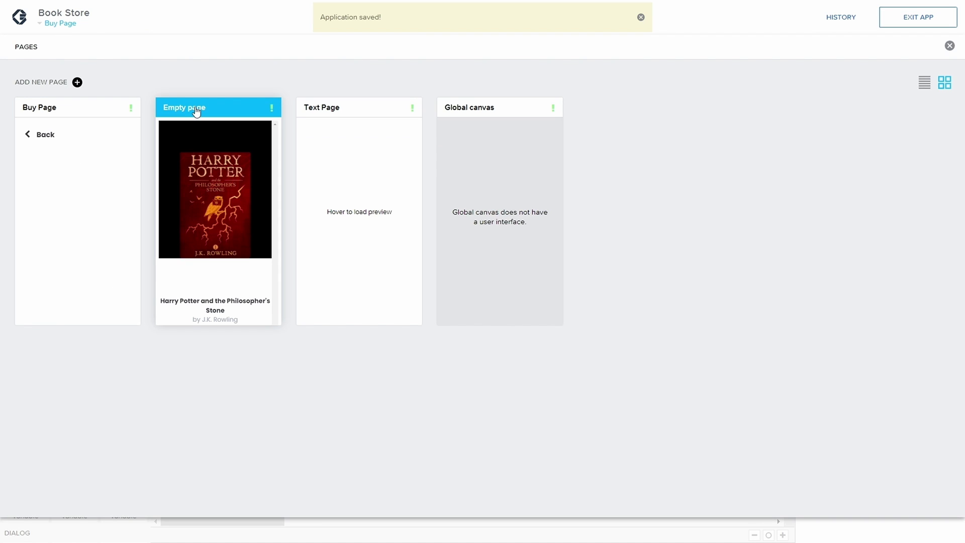
left_click(196, 112)
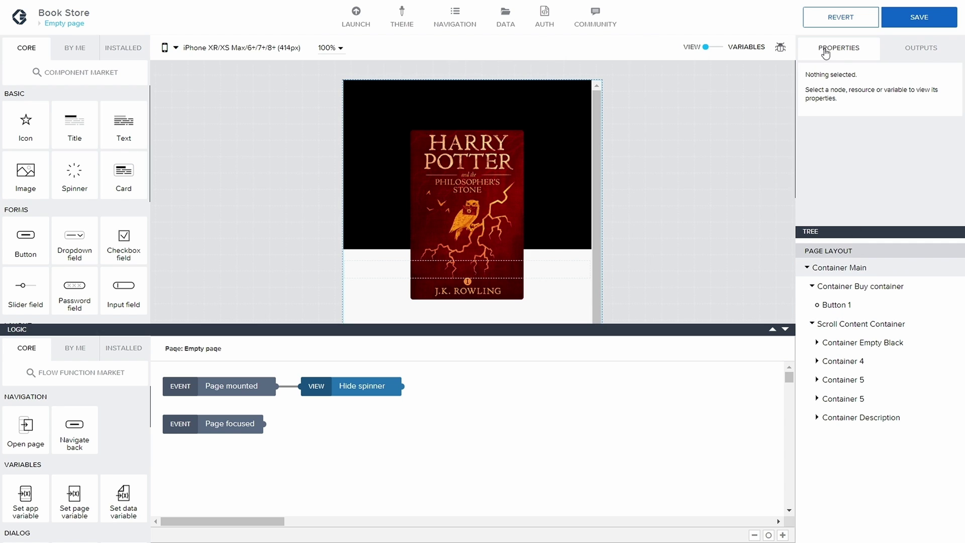
left_click(921, 48)
left_click(854, 49)
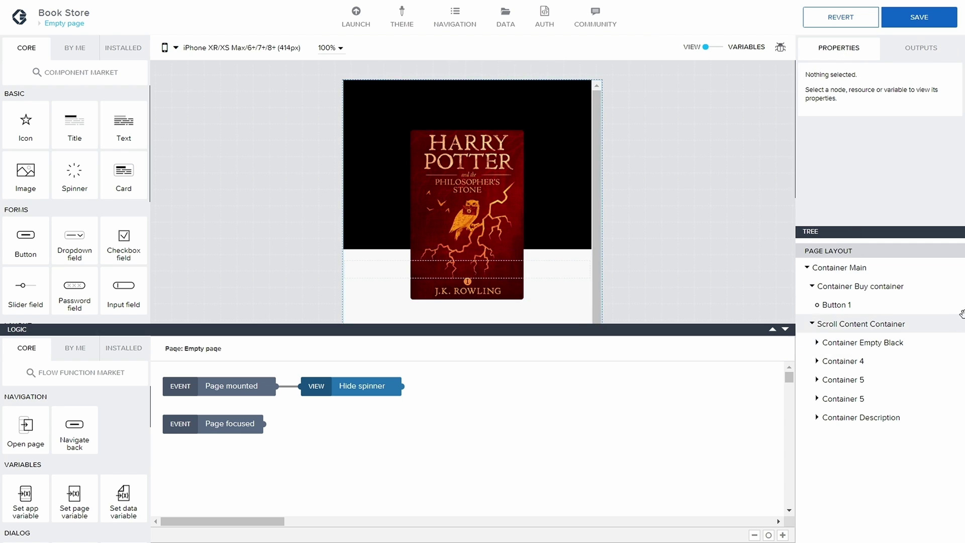
left_click(845, 267)
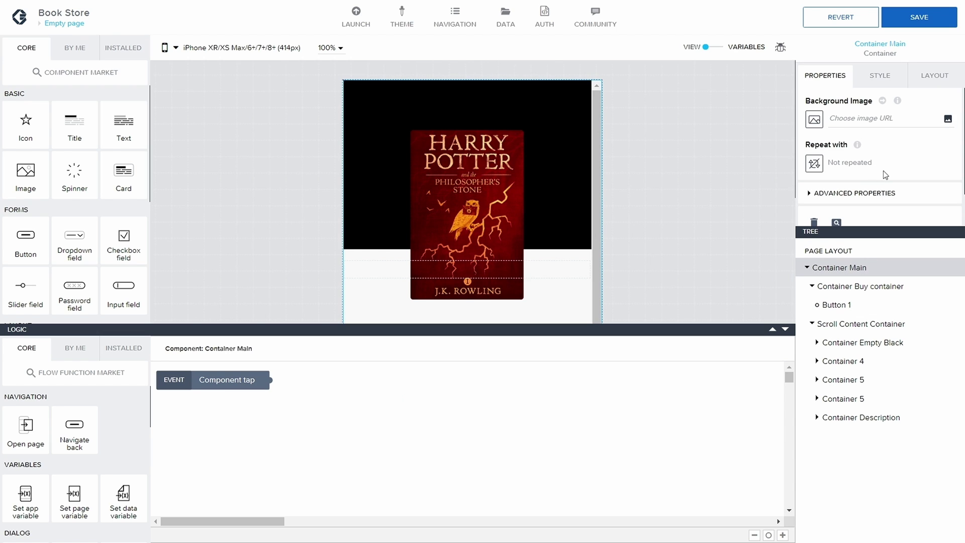
scroll(883, 170, "down", 2)
scroll(873, 165, "up", 2)
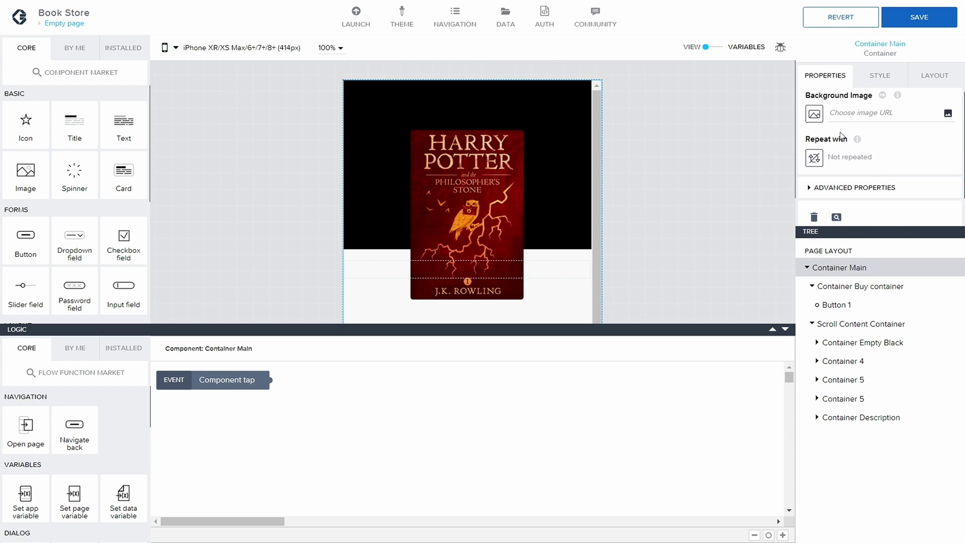
scroll(840, 135, "down", 1)
left_click(855, 151)
scroll(856, 157, "down", 2)
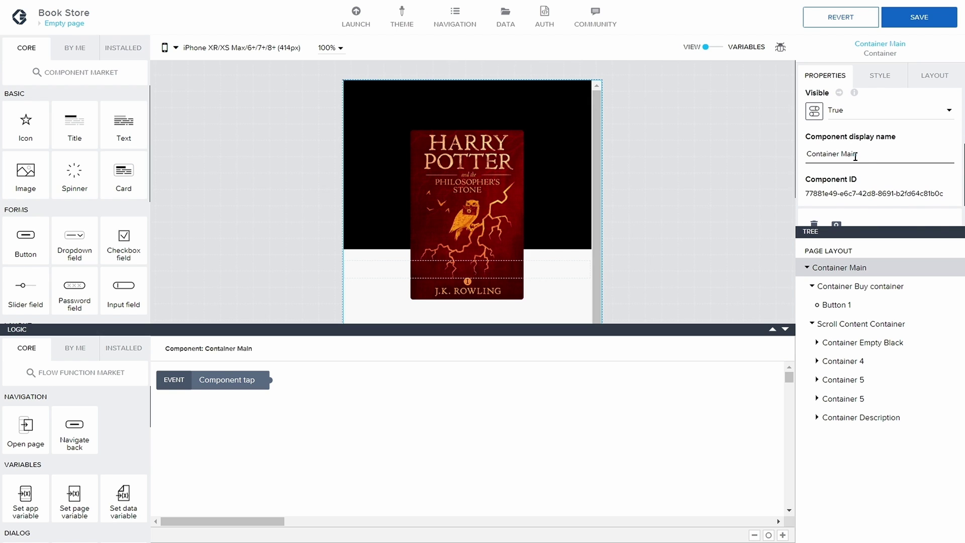
Rename the Empty page as Main Page and save the application
left_click(856, 253)
left_click(809, 179)
scroll(829, 166, "down", 1)
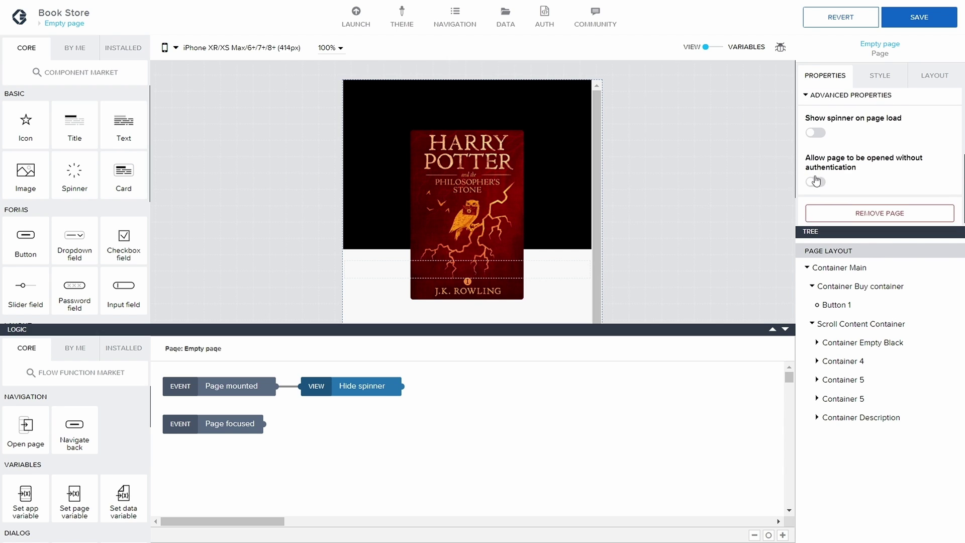
scroll(853, 149, "up", 1)
scroll(853, 149, "up", 1)
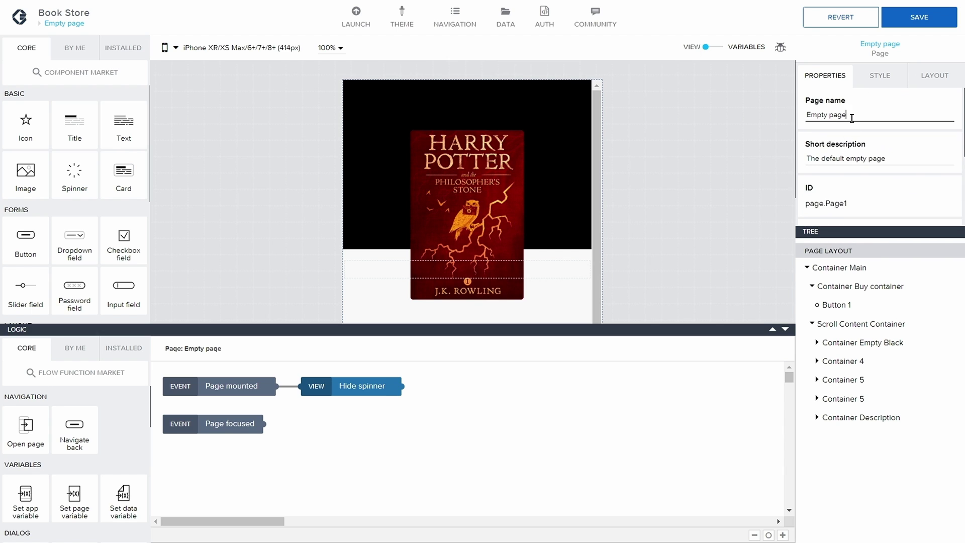
left_click_drag(849, 115, 801, 116)
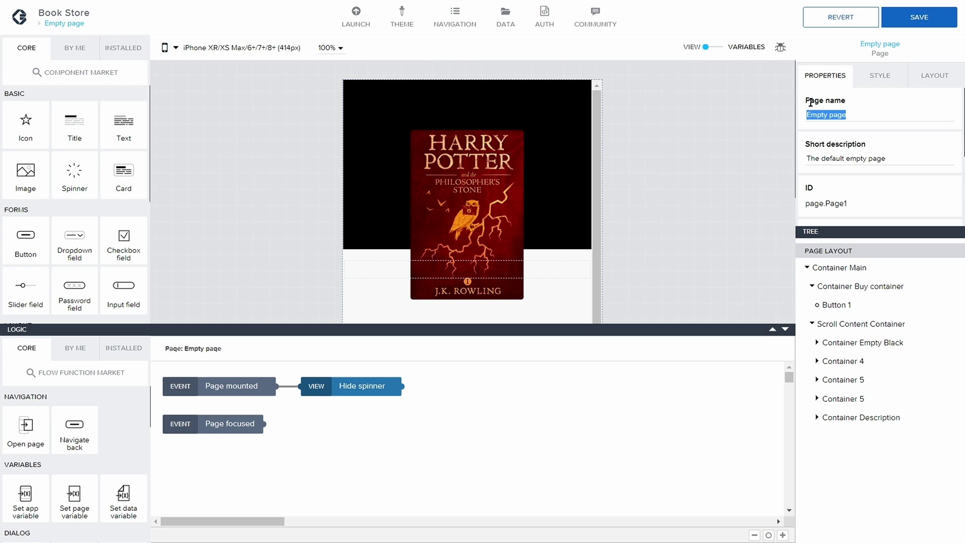
type("Main Pa")
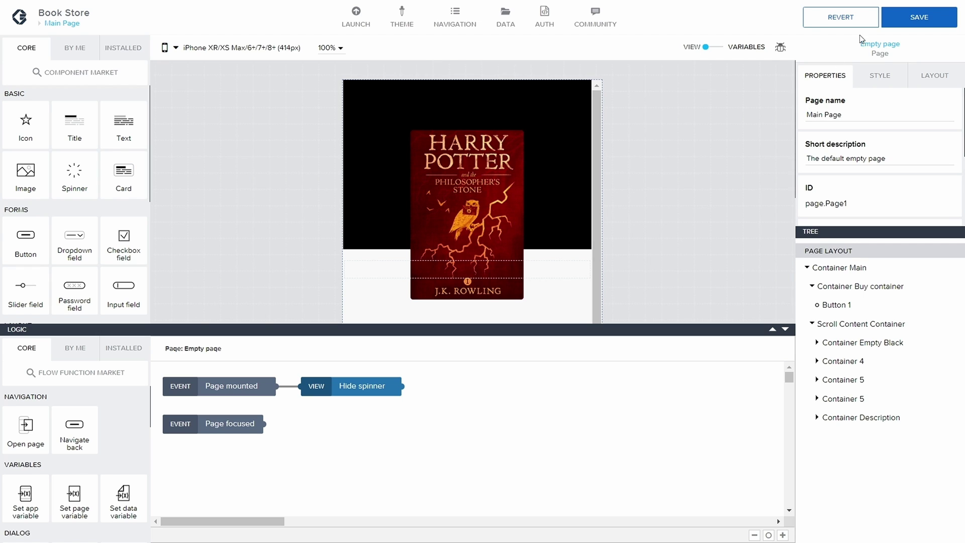
left_click(919, 17)
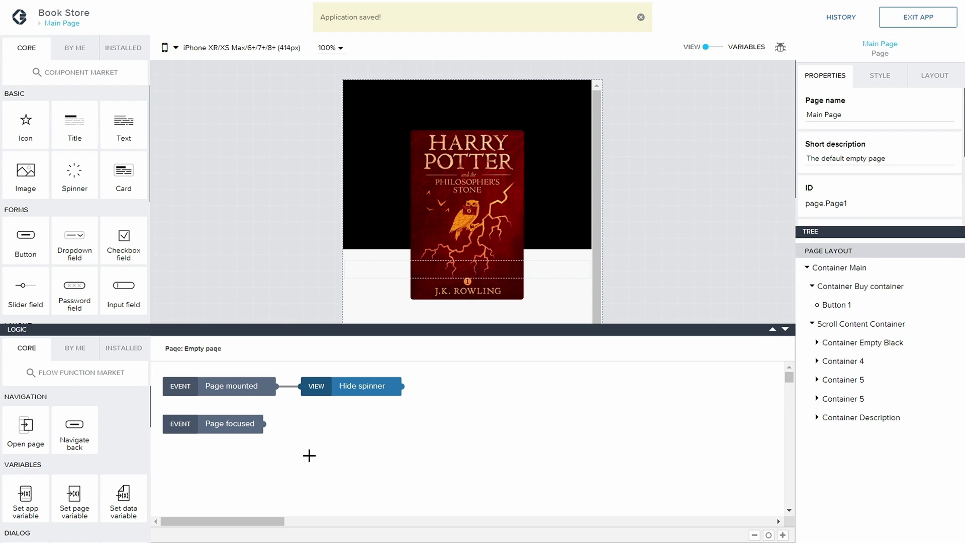
Add an Open page function targeting Buy Page to the Buy Book button's Component tap event and save the application
scroll(502, 226, "down", 5)
left_click(480, 255)
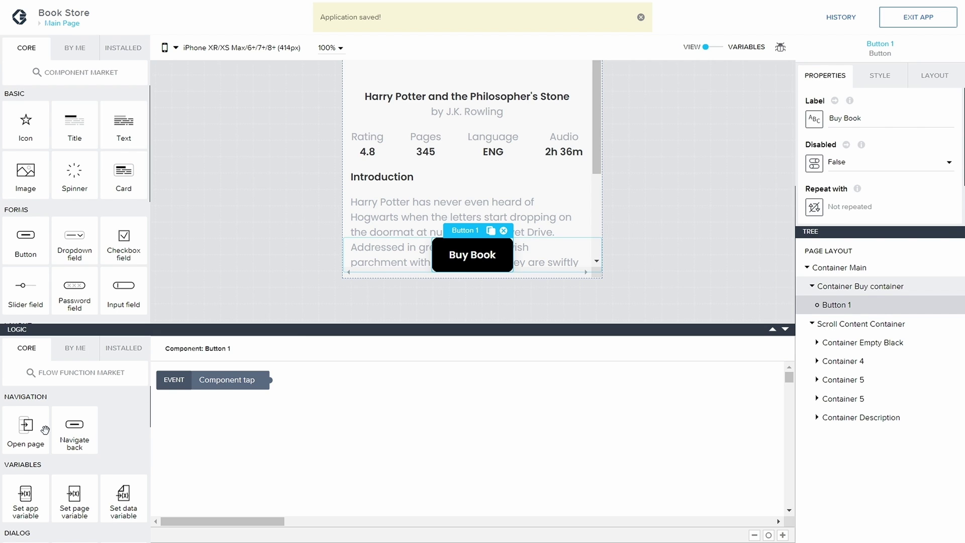
left_click_drag(45, 430, 340, 379)
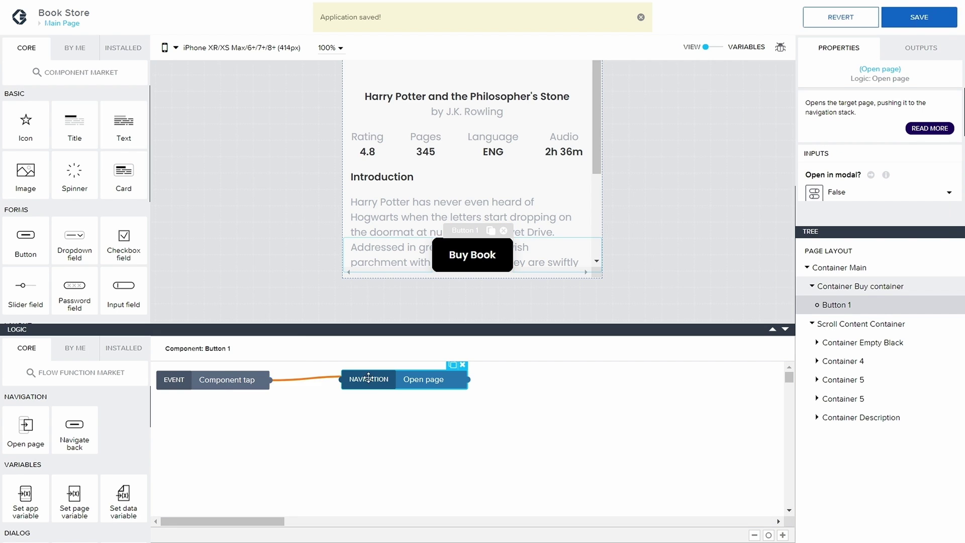
scroll(910, 173, "down", 1)
scroll(911, 173, "down", 1)
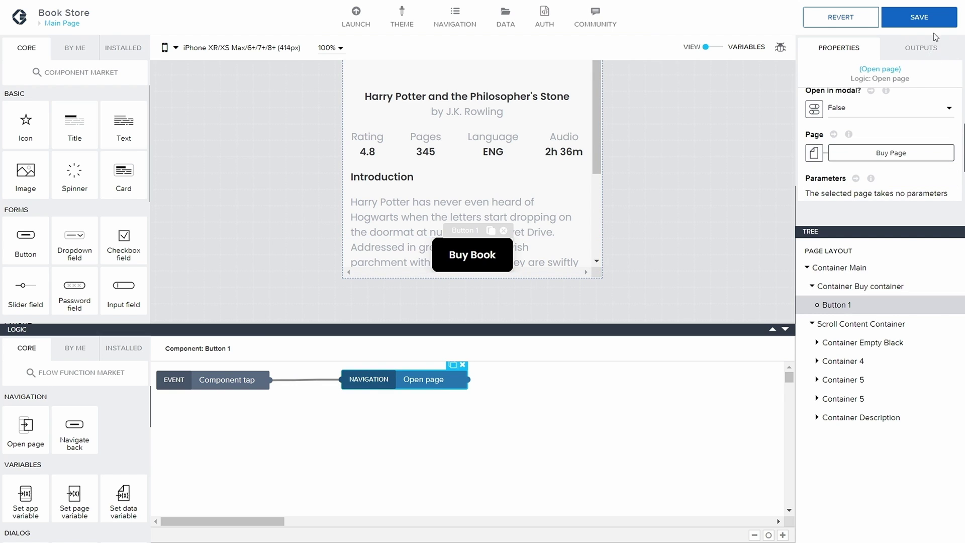
left_click(924, 20)
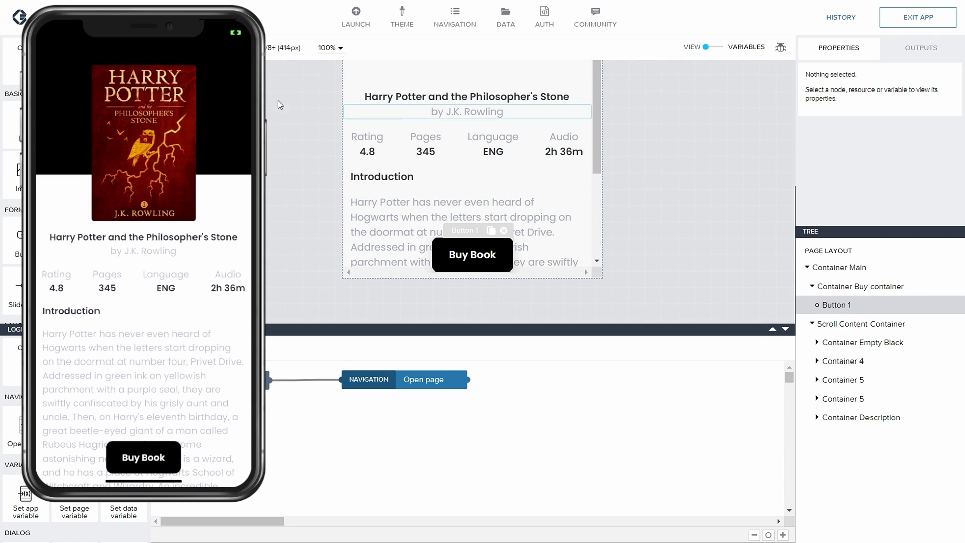
Open the Buy Page for editing and collapse its logic canvas
left_click(177, 48)
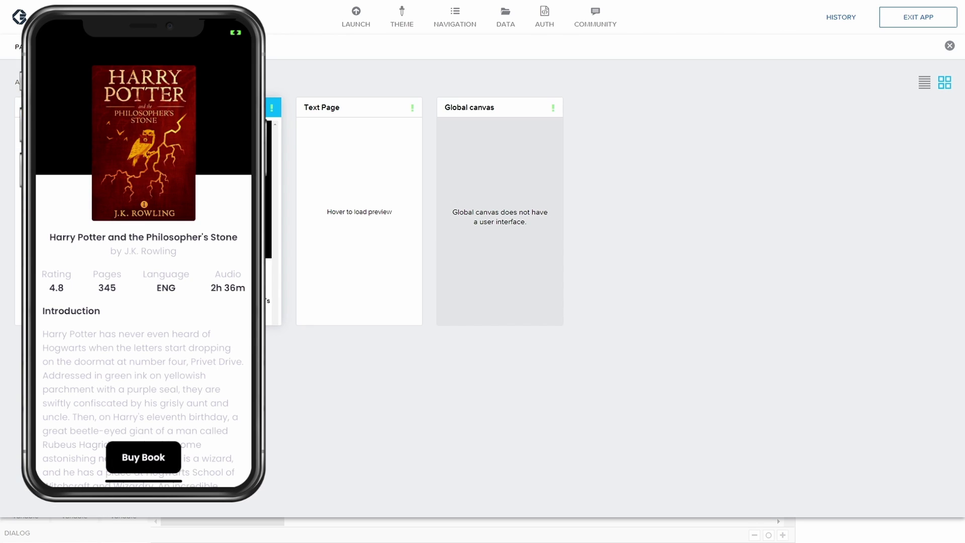
left_click(85, 201)
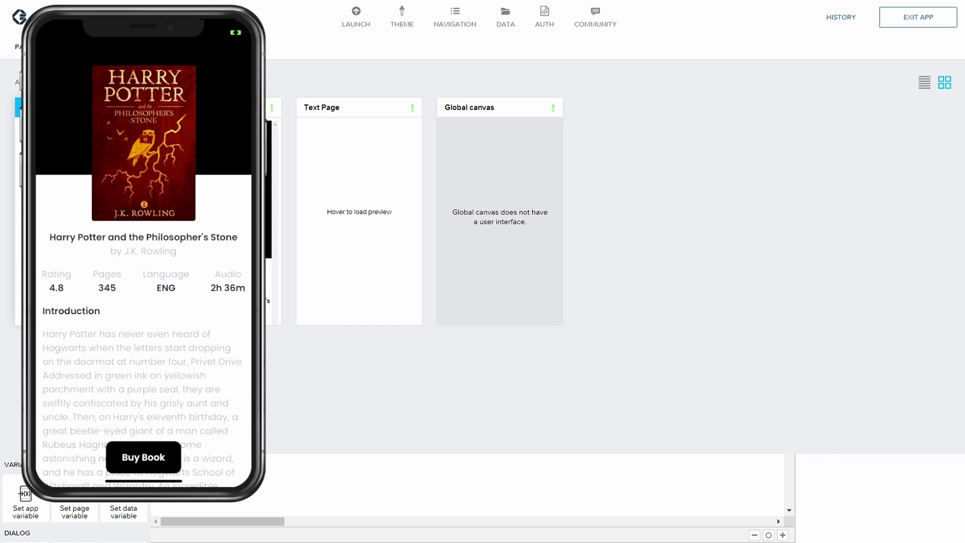
left_click(807, 269)
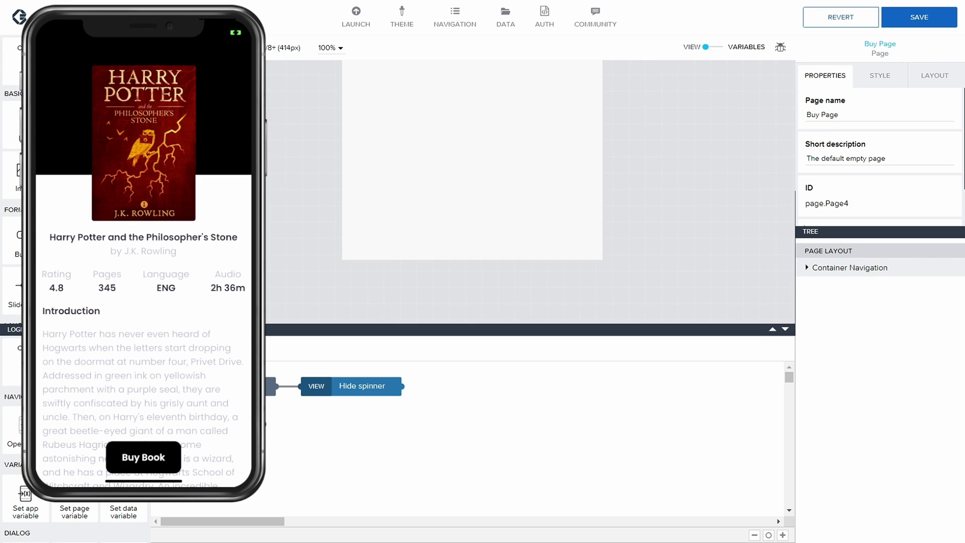
scroll(38, 216, "down", 3)
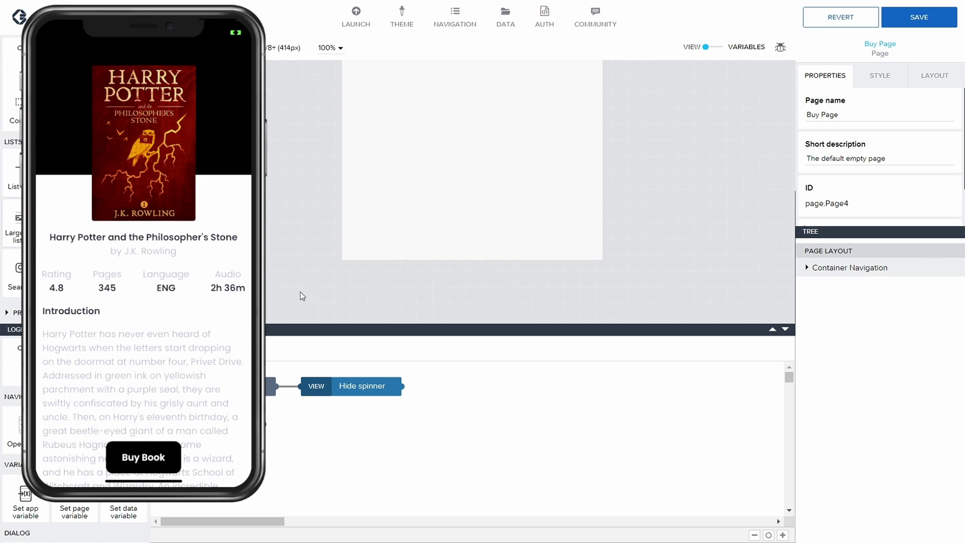
left_click(786, 329)
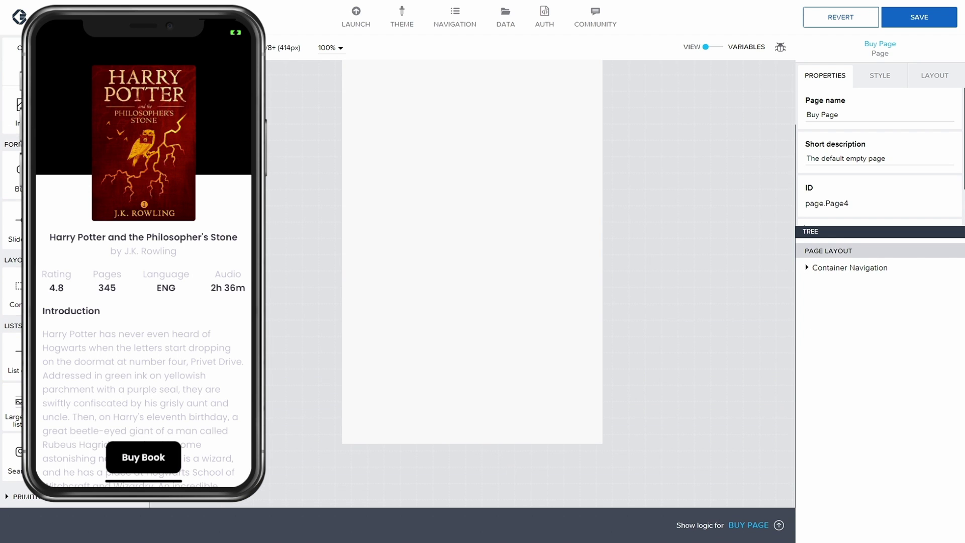
Add a container above Container Navigation in the page layout and name it Container Main
left_click_drag(18, 292, 851, 272)
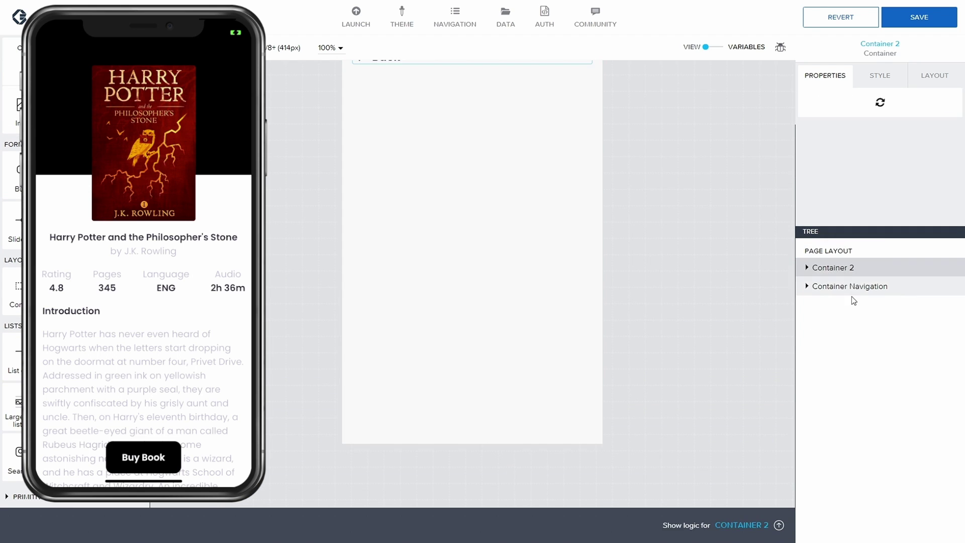
left_click(820, 192)
scroll(843, 217, "down", 1)
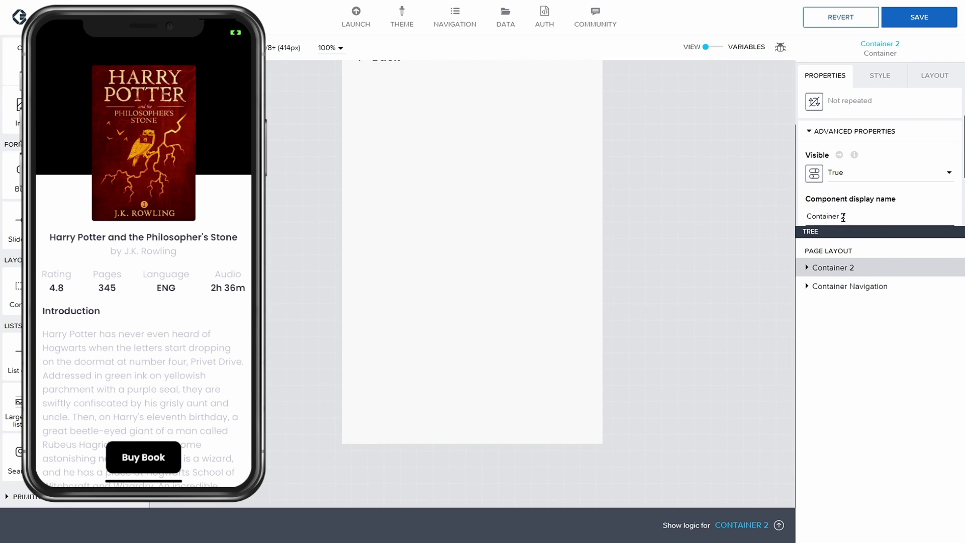
left_click(851, 217)
key("BackSpace")
type("Main")
Nest Container Navigation inside Container Main and add another container directly below it at the same level
left_click_drag(851, 285, 871, 272)
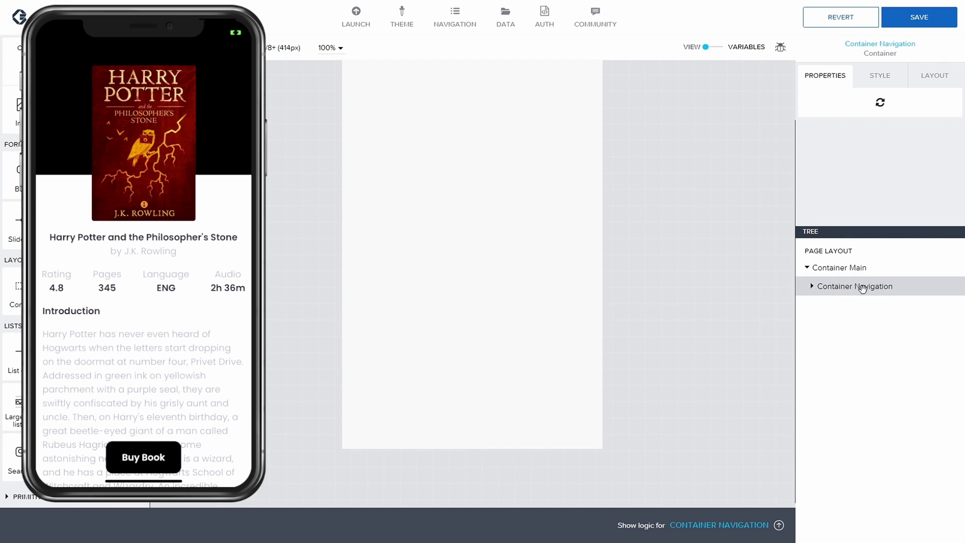
left_click_drag(15, 277, 902, 294)
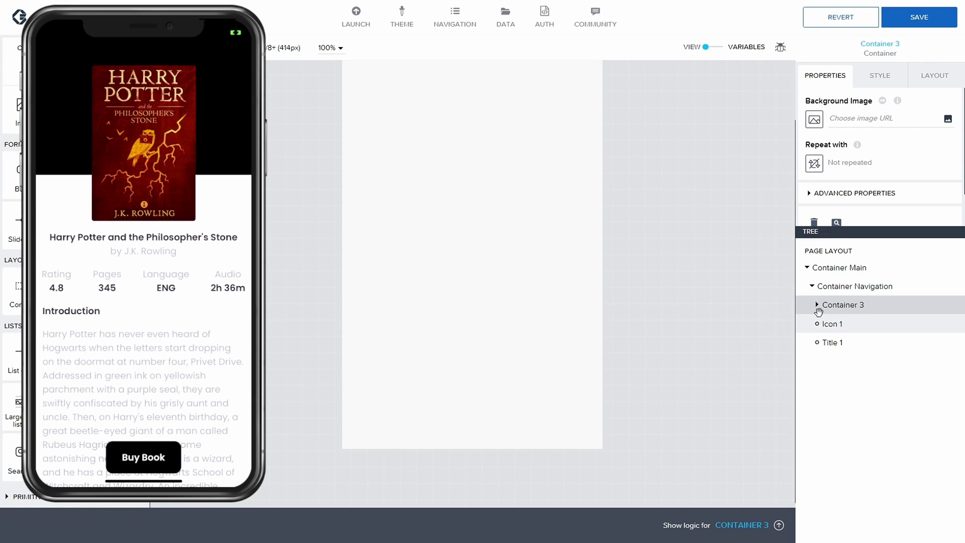
left_click(812, 286)
left_click(812, 286)
left_click_drag(833, 302, 816, 282)
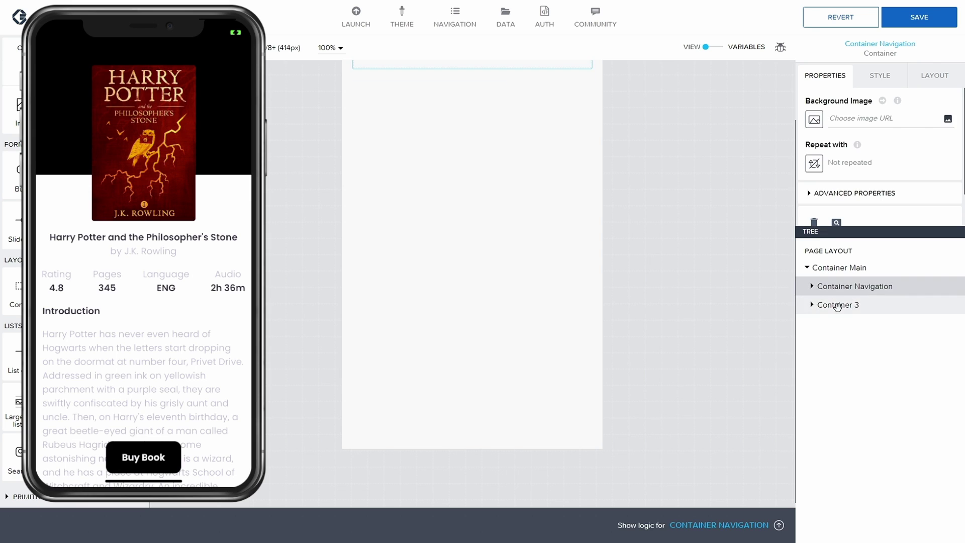
Rename the new container below Container Navigation as Container Payment
left_click(831, 304)
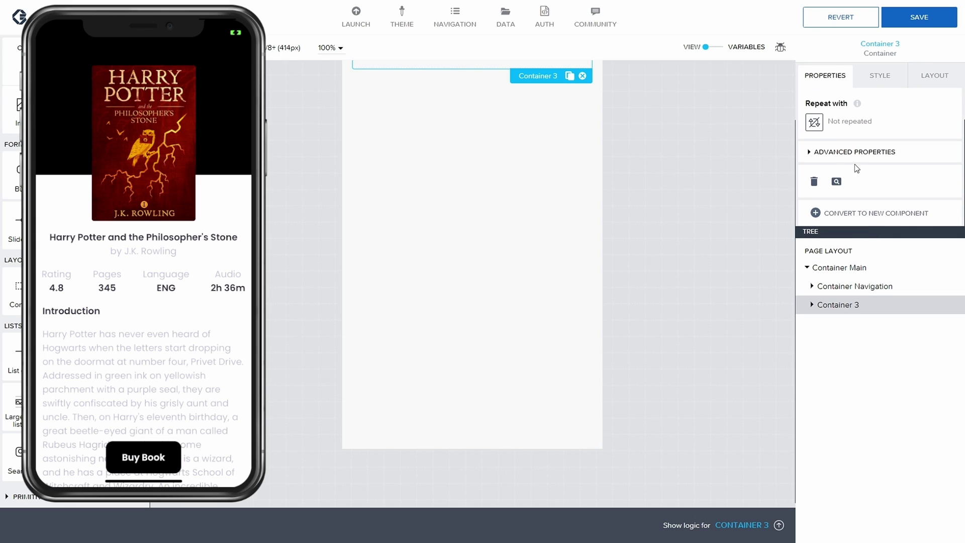
left_click(857, 170)
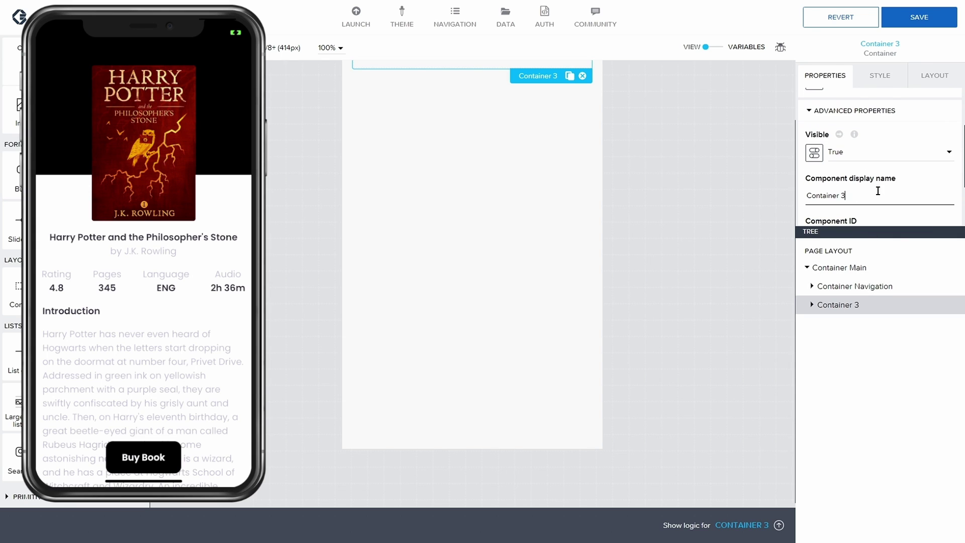
key("BackSpace")
key("BackSpace")
type("PayMen")
key("BackSpace")
key("BackSpace")
key("BackSpace")
type("ment")
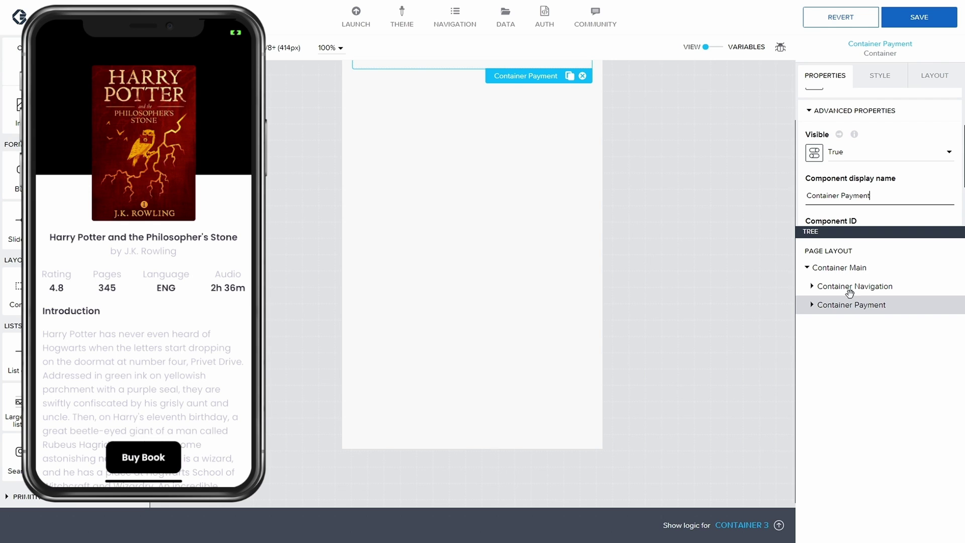
Switch Container Payment's sizing to Advanced and set its Grow value to 1
left_click(854, 302)
left_click(953, 88)
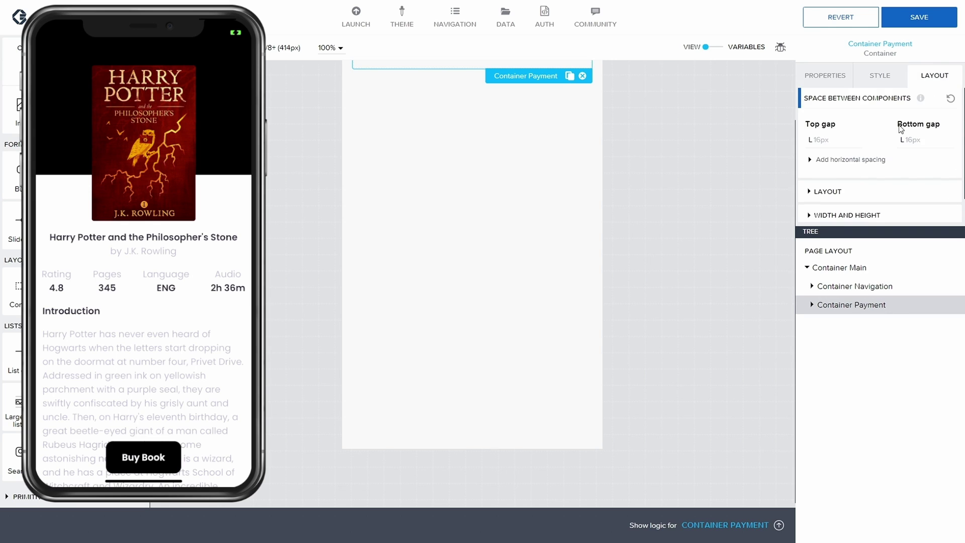
scroll(906, 186, "down", 1)
left_click(804, 165)
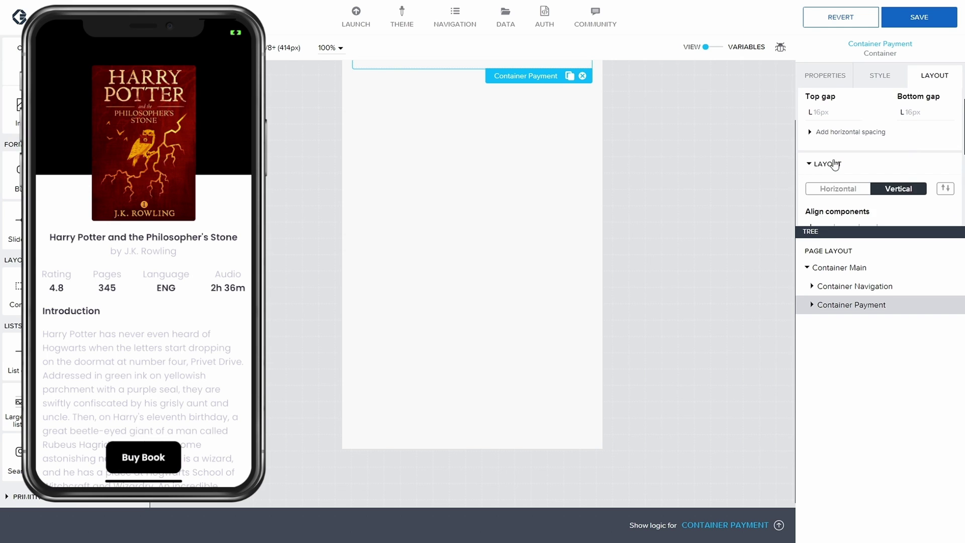
scroll(834, 161, "down", 2)
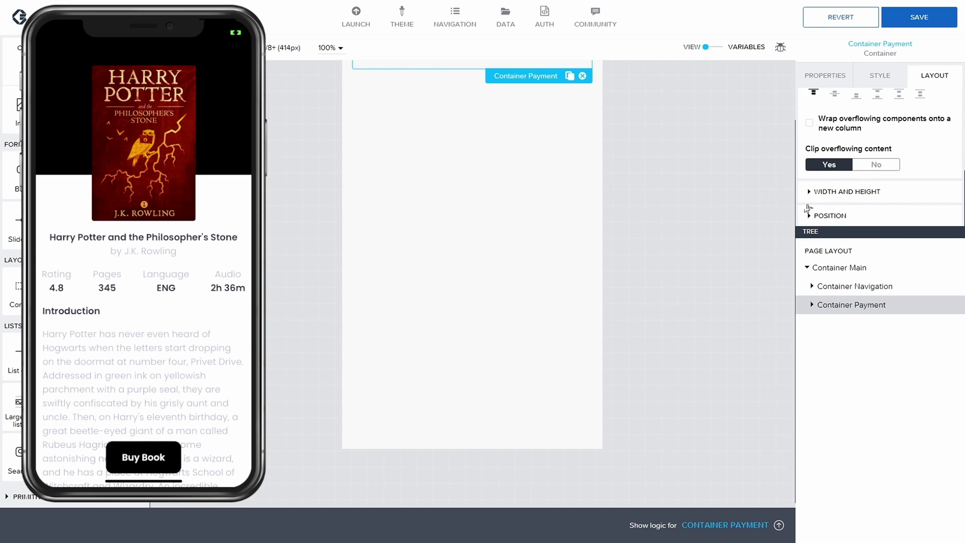
left_click(814, 199)
scroll(911, 190, "down", 3)
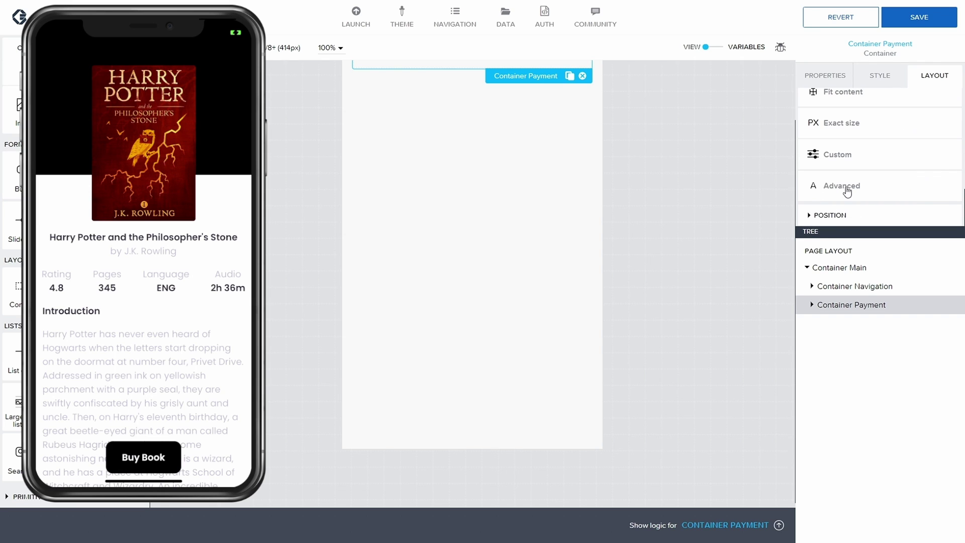
left_click(931, 185)
scroll(925, 188, "down", 1)
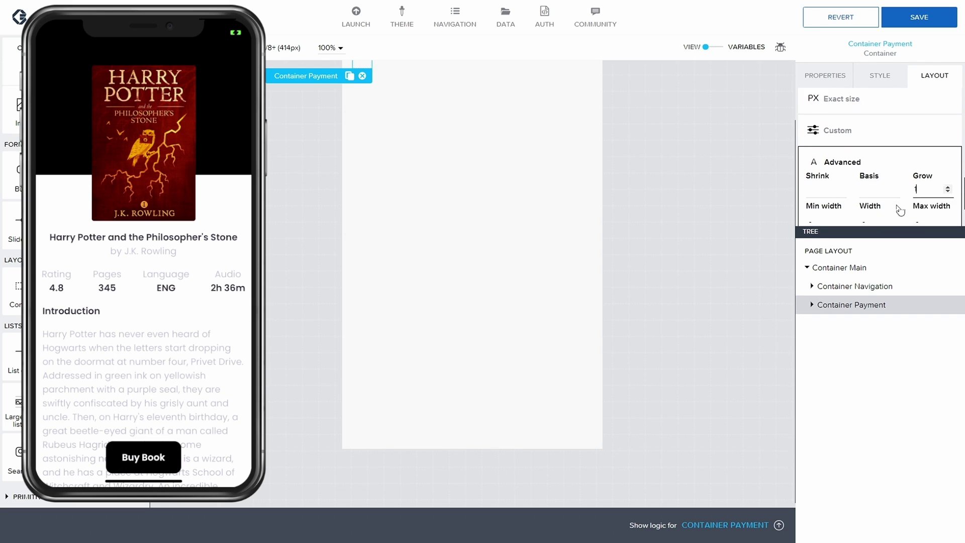
scroll(900, 209, "down", 3)
Set Container Payment's width to 100%
left_click(876, 187)
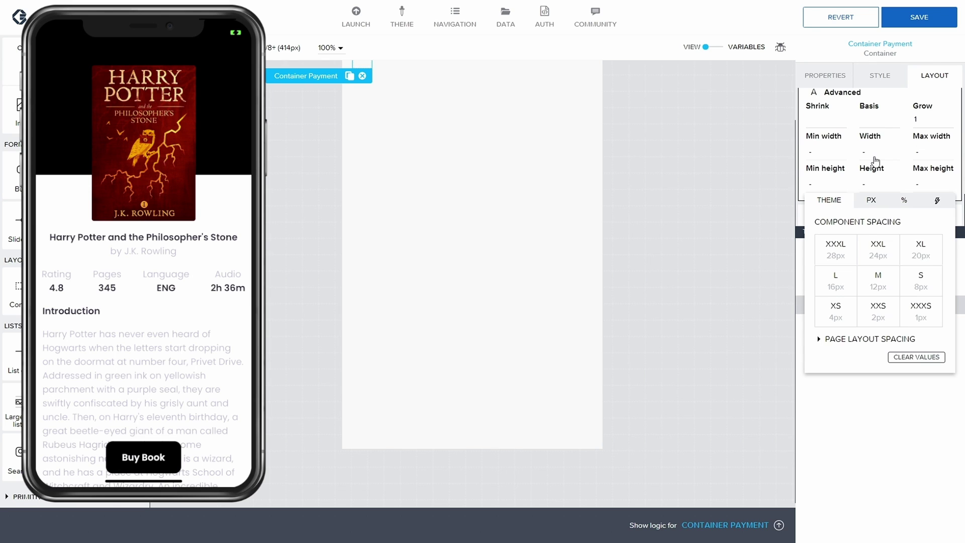
left_click(888, 149)
left_click(869, 153)
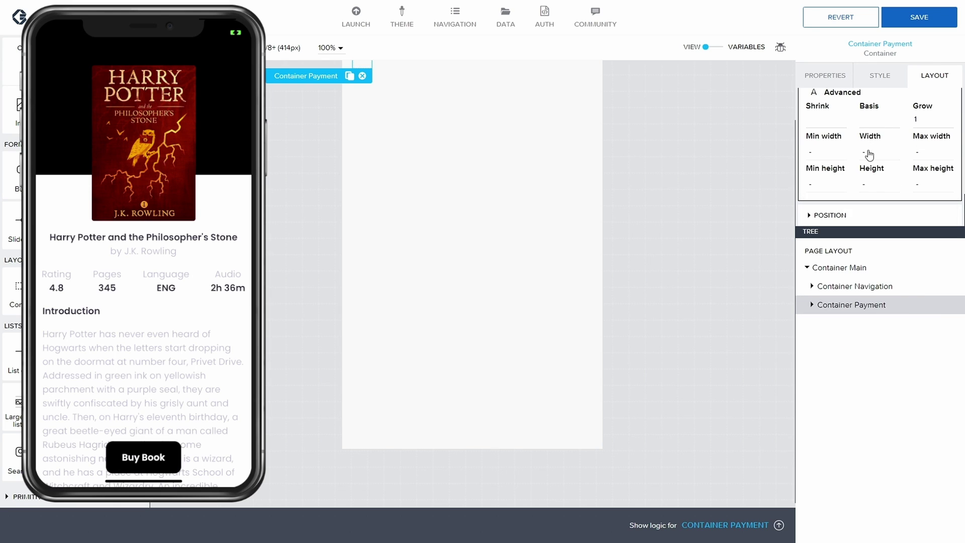
left_click(870, 158)
left_click(903, 171)
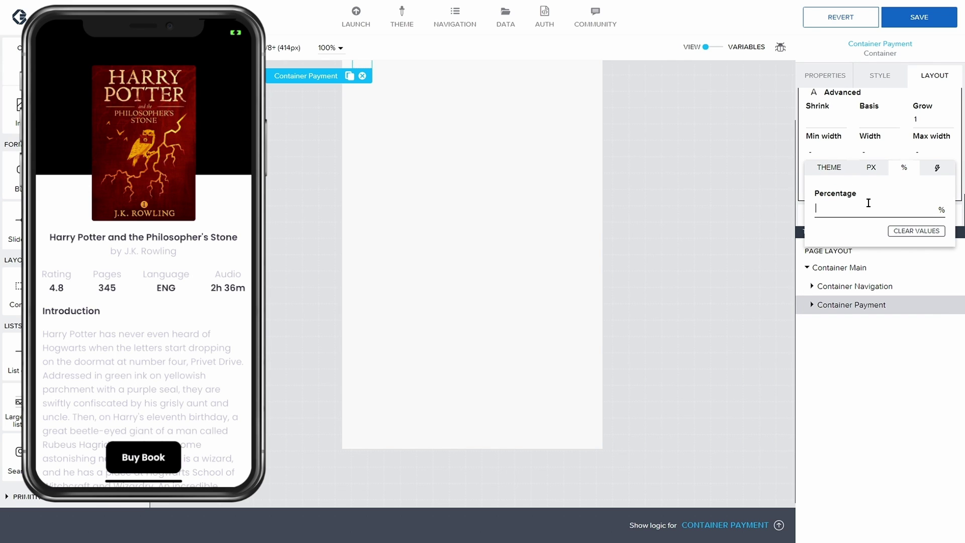
type("100")
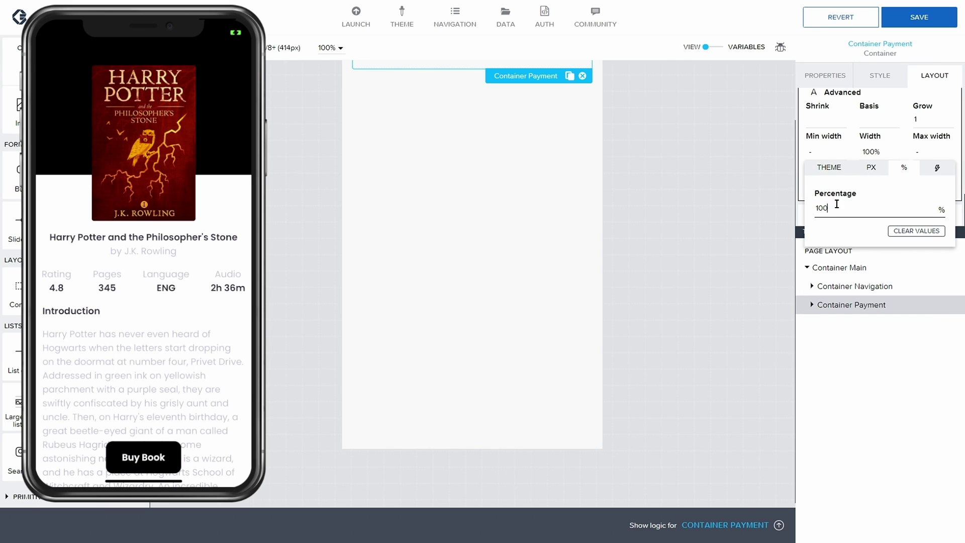
left_click(885, 88)
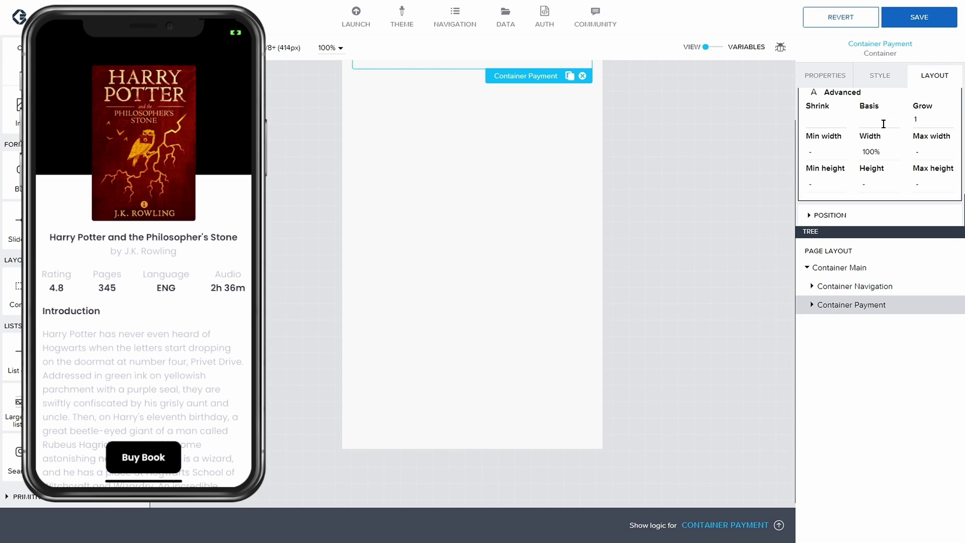
Clear the Buy Page's padding to 0px on all four sides and save the application
left_click(855, 251)
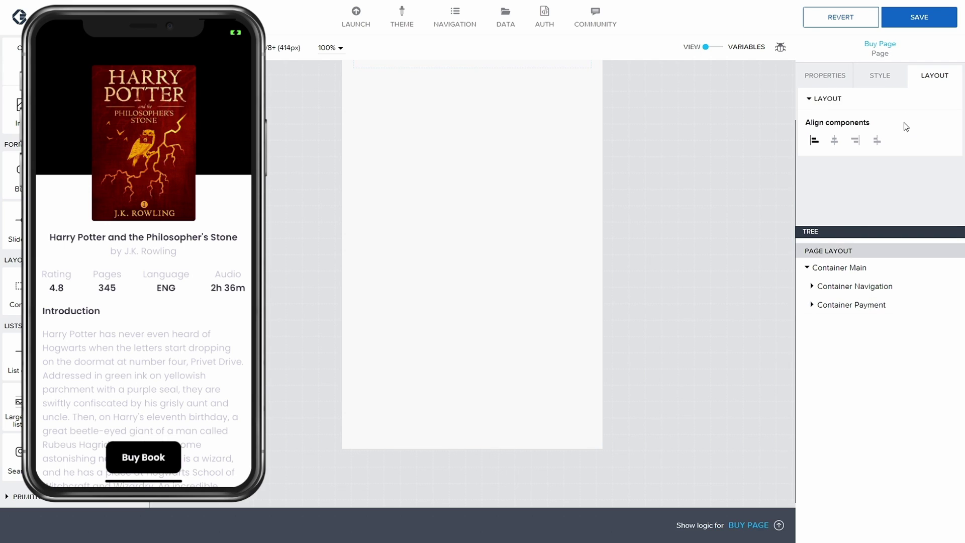
left_click(880, 75)
left_click(811, 146)
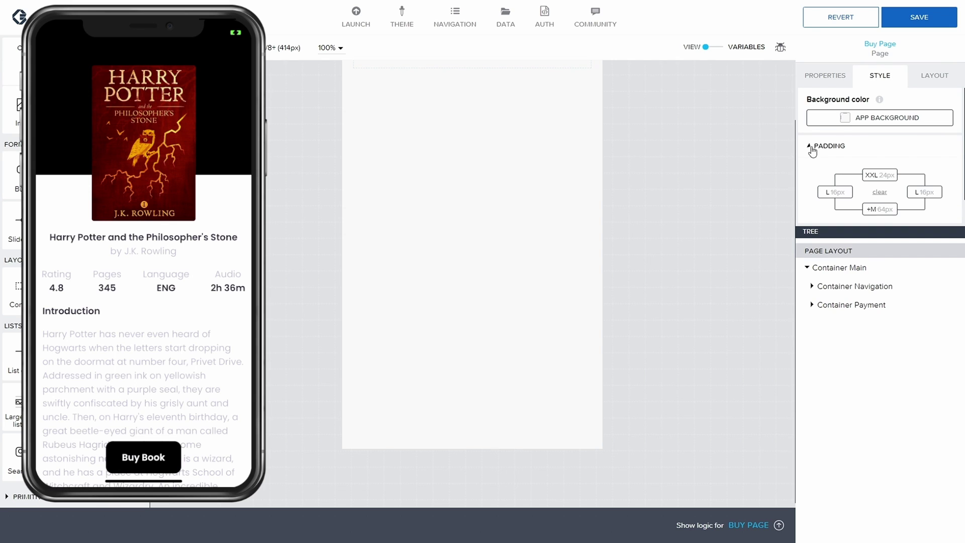
left_click(880, 192)
left_click(914, 23)
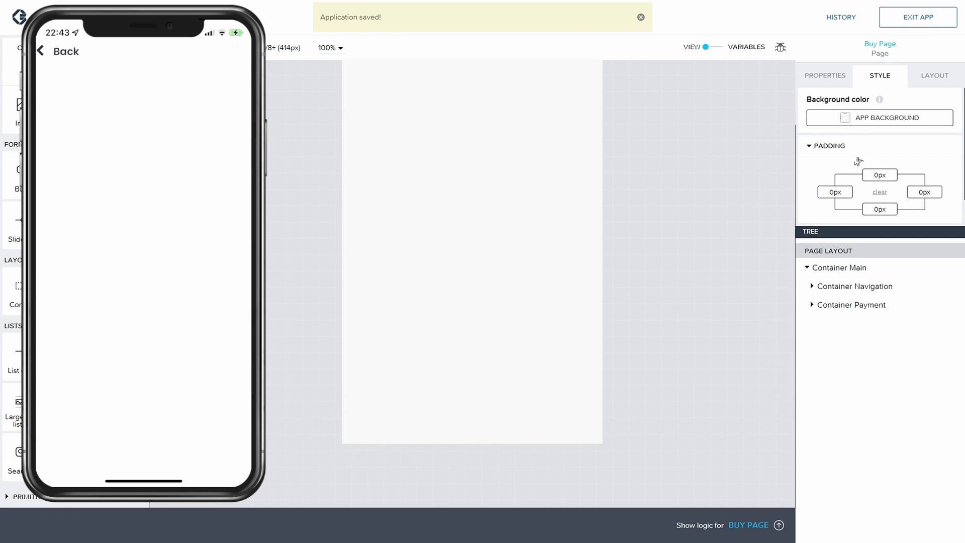
Set the Buy Page's left padding to the S (8px) theme spacing and save the application
left_click(835, 193)
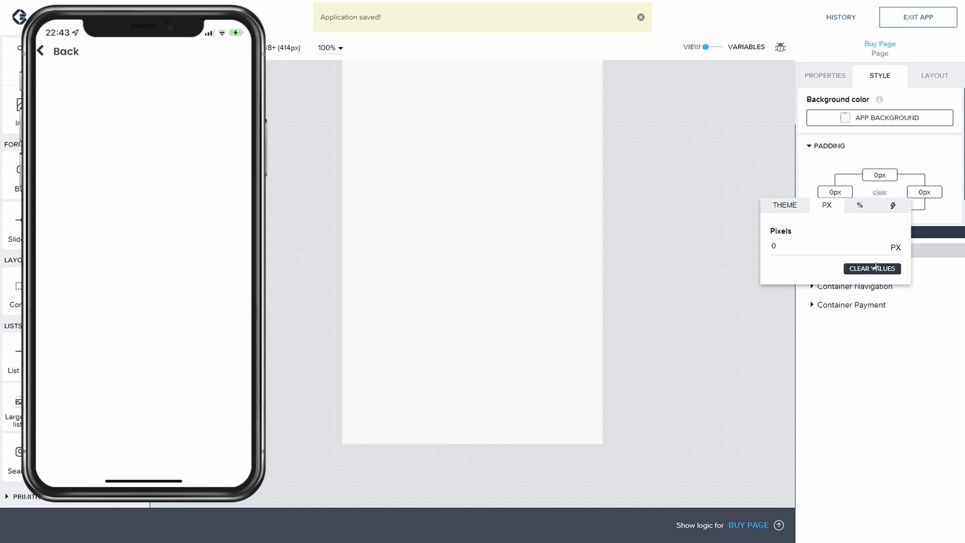
left_click(787, 206)
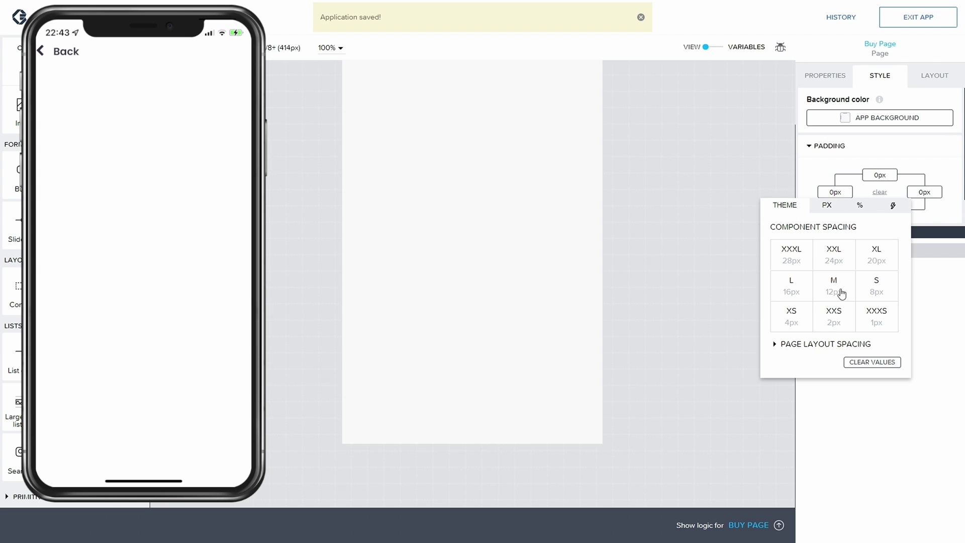
left_click(875, 295)
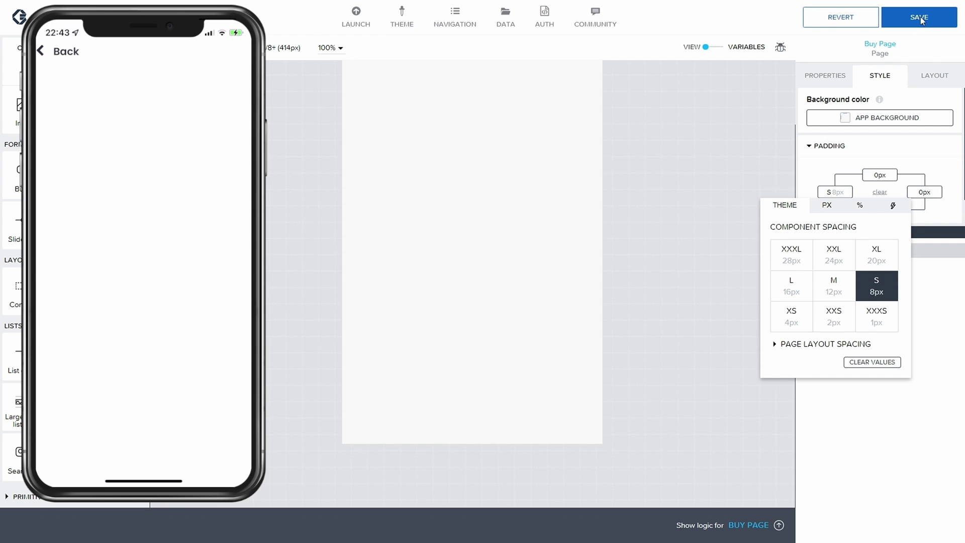
left_click(920, 17)
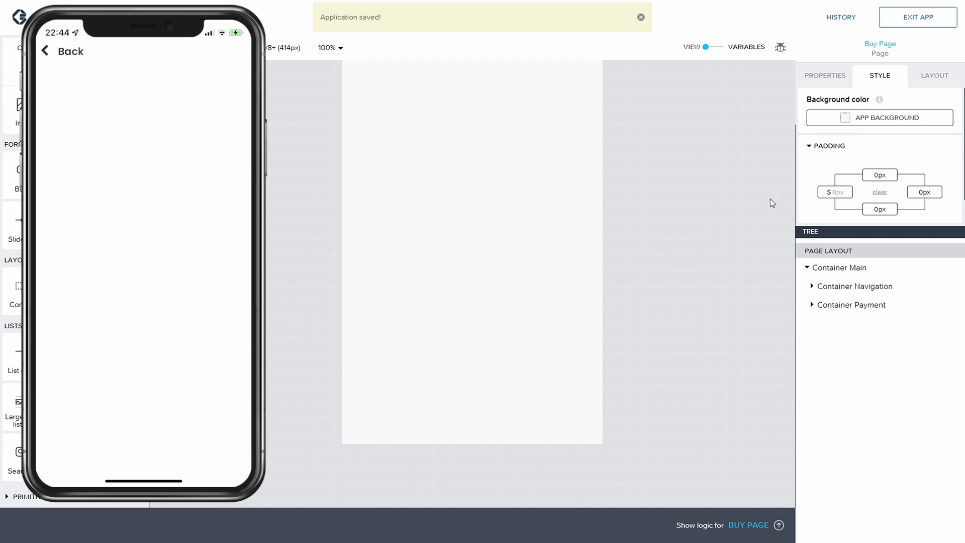
Set the Buy Page's right padding to the S (8px) theme spacing and save the application
left_click(917, 191)
left_click(836, 206)
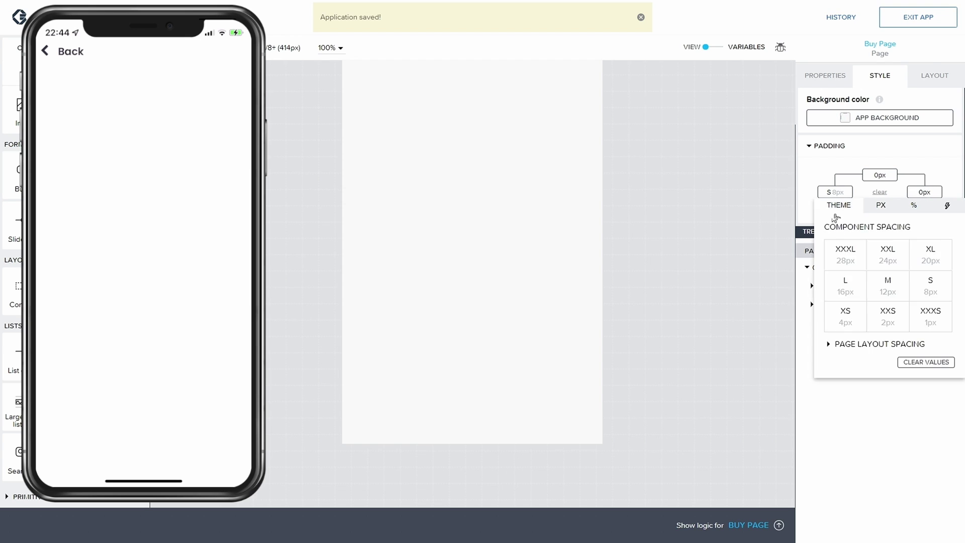
left_click(920, 282)
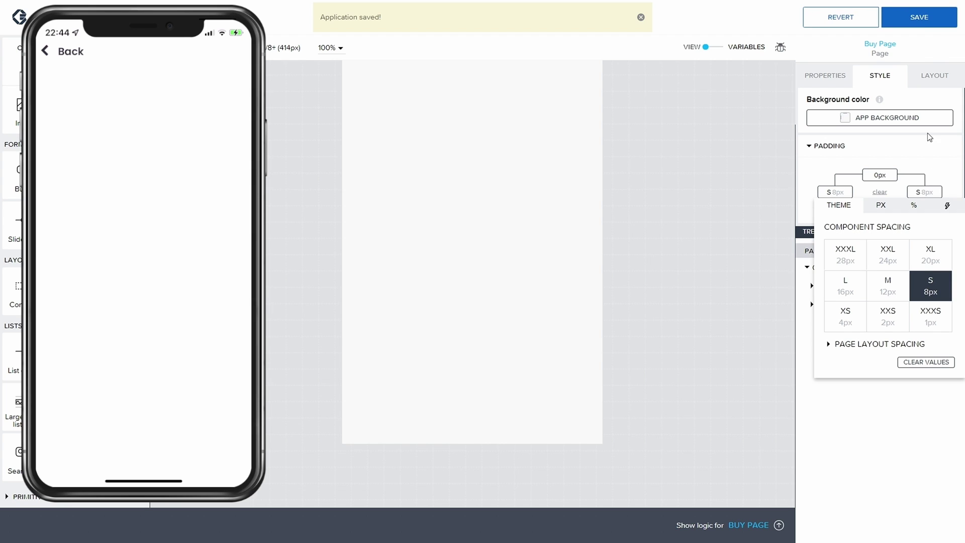
left_click(924, 25)
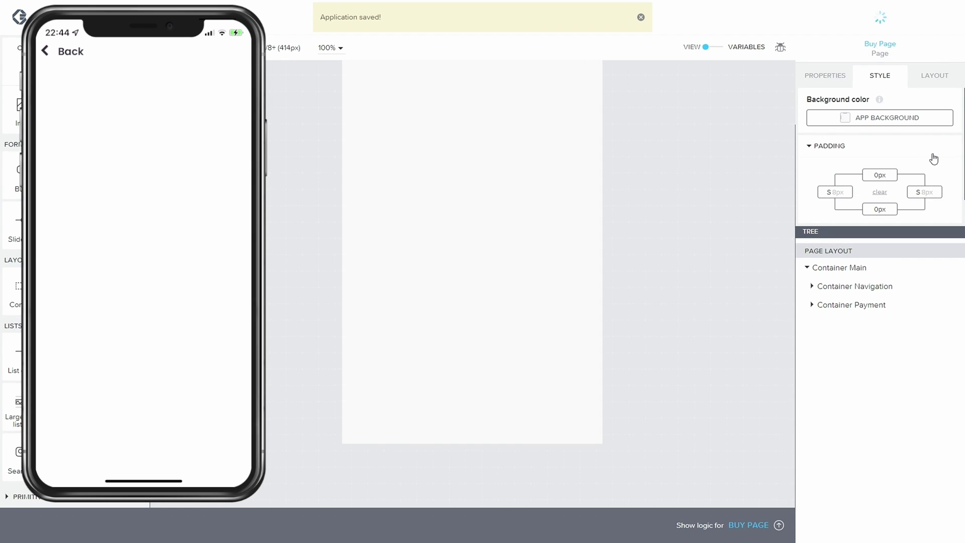
left_click(933, 159)
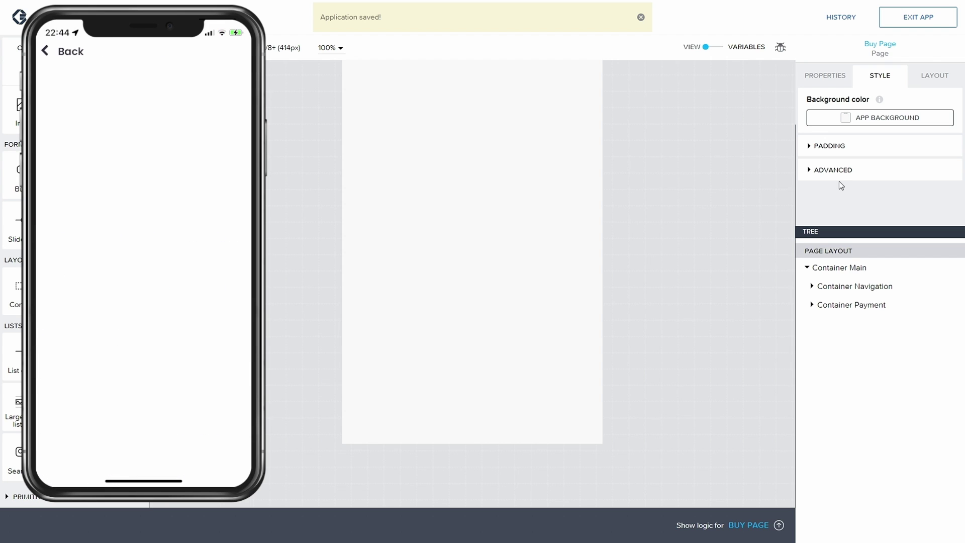
Find the WebView component in the component market by searching for webview and install it
left_click(812, 304)
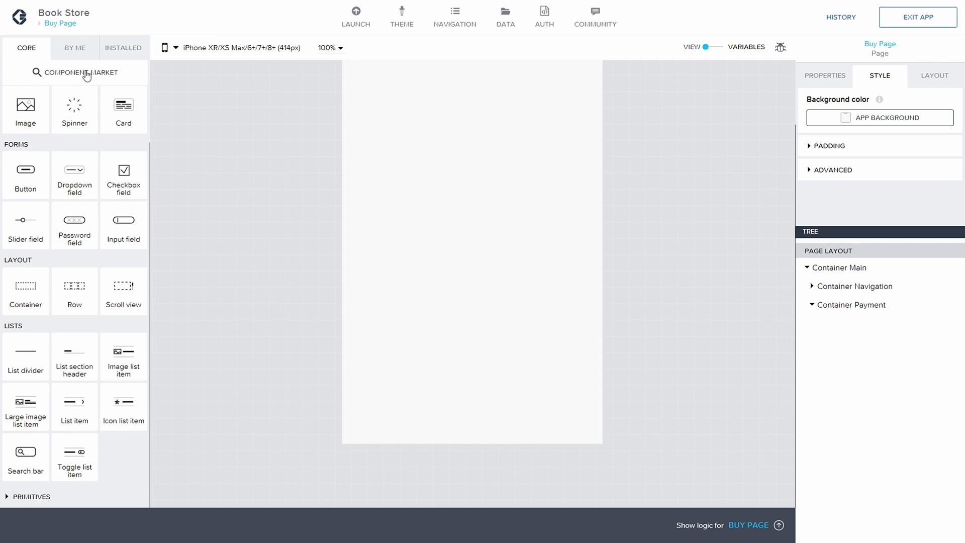
left_click(87, 73)
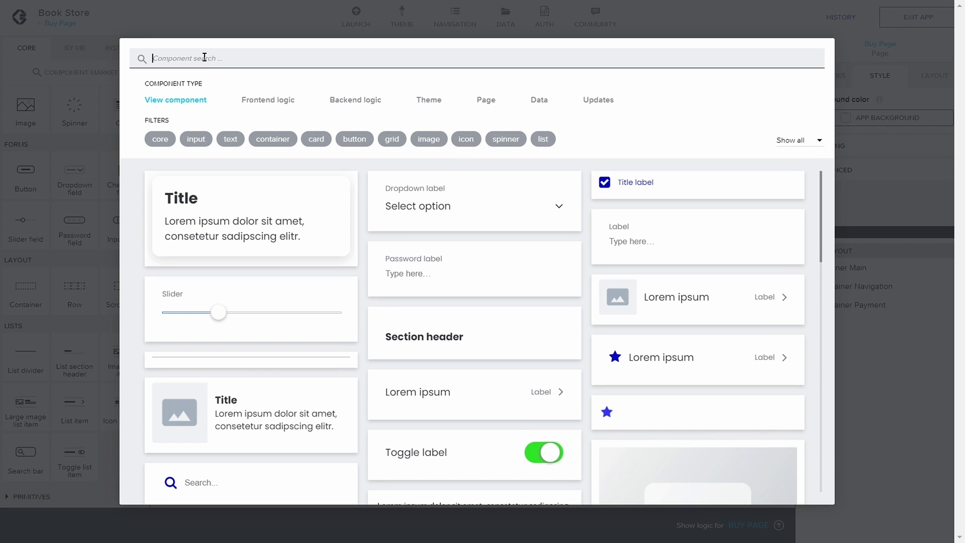
type("webview")
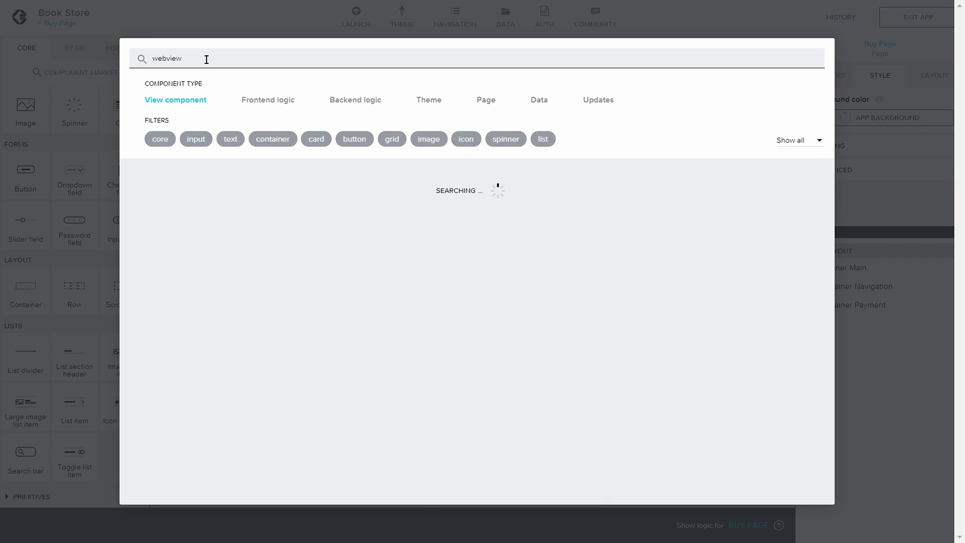
left_click(243, 272)
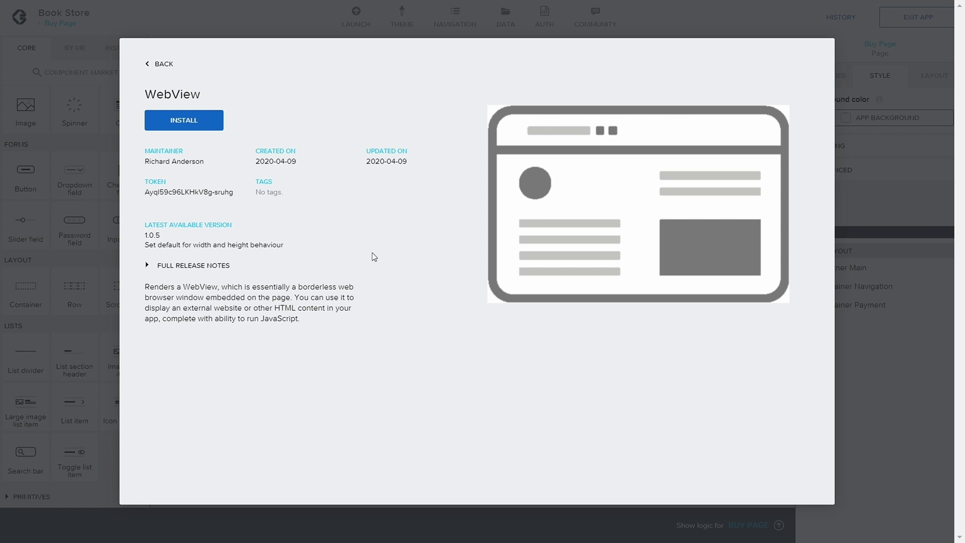
left_click(217, 123)
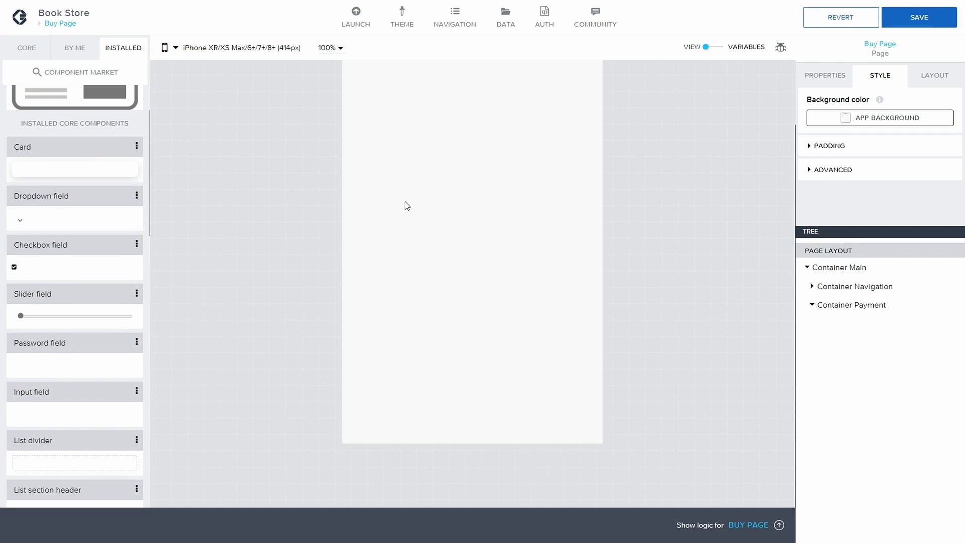
Add a WebView component to the Buy Page below Container Main
left_click_drag(111, 98, 495, 232)
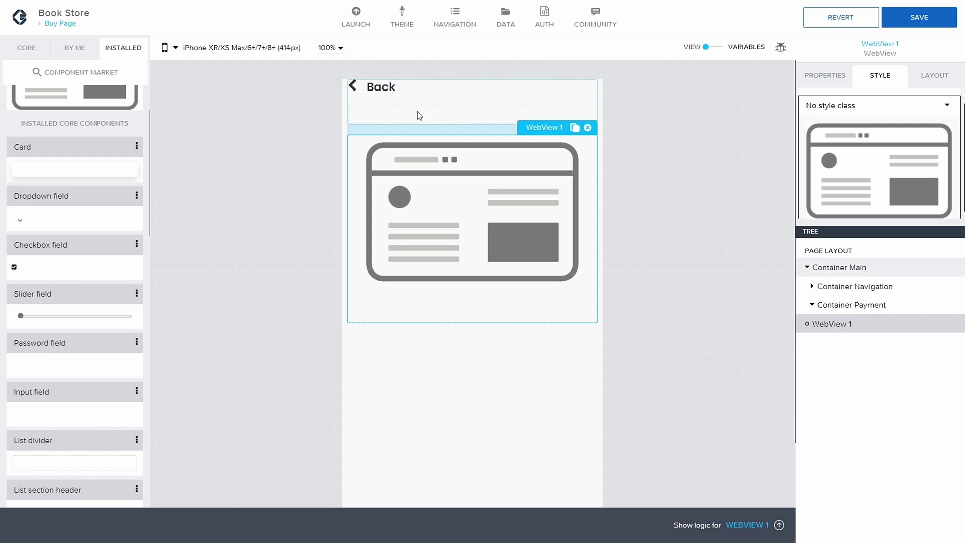
left_click(435, 122)
left_click(434, 123)
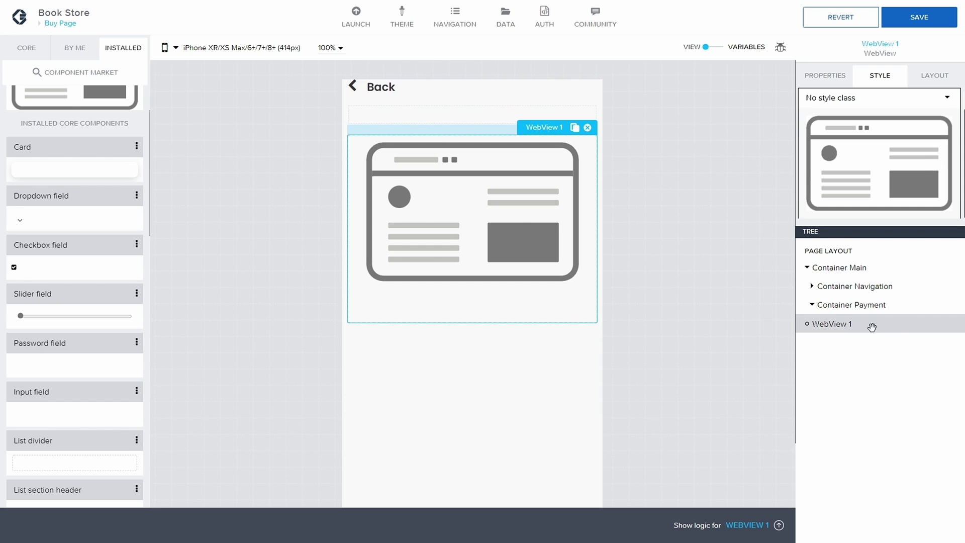
Switch Container Main's width and height sizing to Advanced
left_click(844, 268)
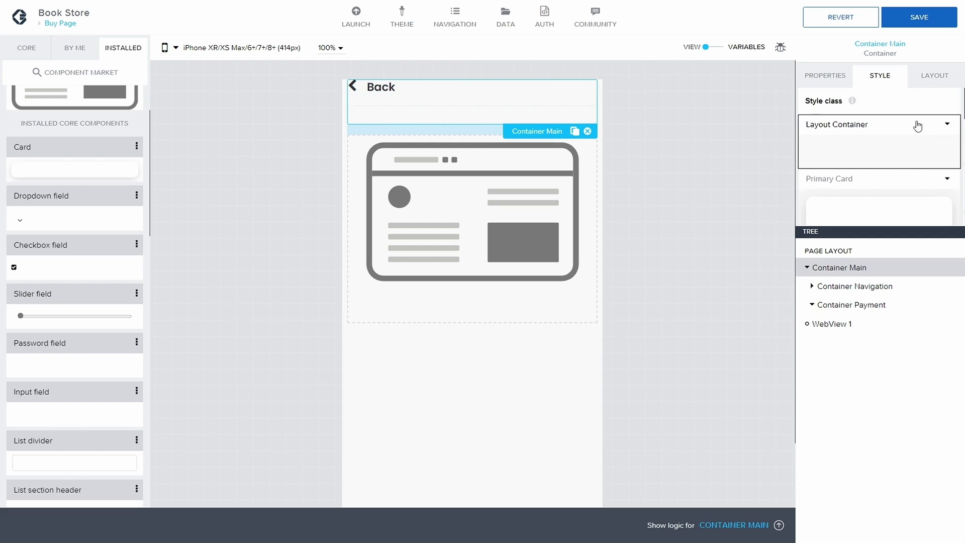
left_click(932, 80)
left_click(808, 163)
scroll(880, 175, "down", 2)
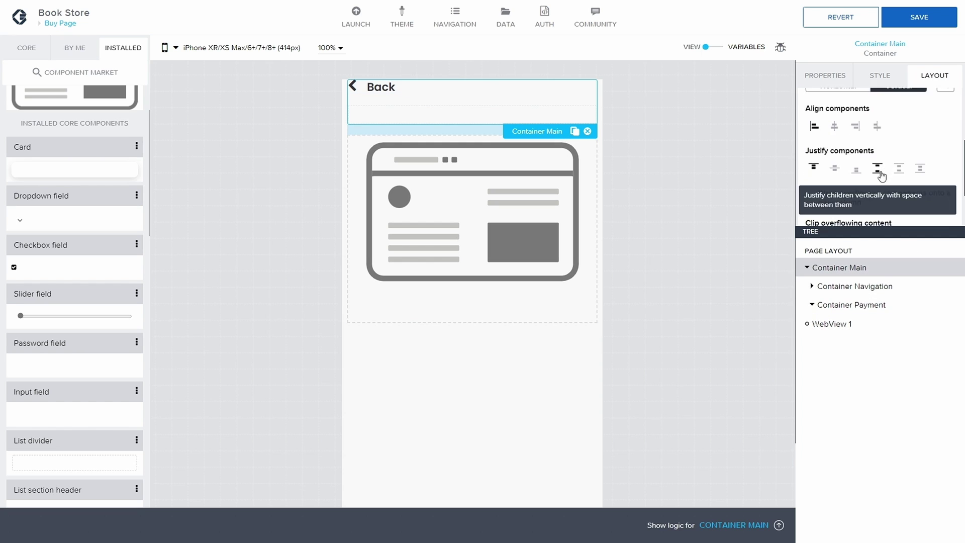
scroll(879, 179, "down", 2)
left_click(824, 196)
scroll(832, 194, "down", 2)
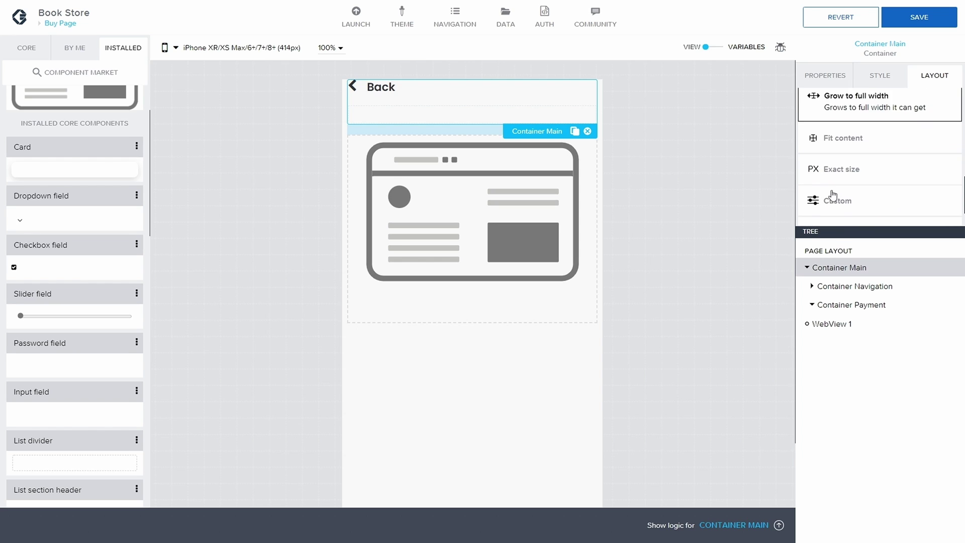
left_click(837, 190)
scroll(875, 186, "down", 1)
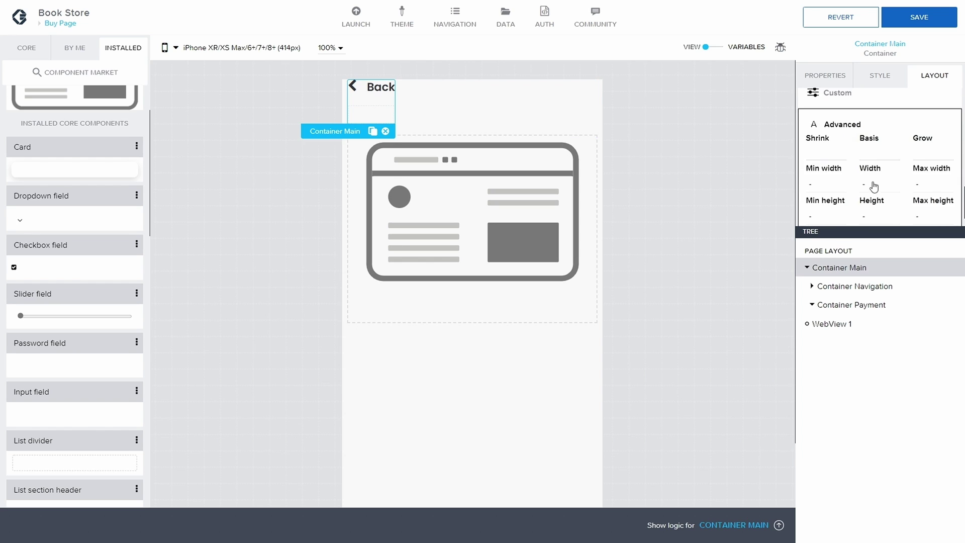
Set Container Main's height and width to 100% each and save the application
left_click(872, 217)
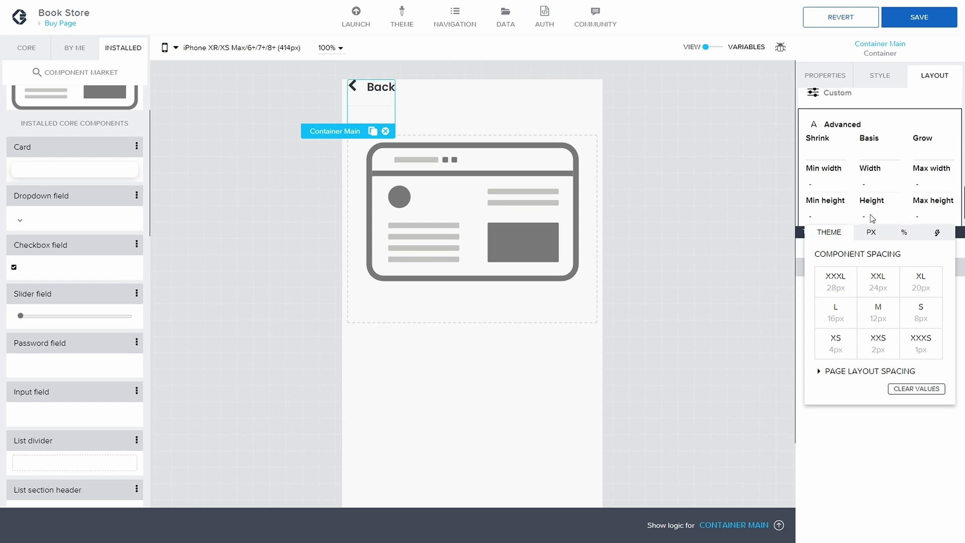
left_click(903, 233)
type("1")
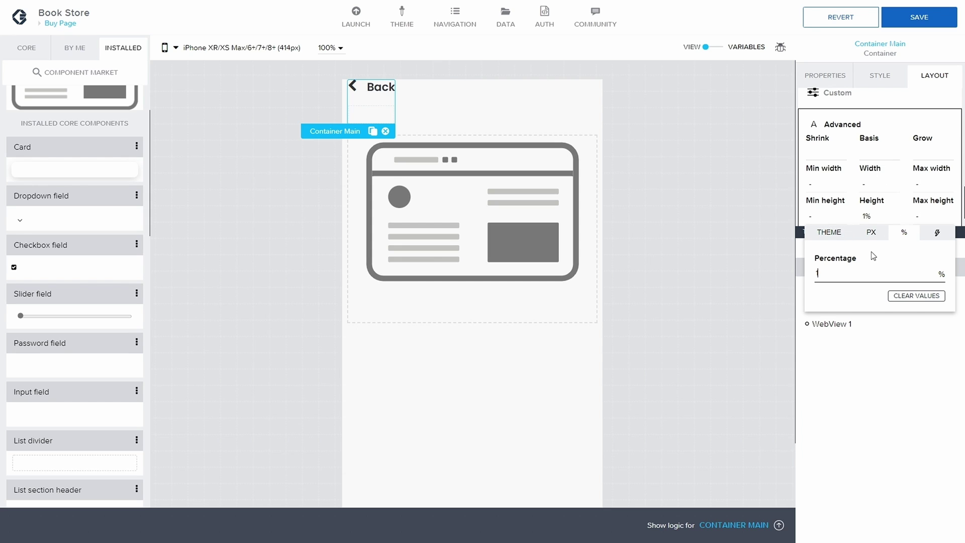
type("00")
left_click(869, 177)
left_click(864, 184)
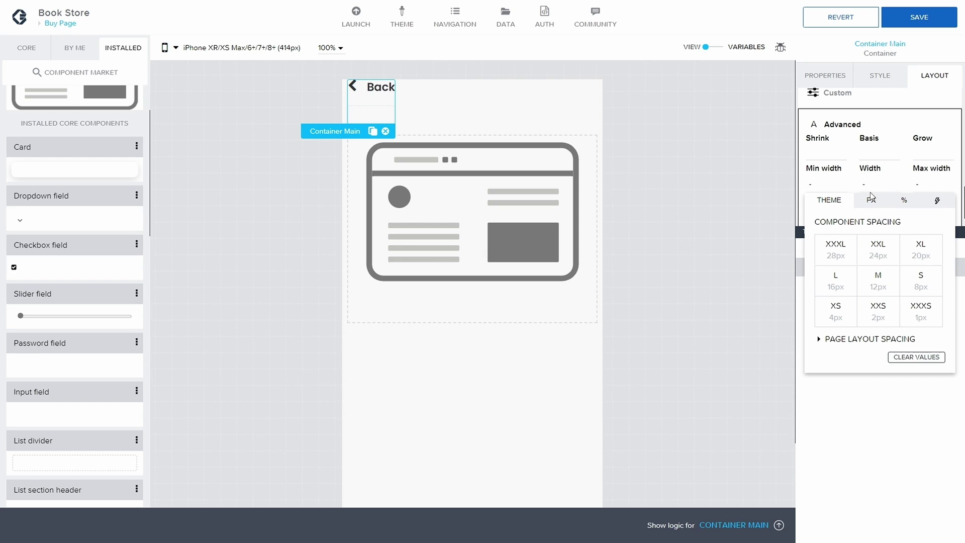
left_click(904, 201)
type("1")
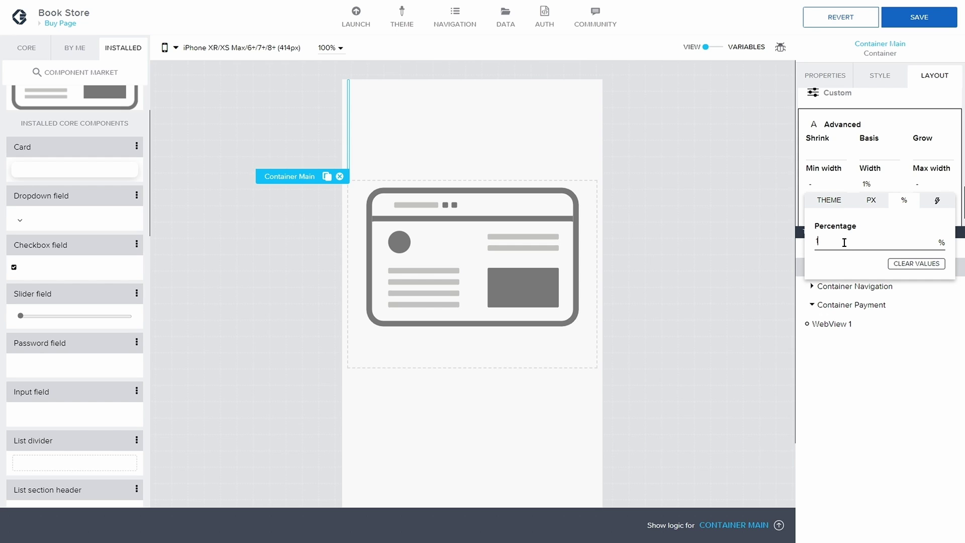
type("00")
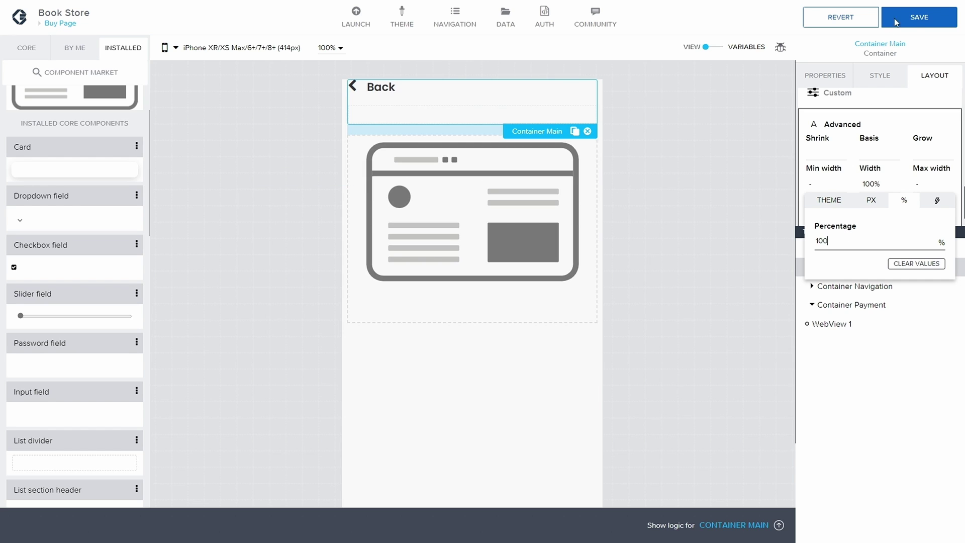
left_click(895, 22)
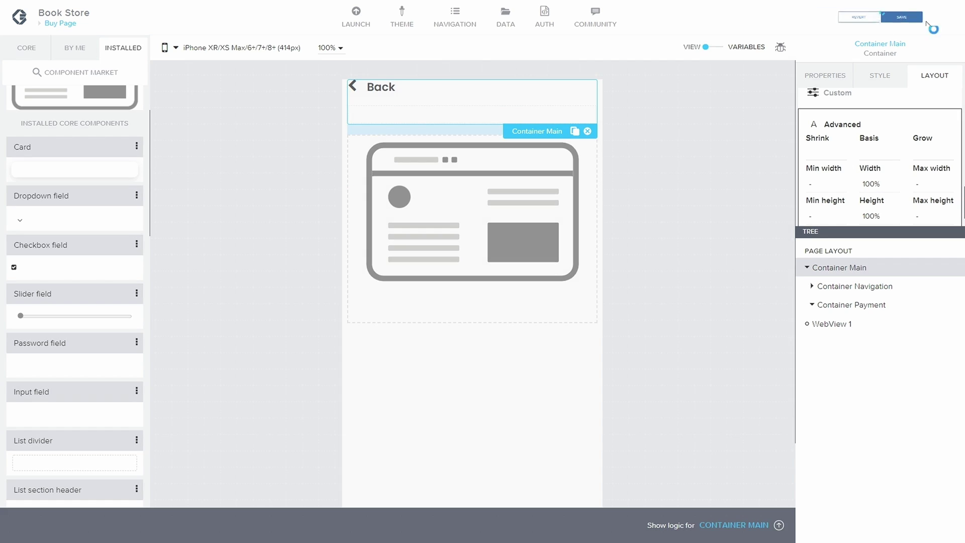
Clear the bottom gap of Container Navigation on the Buy Page and save the application
left_click(814, 286)
left_click(867, 289)
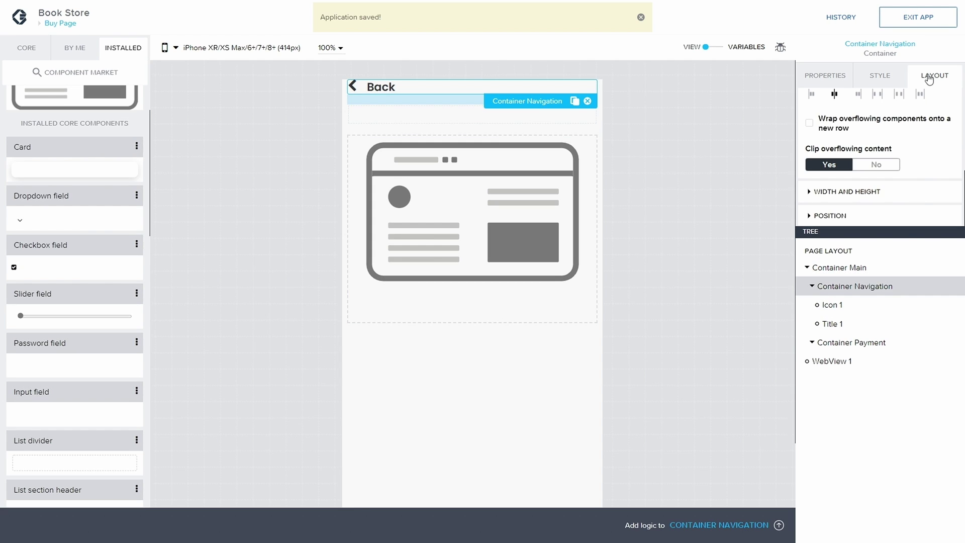
scroll(941, 151, "up", 5)
left_click(910, 140)
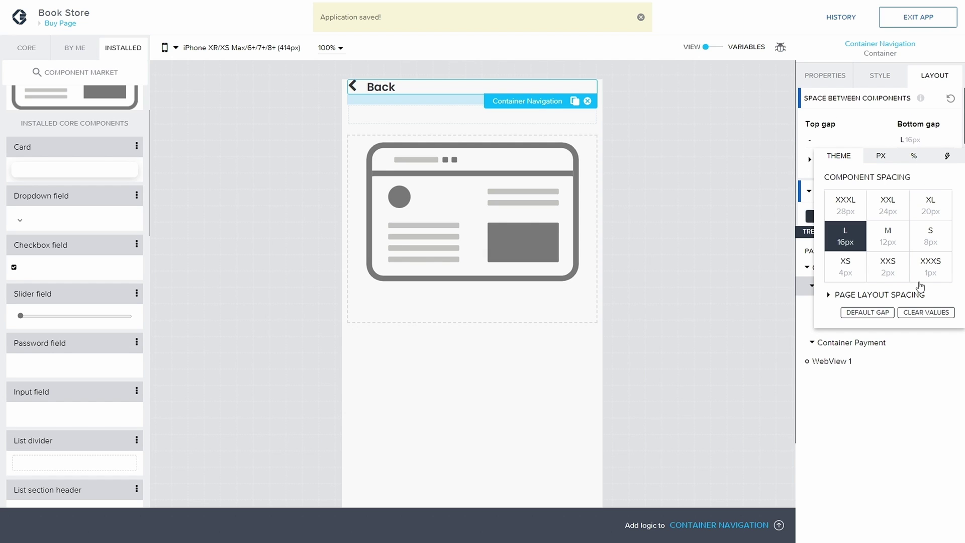
left_click(918, 312)
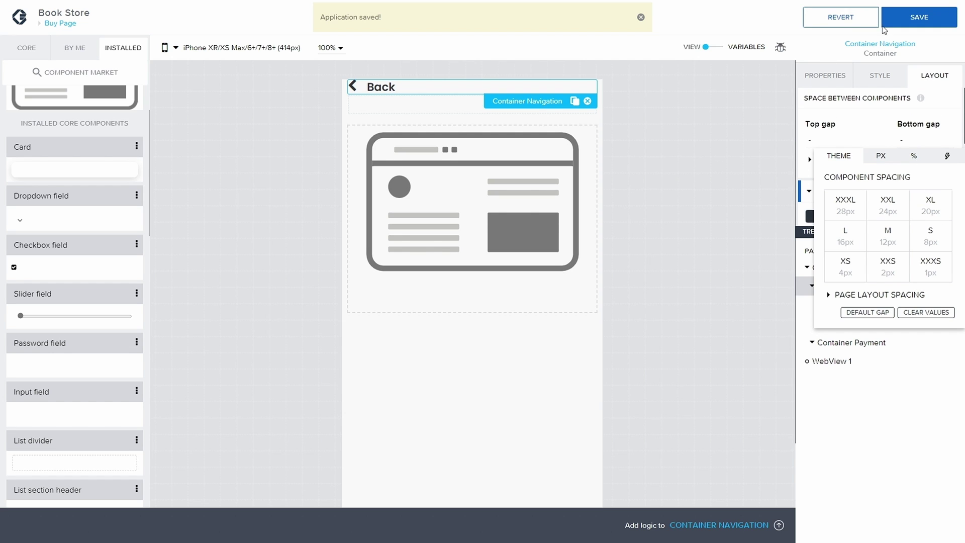
left_click(912, 19)
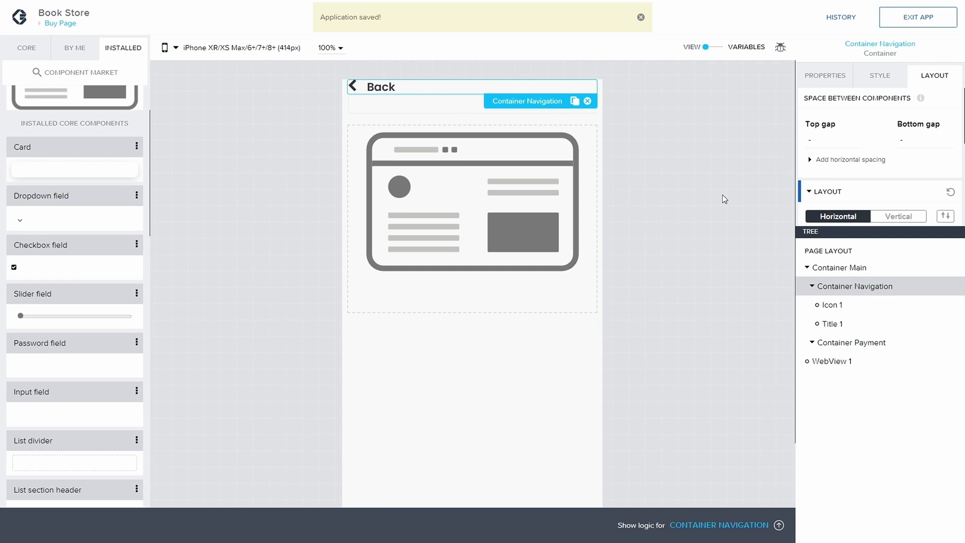
Move WebView 1 inside Container Payment in the page layout and save the application
left_click(489, 304)
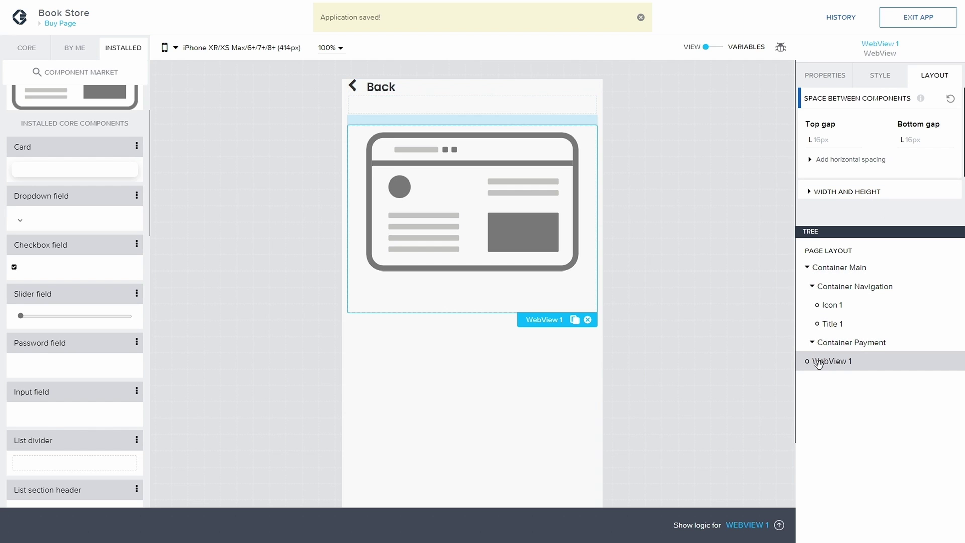
left_click_drag(870, 345, 867, 337)
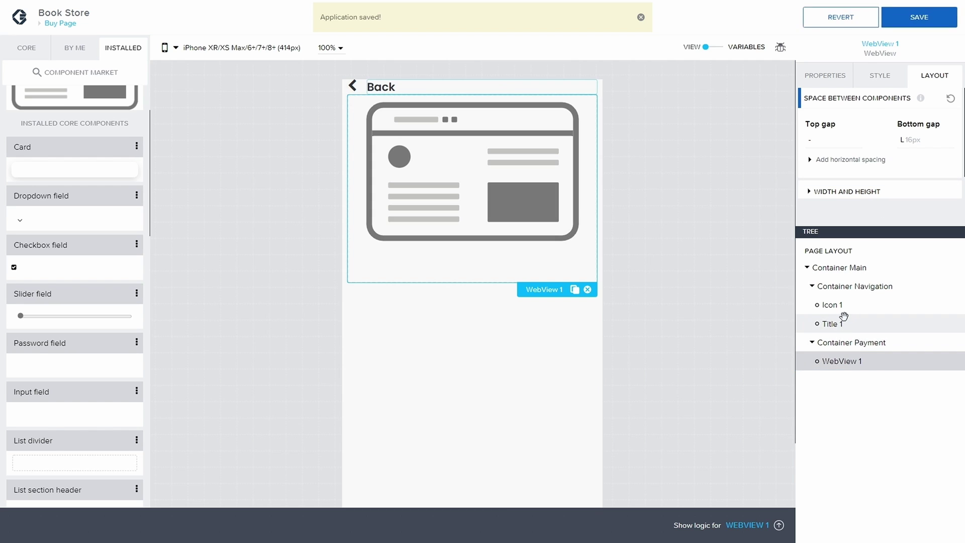
left_click(919, 16)
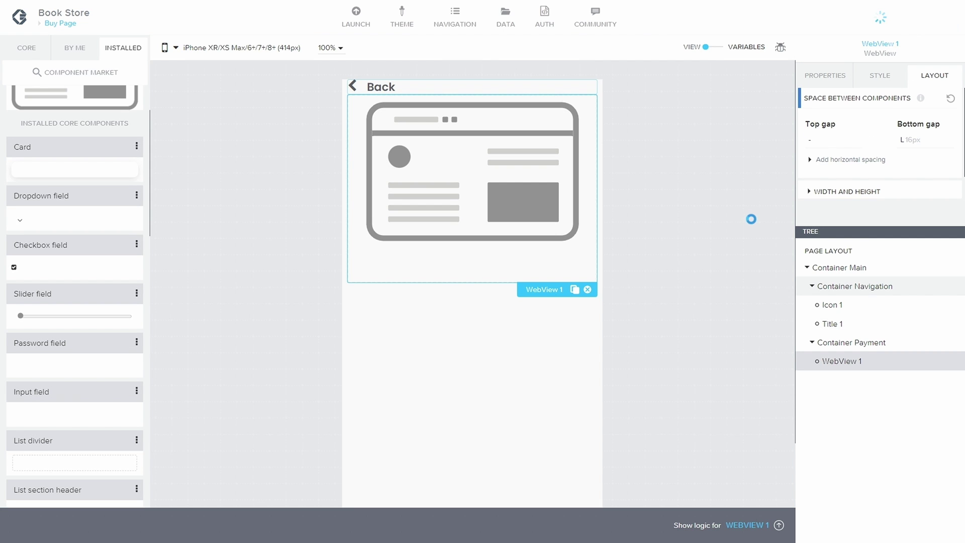
Switch WebView 1's width and height sizing to Advanced
left_click(810, 194)
scroll(886, 194, "down", 2)
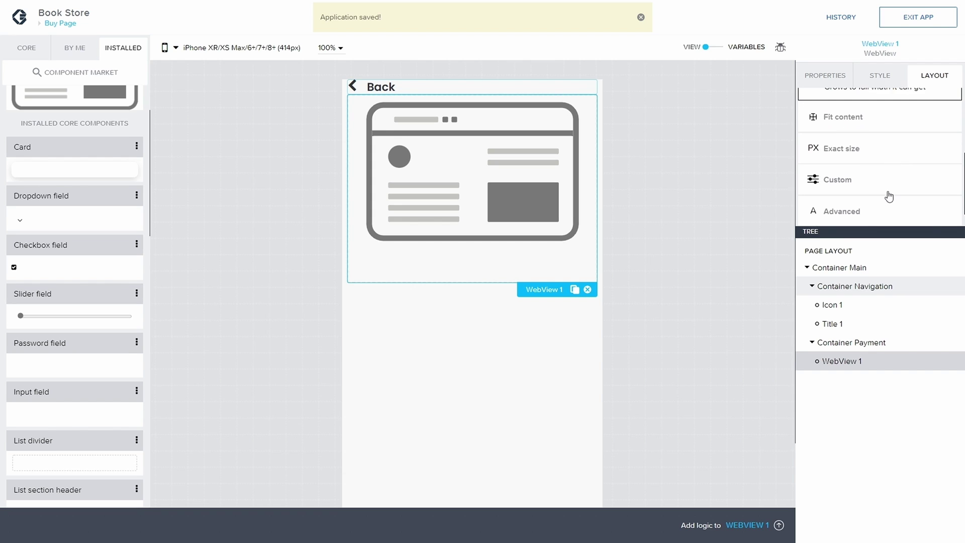
scroll(887, 191, "up", 1)
scroll(890, 187, "down", 1)
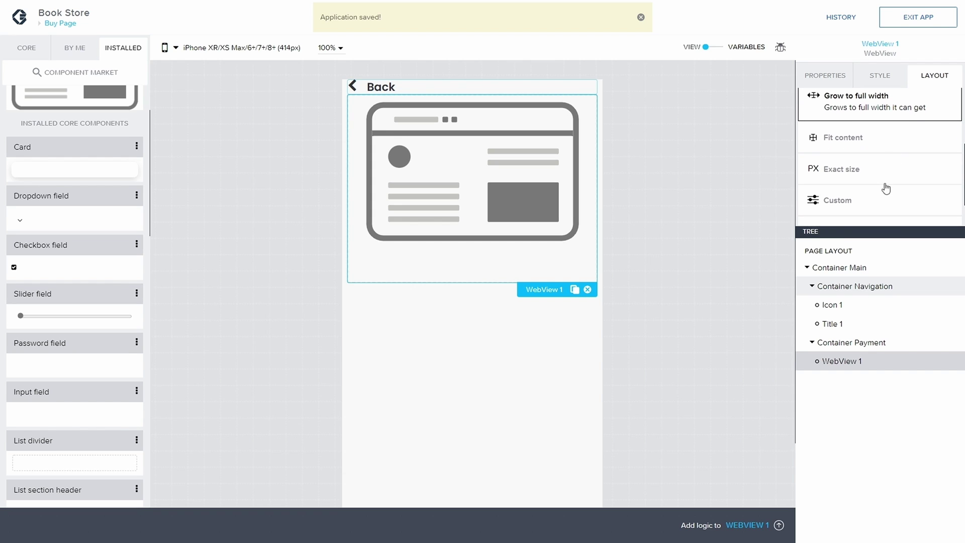
scroll(886, 189, "down", 2)
left_click(859, 159)
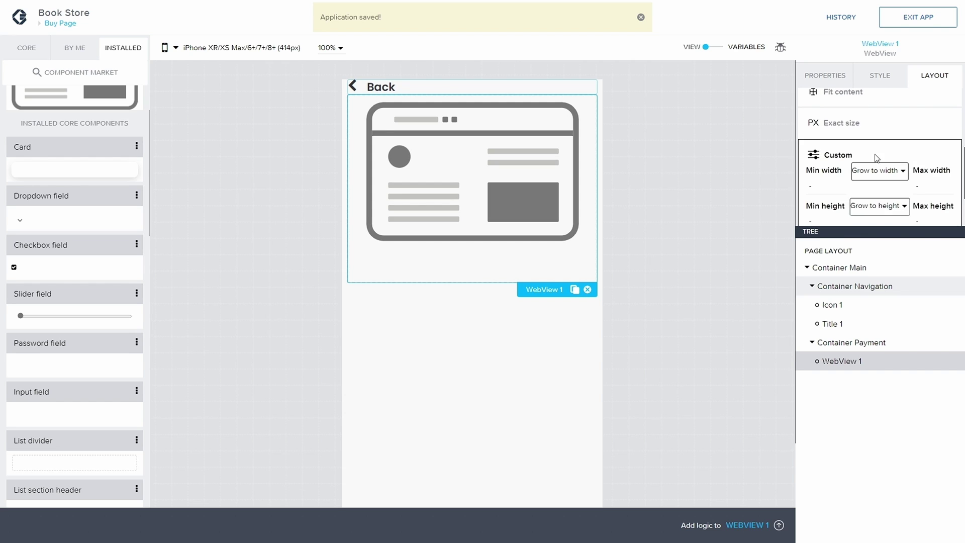
scroll(907, 171, "down", 3)
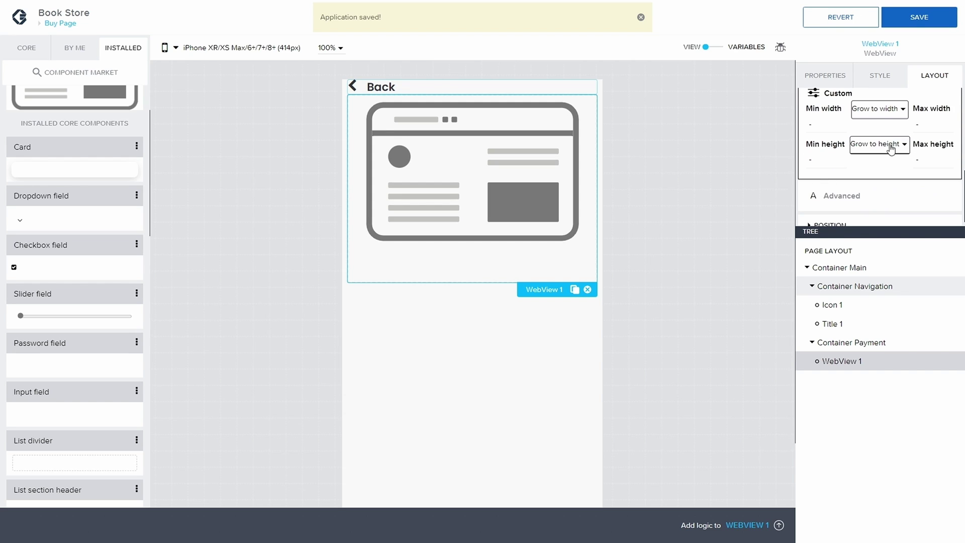
scroll(863, 185, "down", 1)
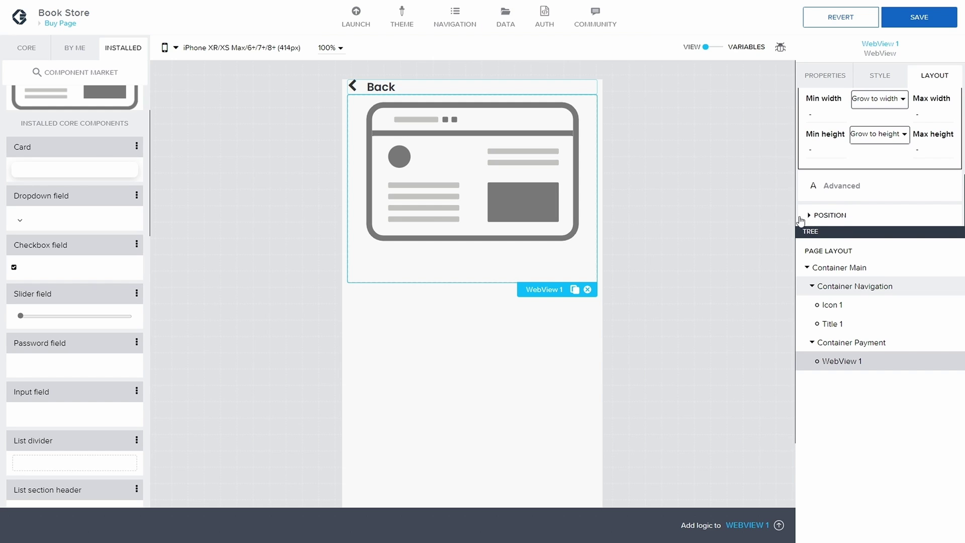
left_click(810, 194)
Set WebView 1's Grow value to 1 and its width to 100%, and save the application
left_click(921, 119)
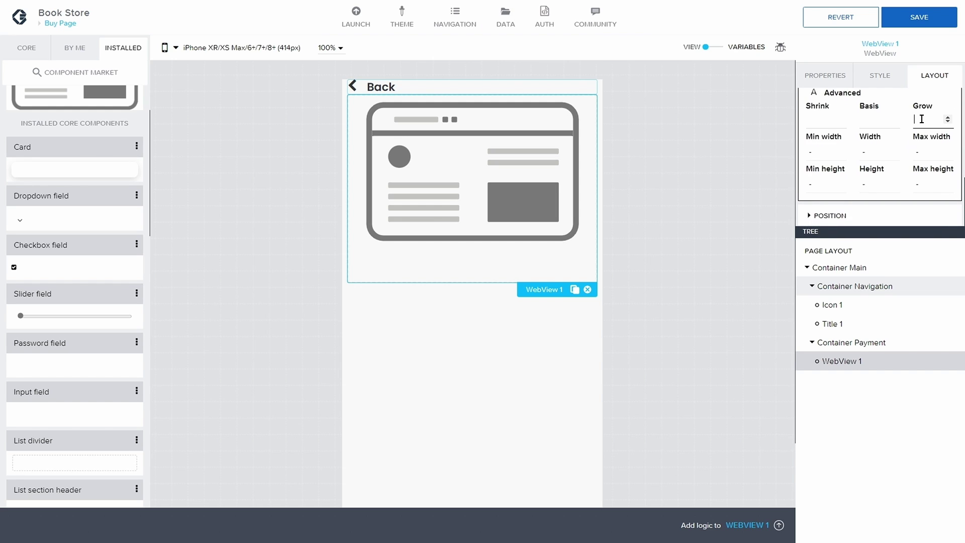
left_click(869, 184)
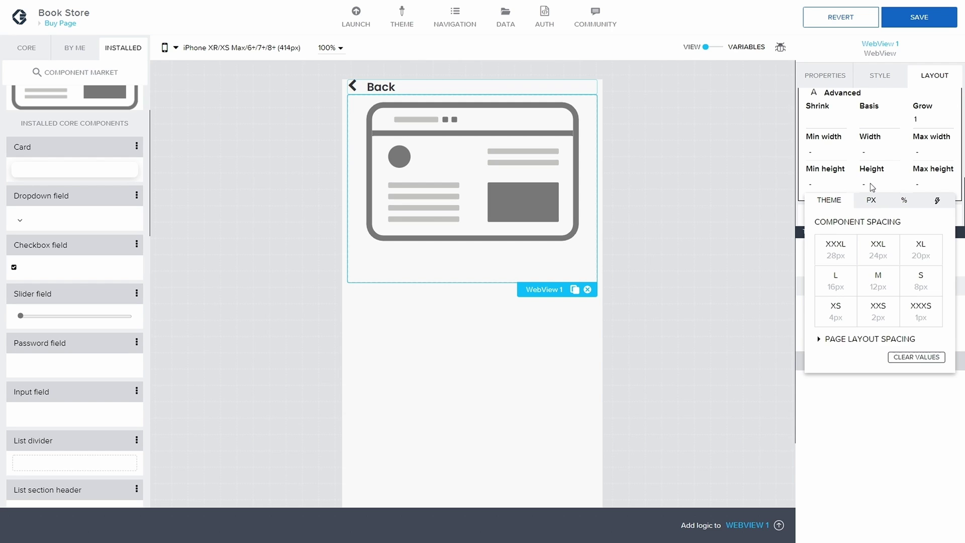
left_click(869, 153)
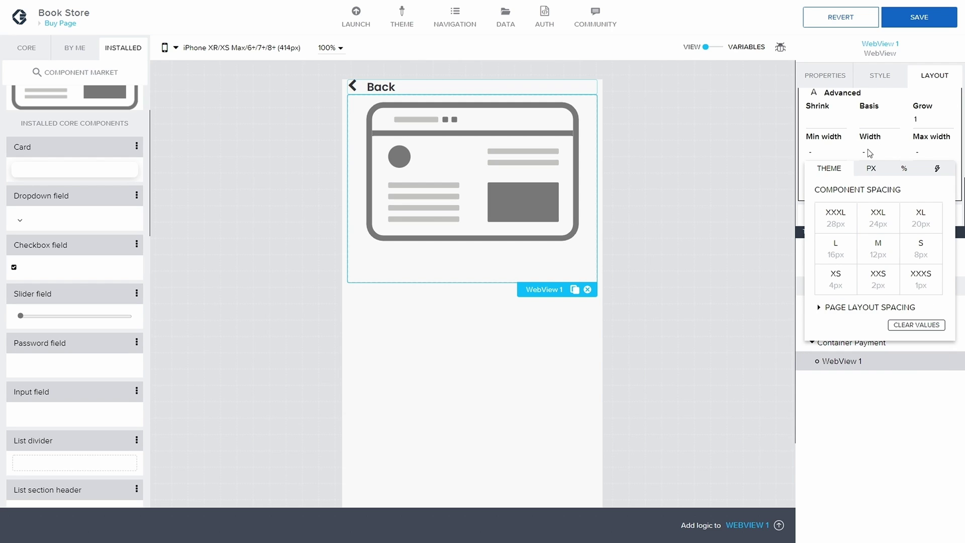
left_click(894, 171)
type("100")
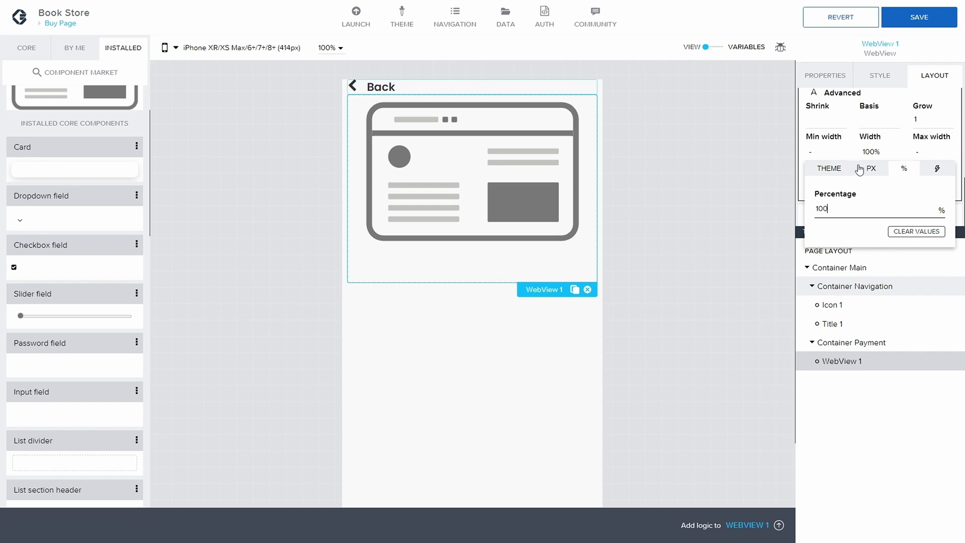
left_click(924, 16)
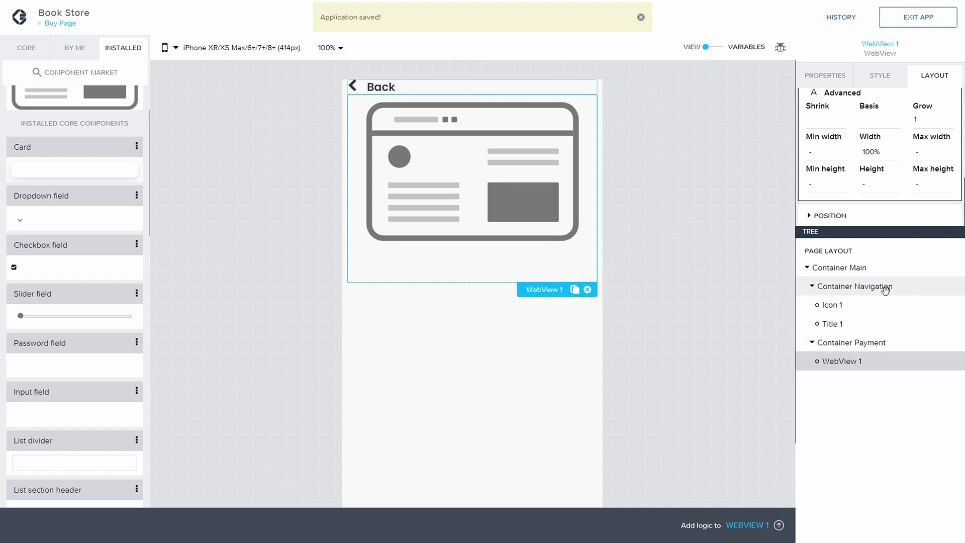
Copy the Stripe payment link from the content of the last text component on the Text Page
left_click(824, 76)
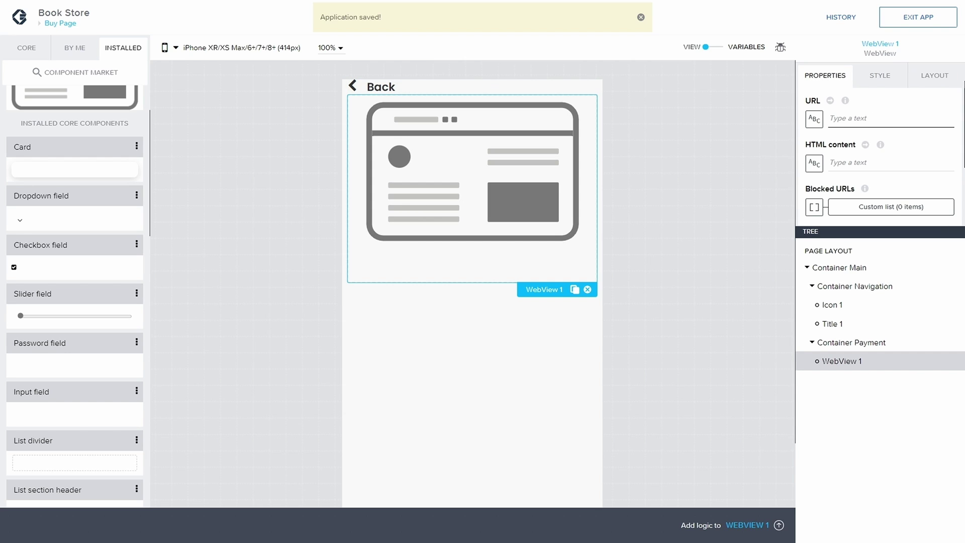
mouse_move(950, 1)
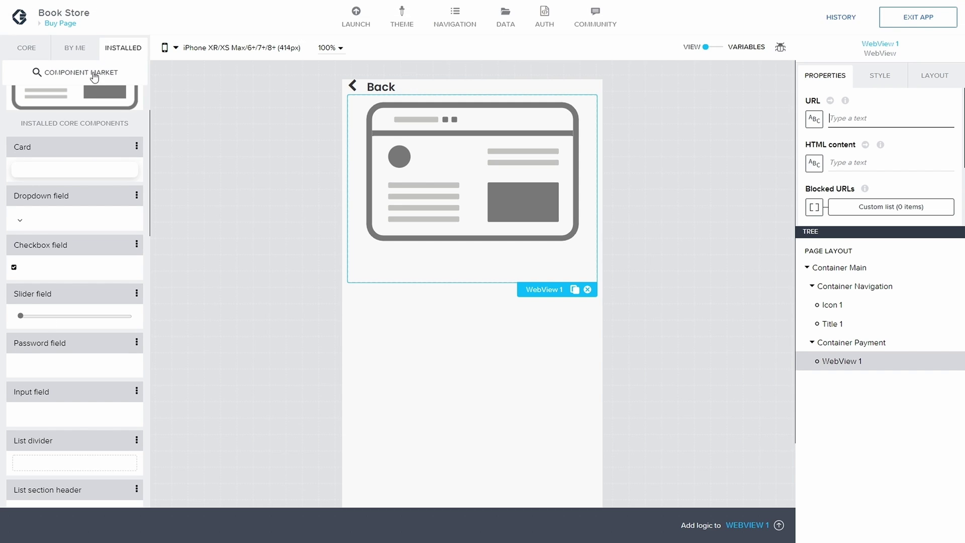
left_click(70, 25)
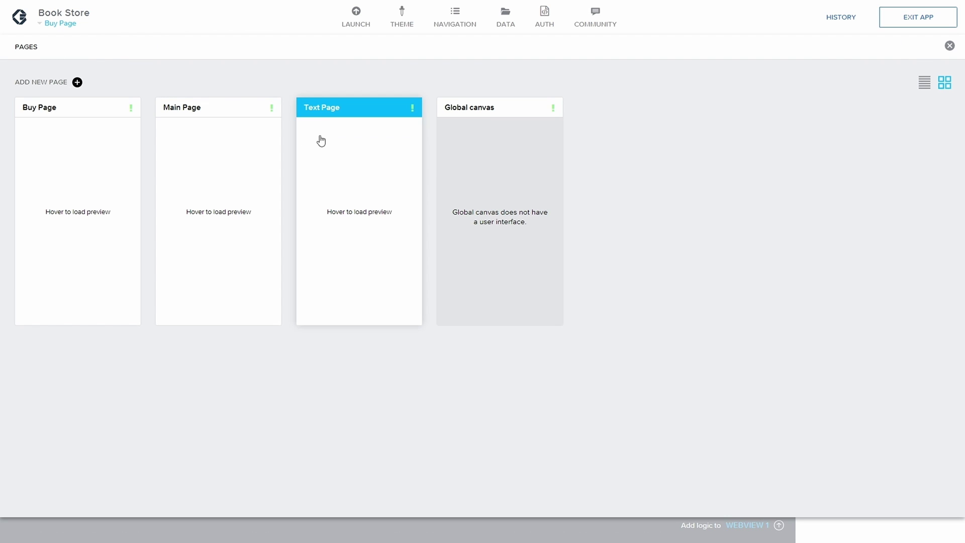
mouse_move(324, 119)
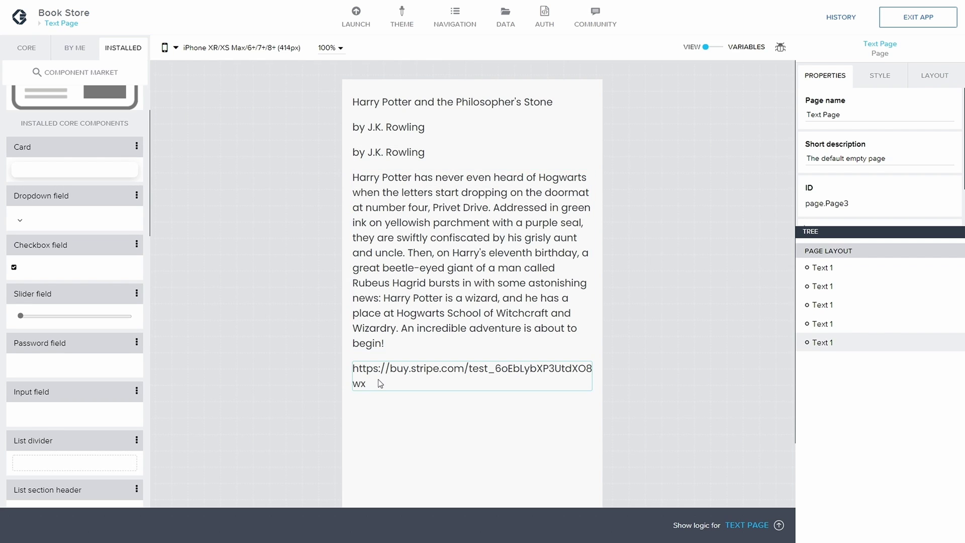
left_click(371, 387)
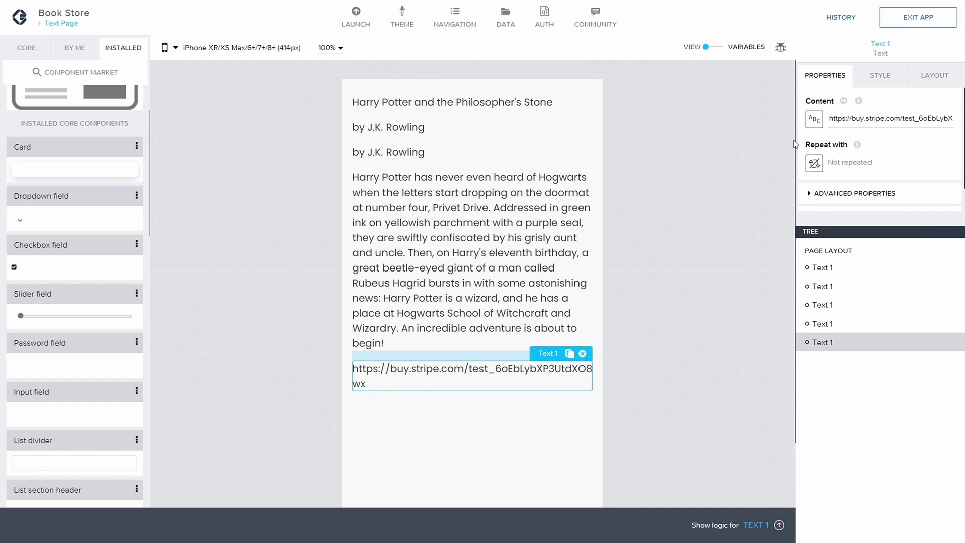
left_click(875, 123)
key("ctrl+a")
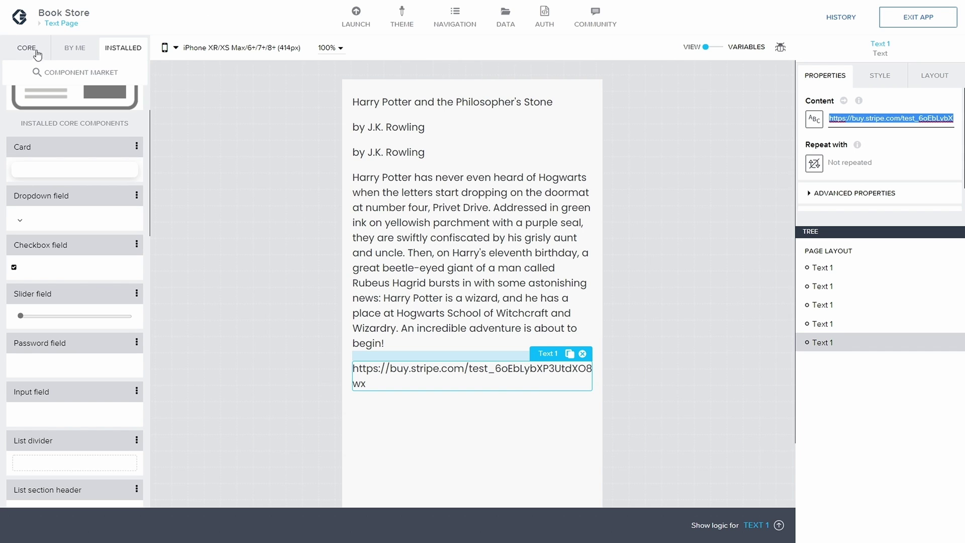
Return to the Buy Page, paste the copied Stripe payment link as WebView 1's URL, and save the application
left_click(54, 23)
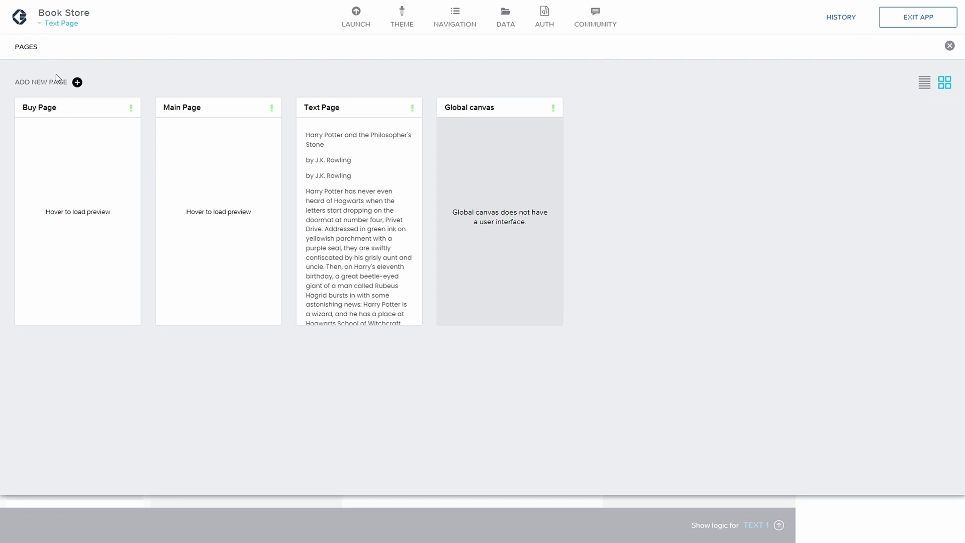
left_click(82, 110)
left_click(491, 190)
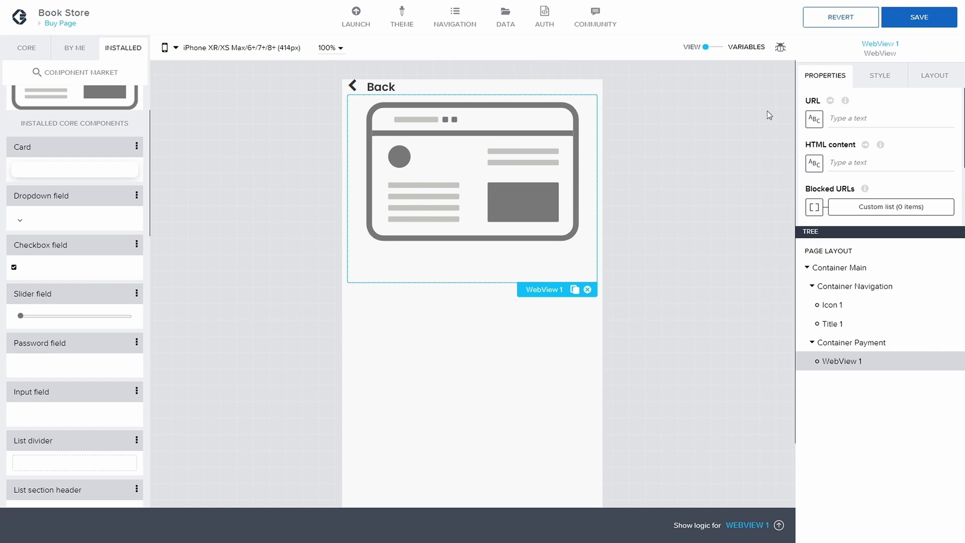
left_click(867, 119)
key("ctrl+v")
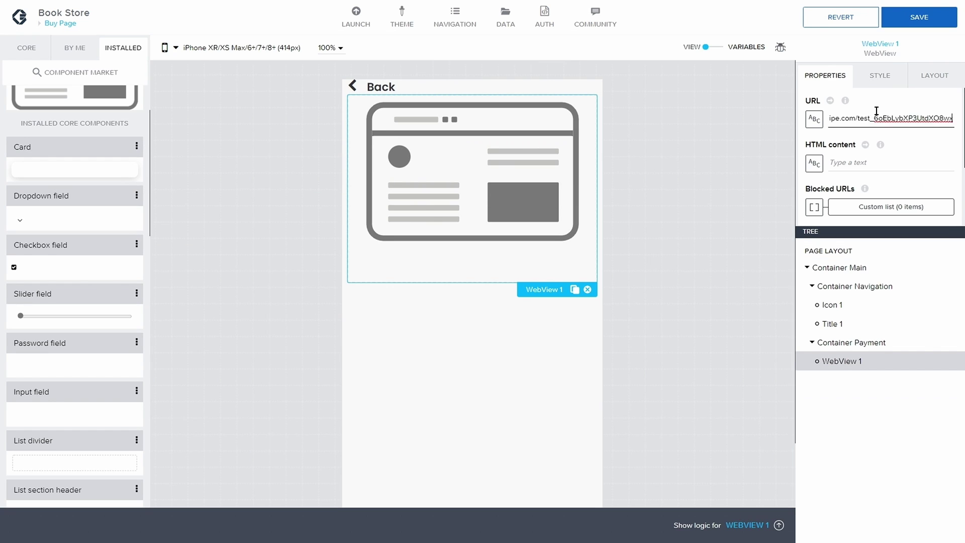
left_click(926, 19)
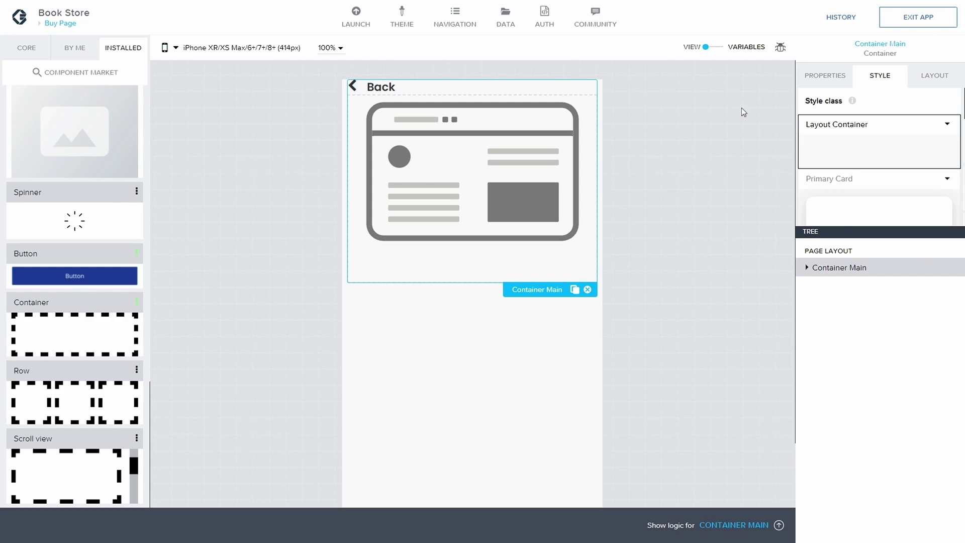
Enable Stretch to the viewport height in the Buy Page's advanced style settings and save the application
left_click(852, 253)
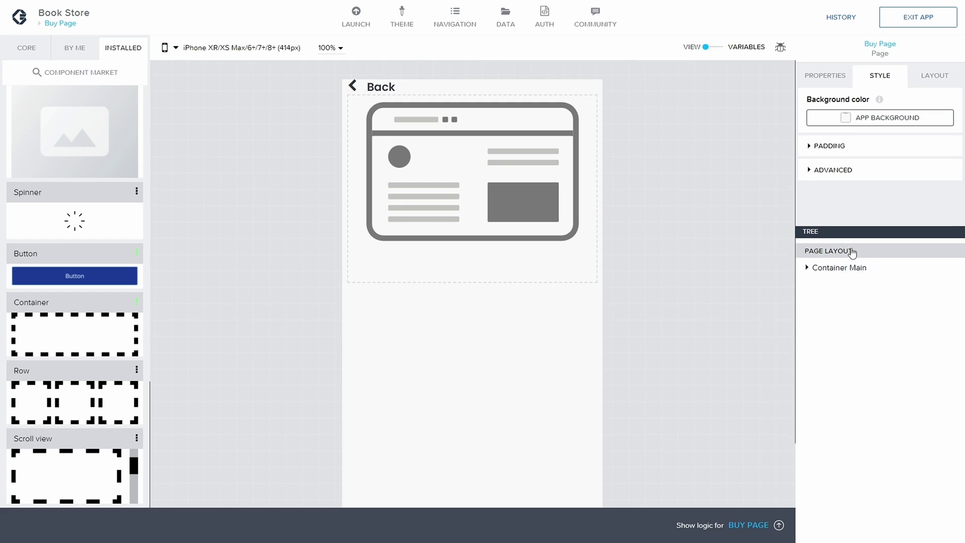
left_click(811, 173)
scroll(810, 174, "down", 1)
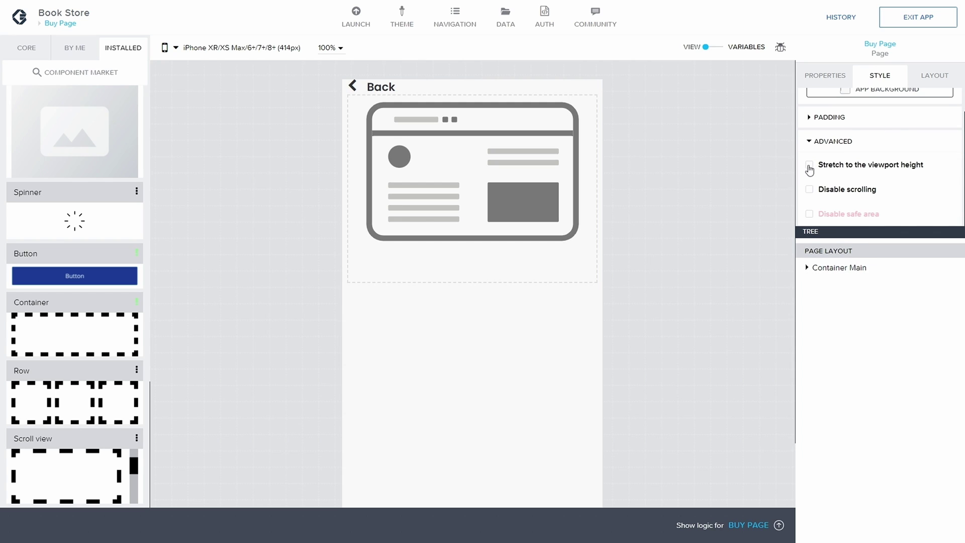
left_click(809, 166)
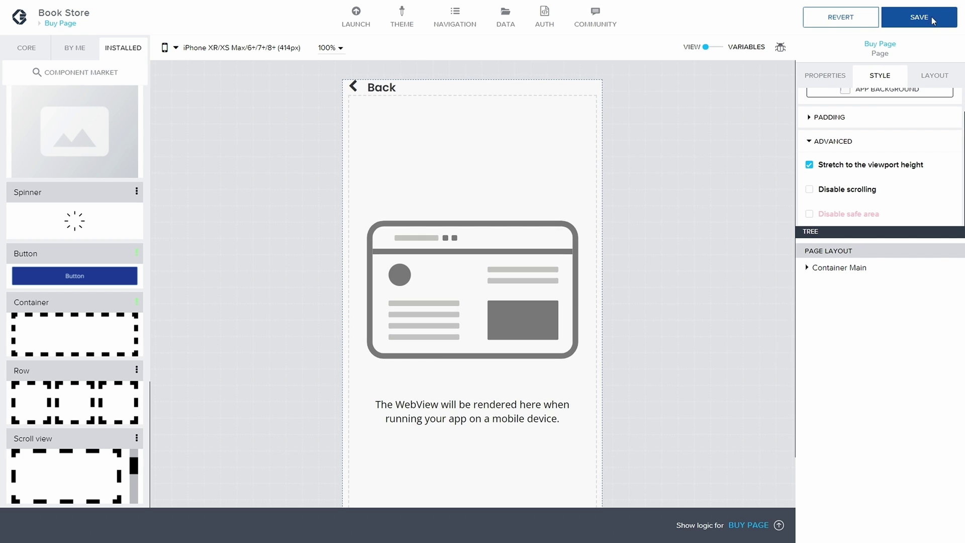
left_click(931, 20)
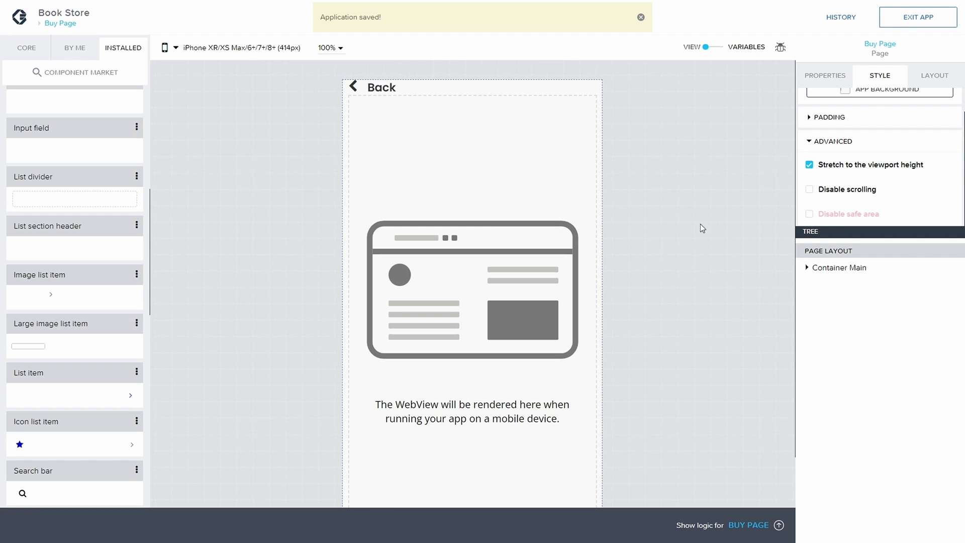